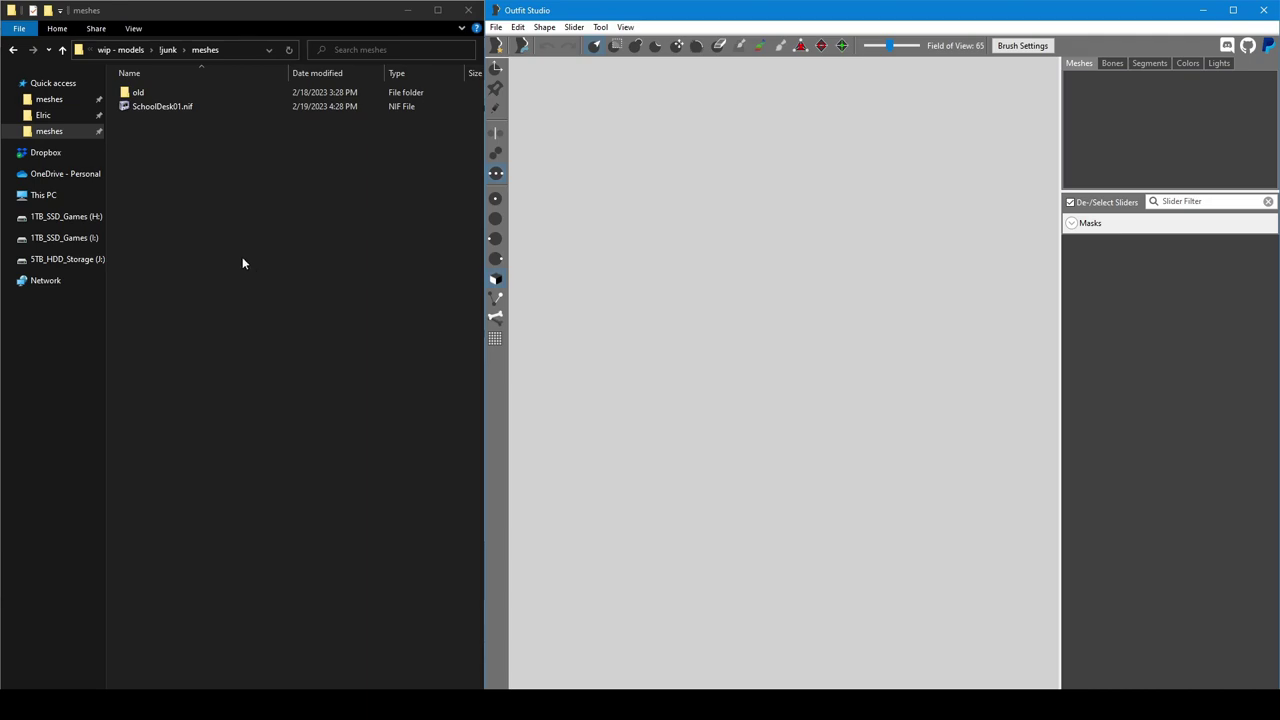
Open SchoolDesk01.nif in NifSkope and select the desk mesh.
click(176, 107)
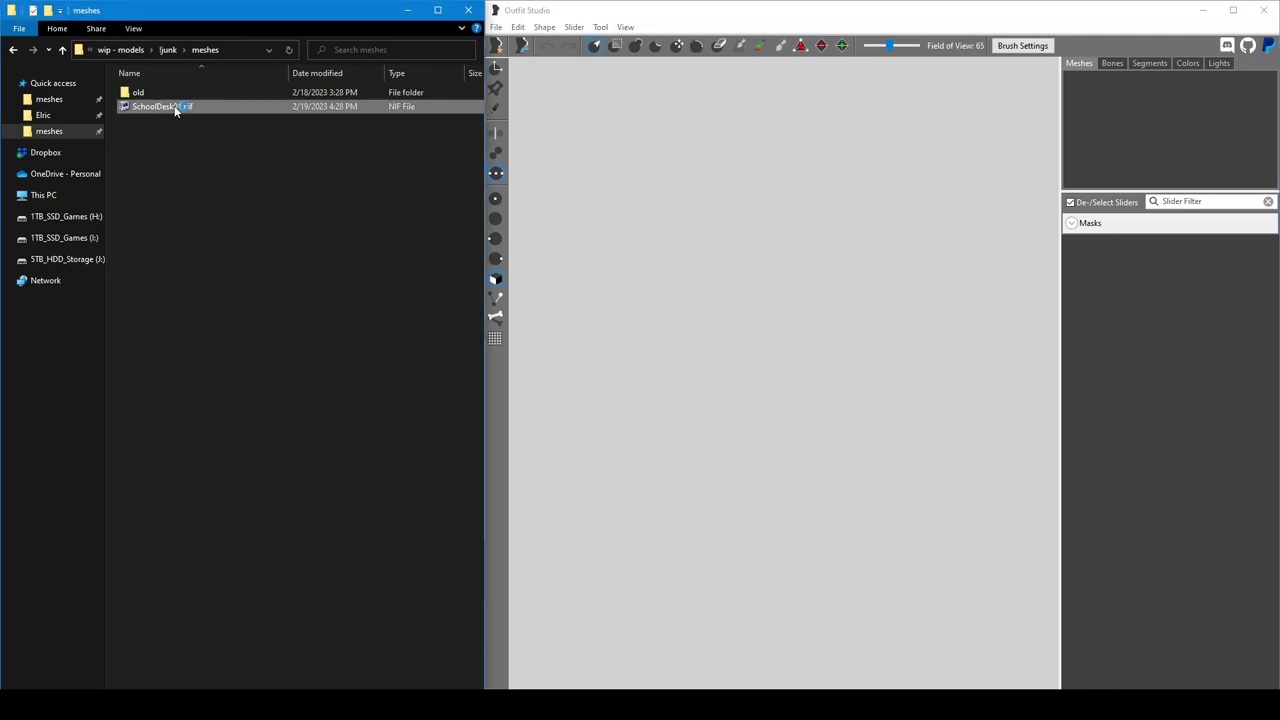
double_click(176, 108)
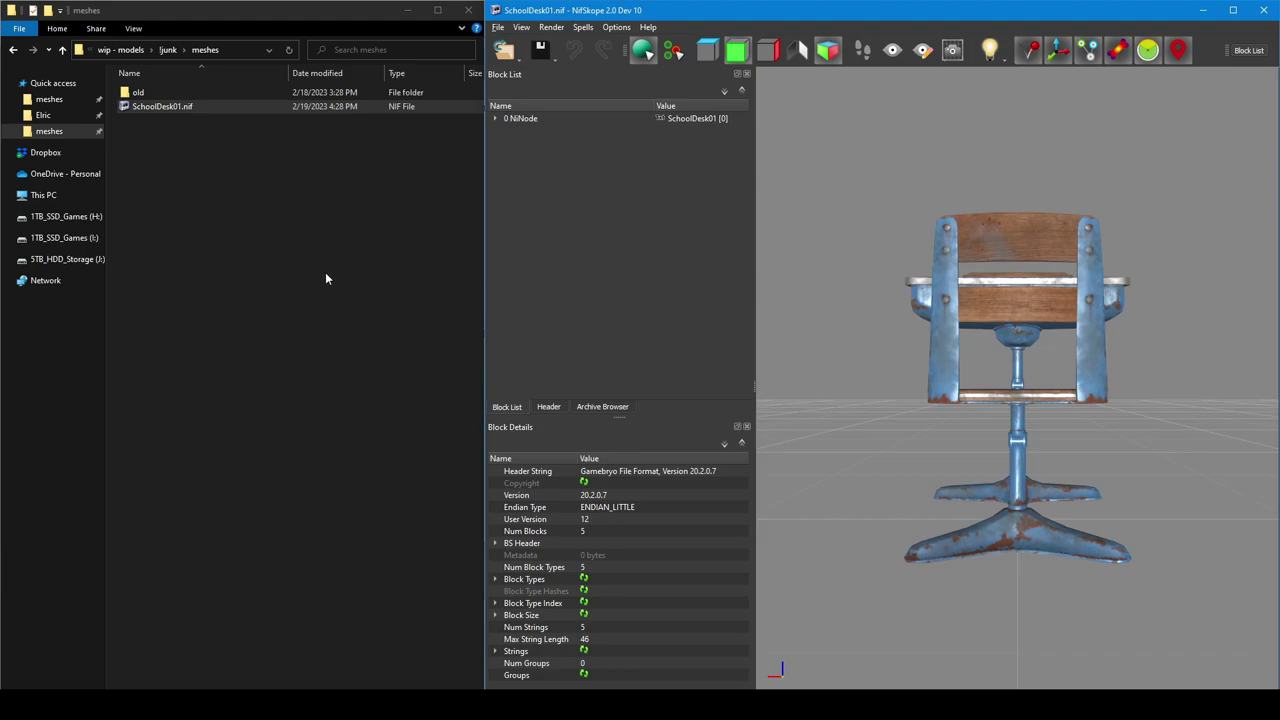
click(1047, 313)
drag(1047, 313, 1006, 327)
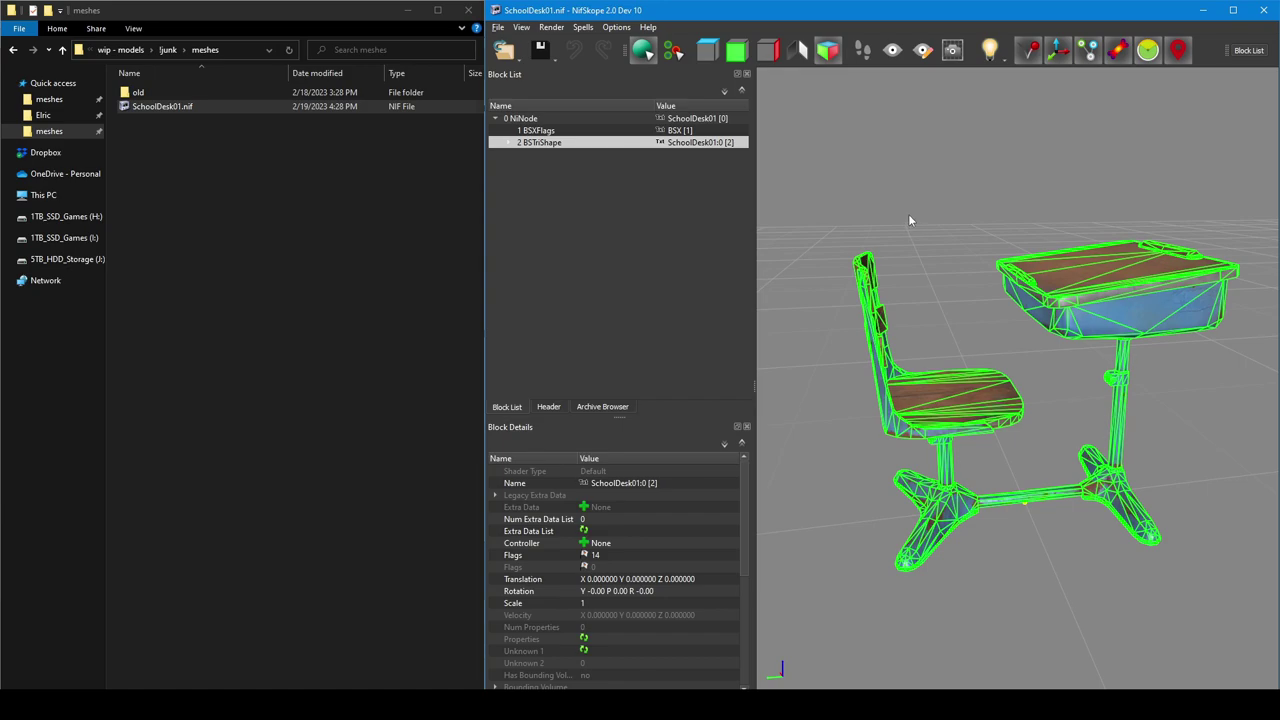
Create a convex Havok collision shape from the desk mesh with 0.250 maximum roundoff error and 0.0500 collision radius.
right_click(1087, 297)
mouse_move(1155, 362)
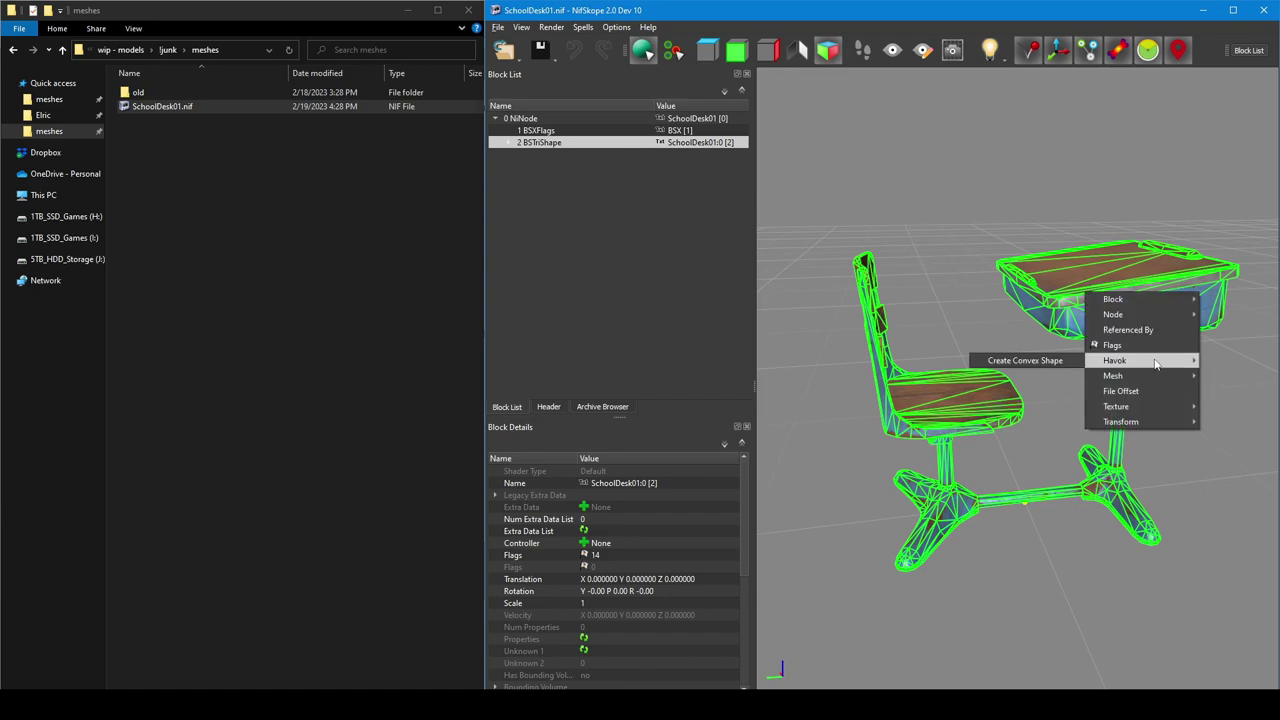
click(1060, 361)
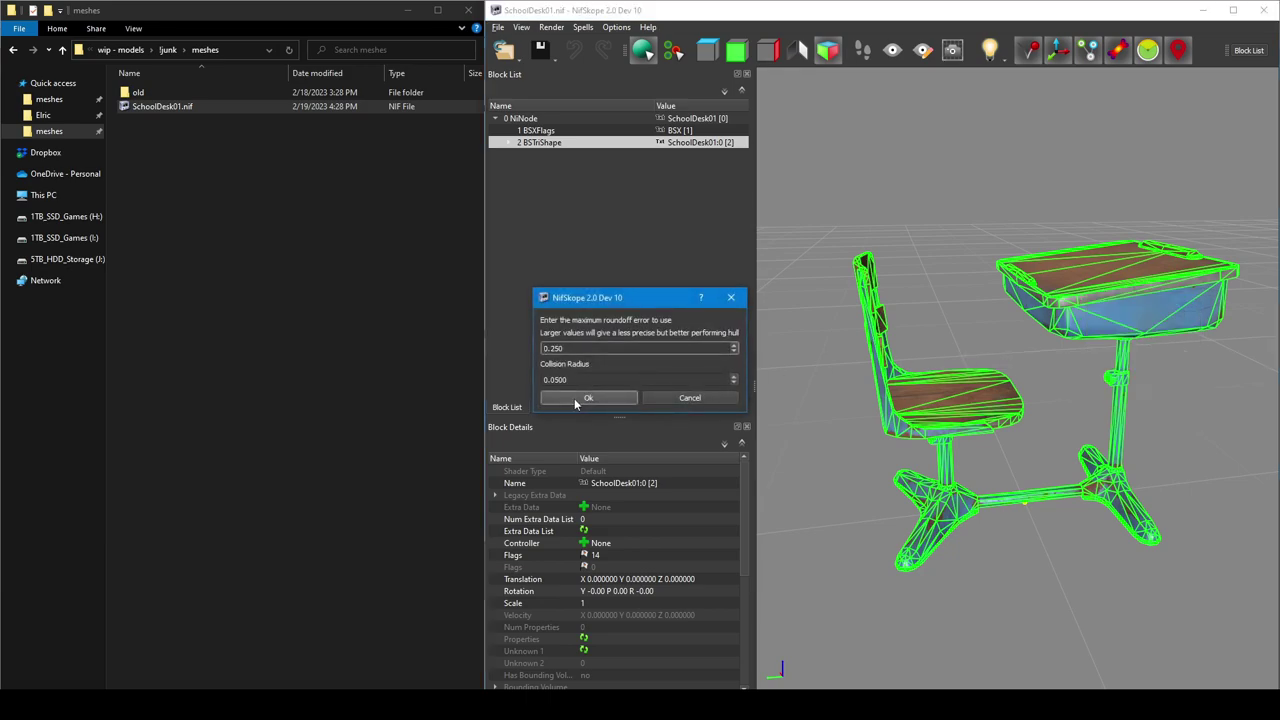
click(587, 404)
click(707, 376)
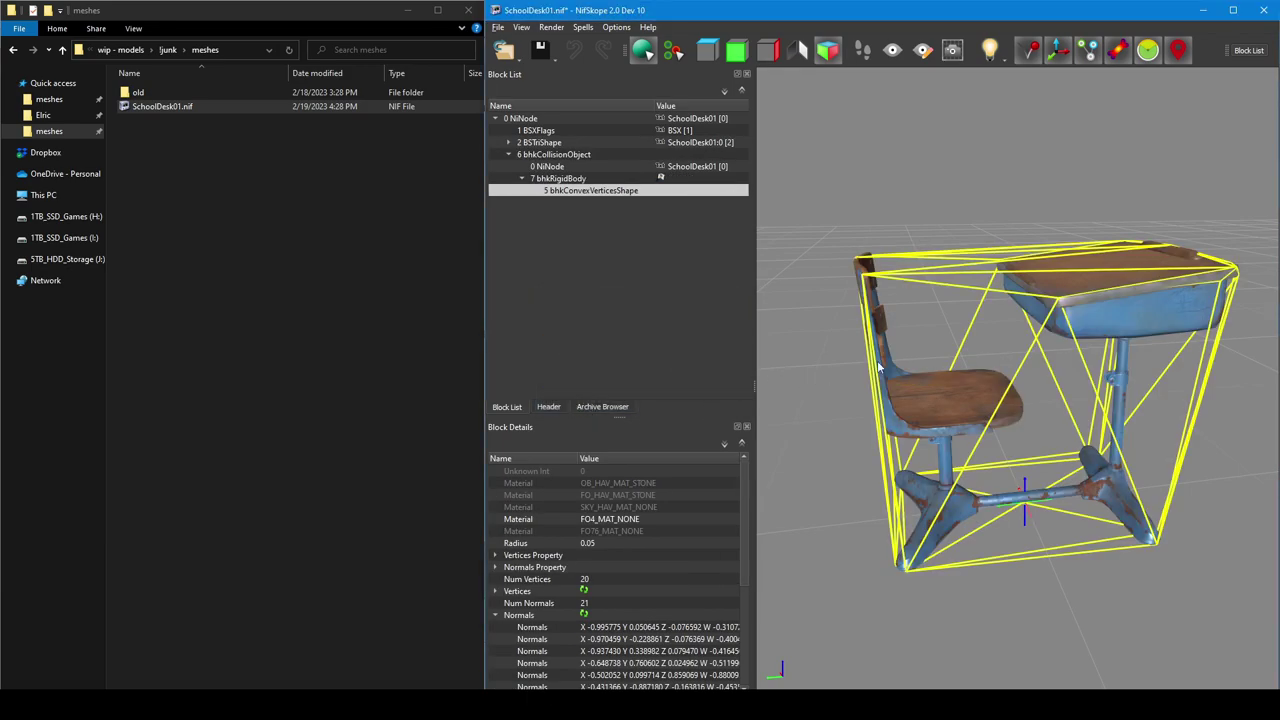
Examine how the convex hull encloses the desk and chair from both sides, and close NifSkope.
drag(820, 345, 1050, 352)
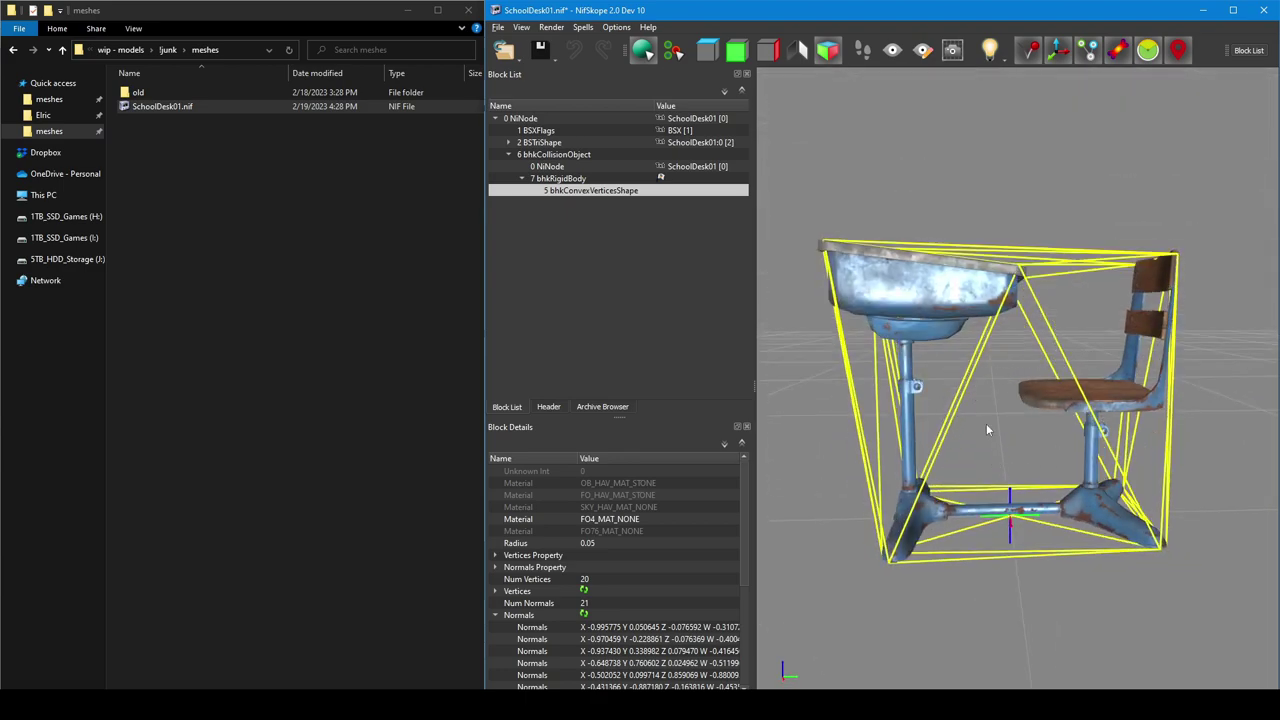
drag(1038, 424, 828, 399)
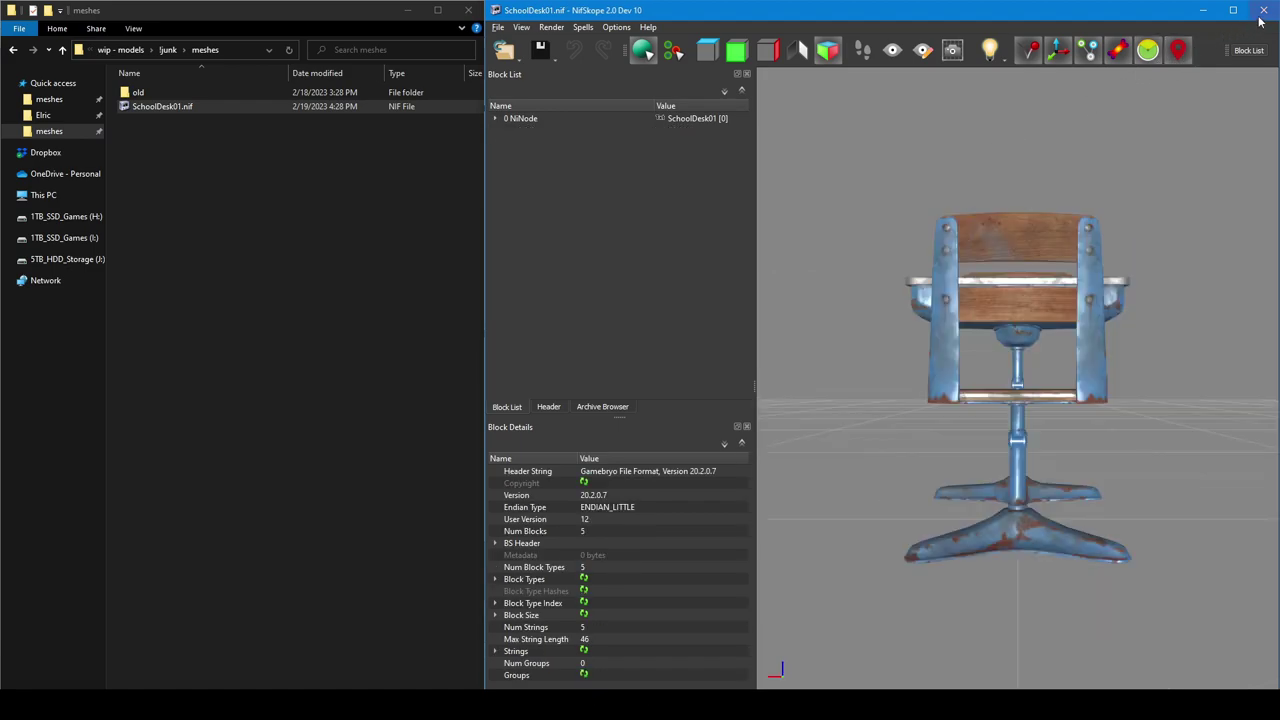
click(1262, 12)
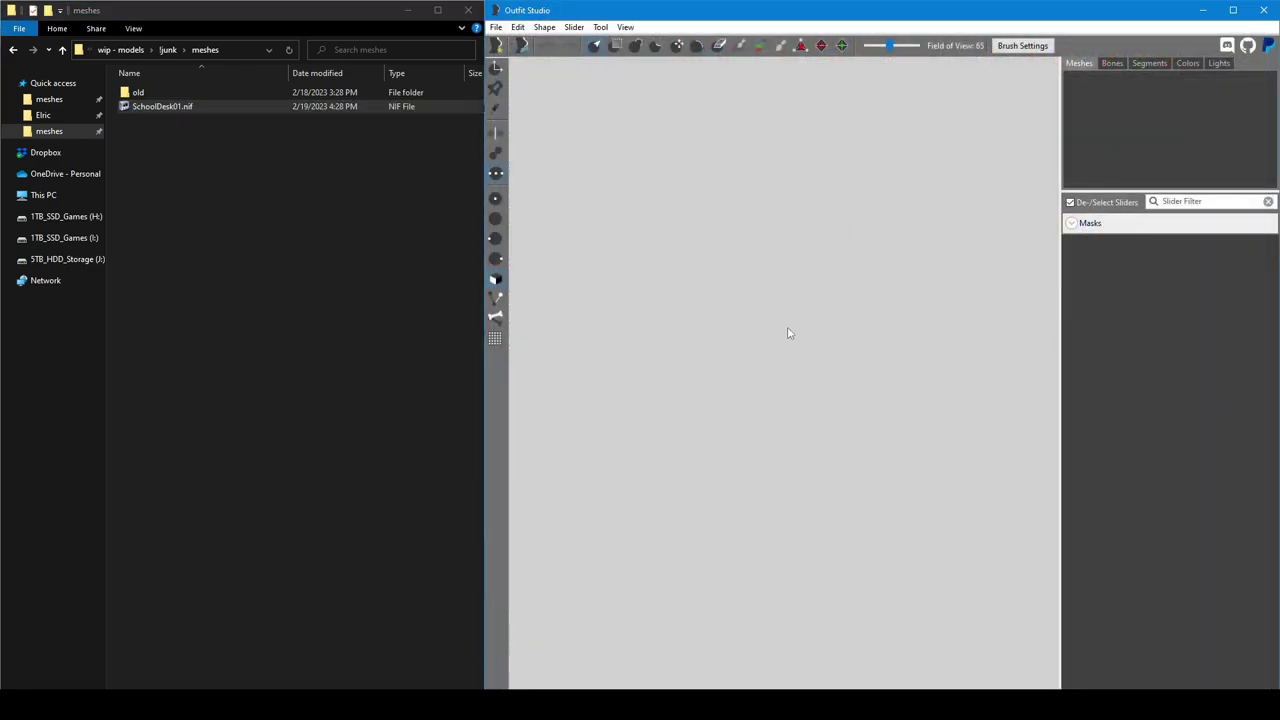
Load SchoolDesk01.nif into Outfit Studio.
drag(155, 107, 751, 346)
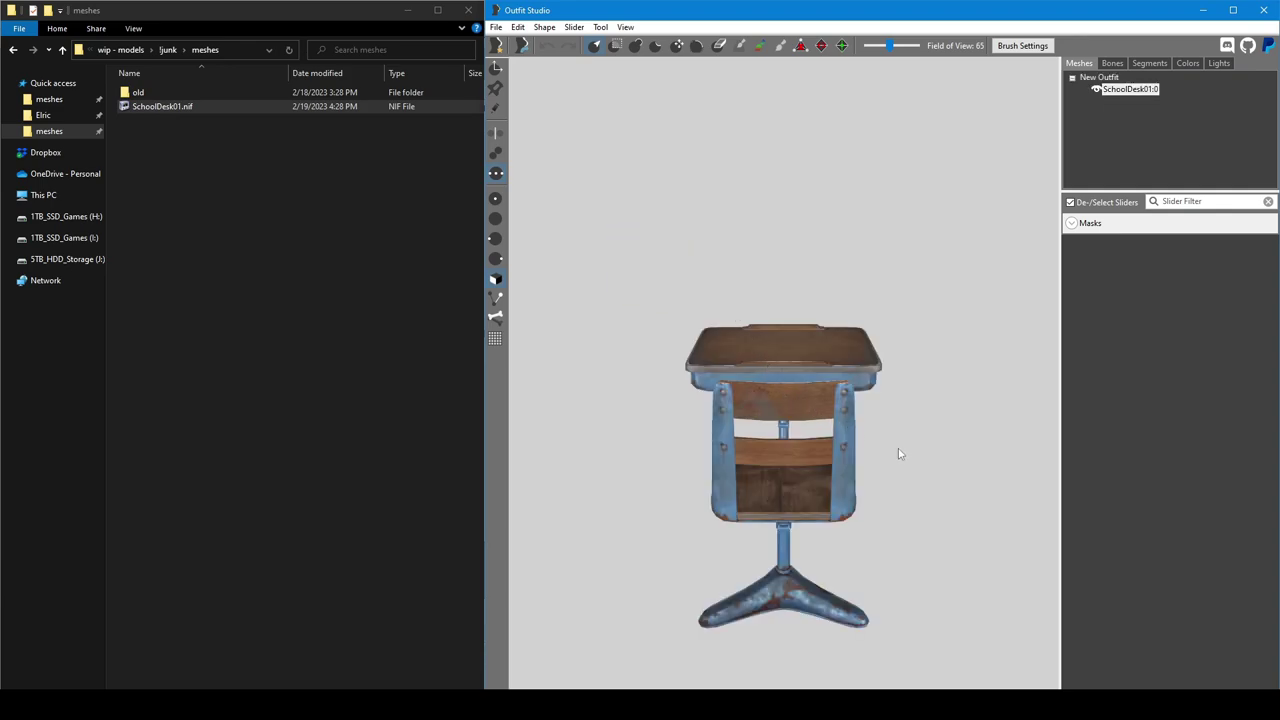
right_drag(903, 449, 741, 402)
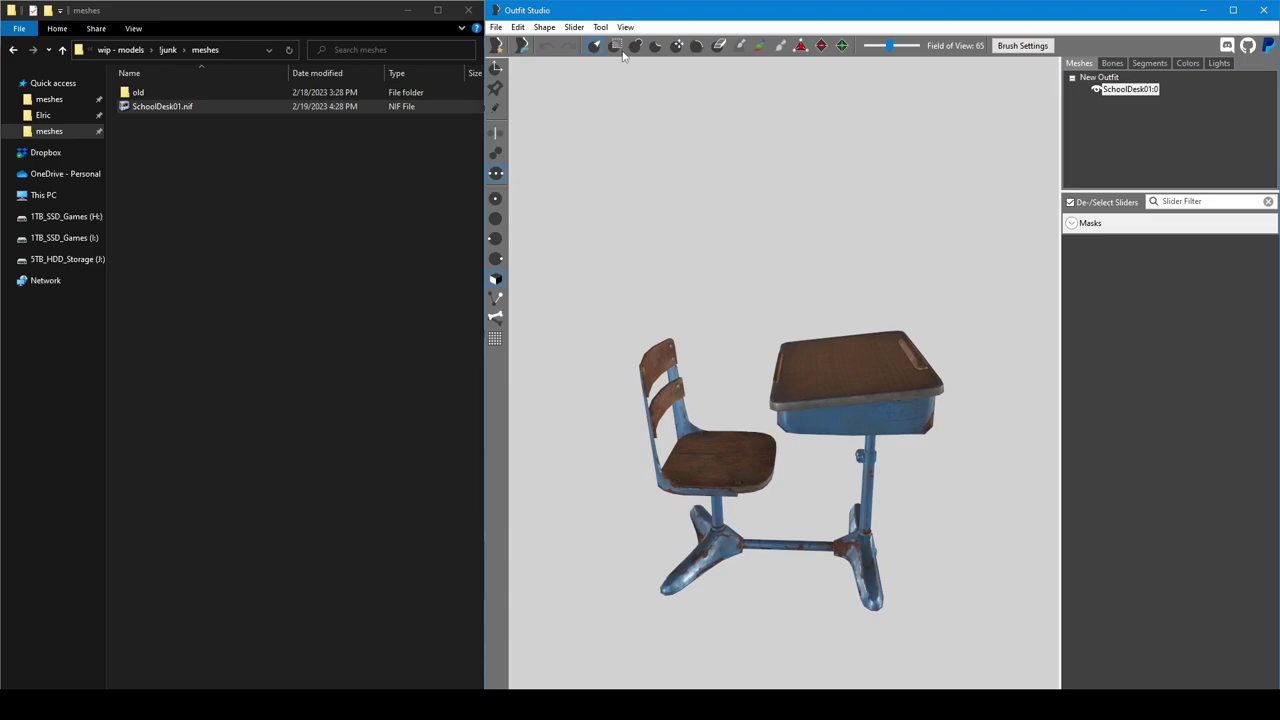
Choose the Mask Brush and display the desk mesh untextured with its wireframe.
click(613, 46)
right_drag(769, 262, 821, 301)
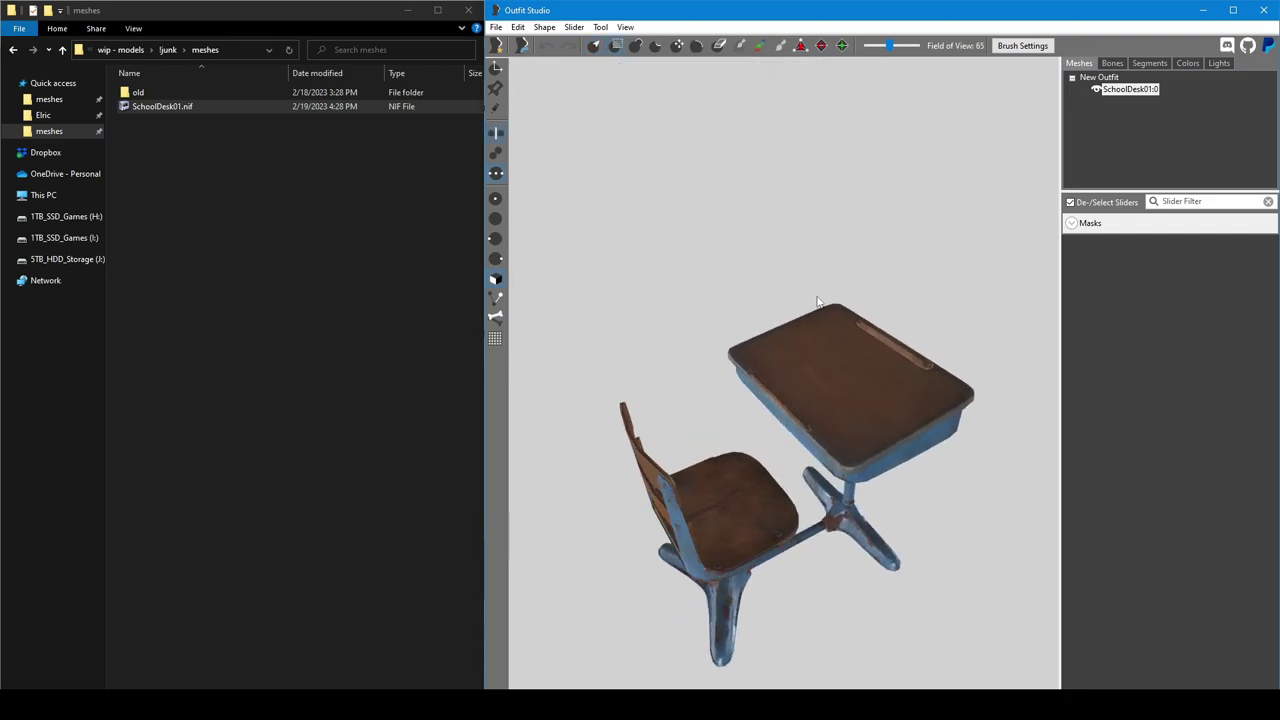
key(ctrl+i)
key(w)
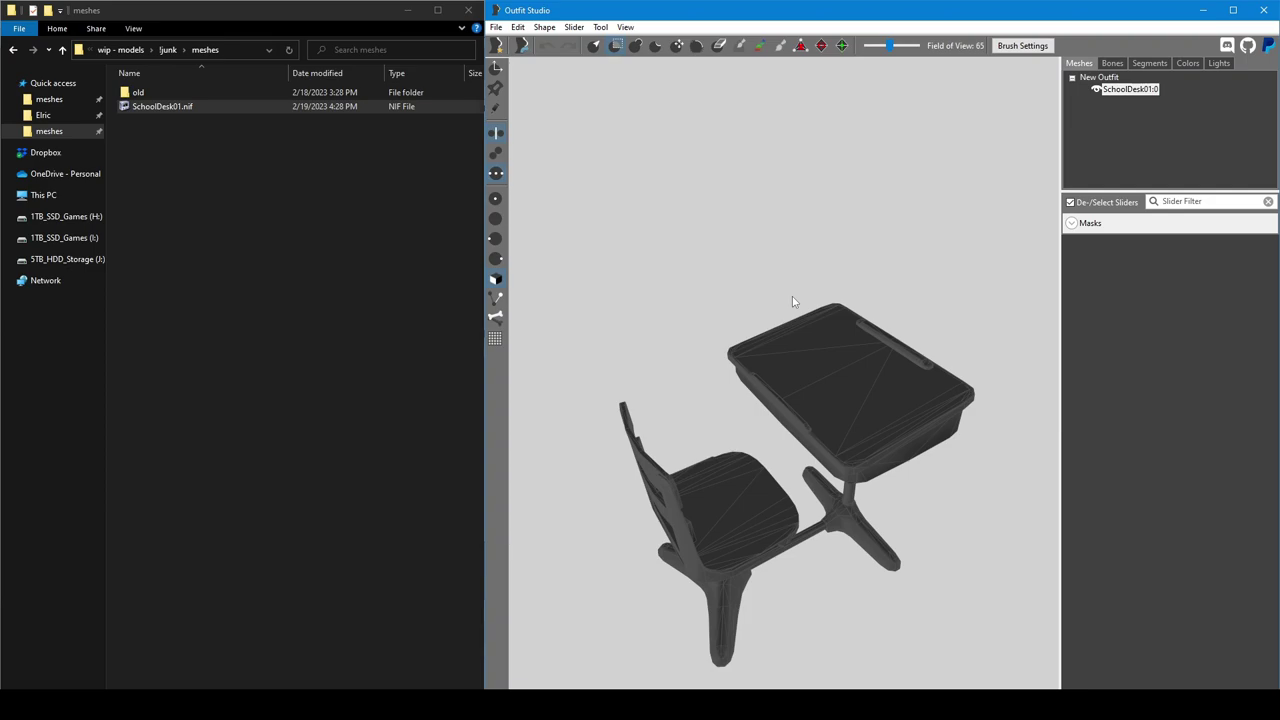
Examine the desk's top, drawer, seat and supports from several angles to identify the parts that need separate collision.
right_drag(915, 378, 883, 388)
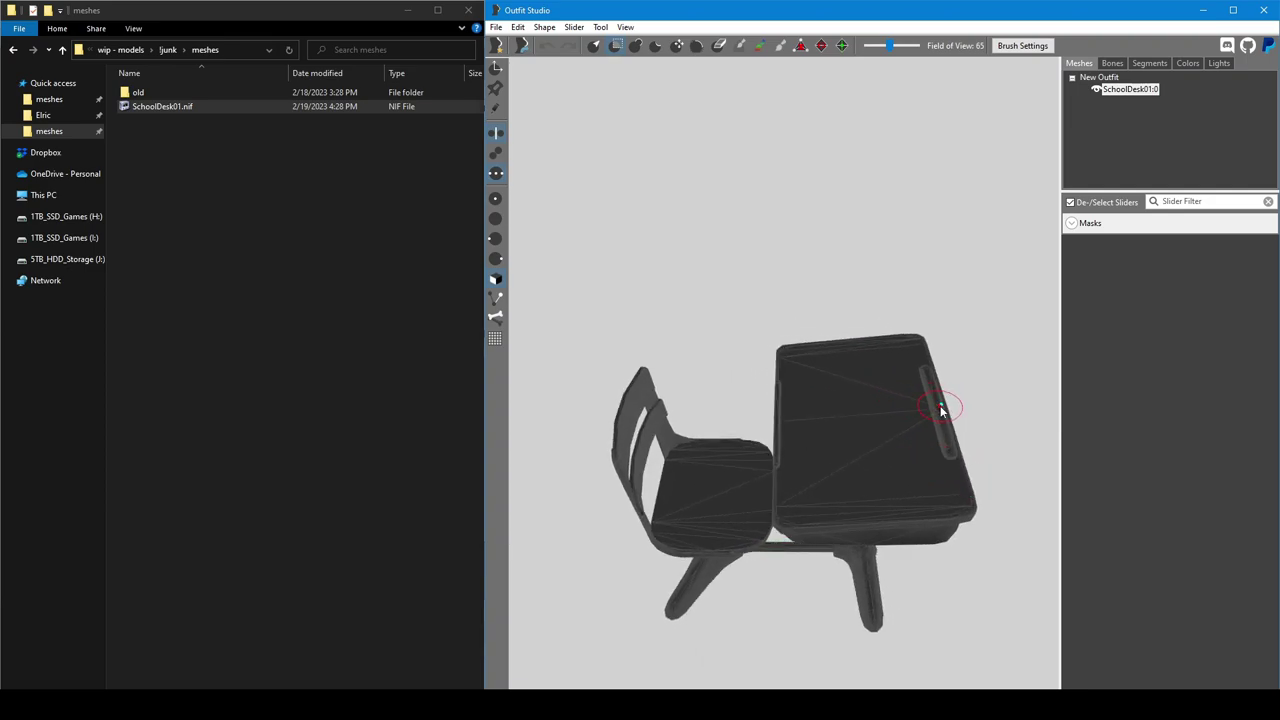
key(t)
mouse_move(965, 436)
right_down()
mouse_move(924, 404)
mouse_move(968, 396)
right_up()
key(w)
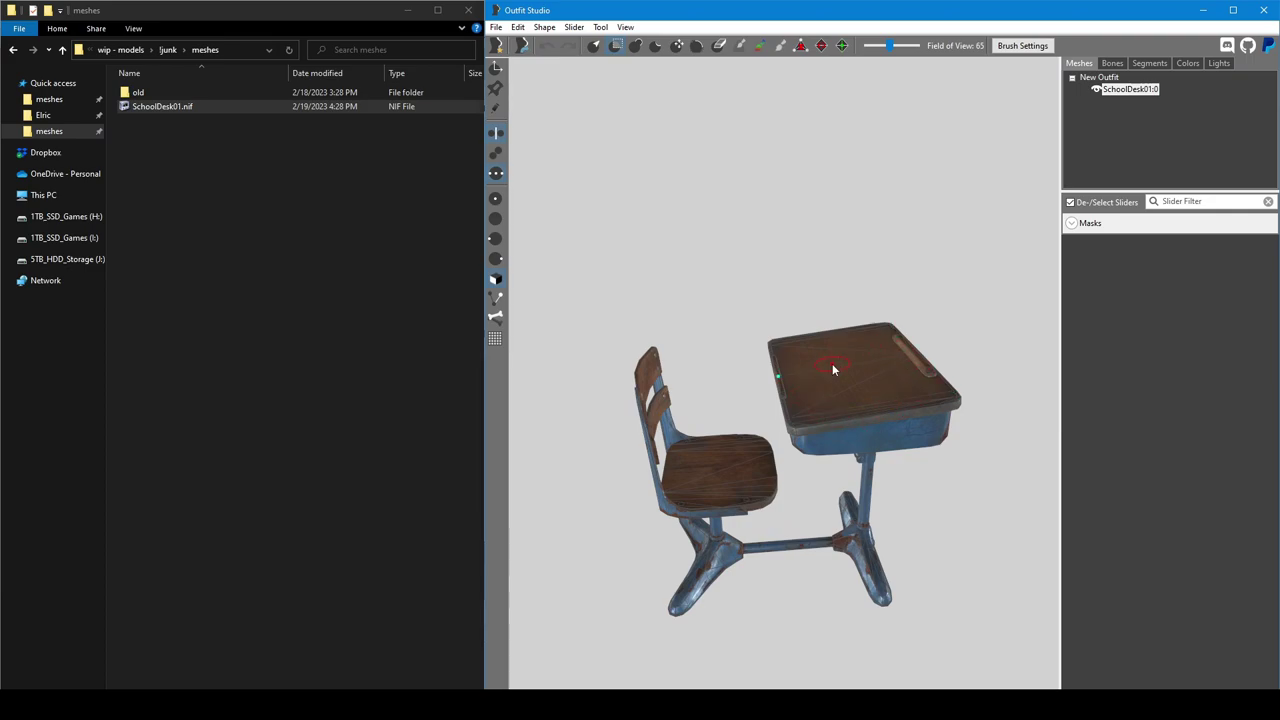
mouse_move(834, 368)
right_down()
mouse_move(904, 418)
mouse_move(854, 380)
right_up()
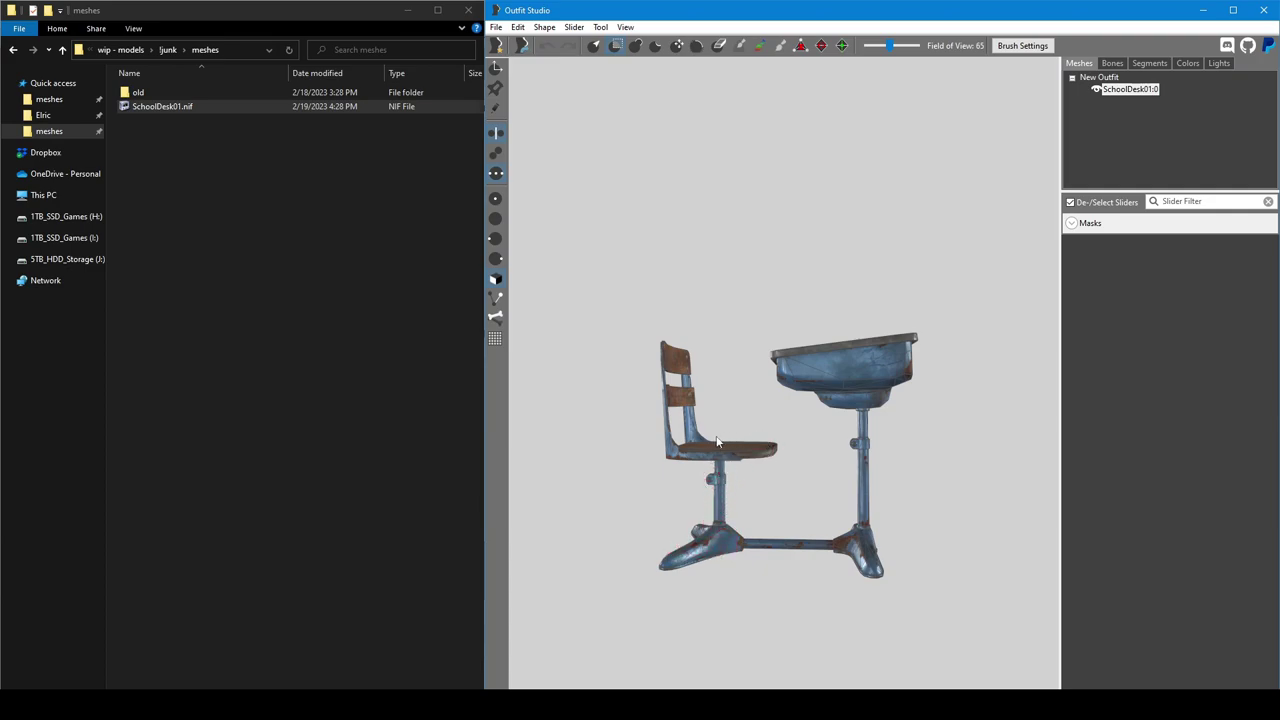
drag(689, 459, 699, 455)
right_drag(683, 475, 700, 489)
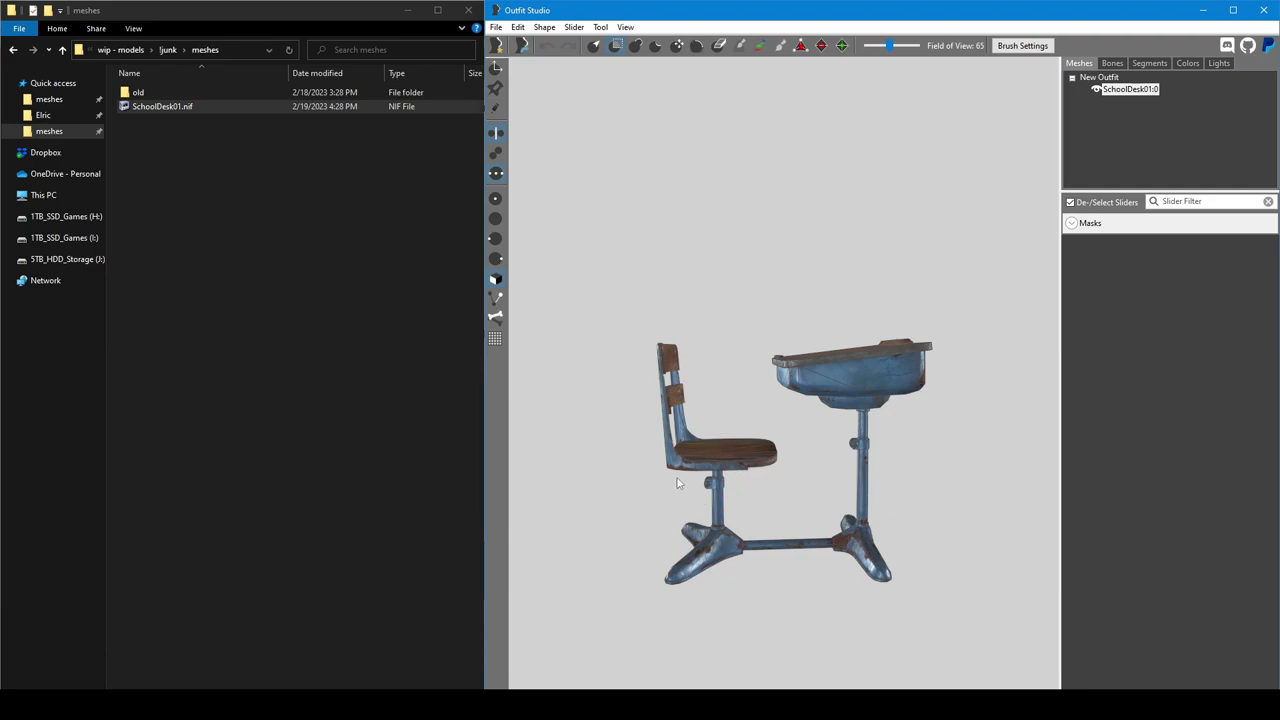
right_drag(655, 490, 658, 492)
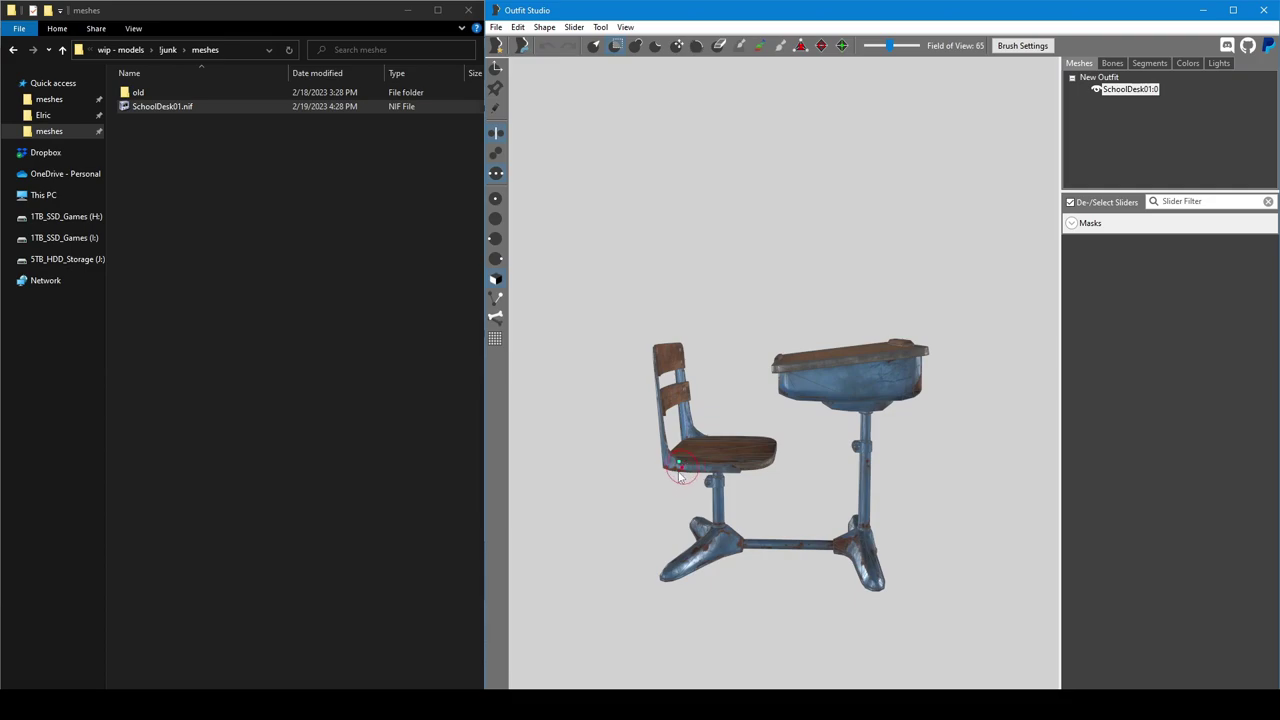
mouse_move(794, 486)
right_down()
mouse_move(806, 514)
mouse_move(859, 538)
right_up()
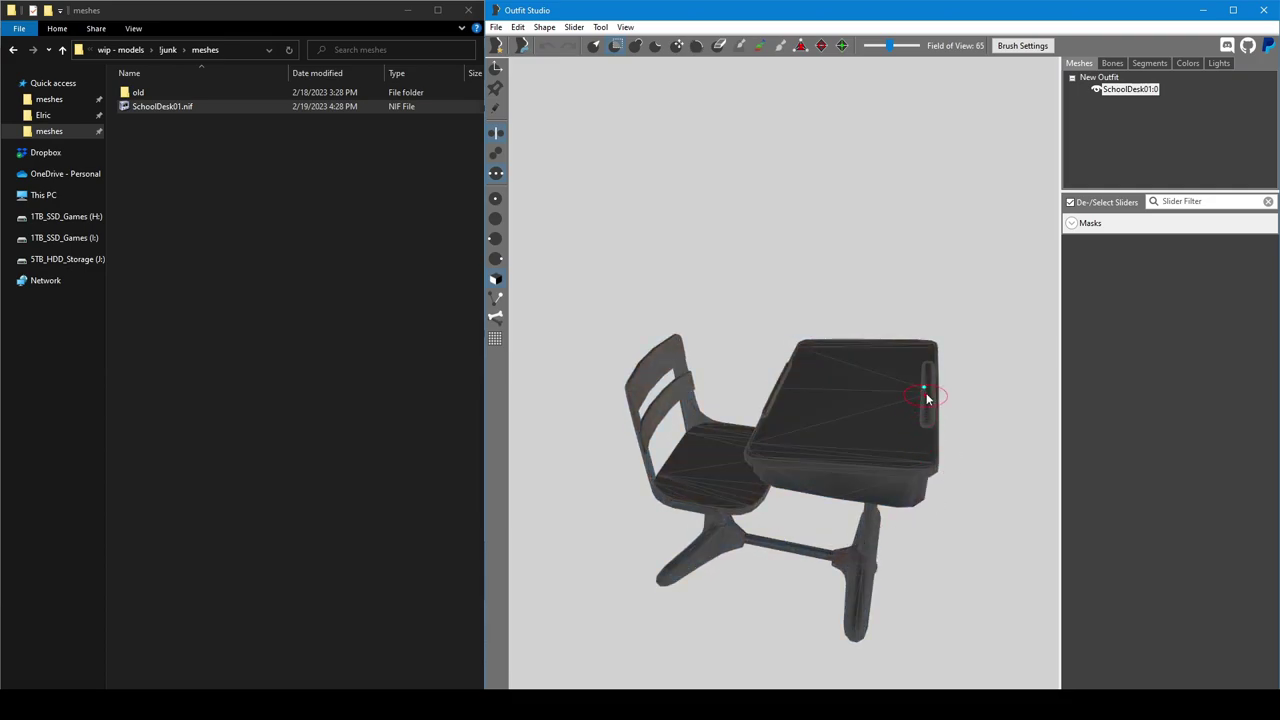
Turn off the textures and mask the whole desktop panel, including its rim.
key(t)
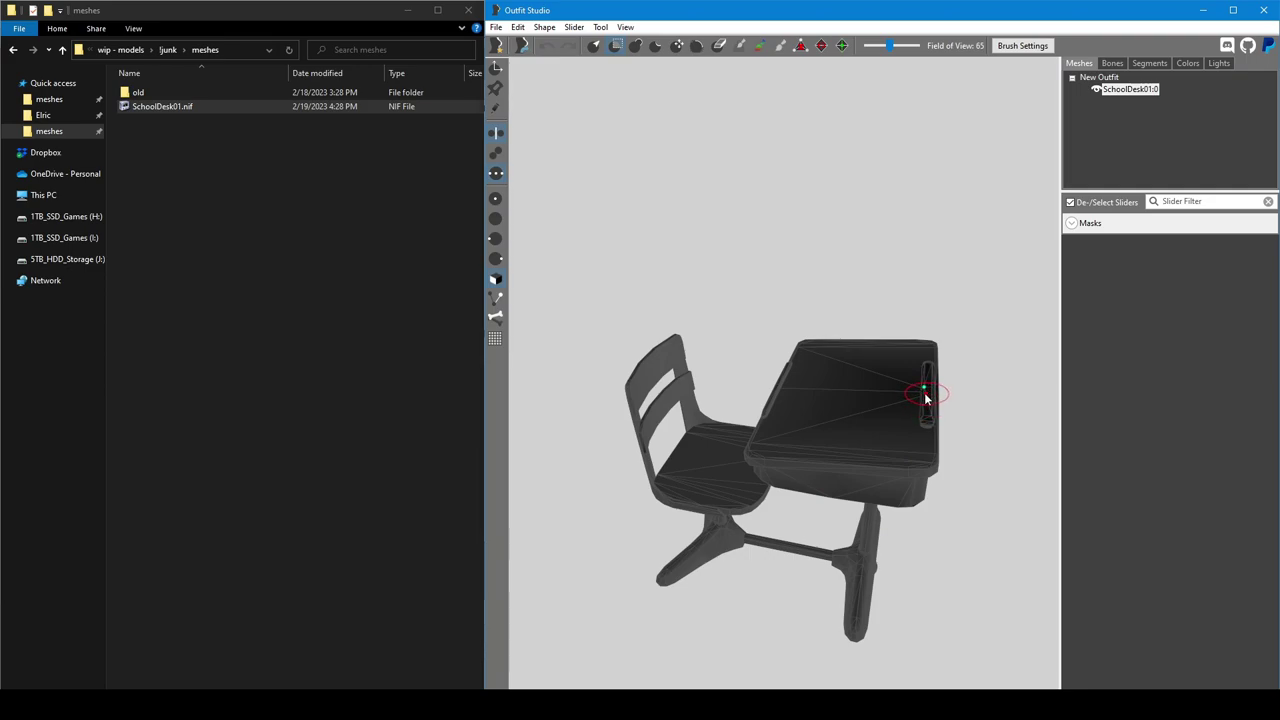
mouse_move(815, 398)
mouse_down()
mouse_move(786, 386)
mouse_move(777, 400)
mouse_move(789, 386)
mouse_move(820, 403)
mouse_up()
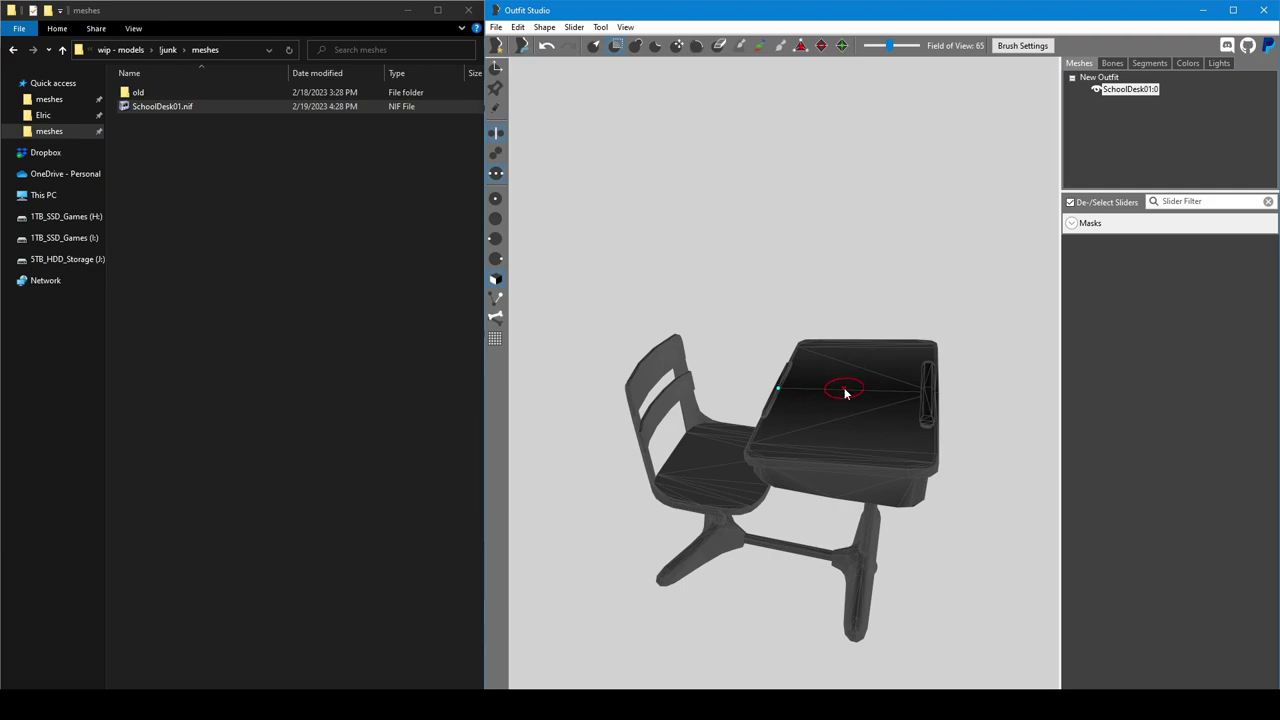
click(844, 389)
key(ctrl+plus)
key(ctrl+plus)
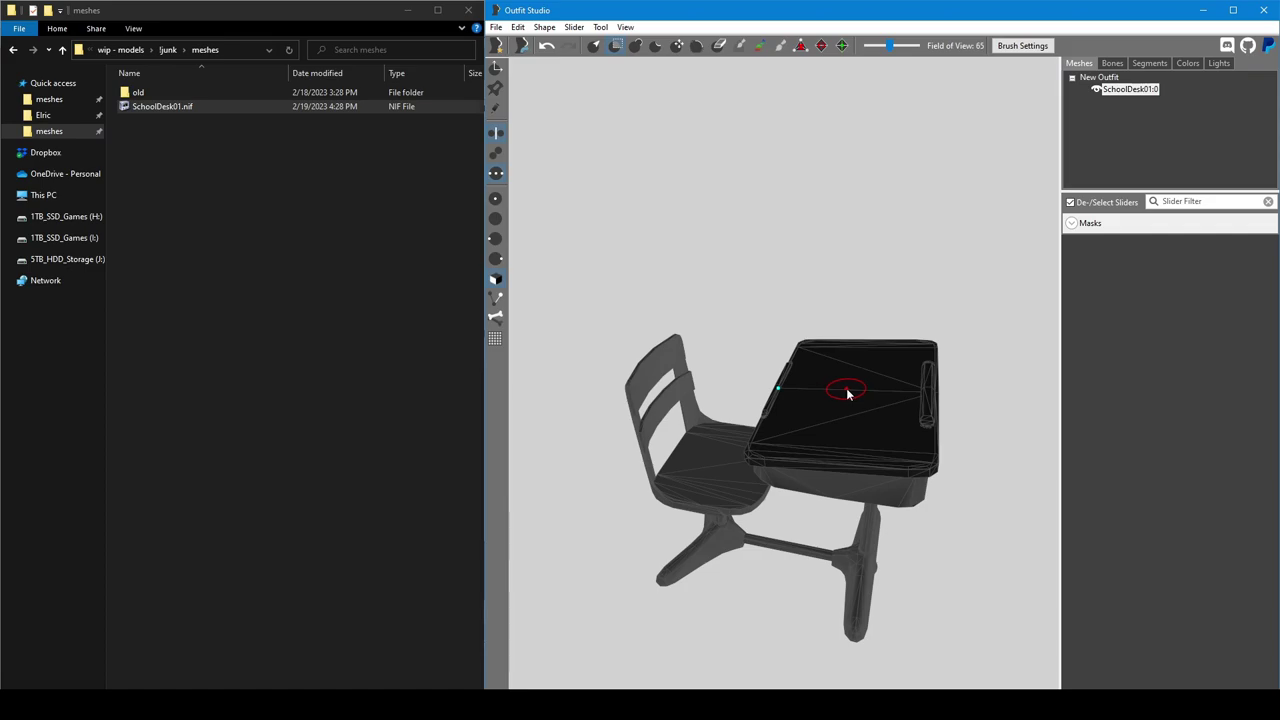
drag(849, 391, 1006, 397)
mouse_move(1003, 381)
right_down()
mouse_move(974, 360)
mouse_move(831, 360)
mouse_move(788, 343)
mouse_move(1029, 357)
mouse_move(1017, 357)
right_up()
Separate the masked desktop vertices into a new shape named Top and hide that shape.
click(544, 27)
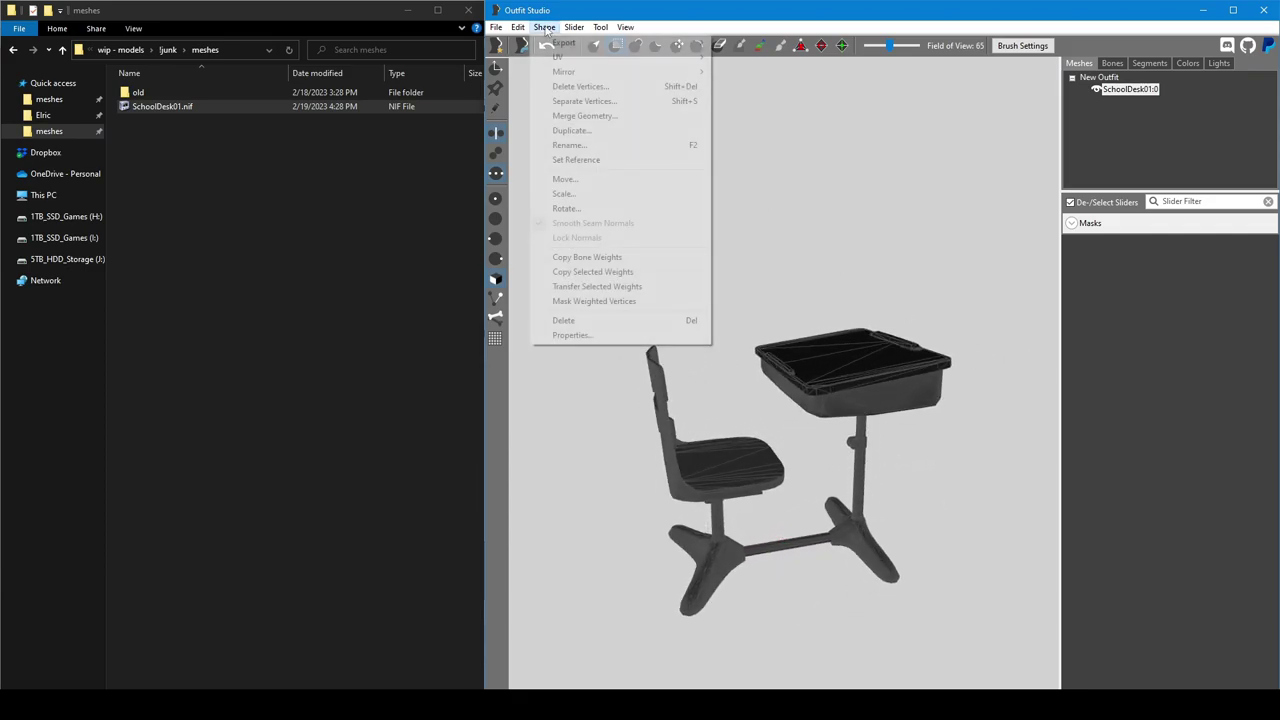
click(581, 104)
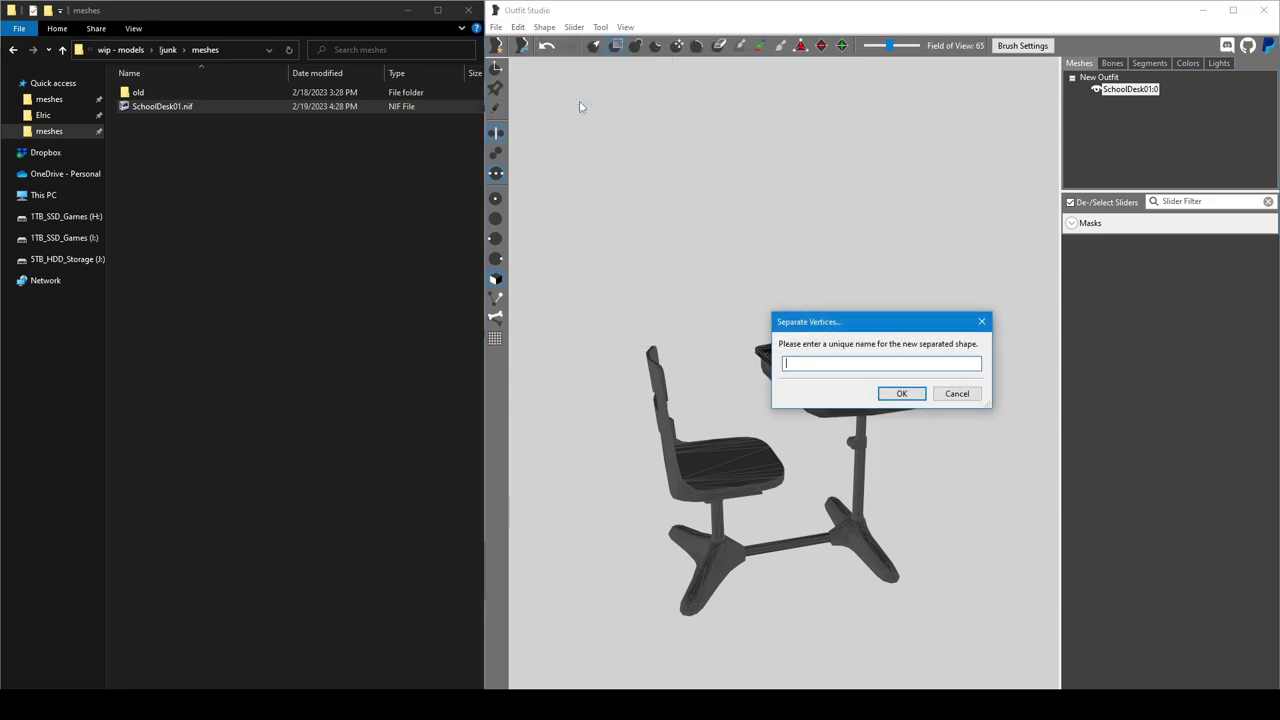
text(Top)
key(Return)
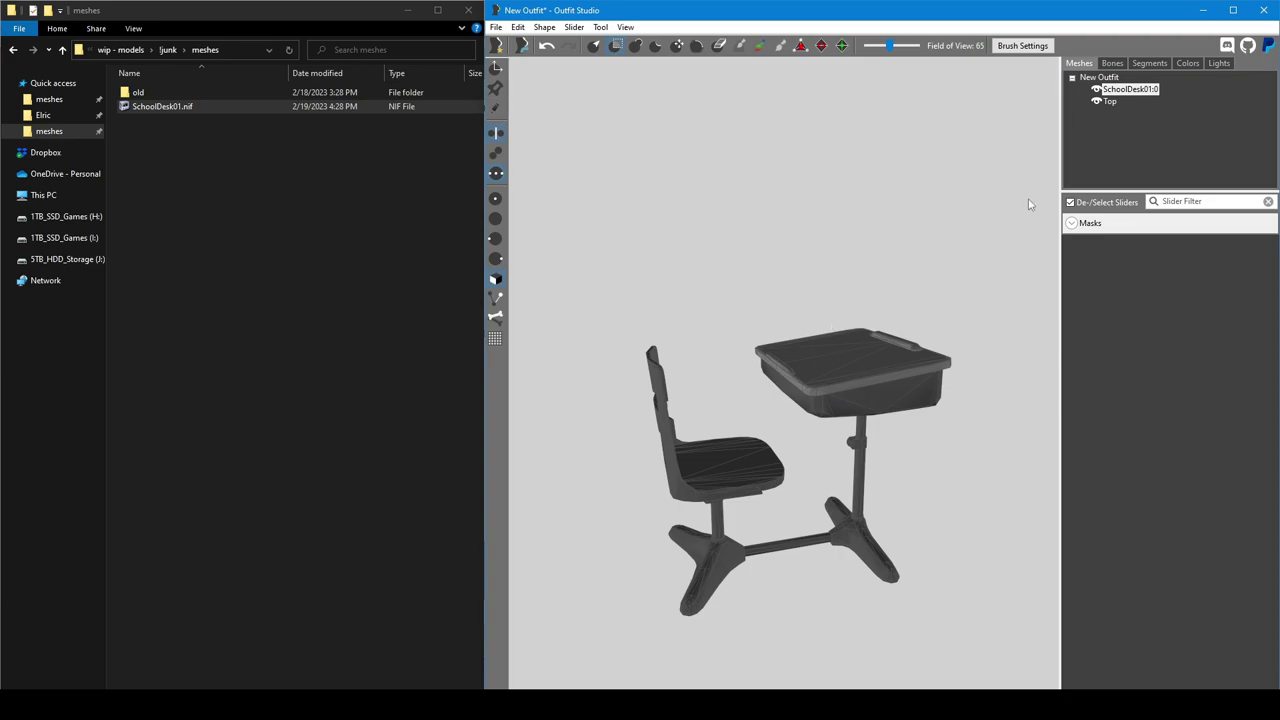
click(1096, 101)
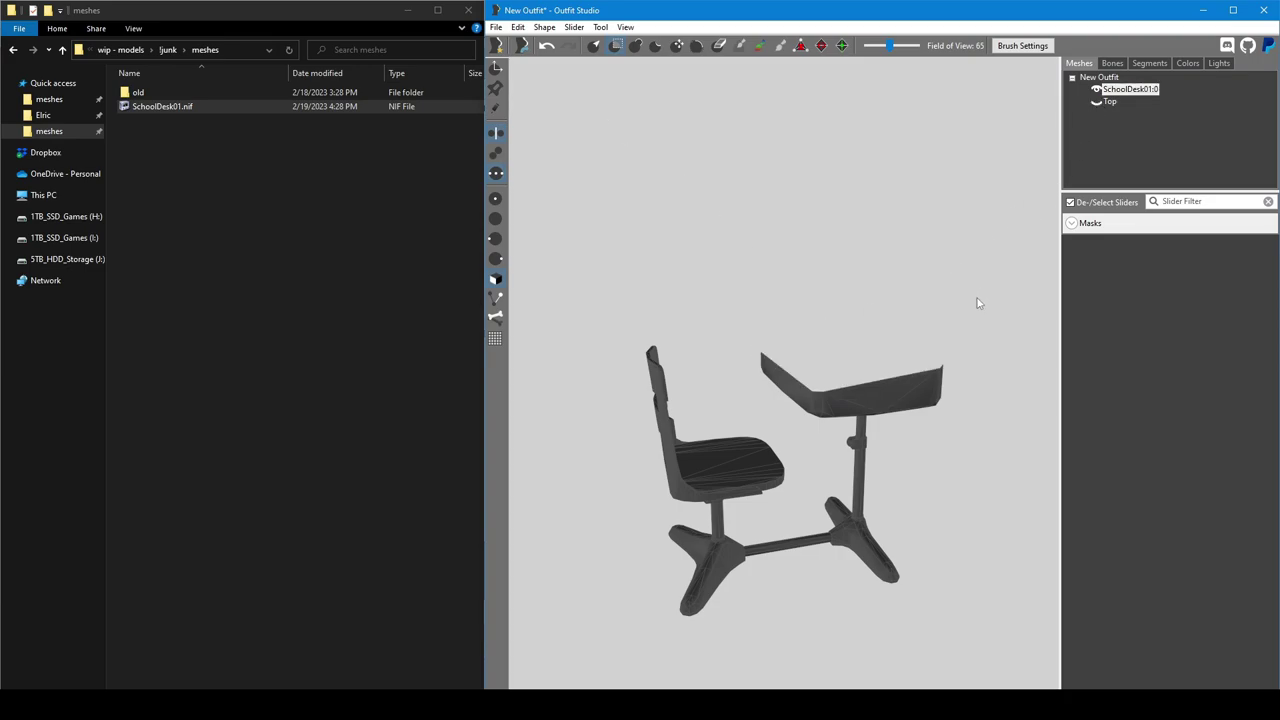
Mask the drawer box under the desktop, separate it into a new shape named Drawer and hide it.
right_drag(980, 300, 872, 280)
mouse_move(781, 367)
mouse_down()
mouse_move(762, 368)
mouse_move(773, 378)
mouse_move(716, 364)
mouse_up()
drag(826, 403, 851, 380)
right_drag(894, 404, 996, 431)
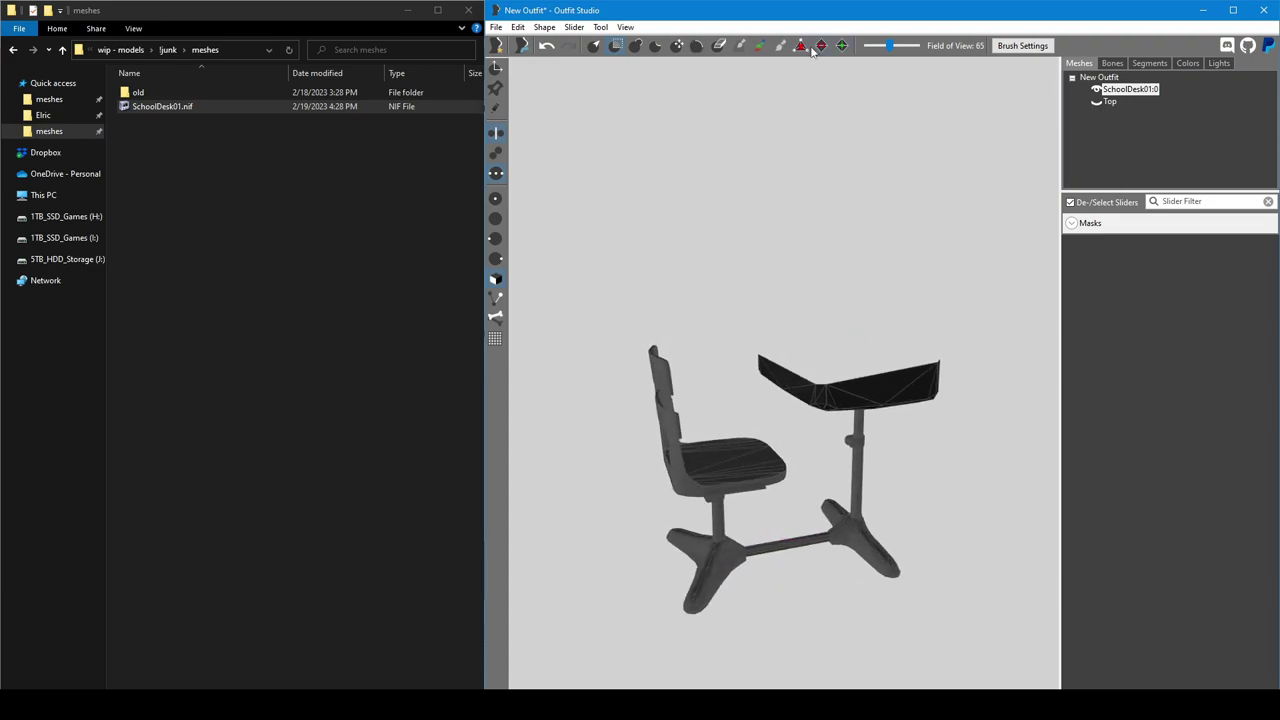
key(ctrl+shift+v)
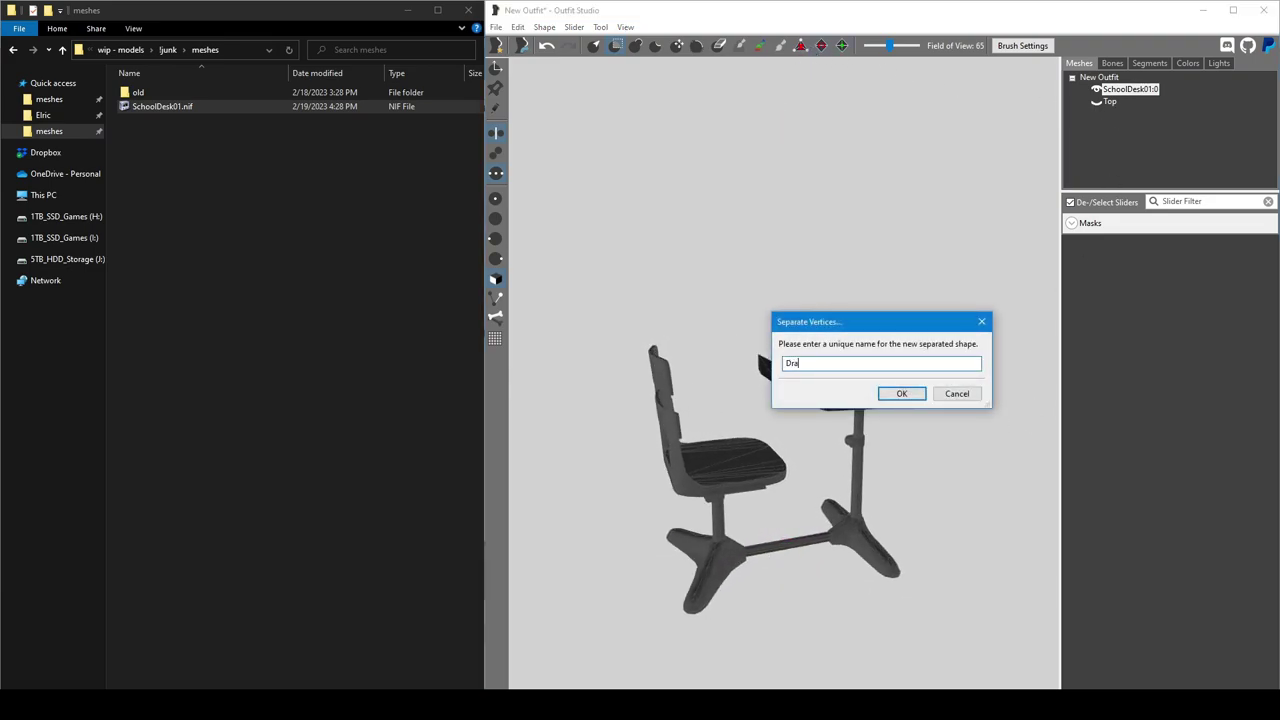
key(Return)
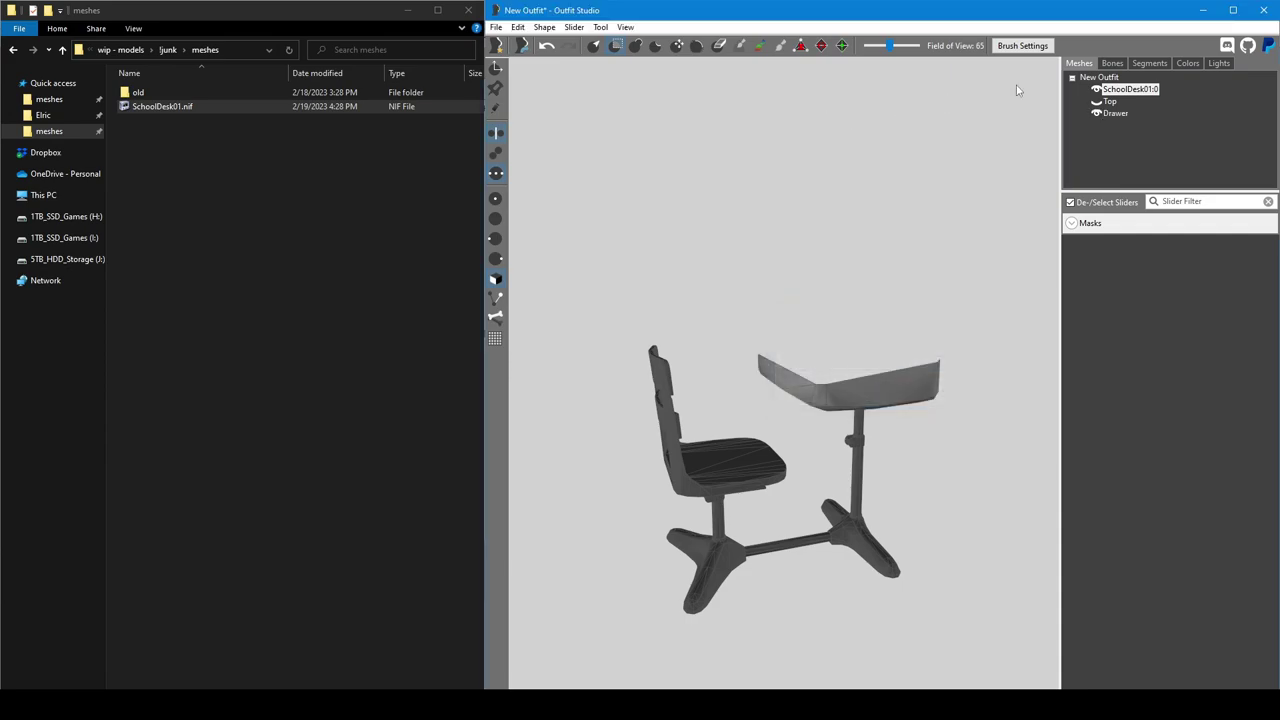
click(1096, 113)
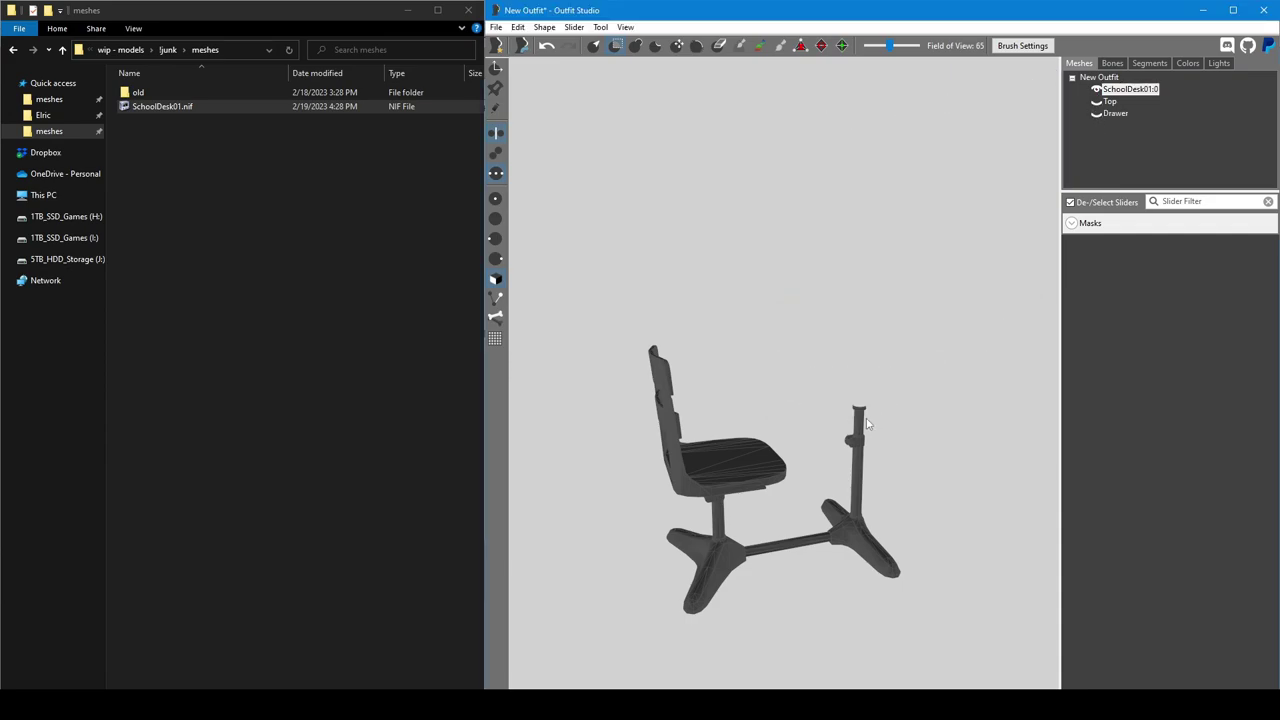
Mask the post that supports the desk and separate it into a new shape named FrontPost.
mouse_move(858, 423)
mouse_down()
mouse_move(851, 446)
mouse_move(886, 442)
mouse_up()
key(p)
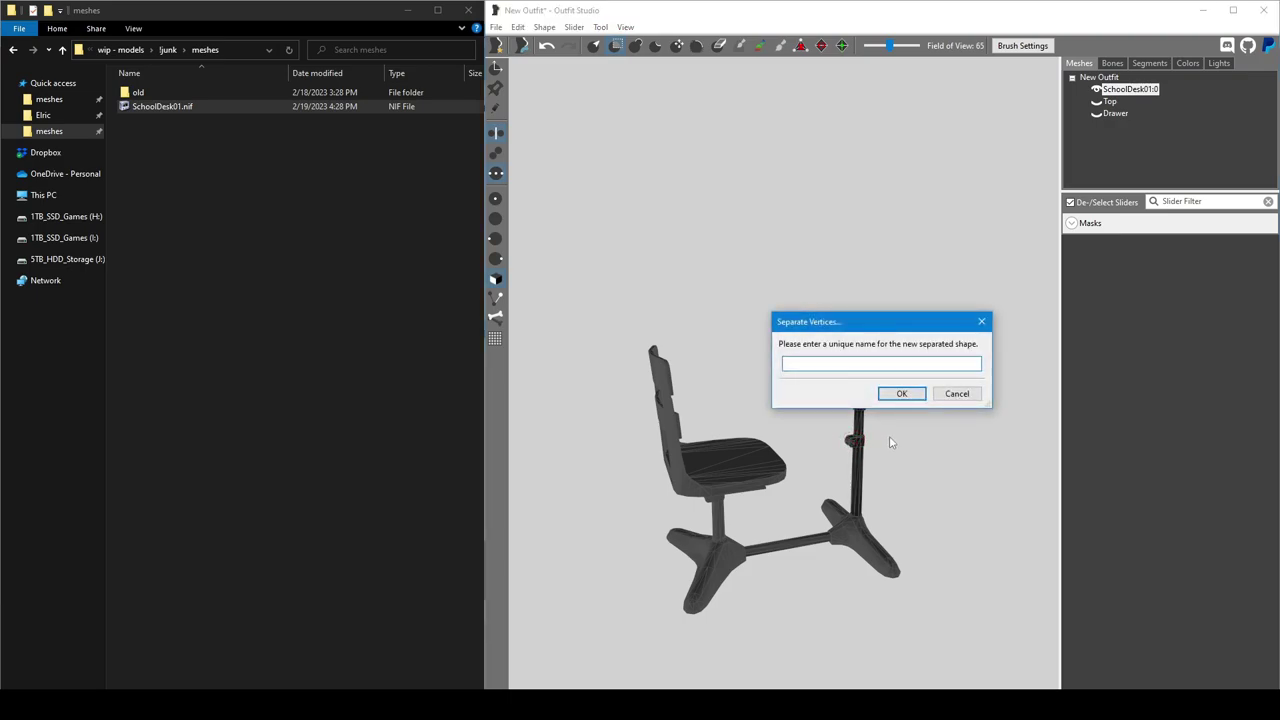
key(Return)
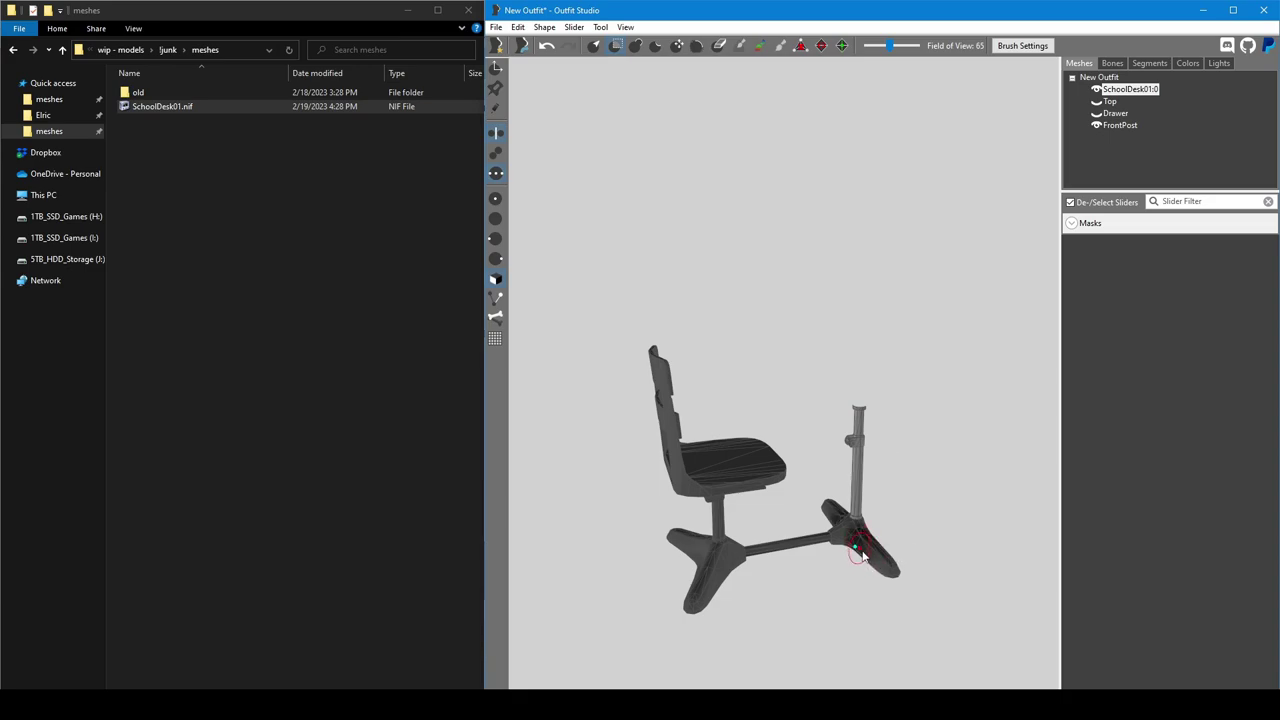
Mask the foot beneath the front post and separate it into a new shape named FrontFoot.
key(ctrl+plus)
key(ctrl+plus)
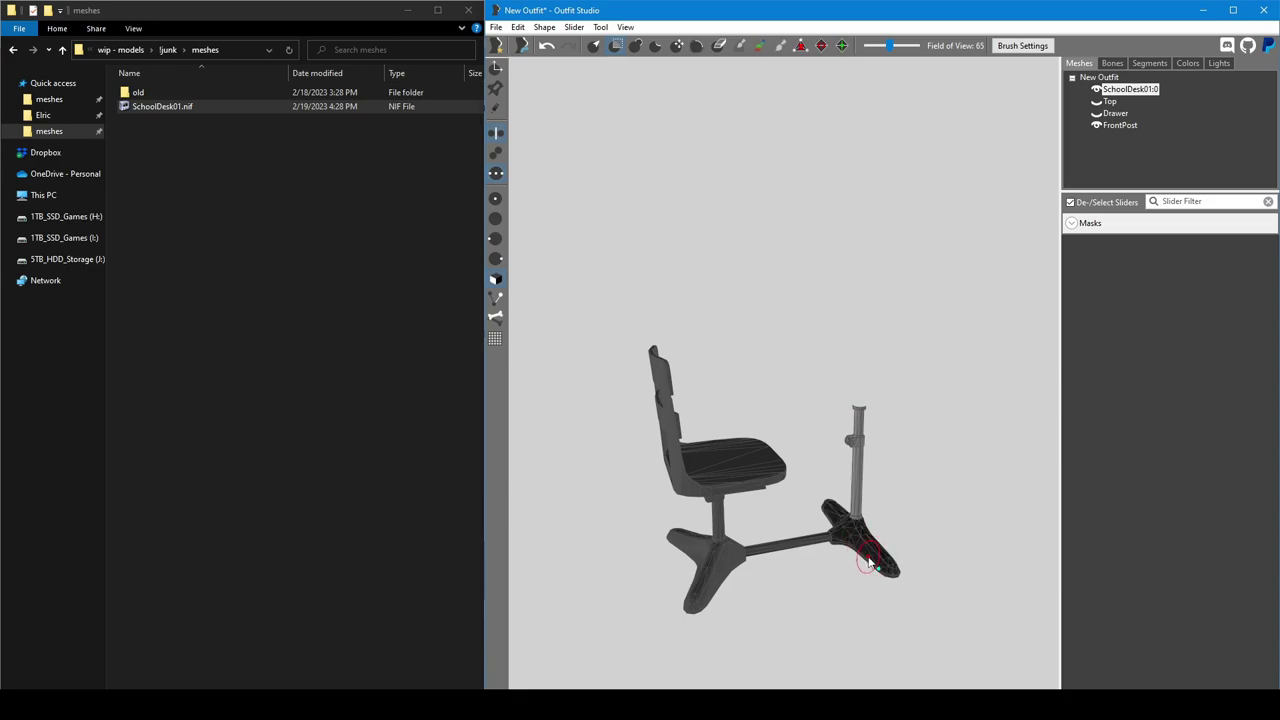
key(ctrl+shift+s)
text(FrontF)
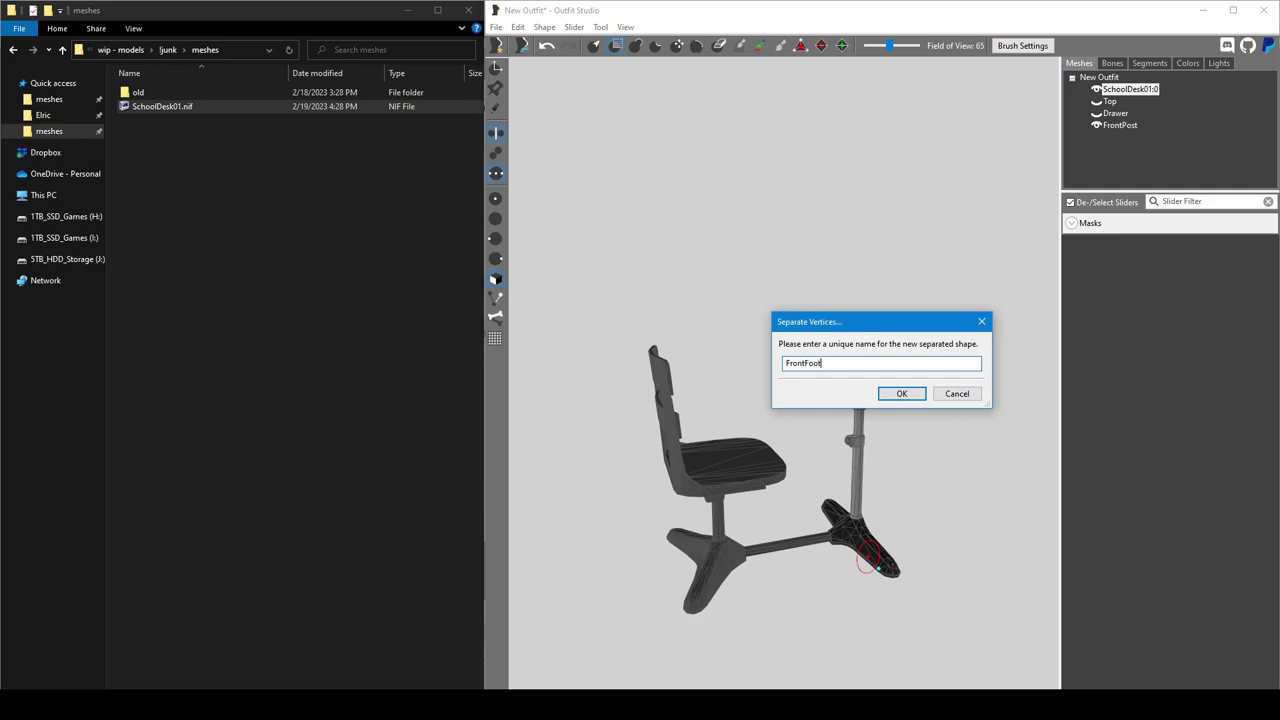
text(oot)
key(Return)
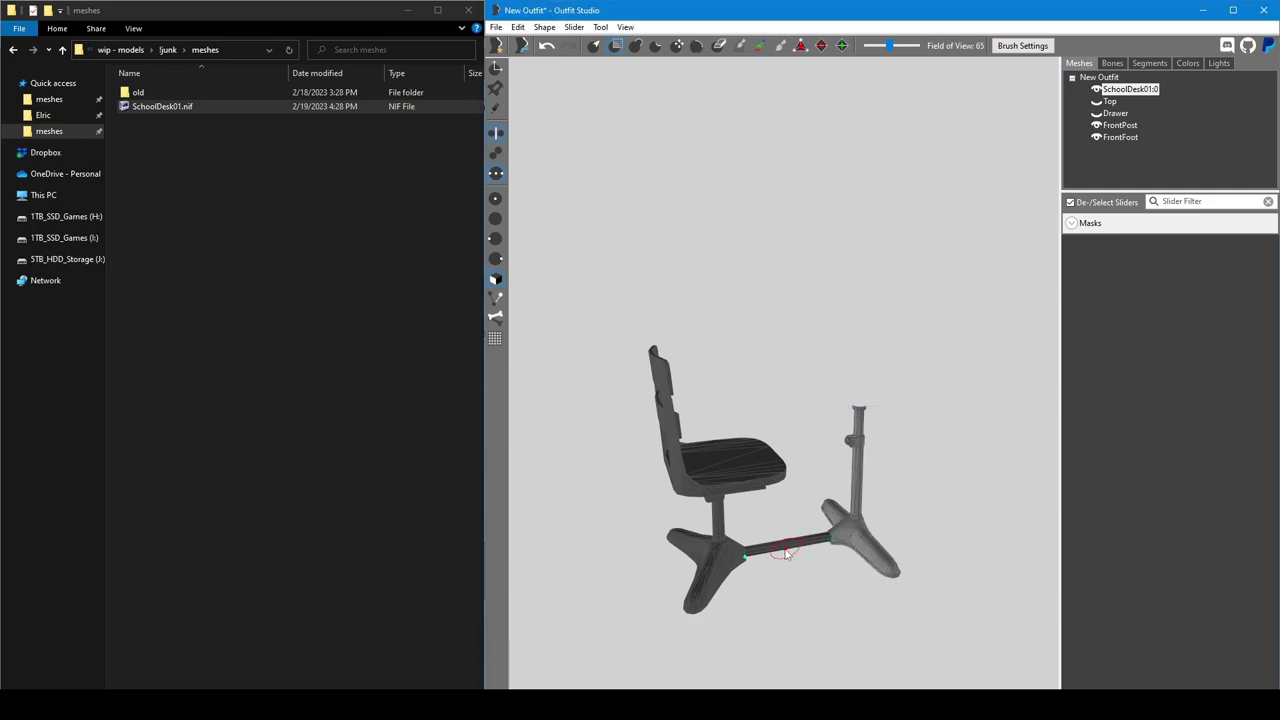
Mask the bar linking the two feet and separate it into a new shape named ConnectingPost.
click(826, 541)
key(ctrl+shift+s)
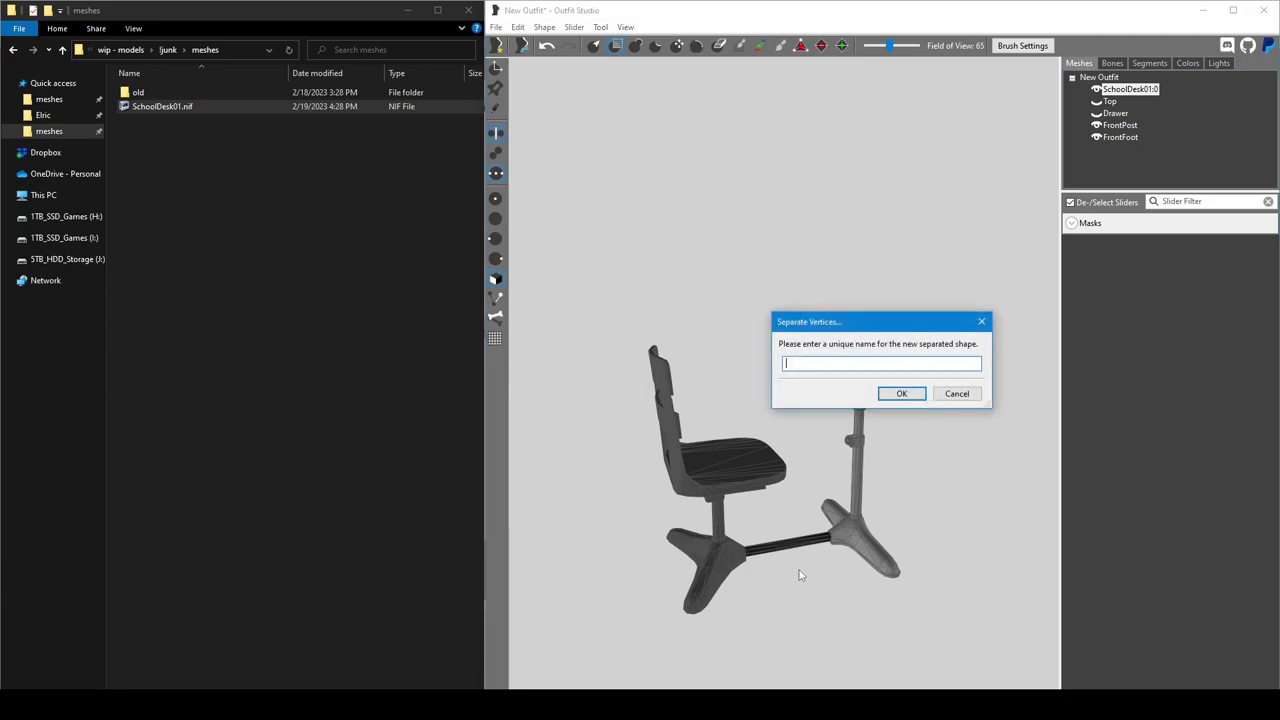
text(ConnectingPost)
key(Return)
Mask the foot beneath the seat and separate it into a new shape named RearFoot.
mouse_move(795, 578)
mouse_down()
mouse_move(712, 588)
mouse_move(724, 611)
mouse_up()
key(ctrl+shift+s)
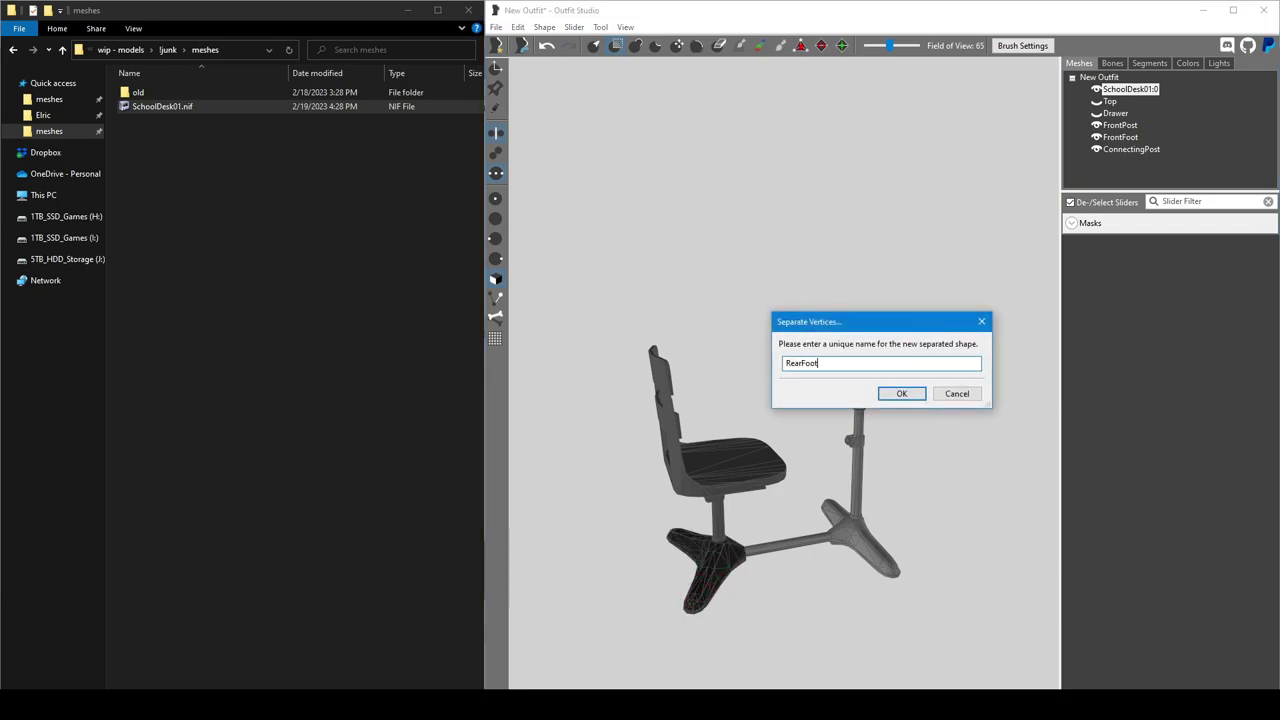
key(Return)
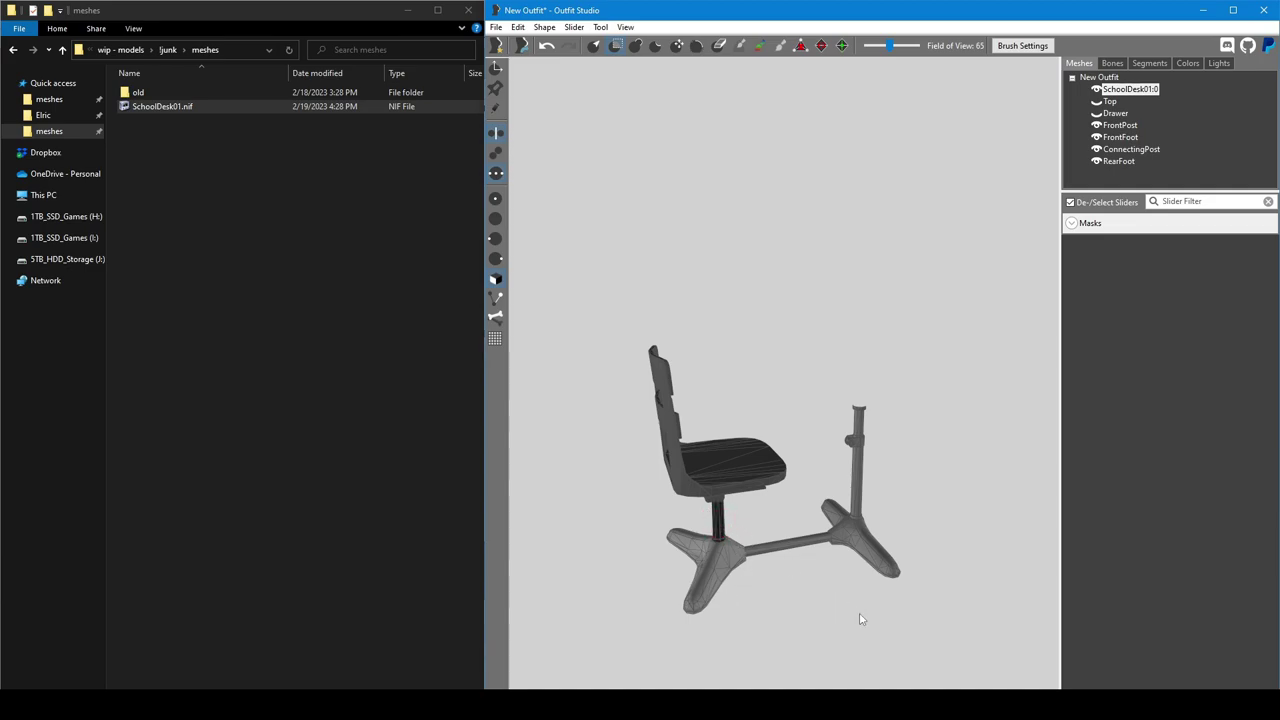
Separate the masked post under the seat into a new shape named RearPost.
key(ctrl+shift+s)
text(RearPost)
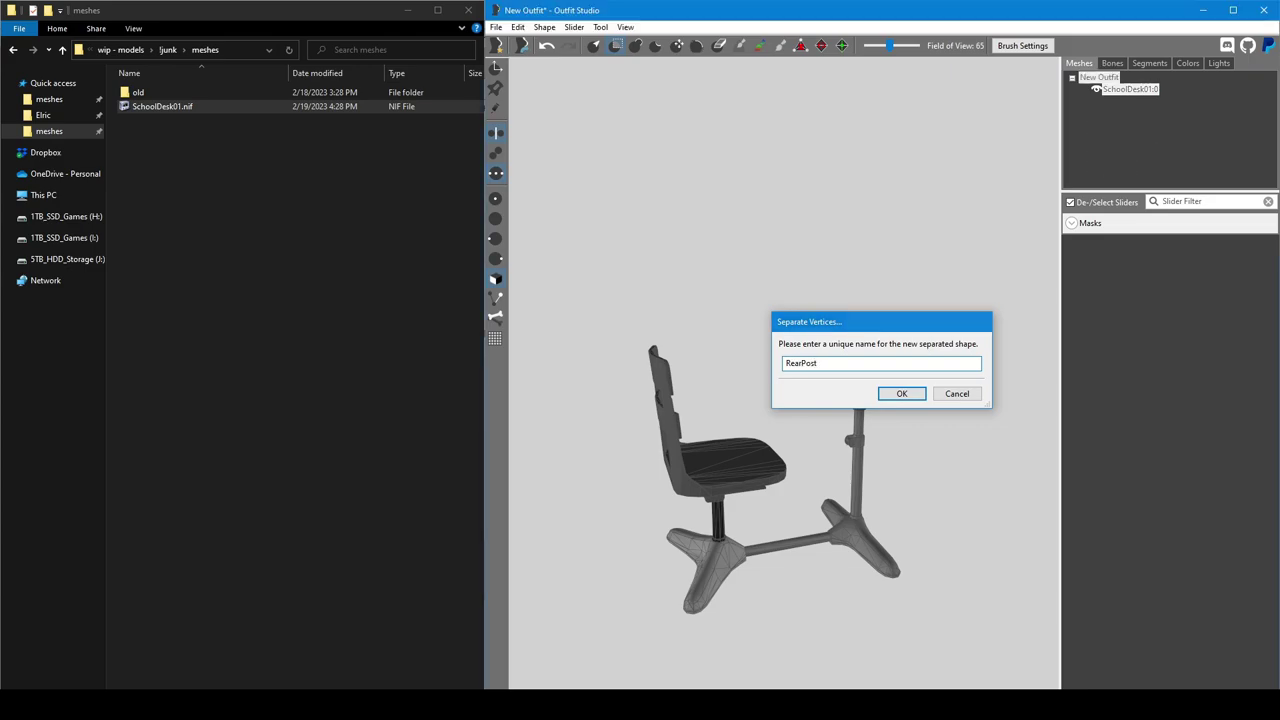
key(Return)
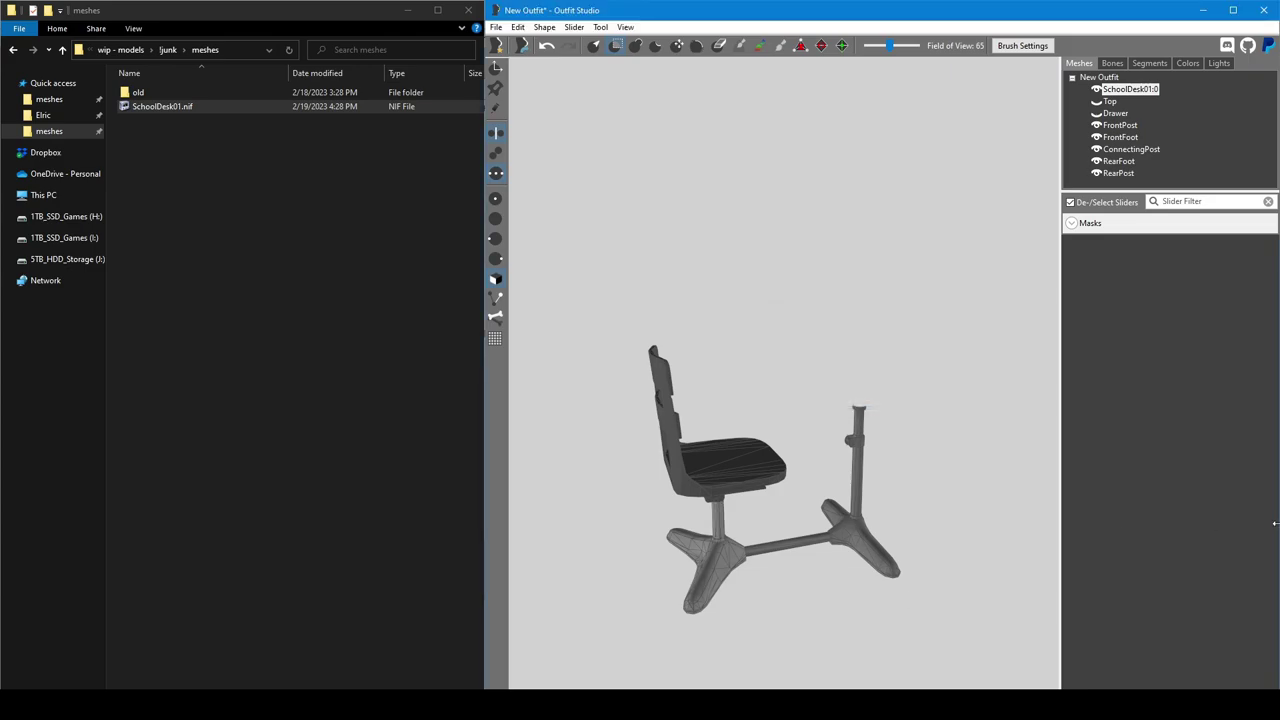
Hide the RearPost, RearFoot, ConnectingPost, FrontFoot and FrontPost shapes.
click(1096, 173)
click(1096, 161)
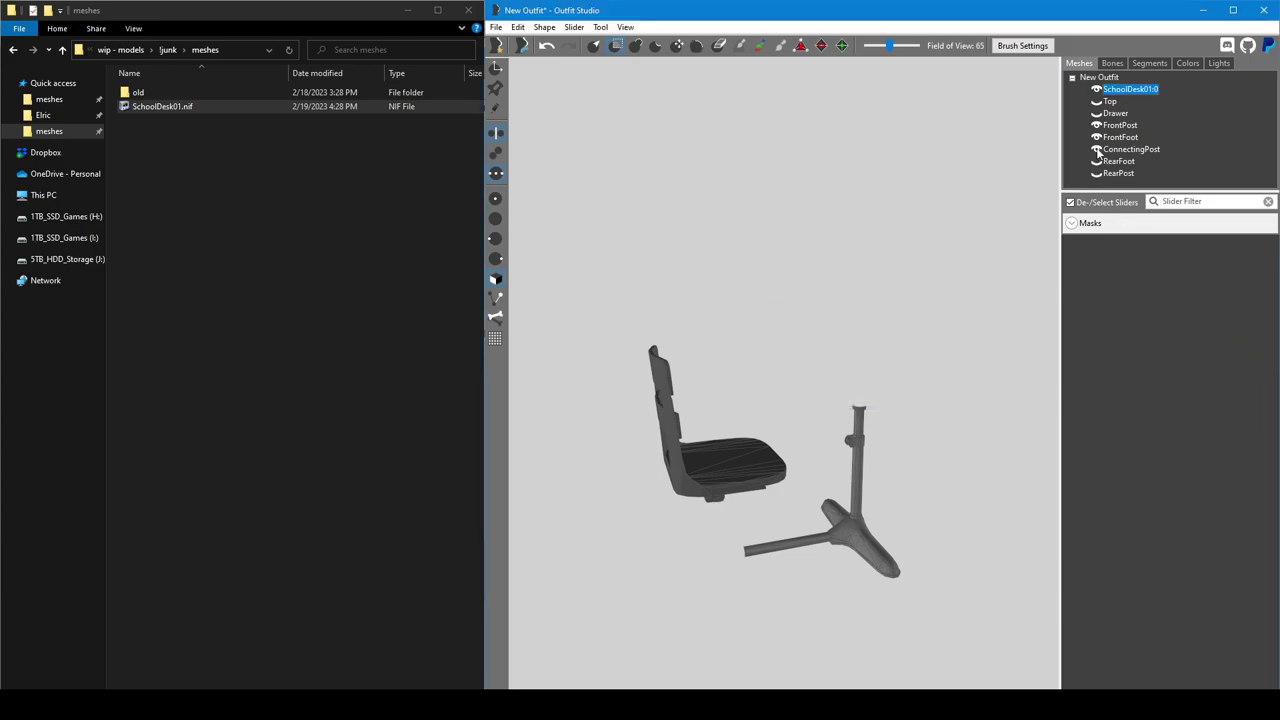
click(1096, 149)
click(1096, 137)
click(1096, 125)
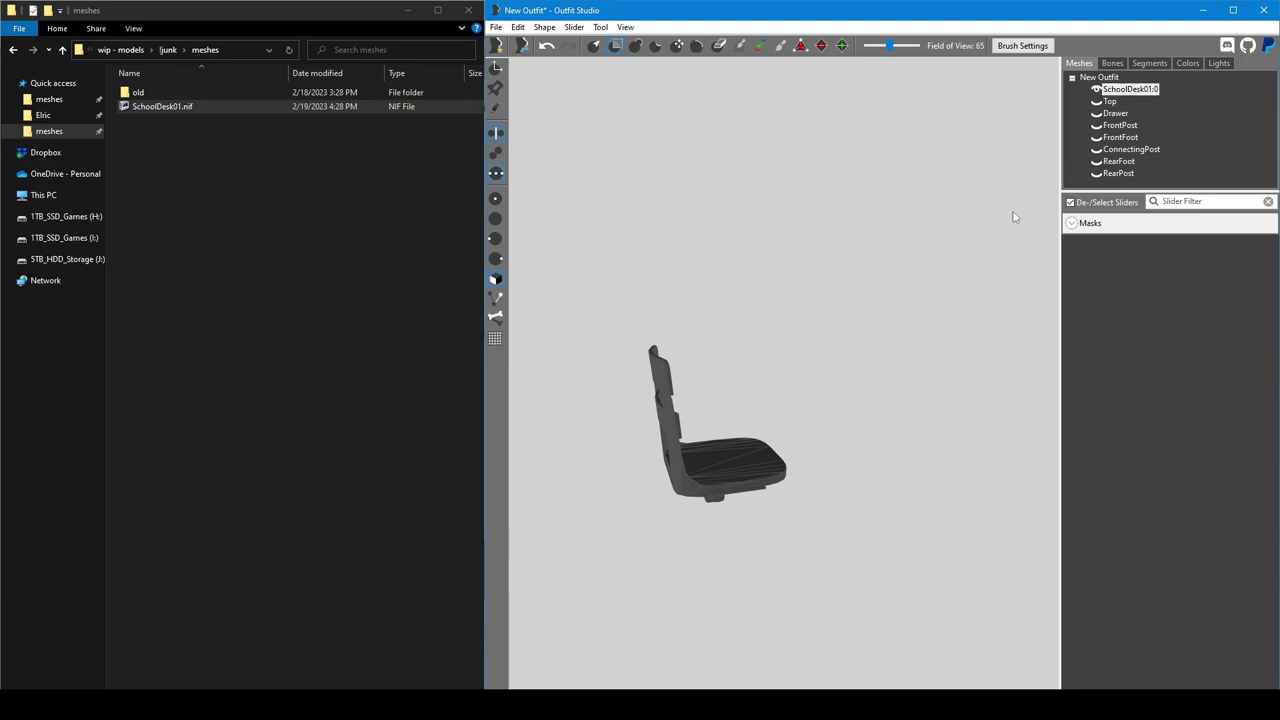
Show the RearPost shape again to check it against the leftover collar piece below the seat.
mouse_move(831, 404)
right_down()
mouse_move(809, 371)
mouse_move(877, 374)
right_up()
scroll(774, 503, up, 3)
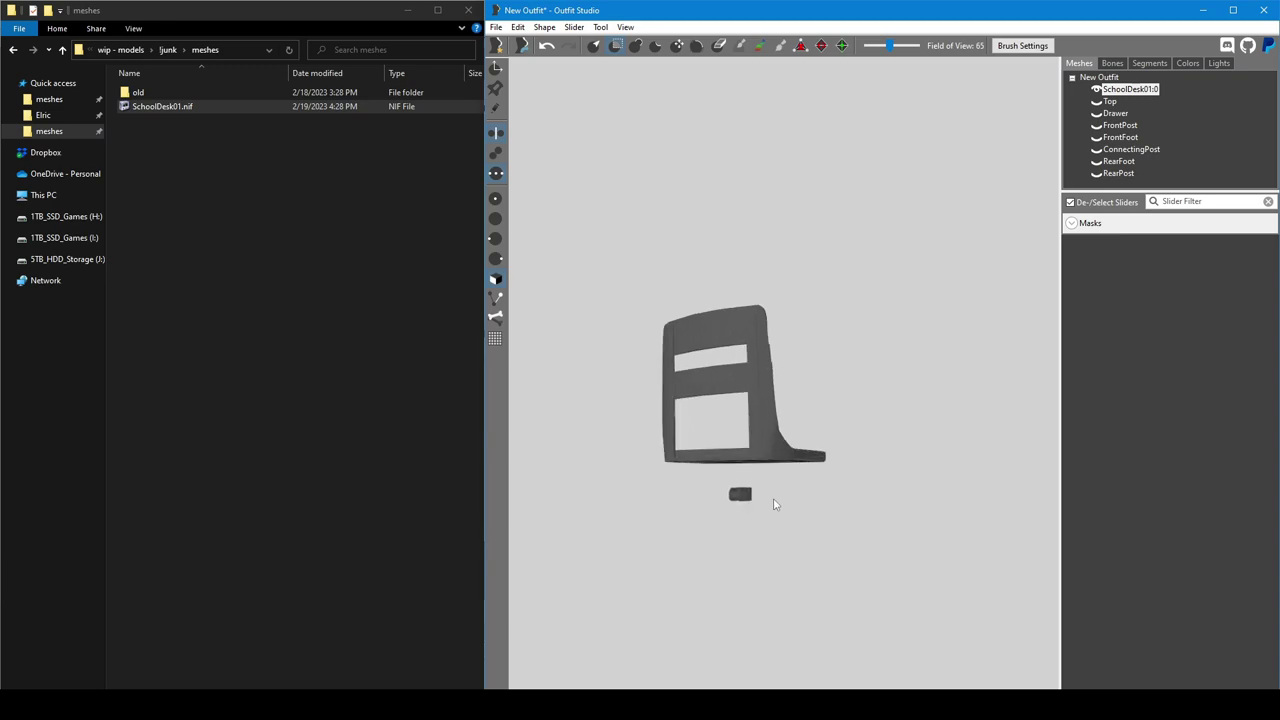
scroll(750, 540, up, 3)
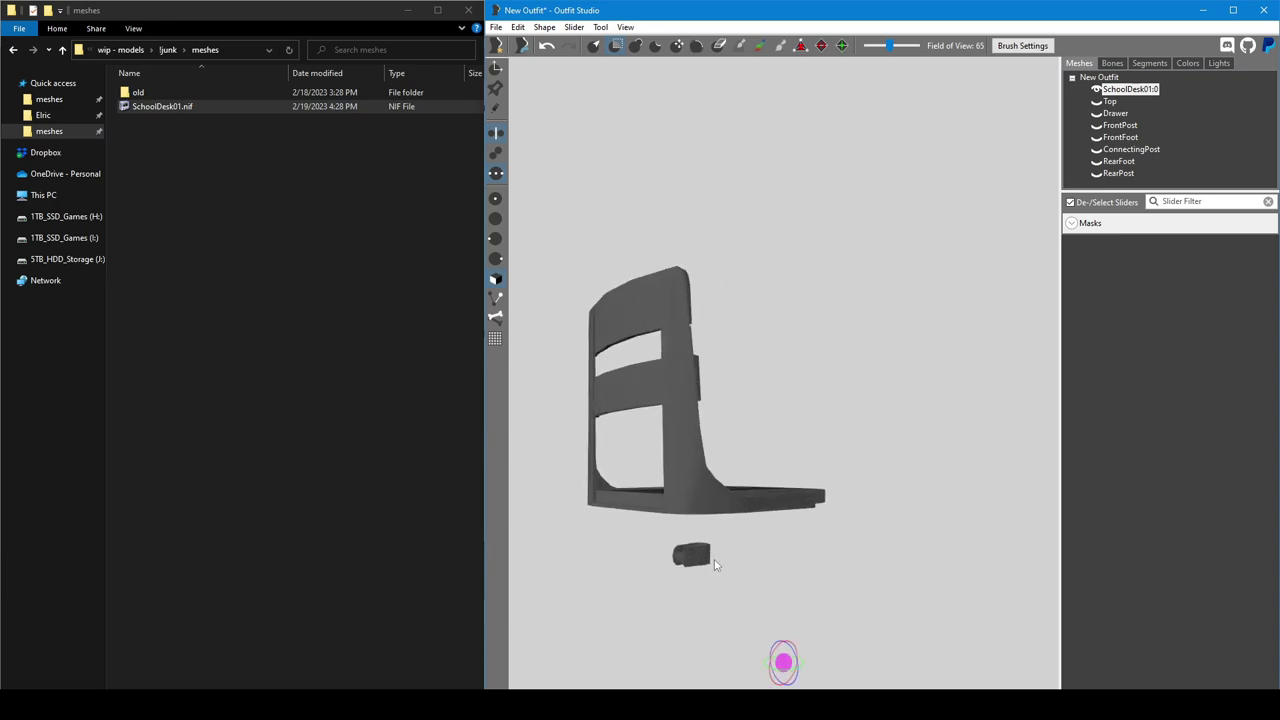
right_drag(714, 559, 729, 550)
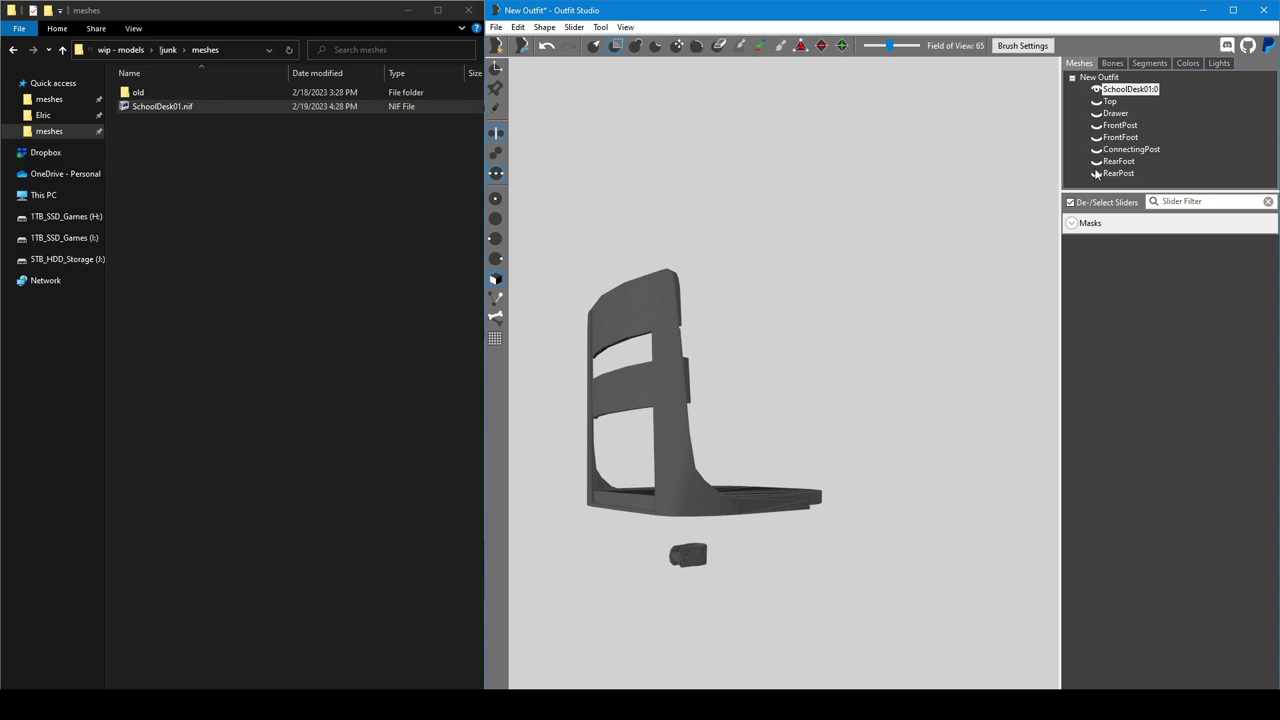
click(1097, 173)
click(1097, 173)
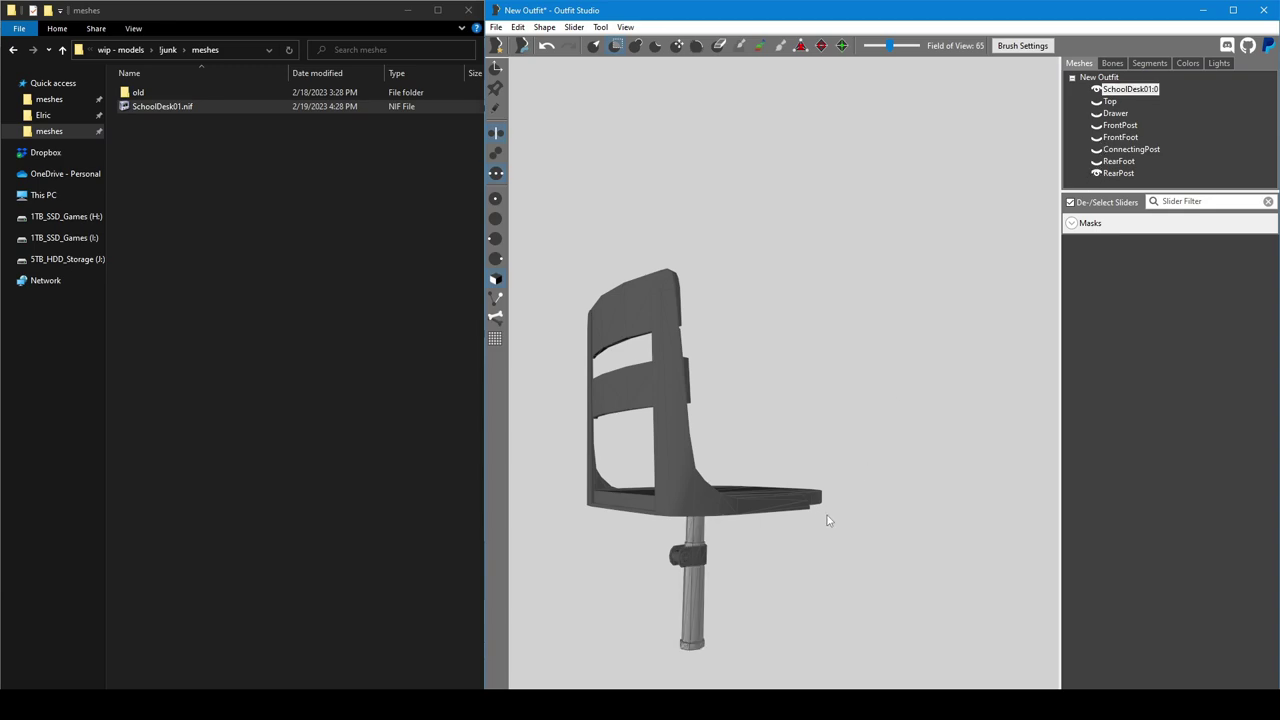
mouse_move(810, 555)
right_down()
mouse_move(774, 554)
mouse_move(820, 563)
right_up()
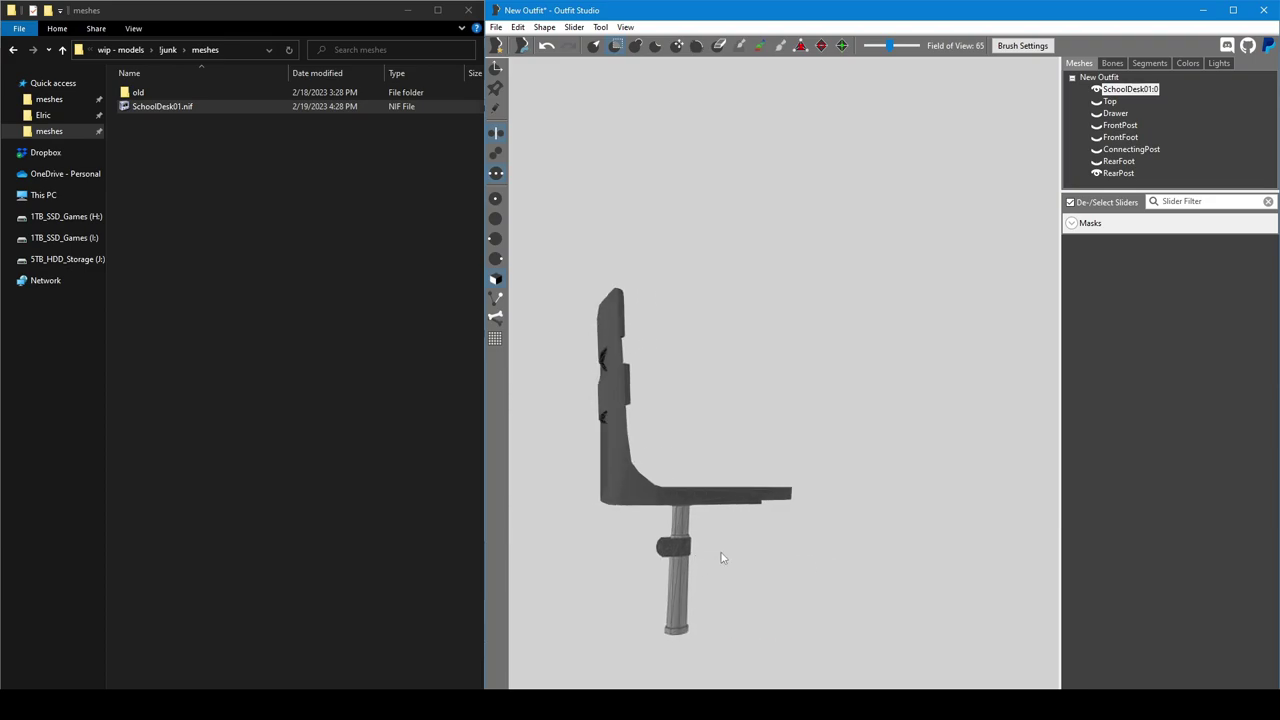
Mask the collar around the rear post and separate it into a new shape named RearPost2.
mouse_move(665, 553)
mouse_down()
mouse_move(651, 551)
mouse_move(678, 555)
mouse_up()
key(ctrl+shift+s)
text(RearPost2)
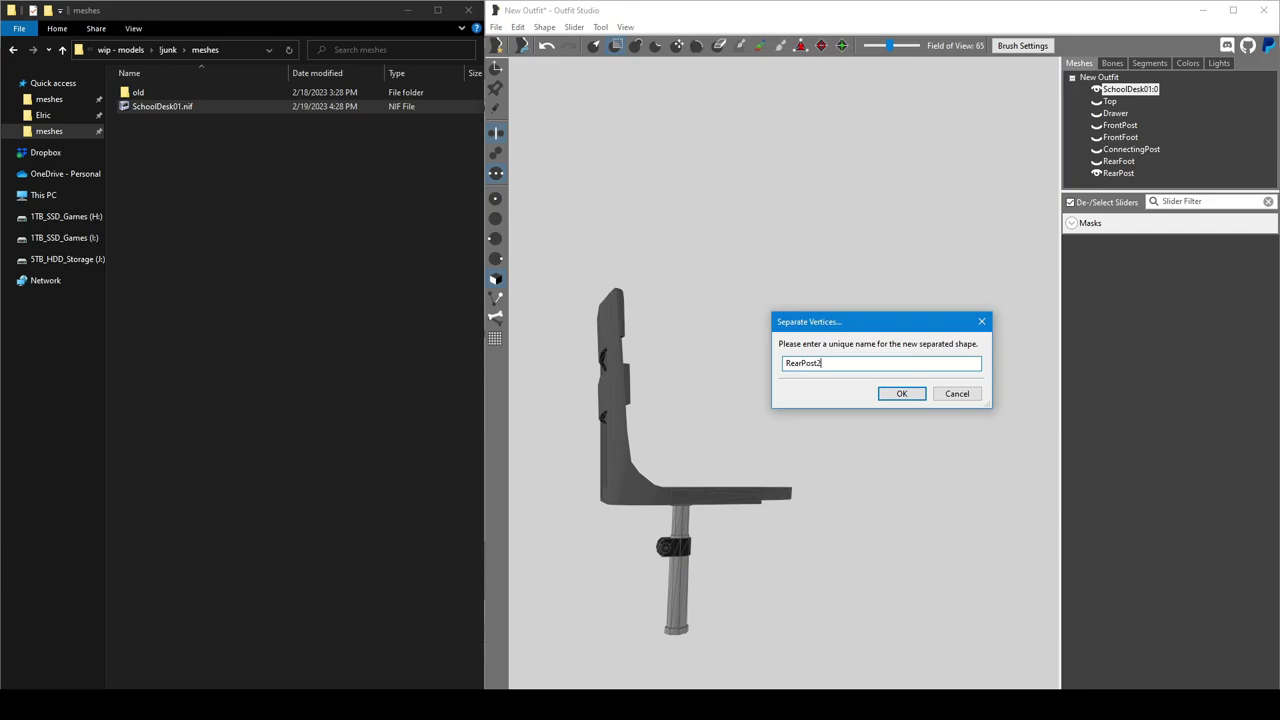
key(Return)
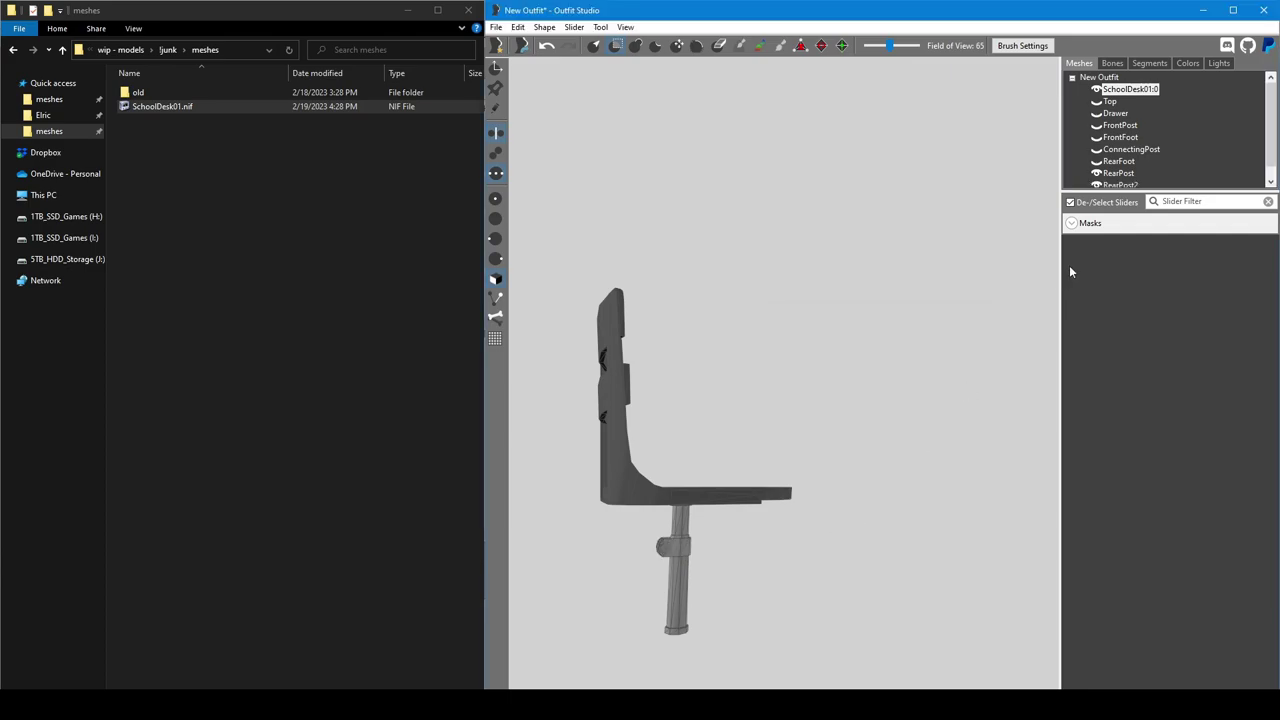
Select RearPost and hide SchoolDesk01:0, leaving only RearPost and RearPost2 shown.
scroll(1135, 180, down, 1)
click(1122, 163)
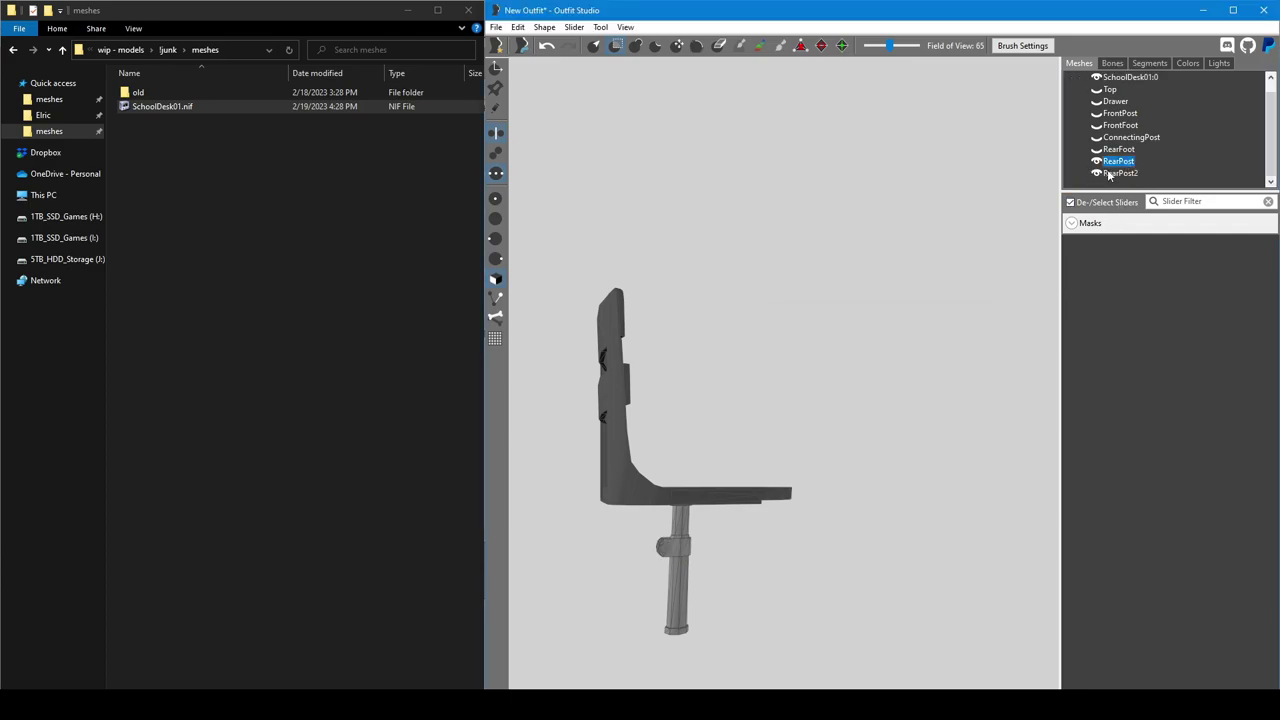
click(1096, 77)
click(1097, 163)
click(1097, 166)
click(1097, 163)
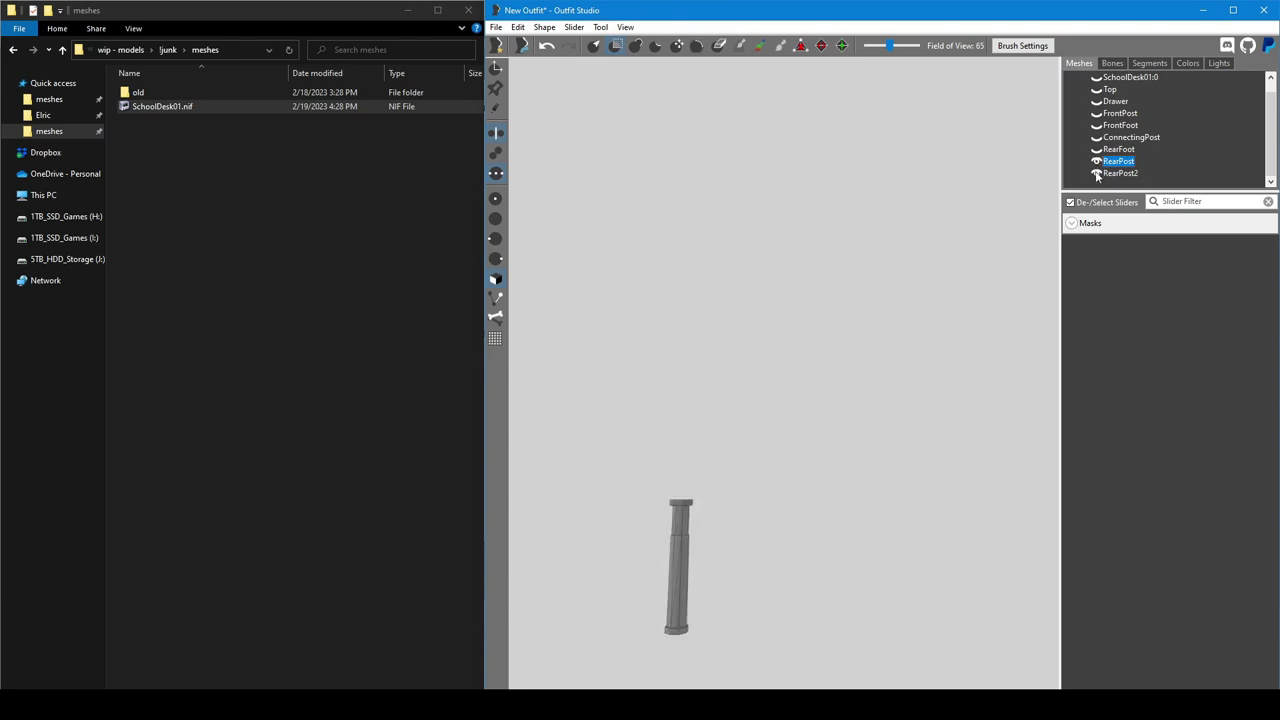
click(1097, 175)
click(1097, 175)
Merge the geometry of RearPost2 into RearPost, deleting the source shape.
click(545, 27)
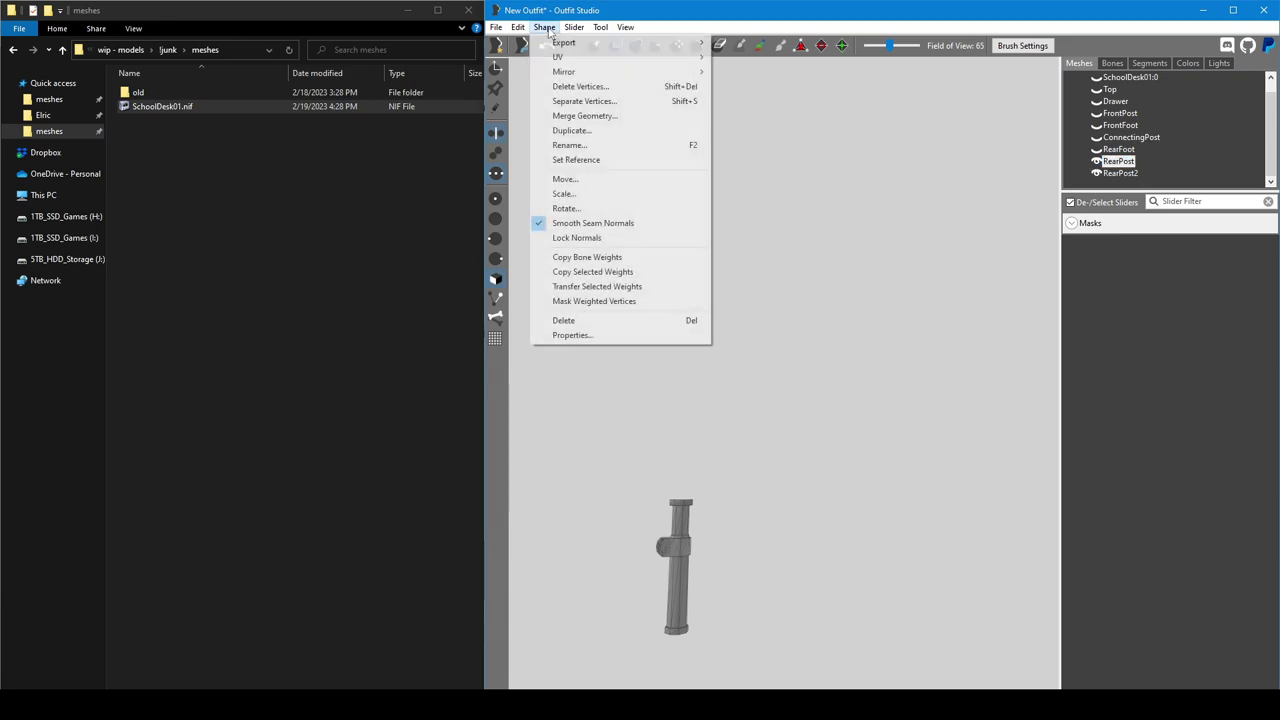
click(590, 118)
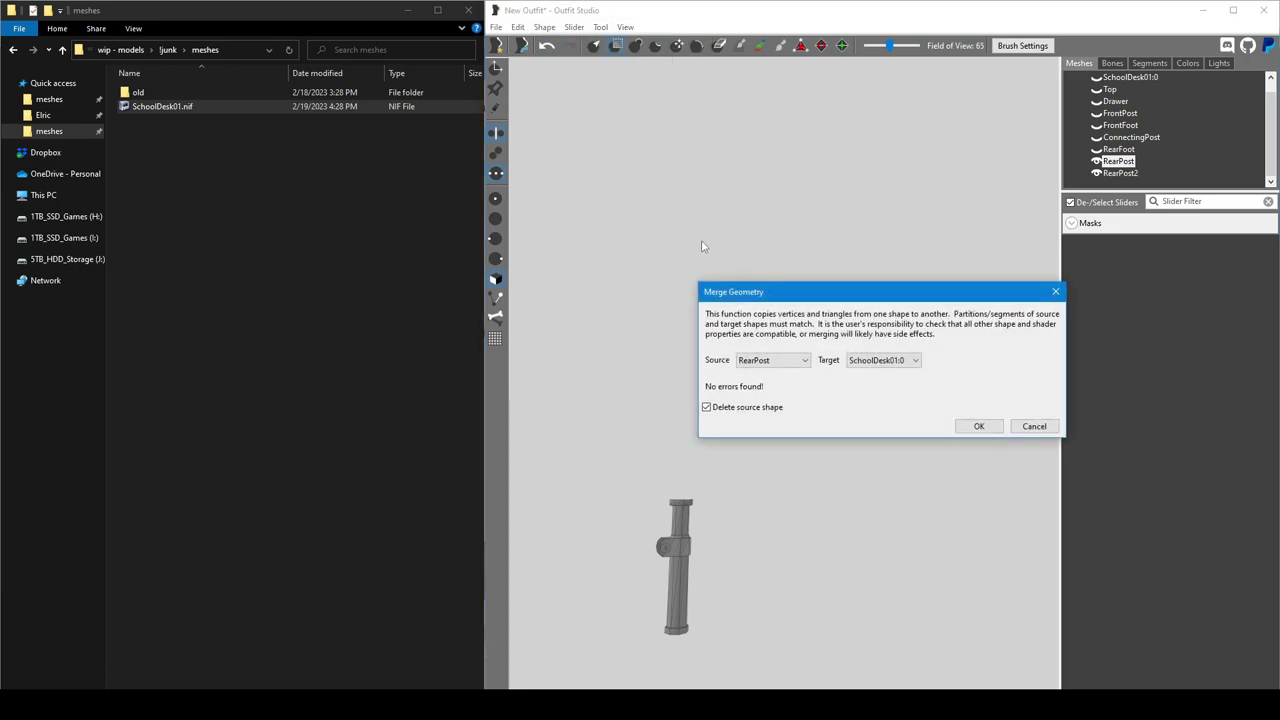
click(775, 362)
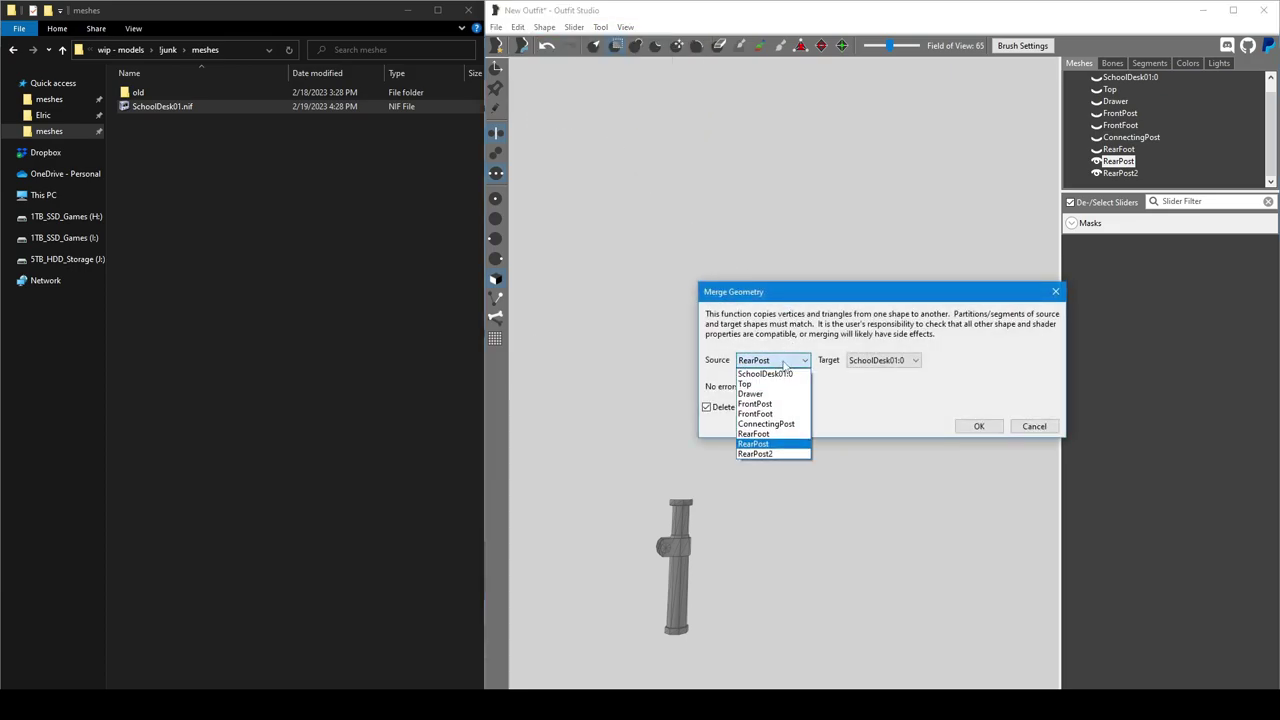
click(771, 455)
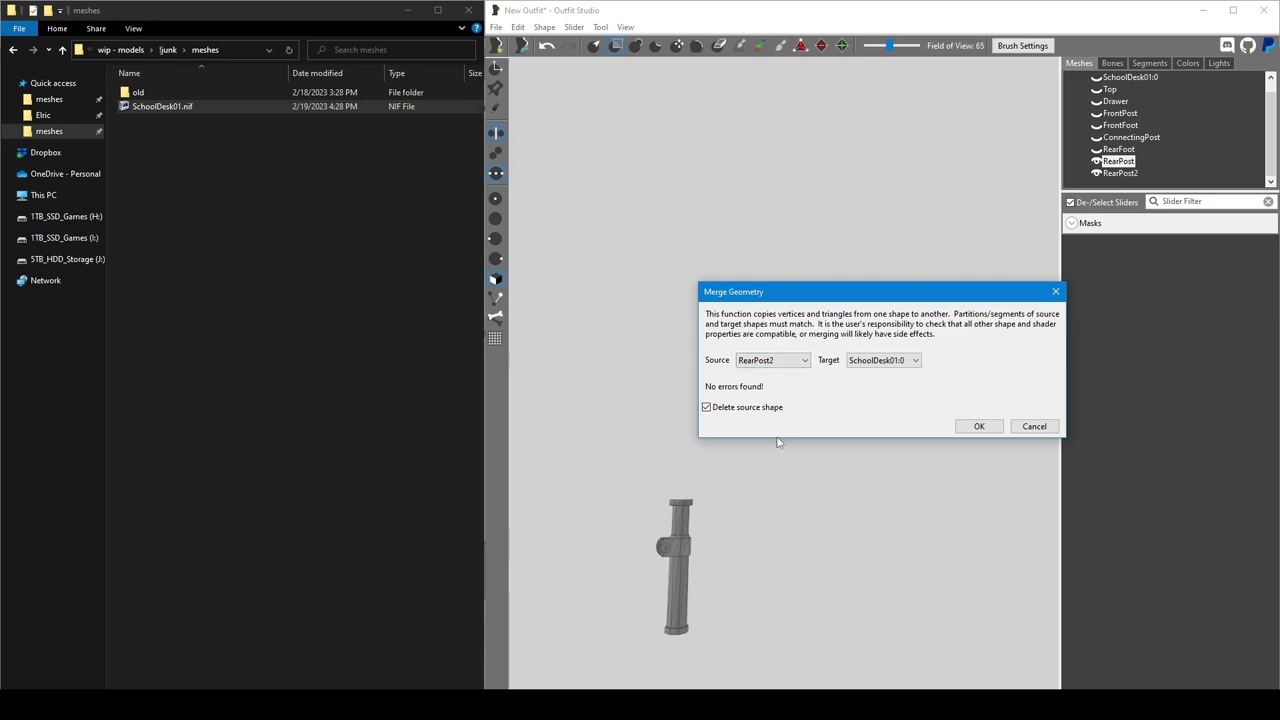
click(870, 362)
click(890, 444)
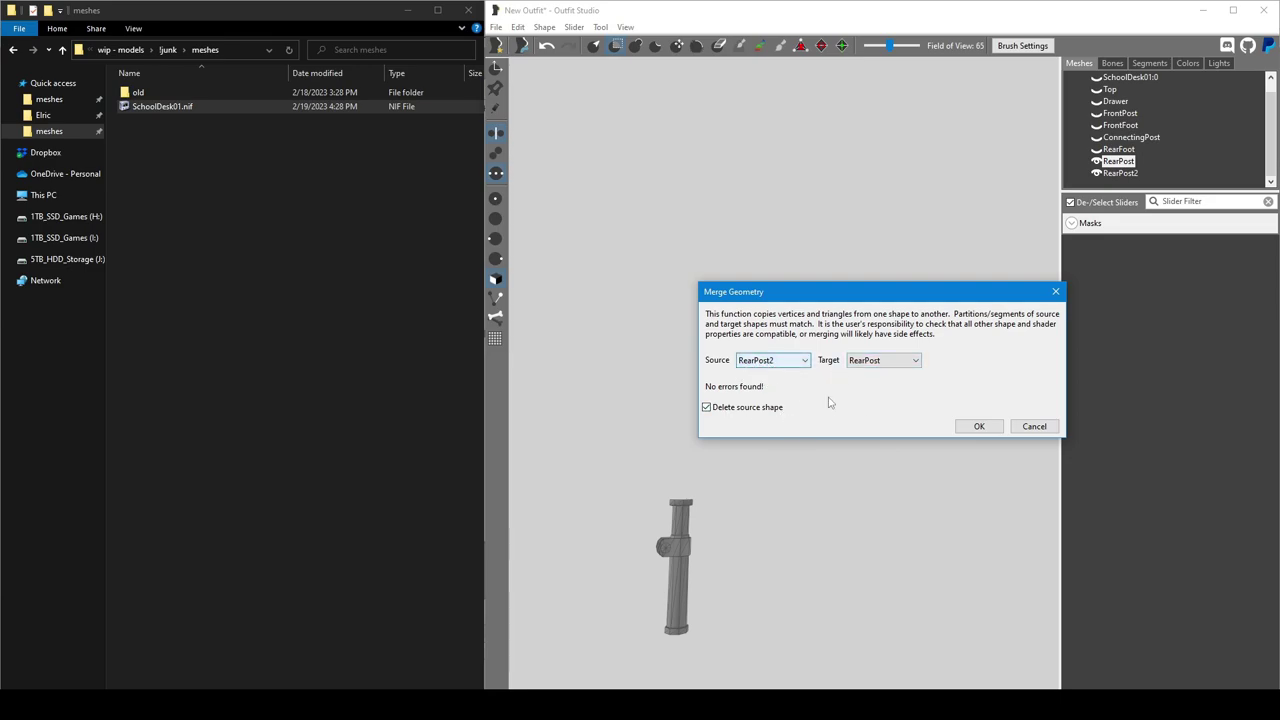
click(979, 427)
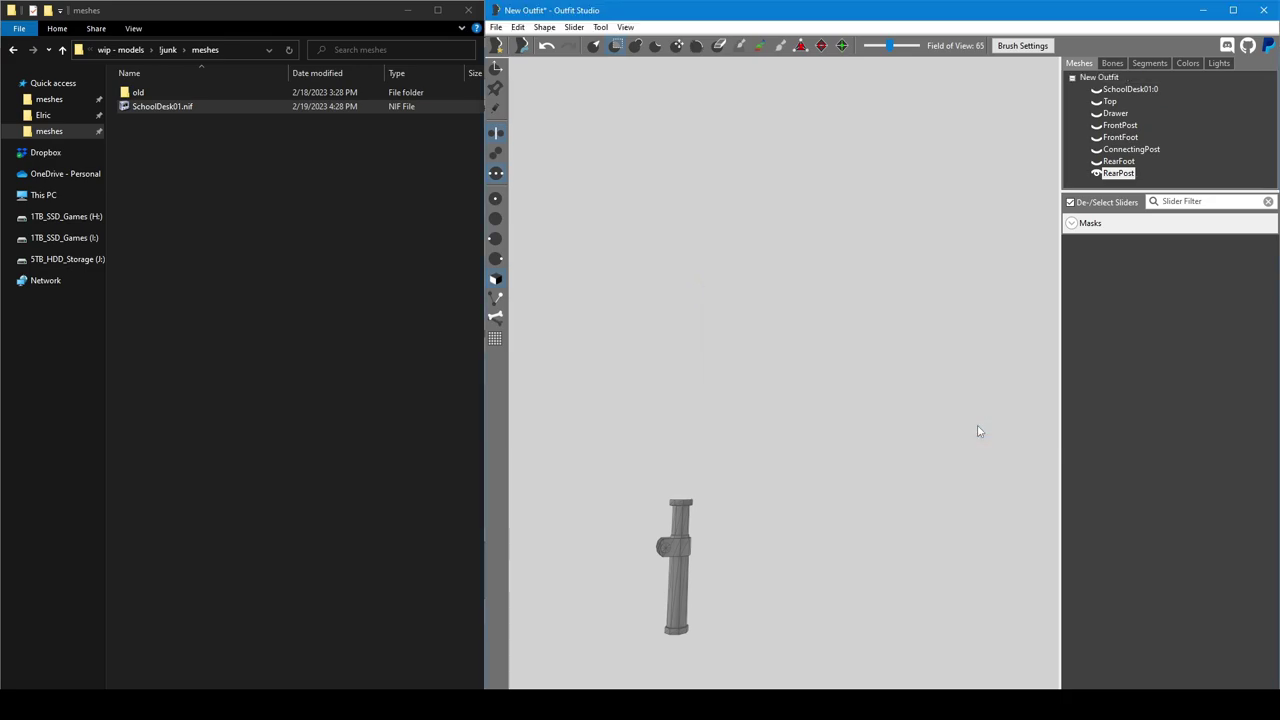
Hide the merged RearPost shape and show SchoolDesk01:0 again.
click(1097, 174)
click(1097, 174)
click(1097, 174)
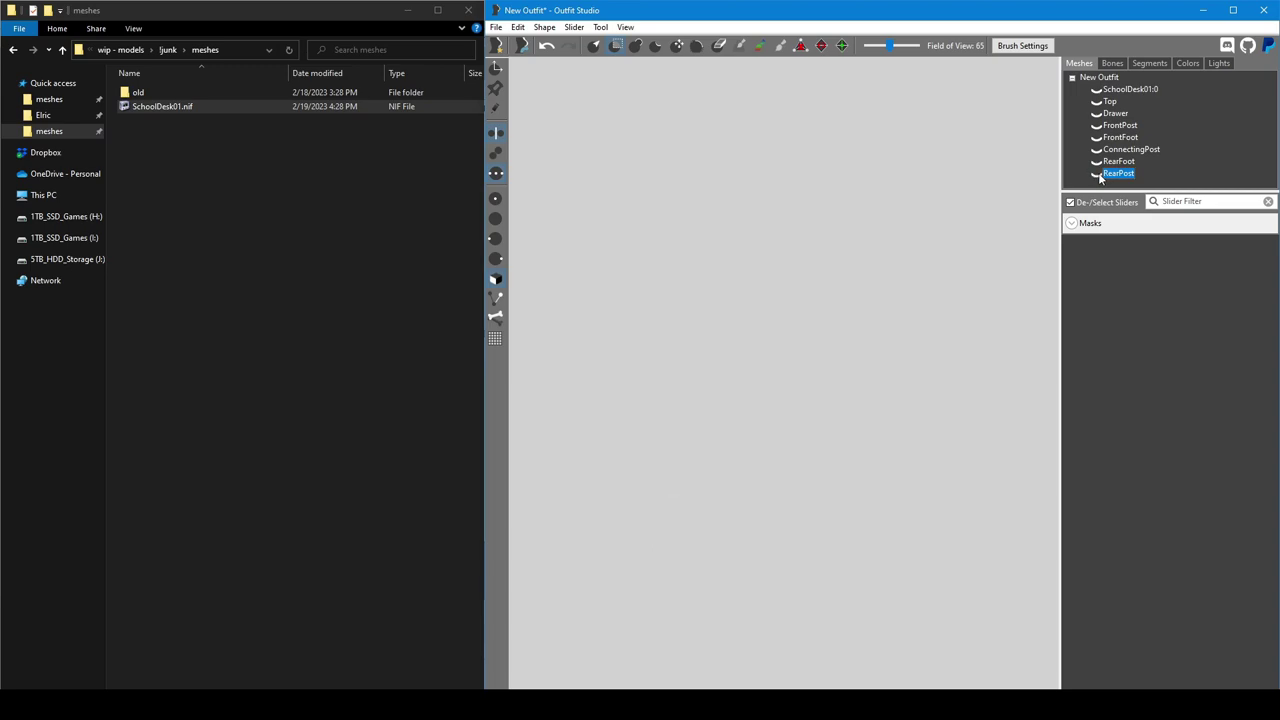
click(1097, 89)
right_drag(814, 374, 729, 490)
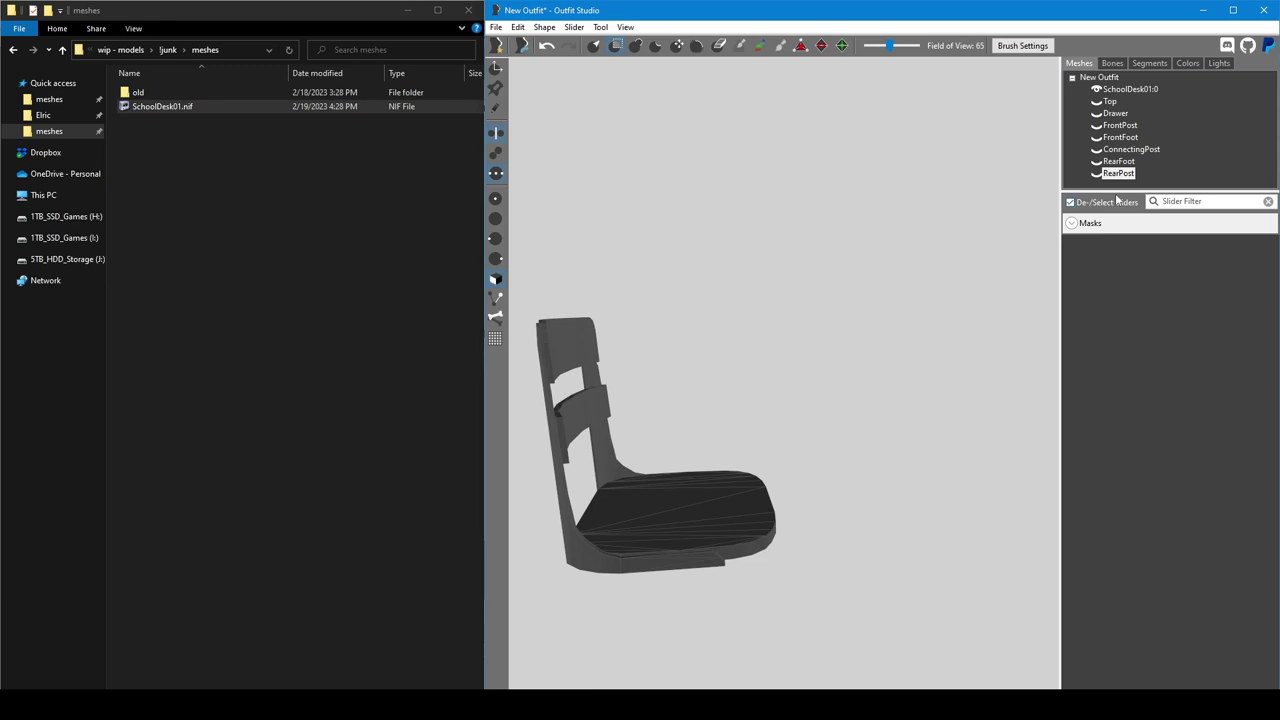
Select SchoolDesk01:0 and mask its backrest slats and side supports, displaying the textures to tell wood from metal.
click(1126, 89)
drag(571, 446, 563, 422)
key(ctrl+plus)
key(ctrl+plus)
key(ctrl+plus)
key(ctrl+plus)
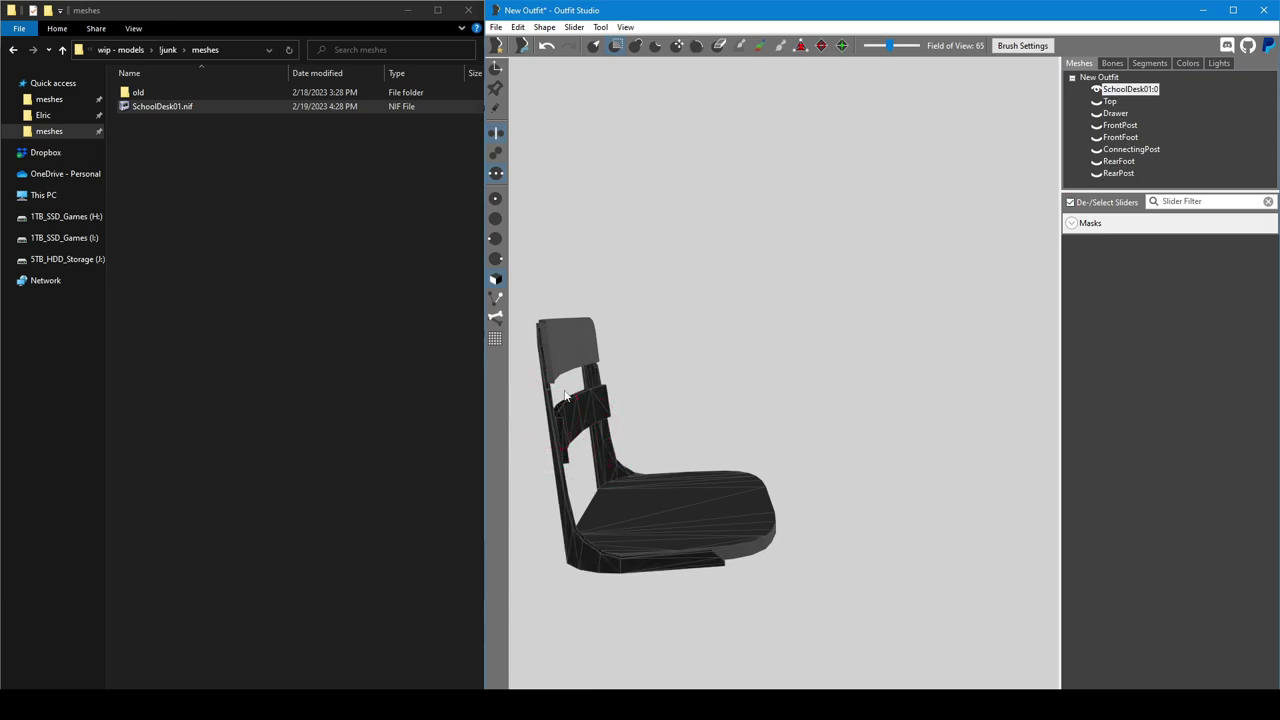
mouse_move(567, 432)
mouse_down()
mouse_move(548, 460)
mouse_move(560, 545)
mouse_move(615, 566)
mouse_up()
key(t)
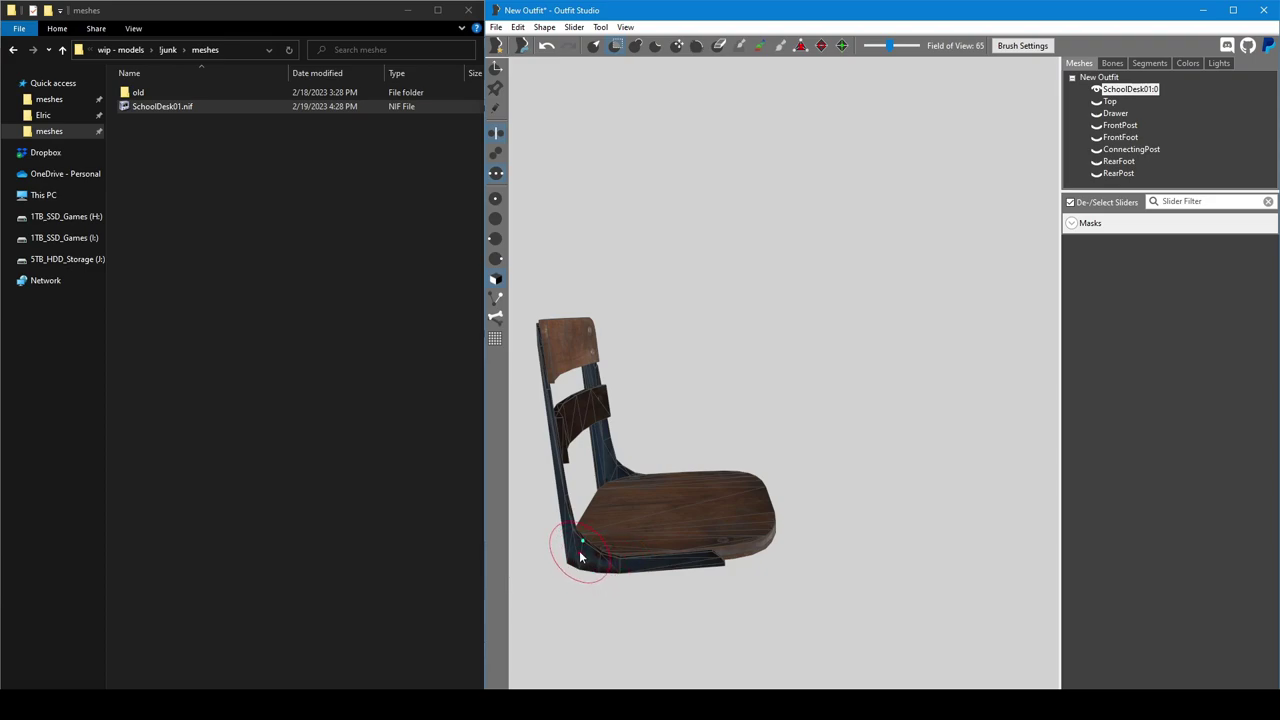
click(561, 338)
drag(560, 337, 580, 336)
Check the mask around the seat, separate the backrest and its supports into a new shape named SeatBack, and hide that shape.
right_drag(630, 522, 591, 520)
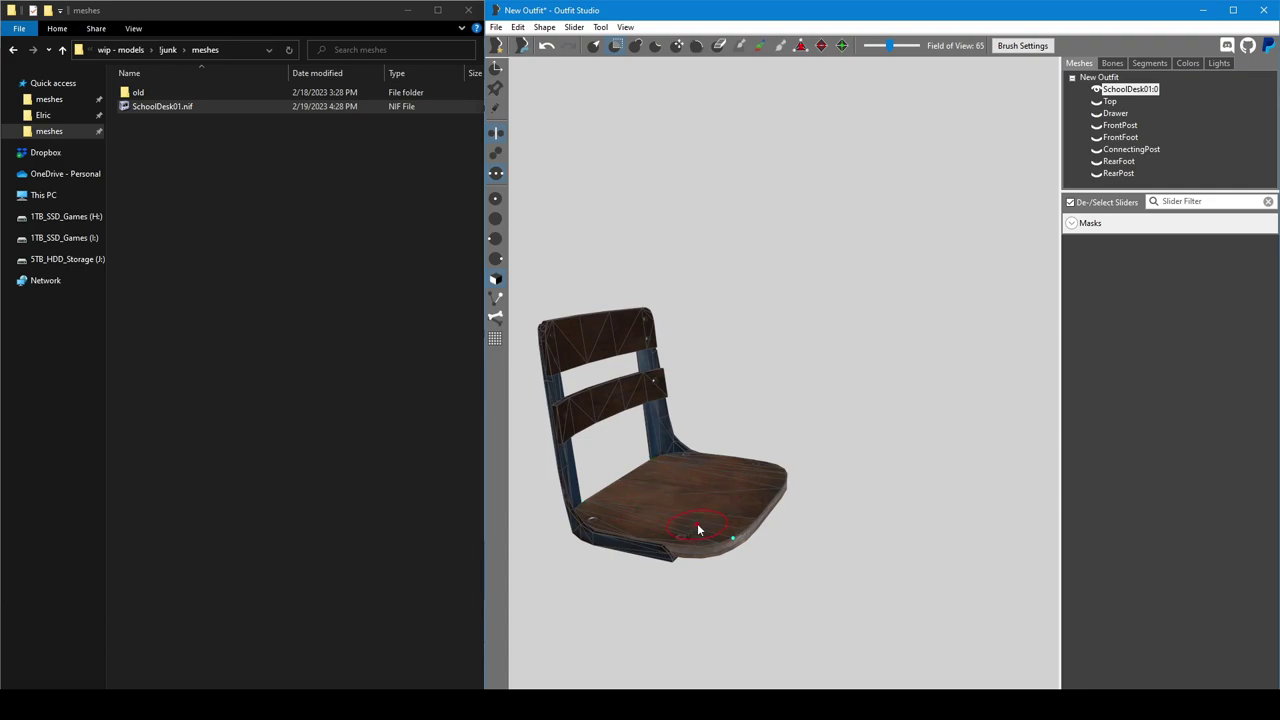
right_drag(763, 594, 768, 564)
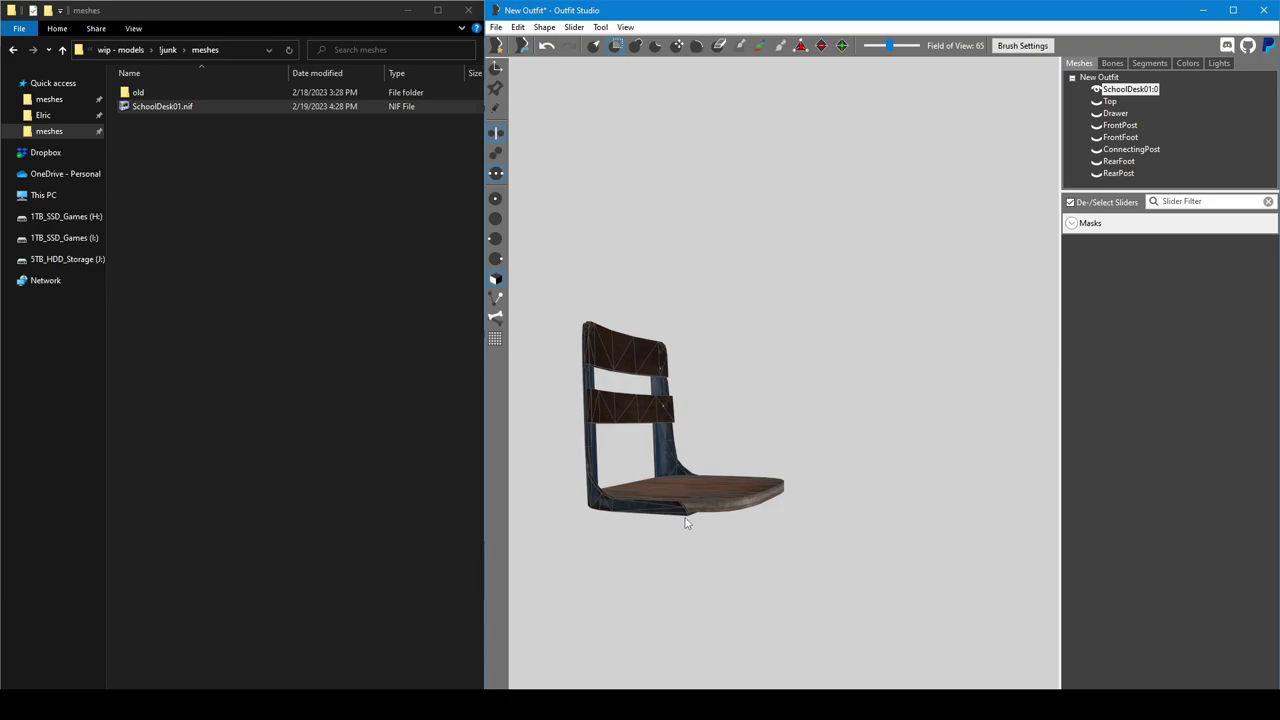
right_drag(666, 533, 622, 535)
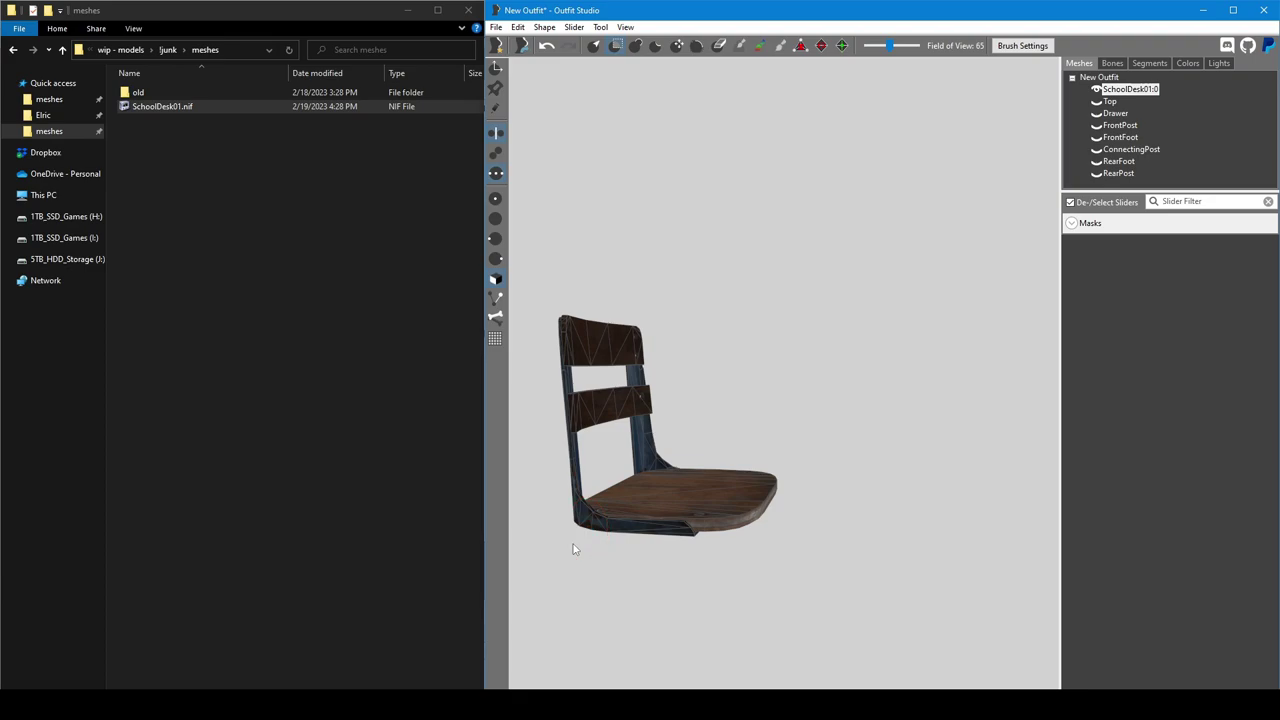
mouse_move(615, 545)
right_down()
mouse_move(598, 576)
mouse_move(610, 518)
right_up()
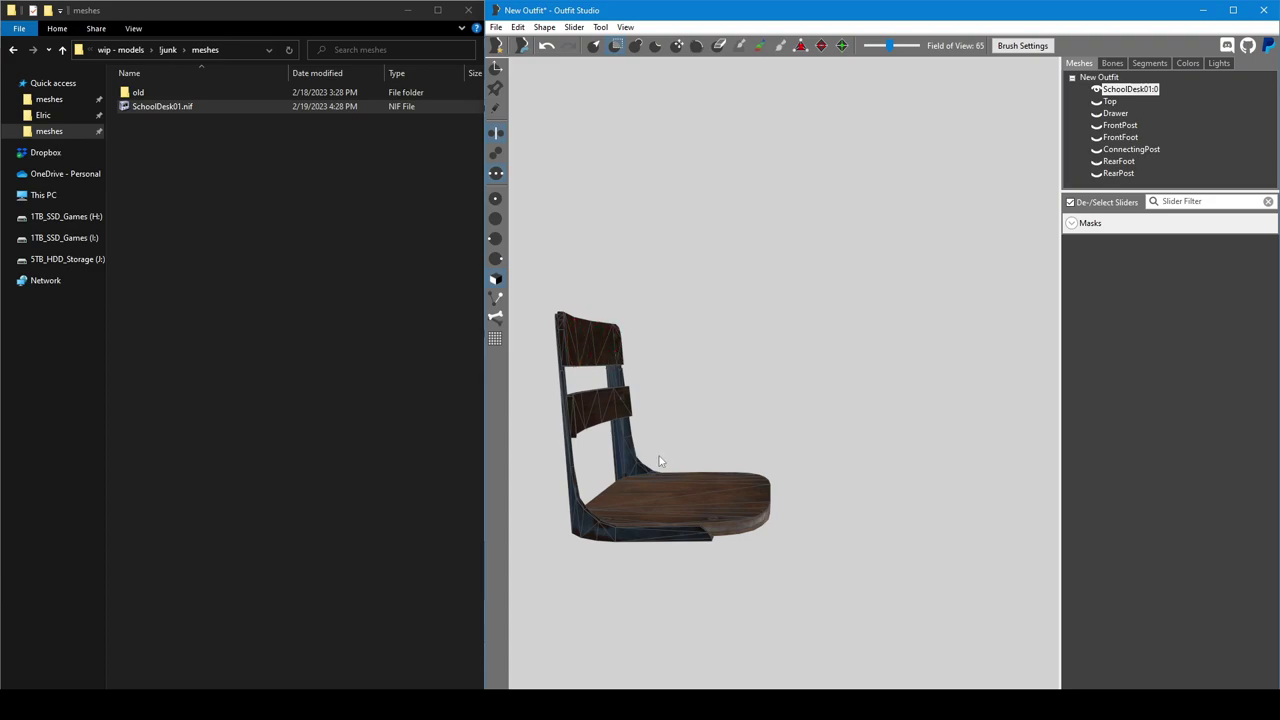
right_drag(652, 505, 643, 534)
right_drag(609, 586, 623, 586)
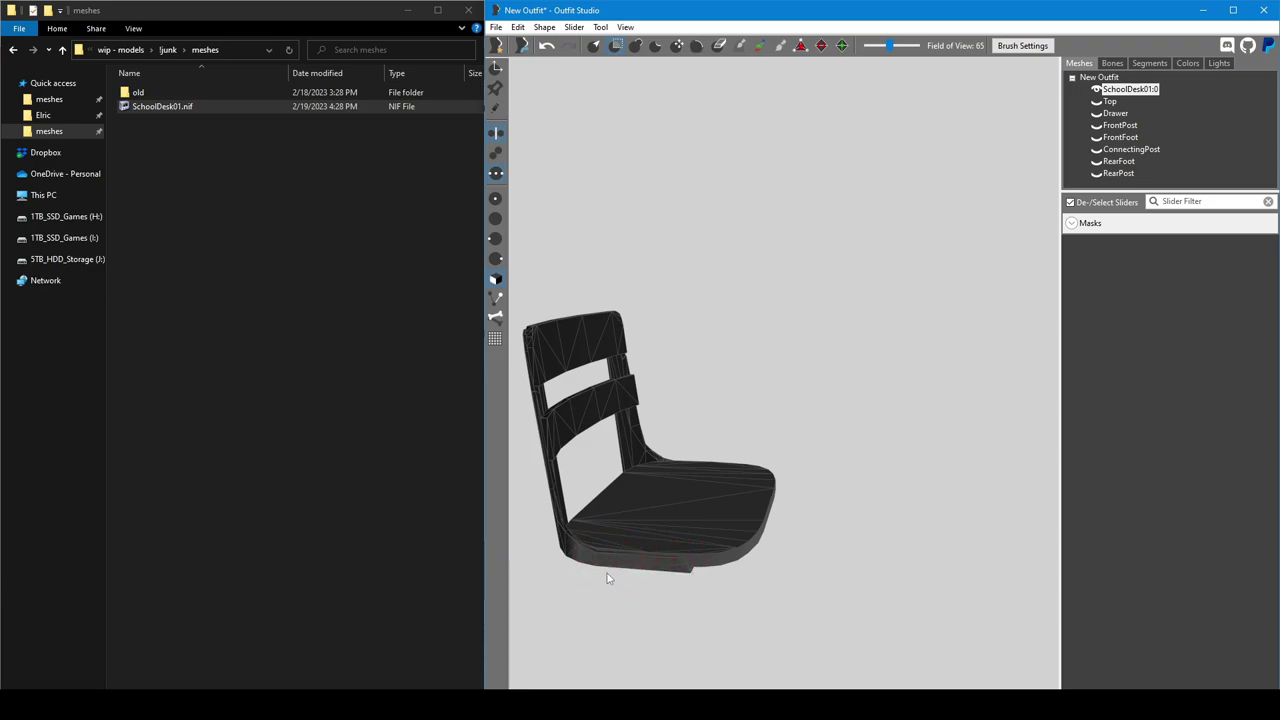
right_drag(634, 586, 677, 516)
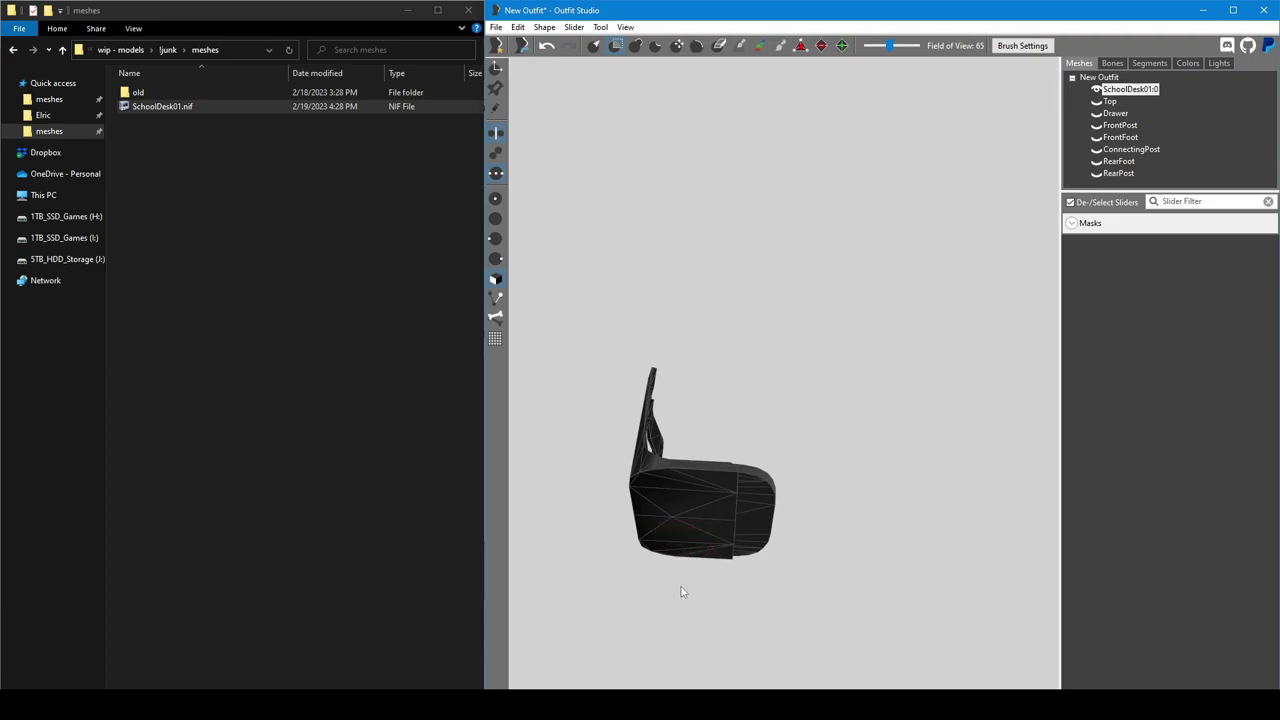
mouse_move(780, 495)
right_down()
mouse_move(789, 475)
mouse_move(793, 533)
mouse_move(778, 526)
right_up()
key(ctrl+shift+s)
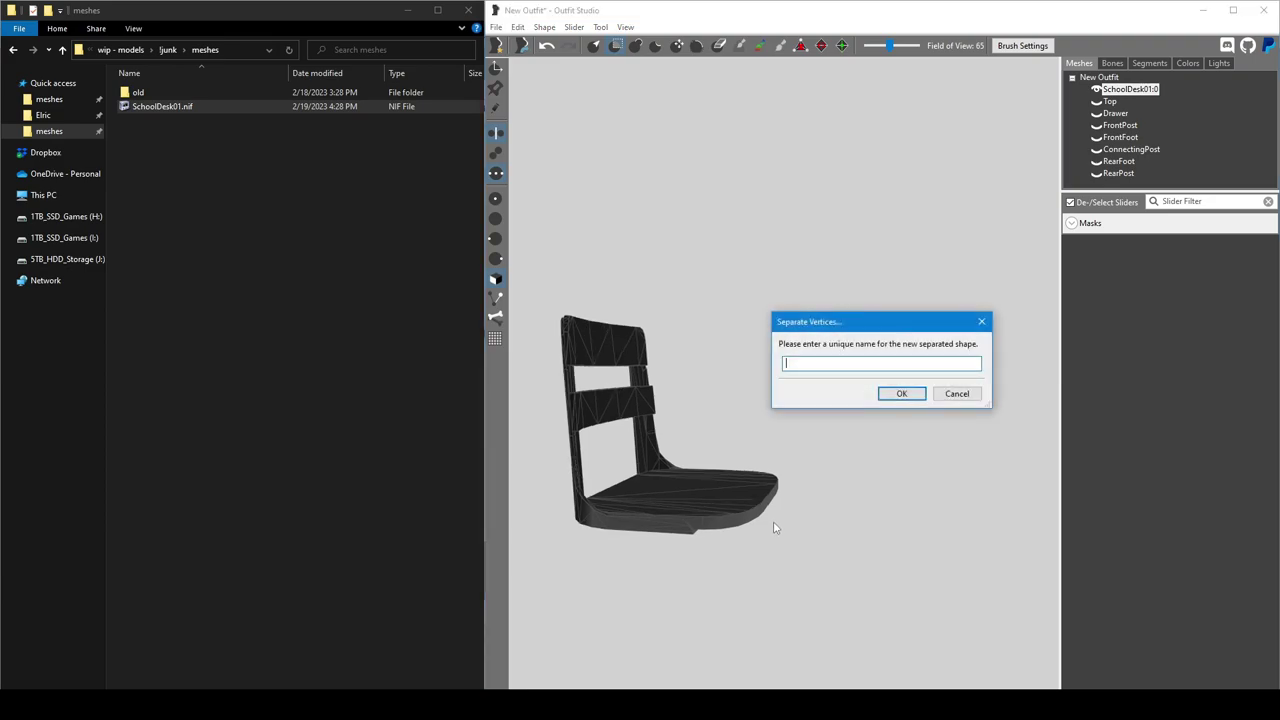
text(SeatBack)
key(Return)
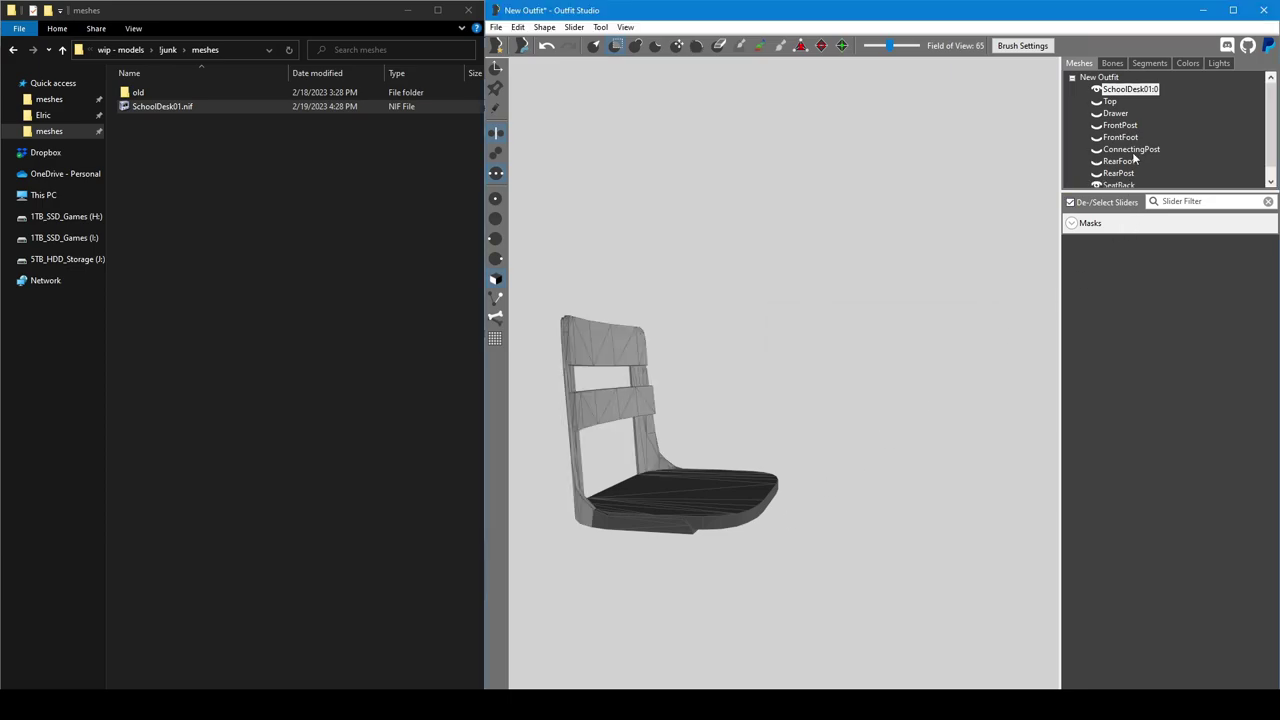
scroll(1137, 152, down, 1)
click(1098, 174)
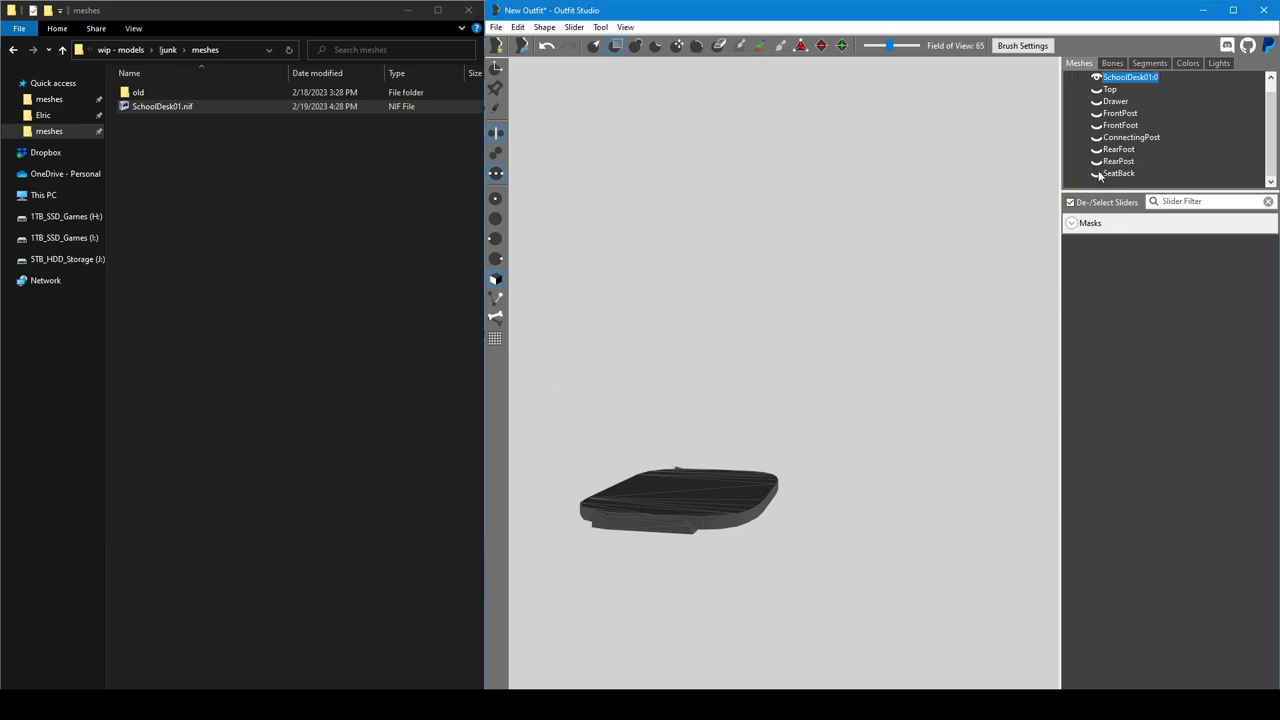
Rename the remaining SchoolDesk01:0 shape as SeatBottom and hide it.
right_drag(857, 405, 874, 380)
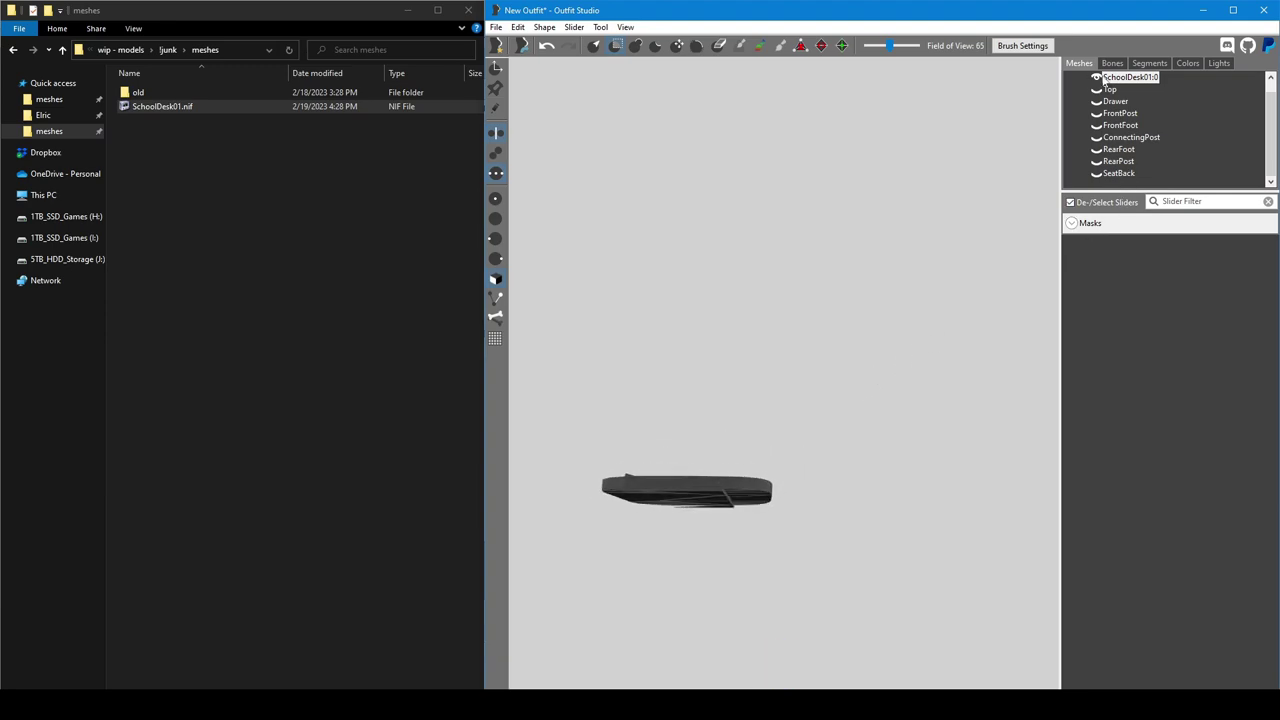
double_click(1132, 83)
key(Escape)
key(F2)
text(SeatBottom)
key(Return)
click(1096, 77)
Show SeatBack and separate the leftover flat seat faces at its base into a new shape named SeatBottom2.
click(1097, 176)
click(1097, 176)
right_drag(849, 380, 771, 487)
right_drag(619, 542, 727, 534)
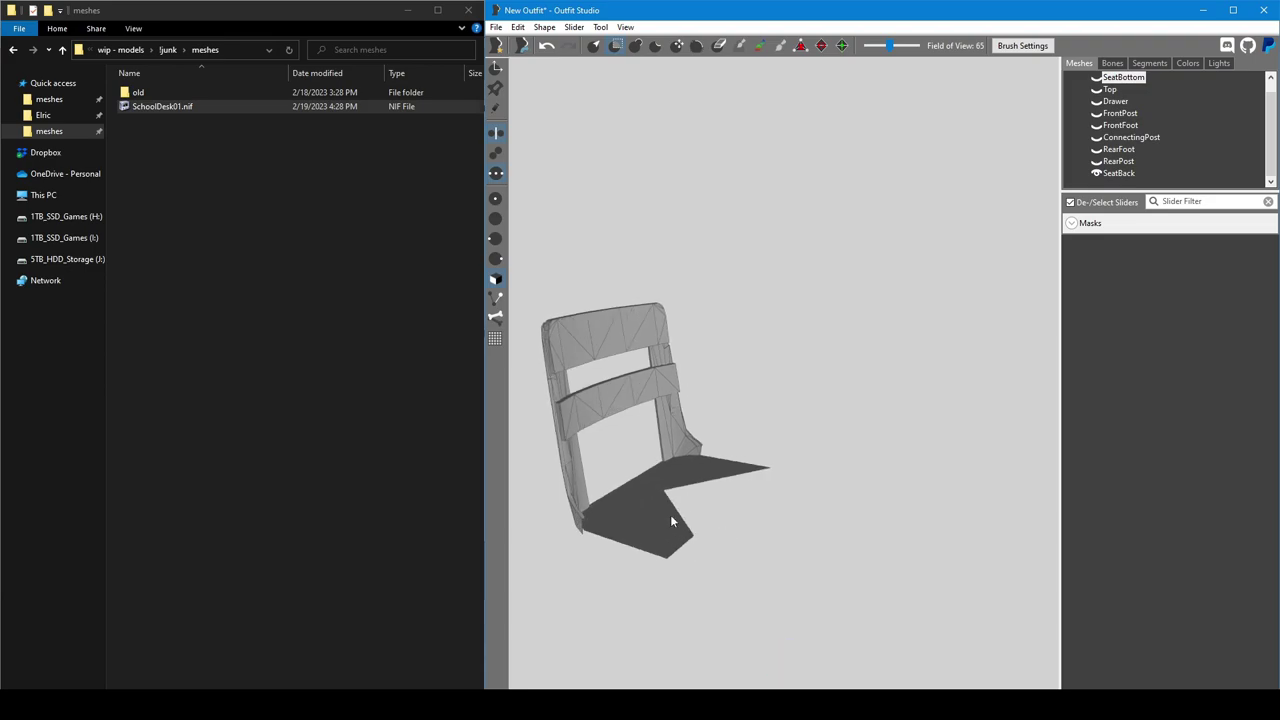
click(1118, 174)
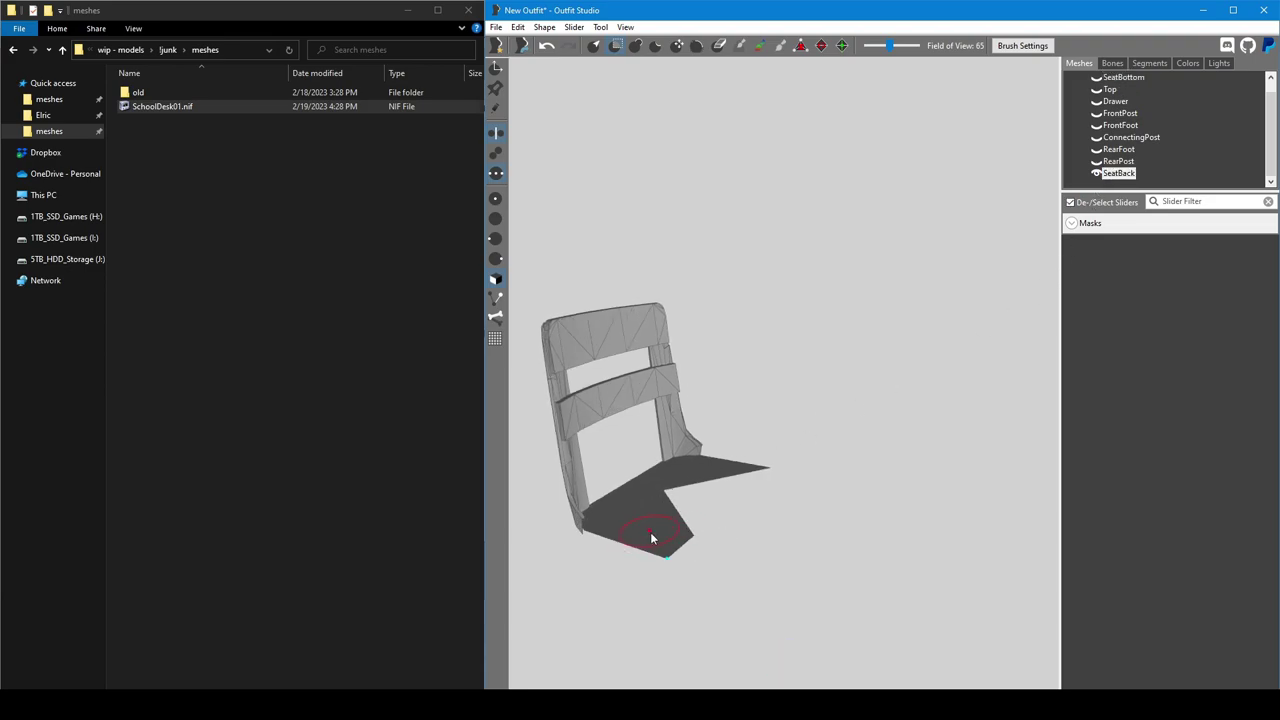
mouse_move(653, 543)
mouse_down()
mouse_move(663, 551)
mouse_move(677, 535)
mouse_move(654, 497)
mouse_move(630, 488)
mouse_up()
key(ctrl+shift+s)
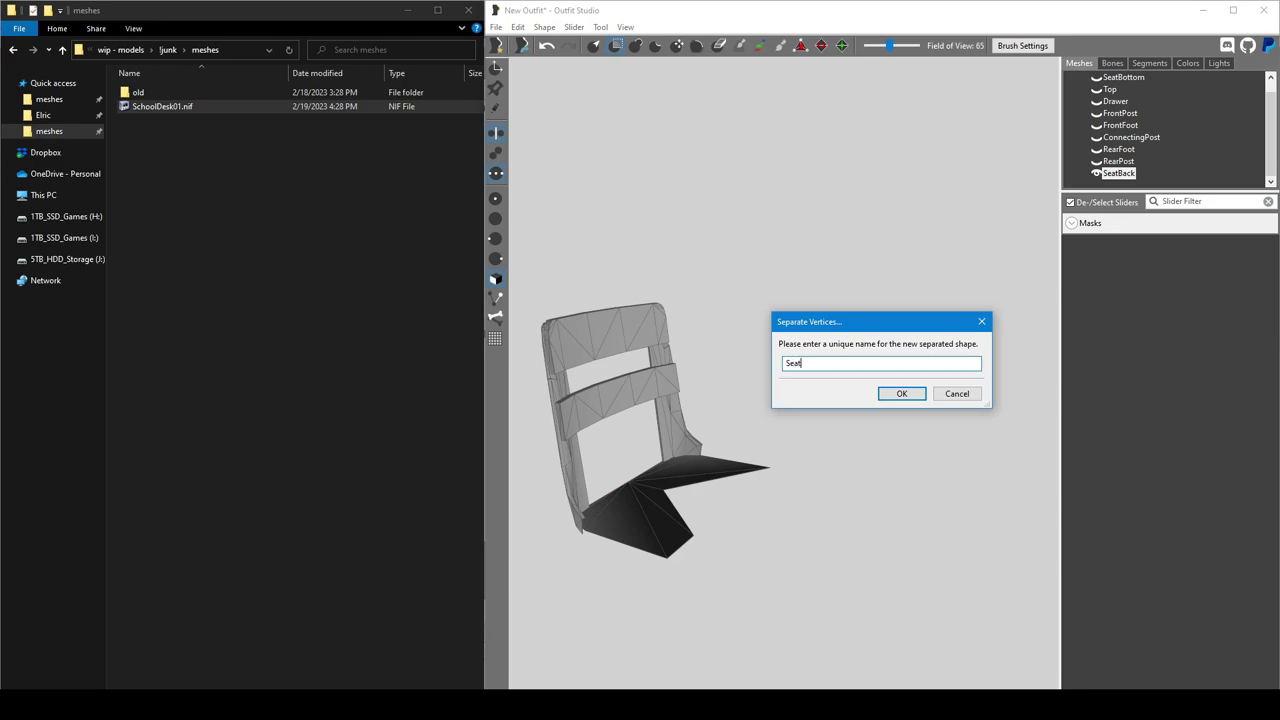
text(SeatBottom2)
key(Return)
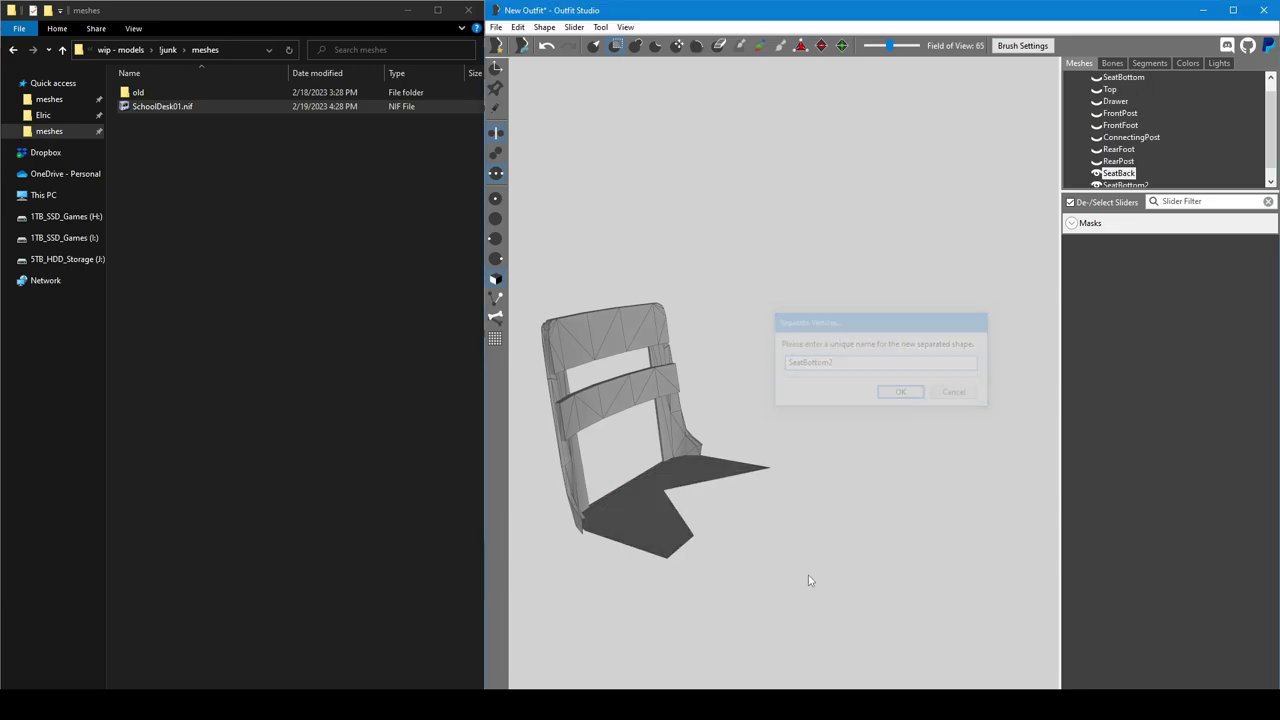
Check the separated SeatBottom2 piece and merge its geometry into SeatBottom, deleting the source shape.
click(1097, 186)
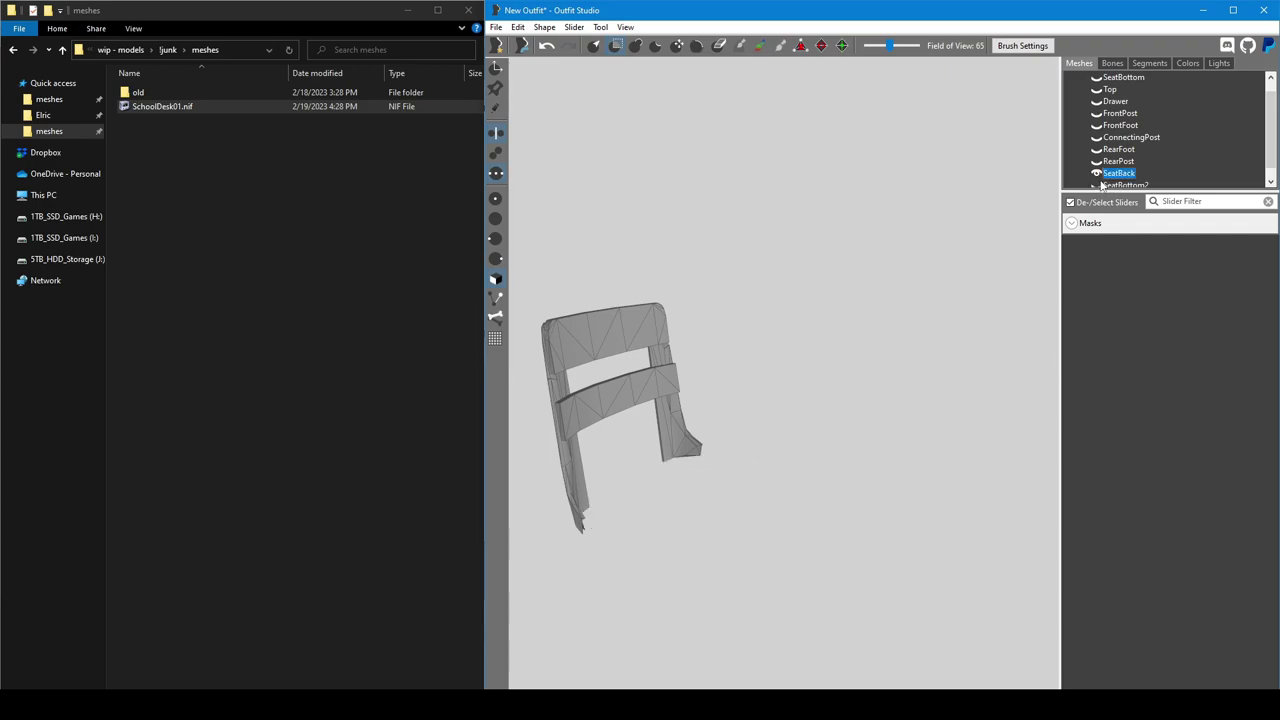
click(1097, 185)
click(1104, 184)
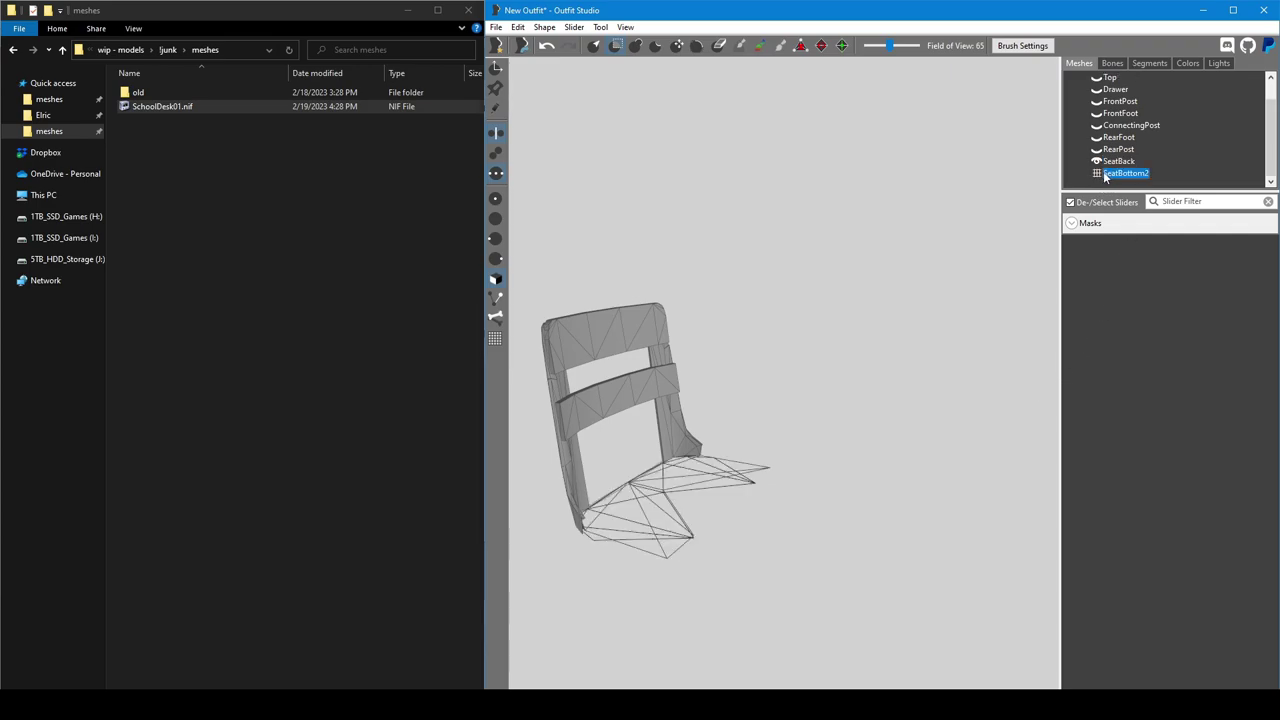
click(1097, 174)
click(544, 27)
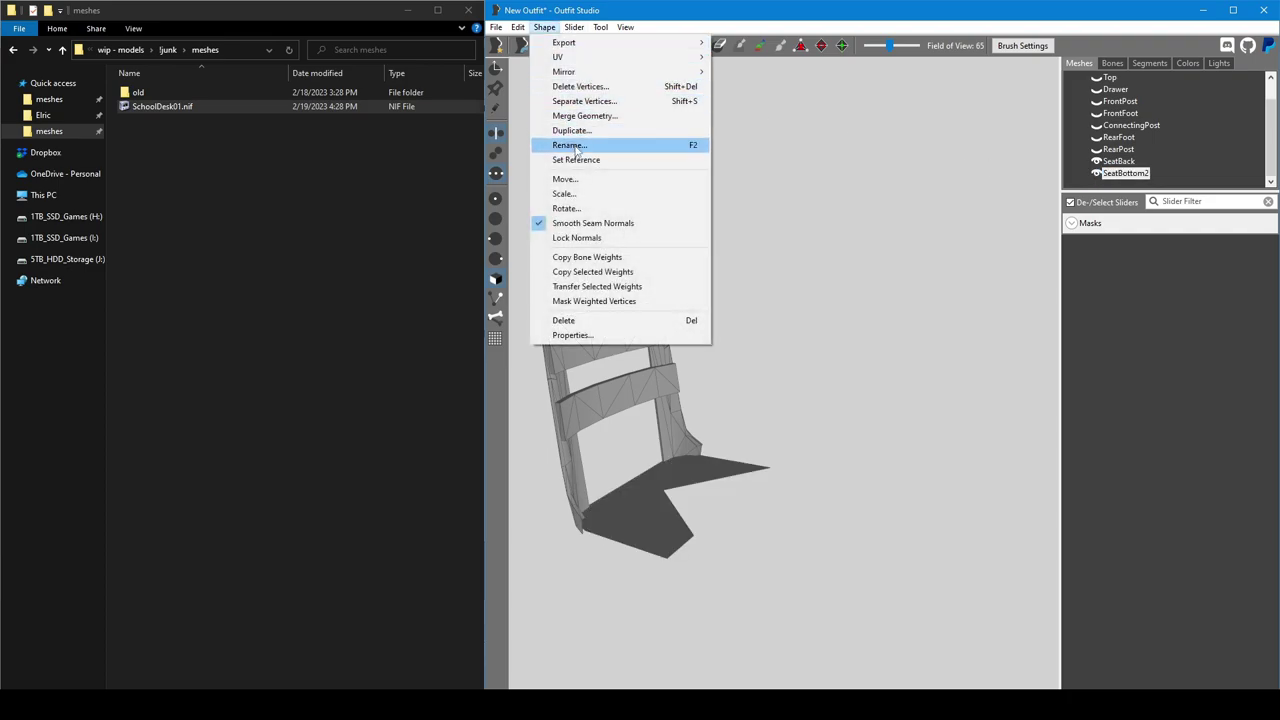
click(618, 116)
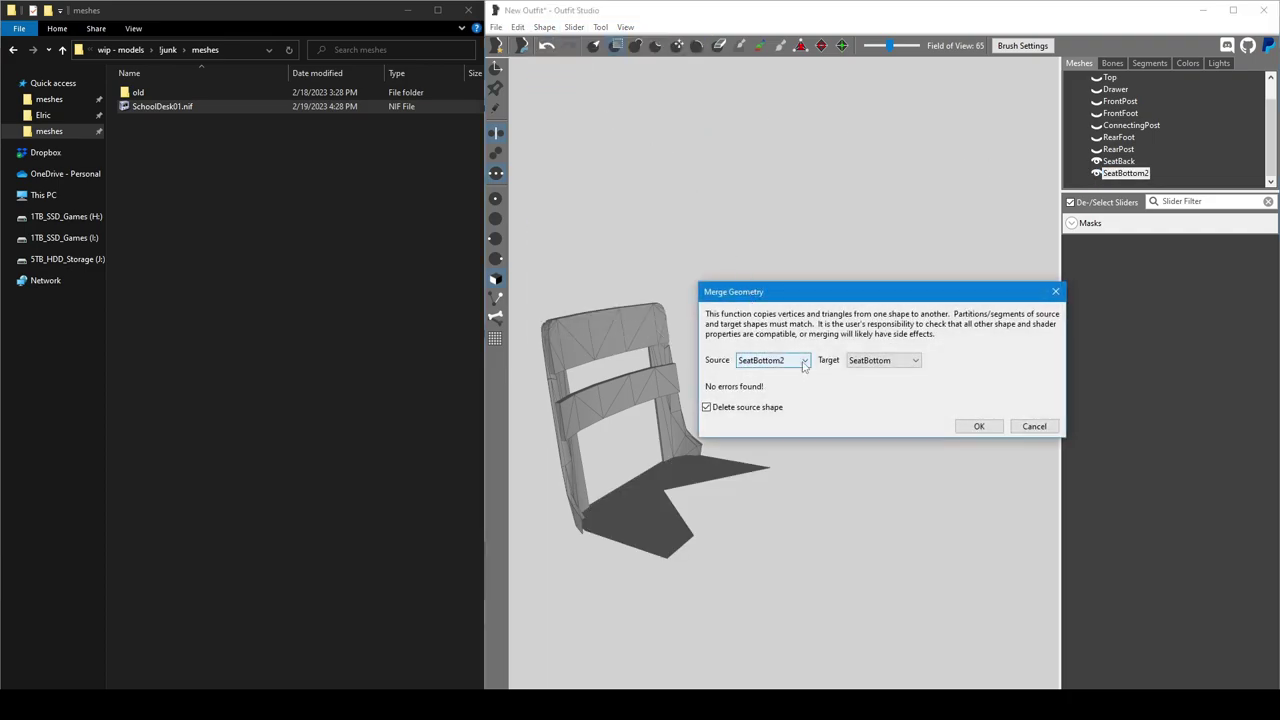
click(979, 426)
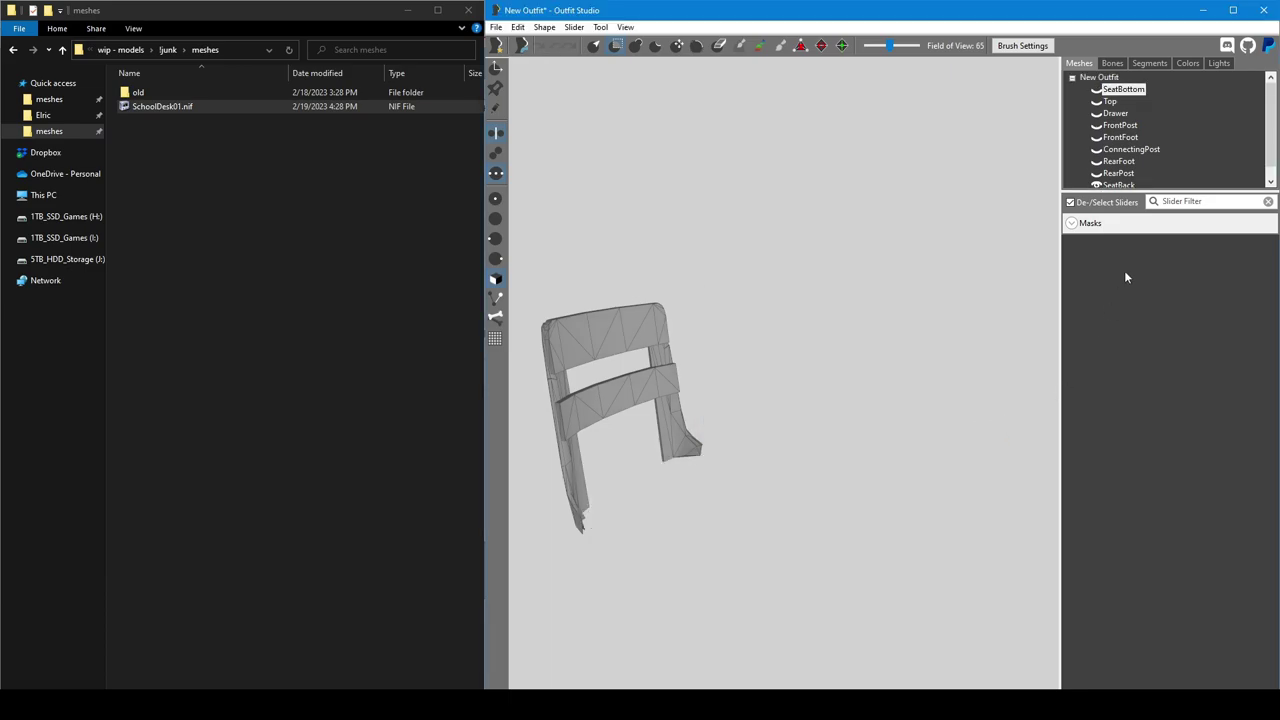
Show the merged SeatBottom together with Top, Drawer, FrontPost, FrontFoot, ConnectingPost, RearFoot and RearPost as solid shapes.
click(1097, 89)
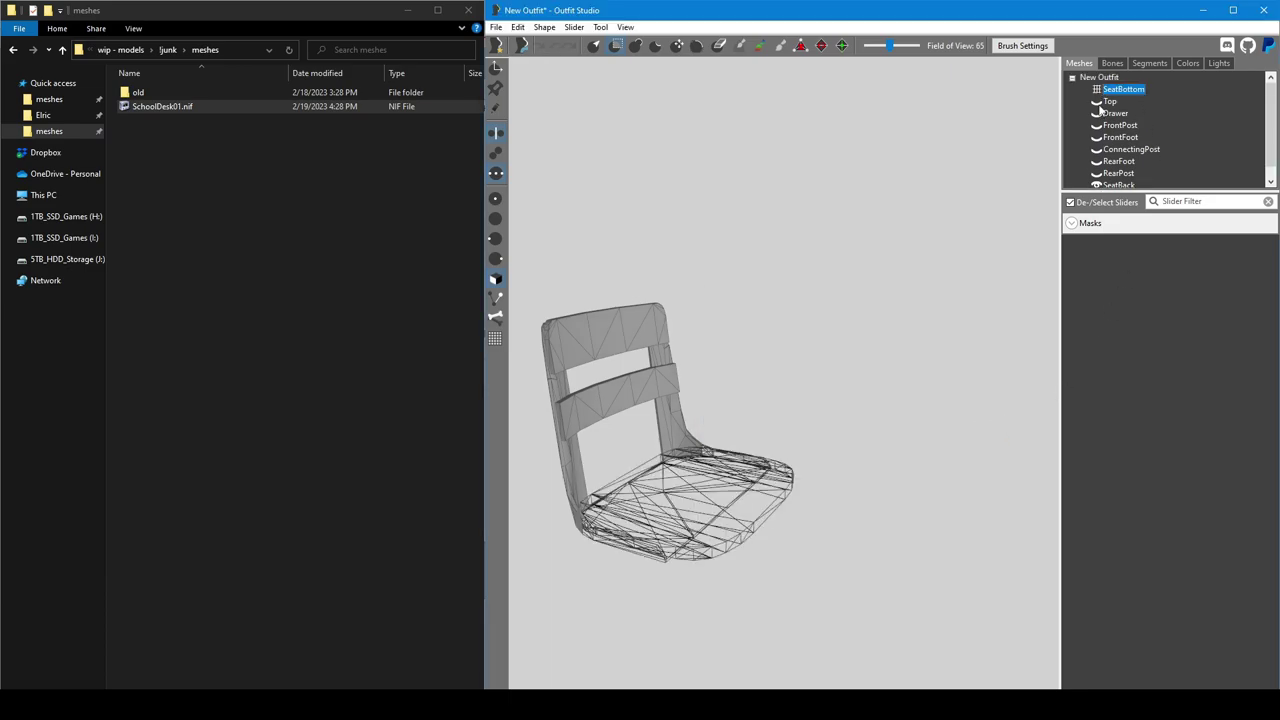
click(1097, 101)
click(1097, 89)
click(1097, 101)
click(1097, 113)
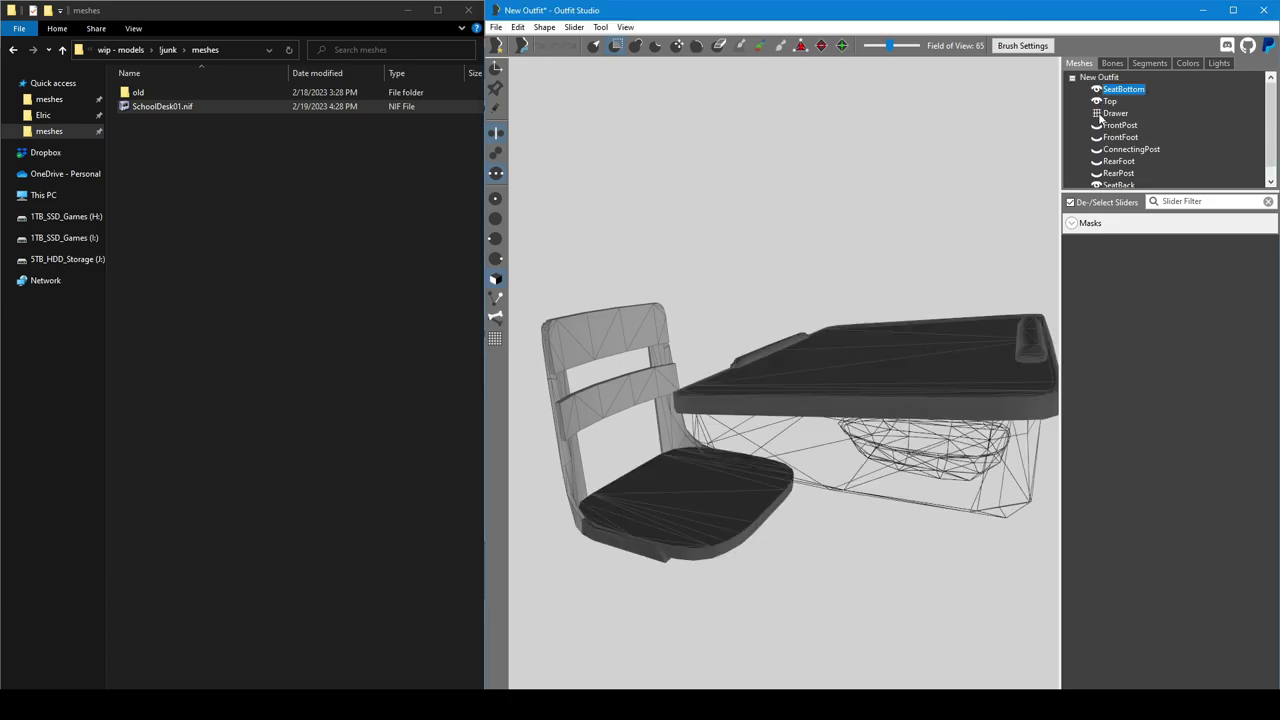
click(1096, 113)
click(1096, 125)
click(1096, 137)
click(1096, 125)
click(1096, 137)
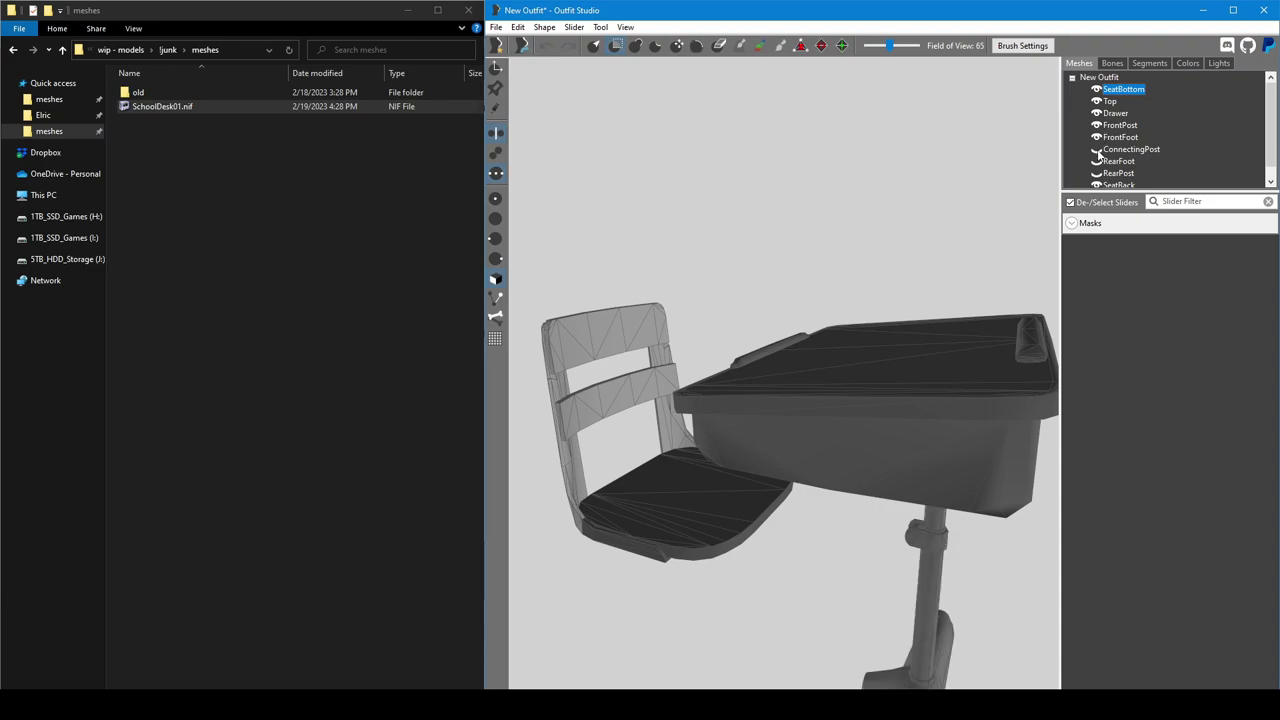
click(1096, 149)
click(1096, 161)
click(1096, 161)
click(1096, 149)
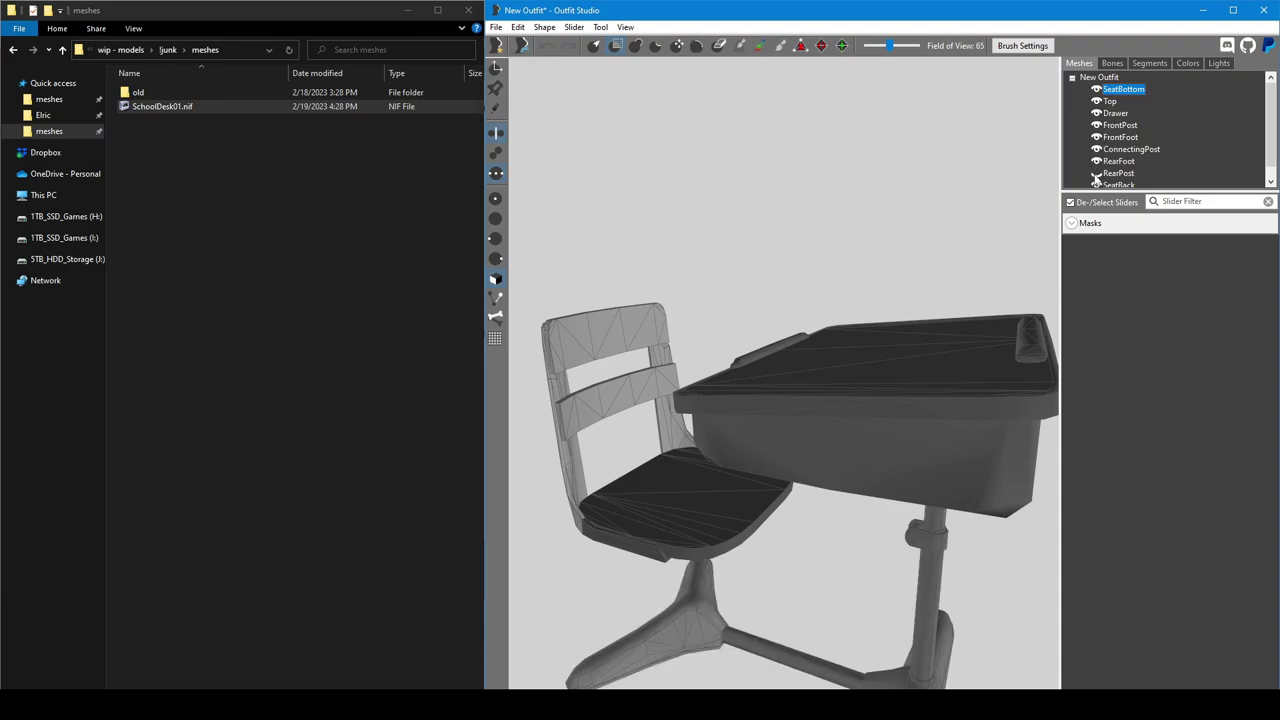
click(1096, 173)
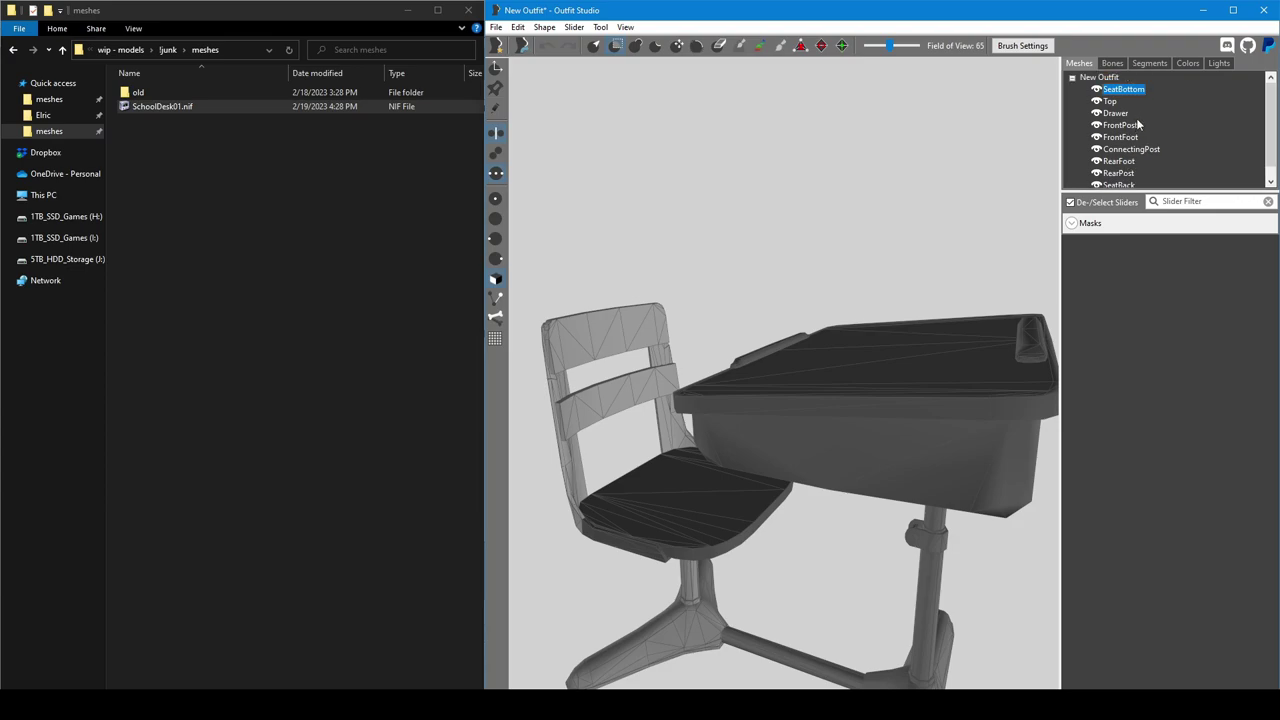
Check the separation by hiding the desk parts one at a time from Top to RearPost, followed by SeatBottom and SeatBack.
click(1110, 101)
click(1097, 101)
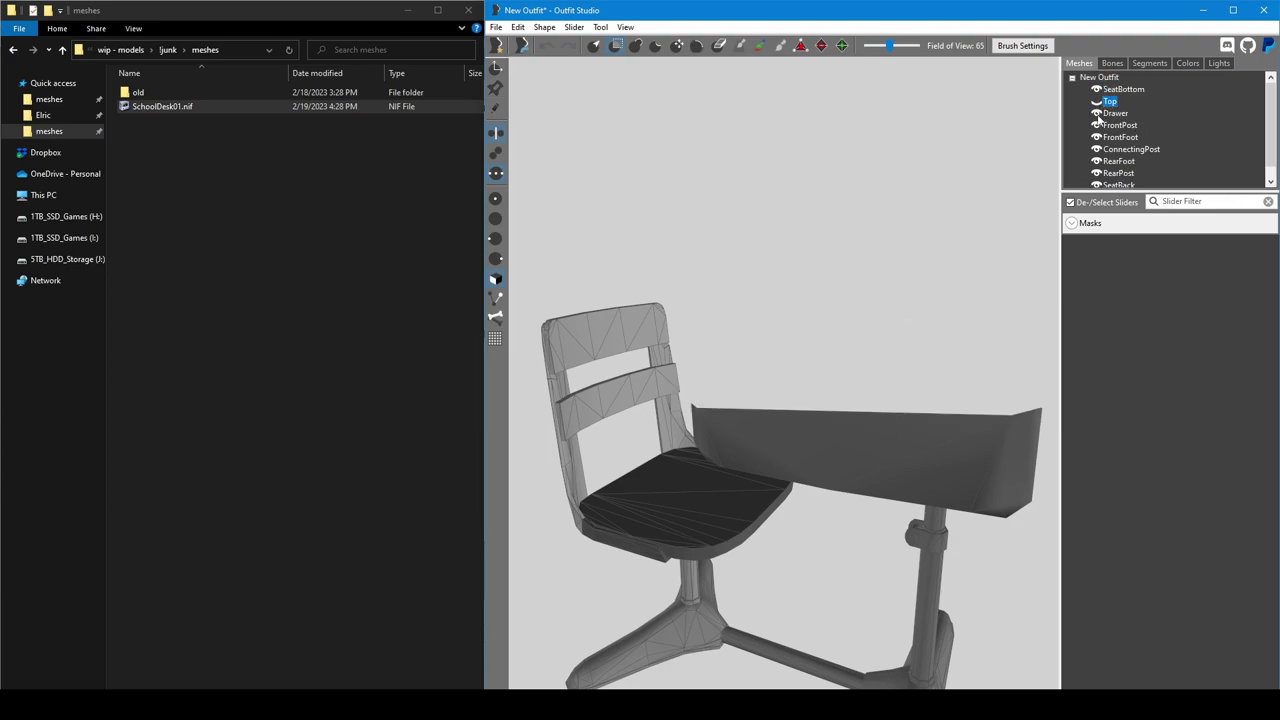
click(1097, 113)
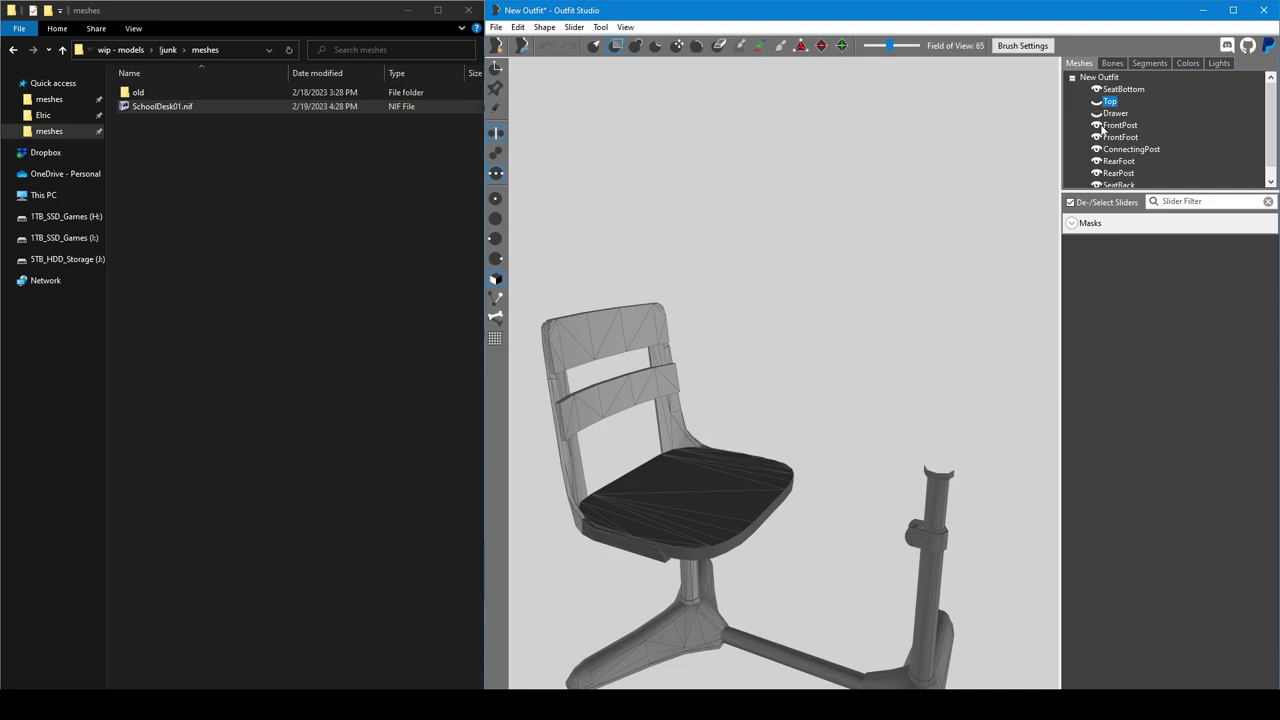
click(1097, 125)
click(1097, 137)
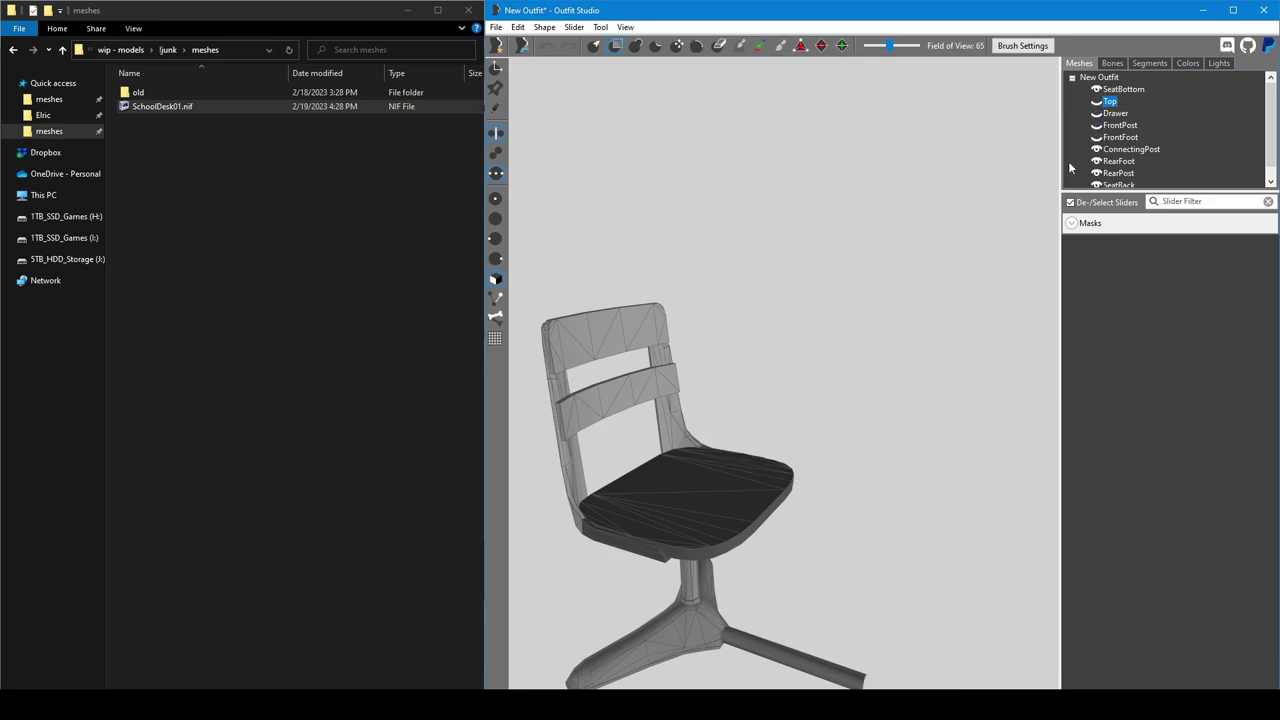
right_drag(898, 385, 970, 310)
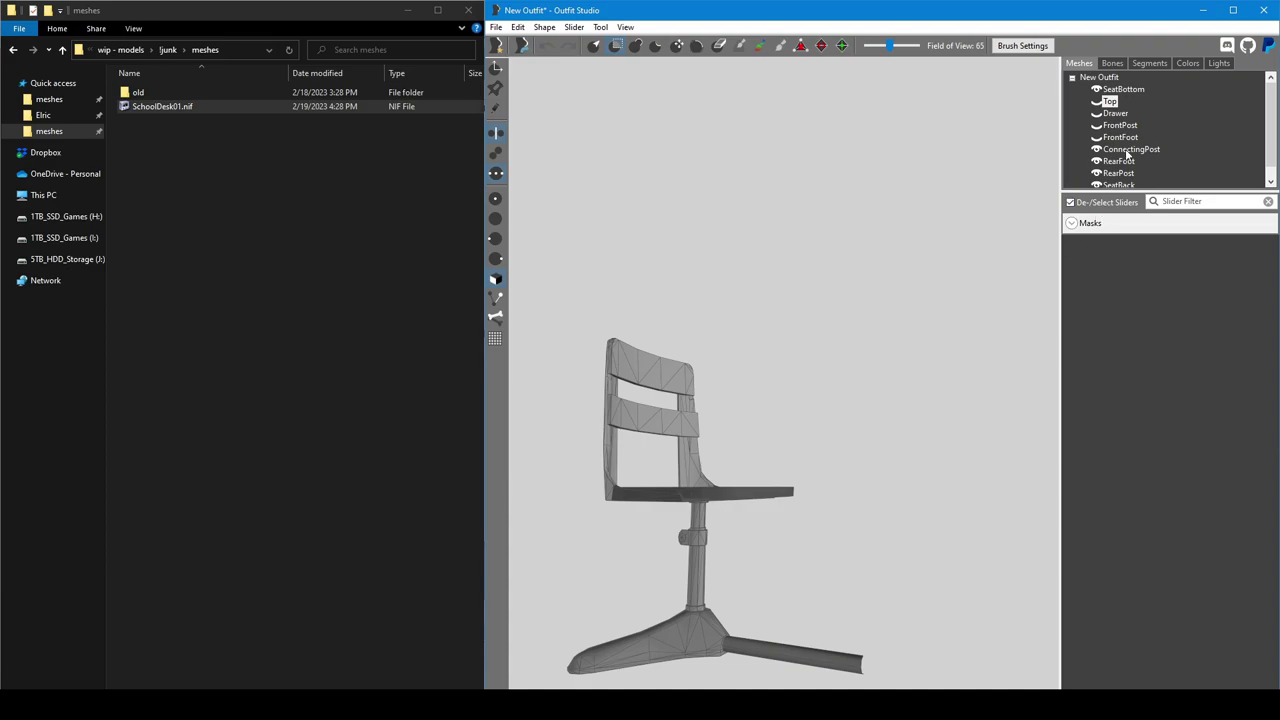
click(1096, 150)
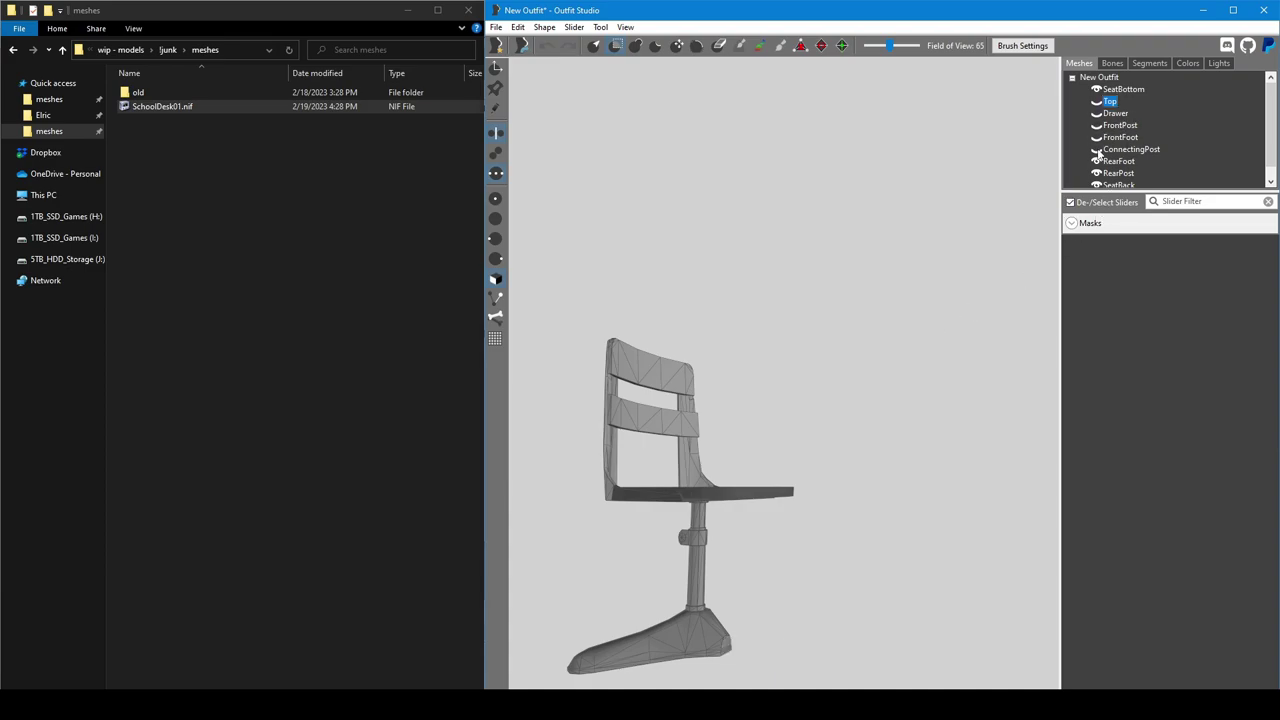
click(1096, 162)
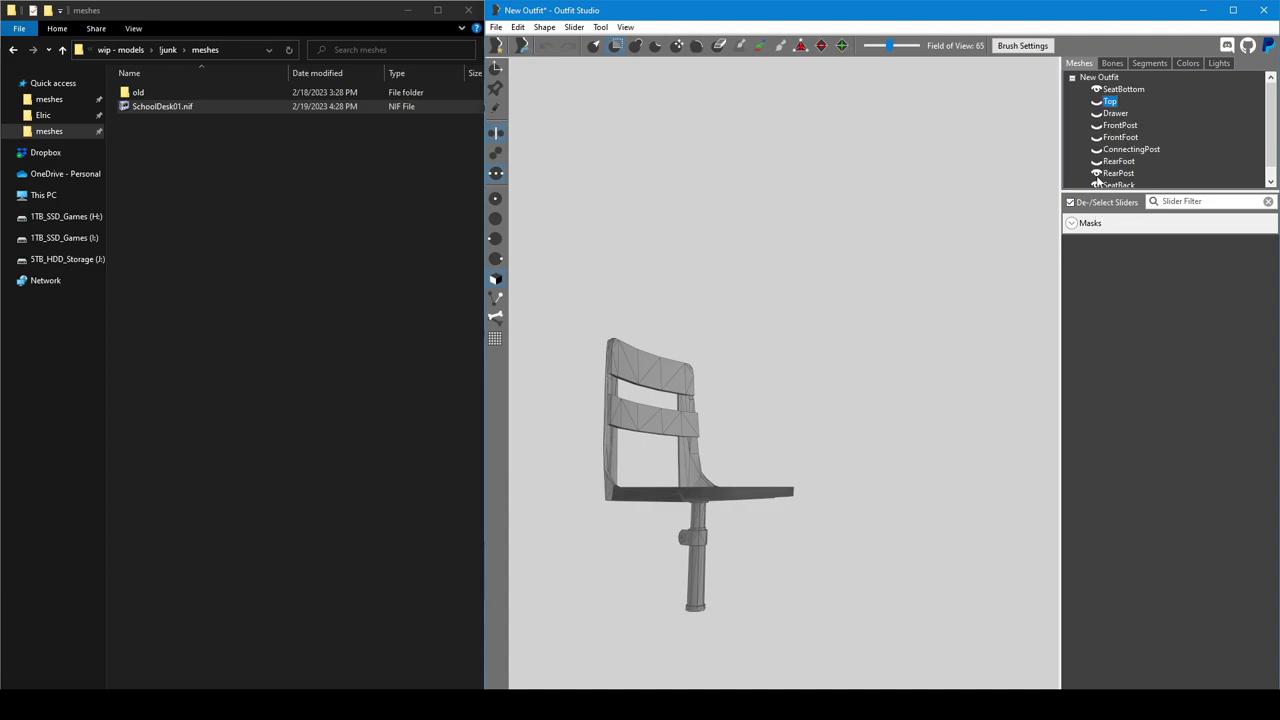
click(1096, 174)
scroll(1098, 178, down, 1)
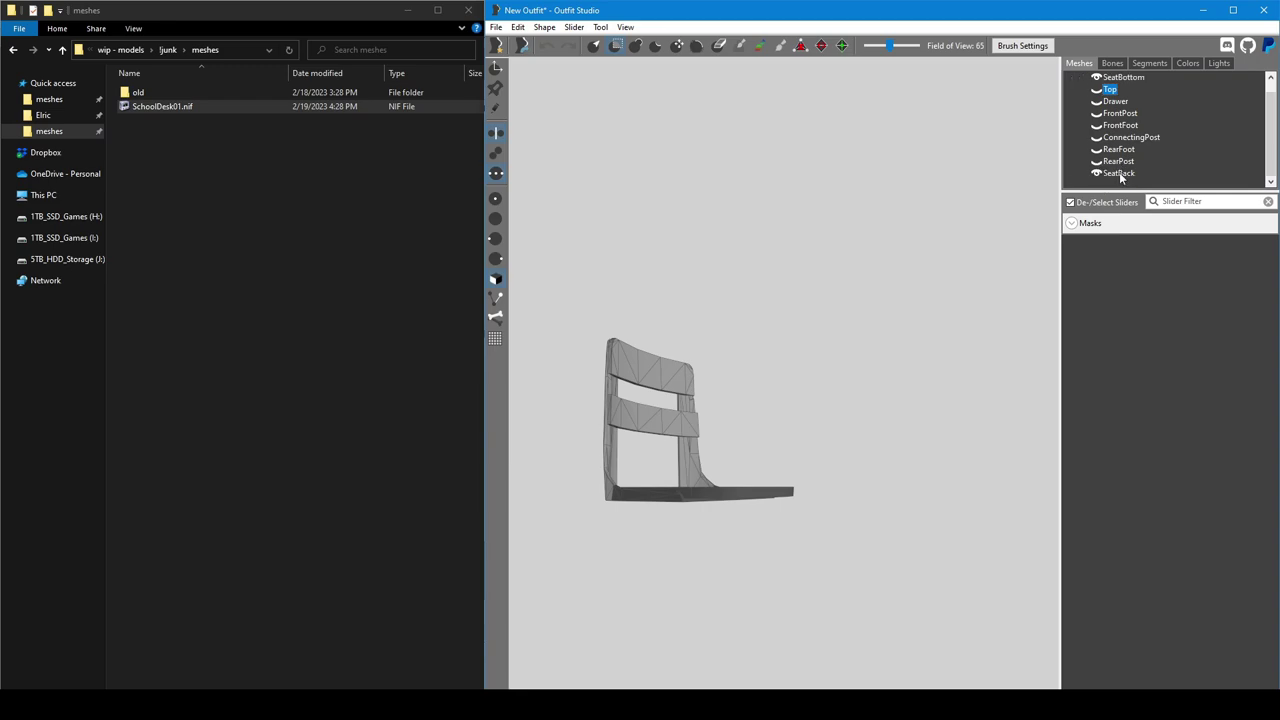
click(1097, 78)
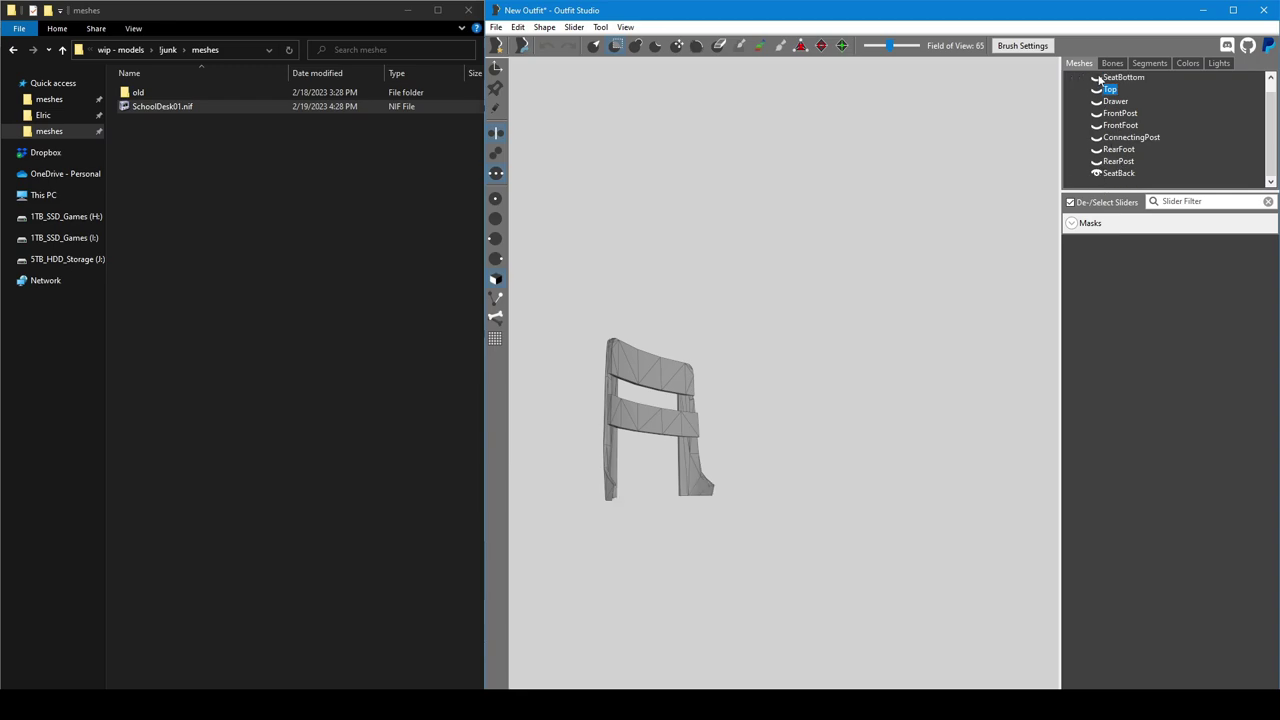
click(1097, 175)
Make all nine desk parts visible again as solid shapes, working from SeatBack up to SeatBottom.
click(1097, 174)
click(1098, 162)
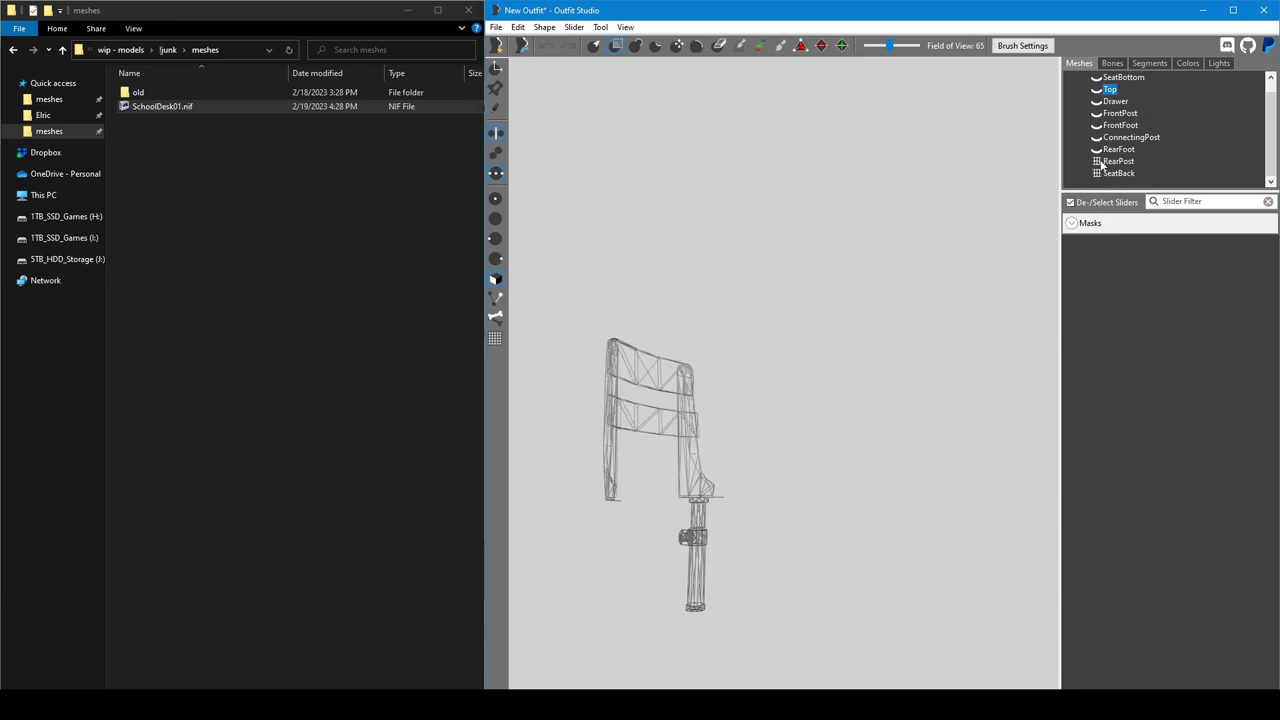
click(1097, 174)
click(1097, 162)
click(1097, 149)
click(1097, 149)
click(1097, 137)
click(1097, 137)
click(1097, 125)
click(1097, 125)
click(1097, 113)
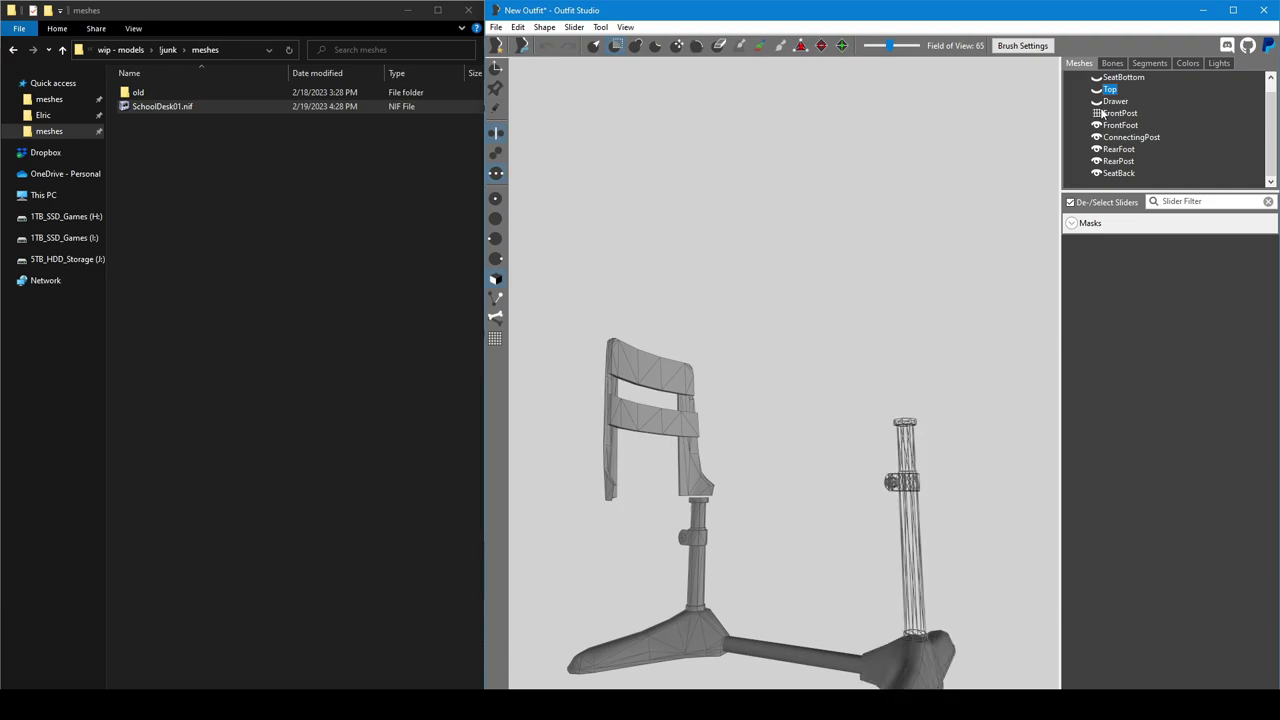
click(1097, 113)
click(1097, 101)
click(1097, 101)
click(1097, 89)
click(1097, 89)
click(1097, 77)
click(1097, 79)
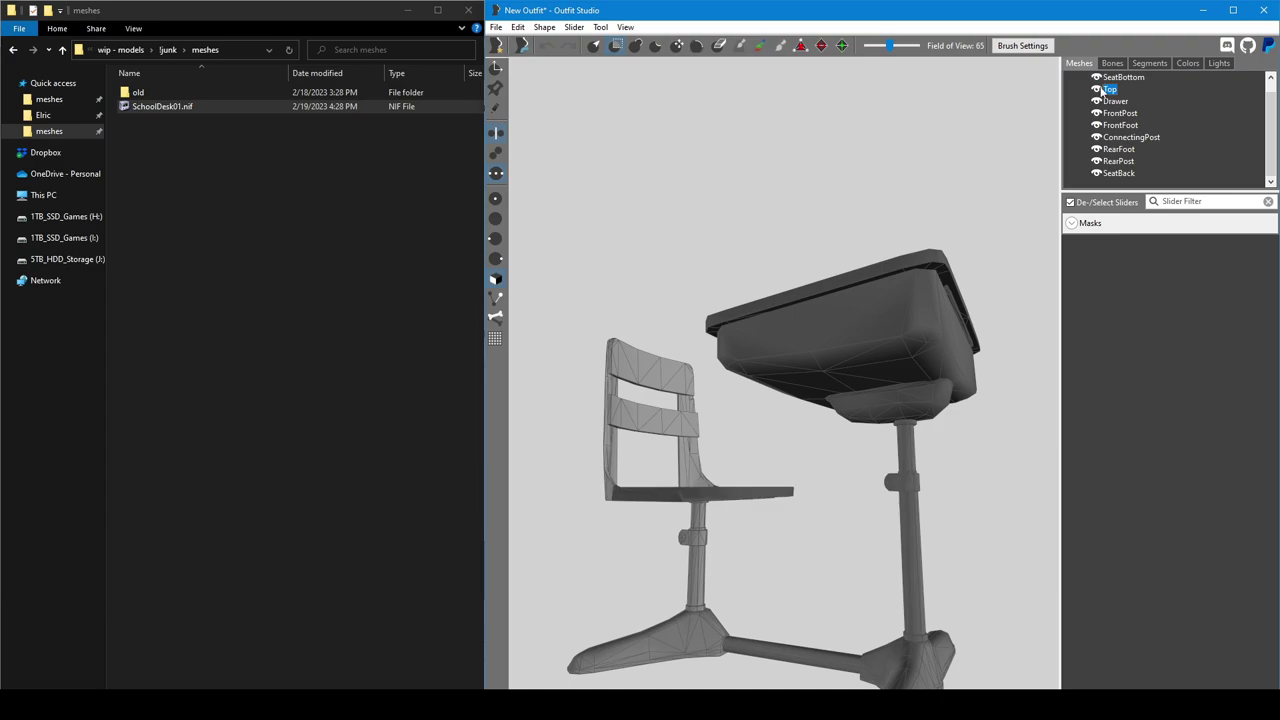
Export the split desk to a NIF file named demo_desk1 in the meshes folder and close Outfit Studio without saving the project.
scroll(1115, 100, up, 1)
click(1117, 90)
key(alt+f)
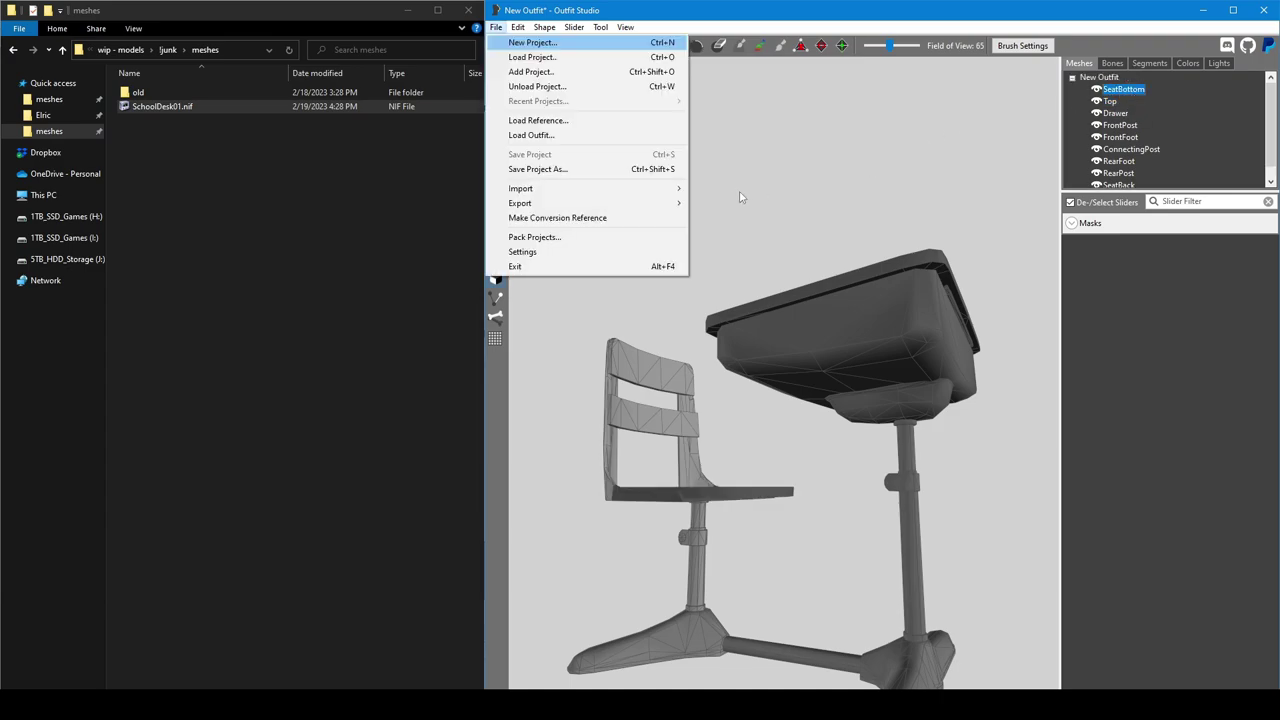
mouse_move(602, 207)
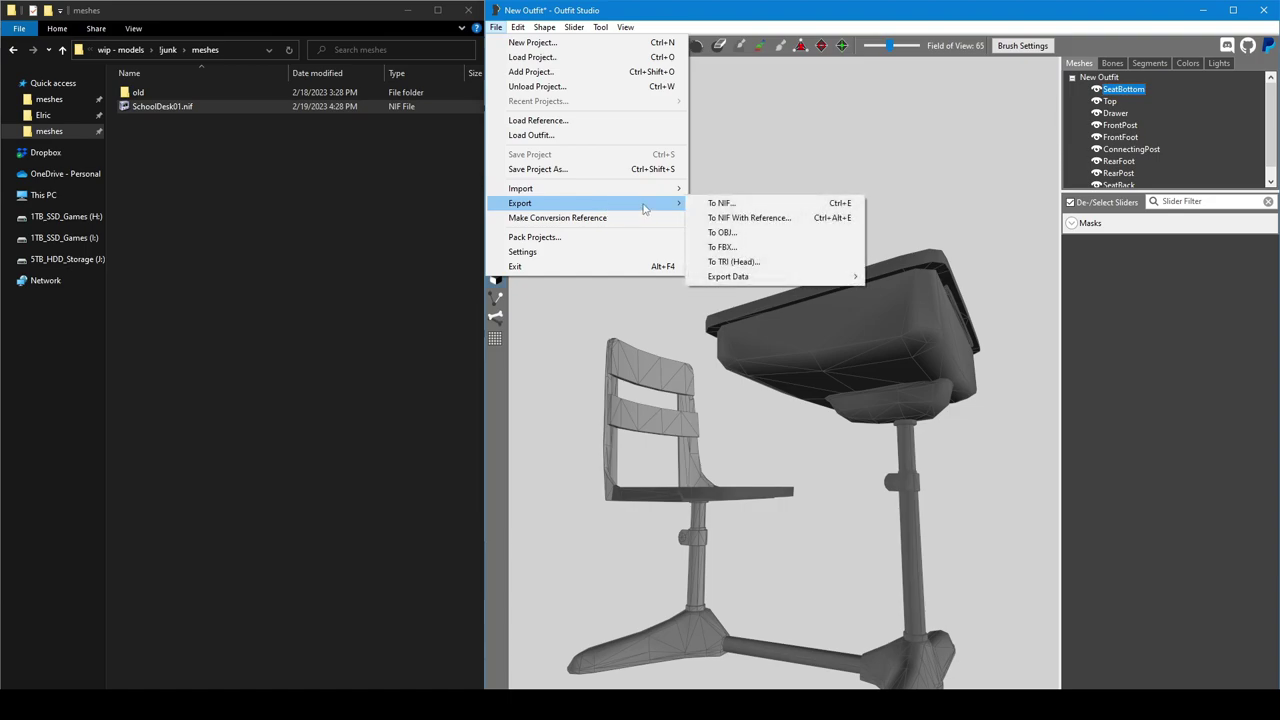
click(755, 211)
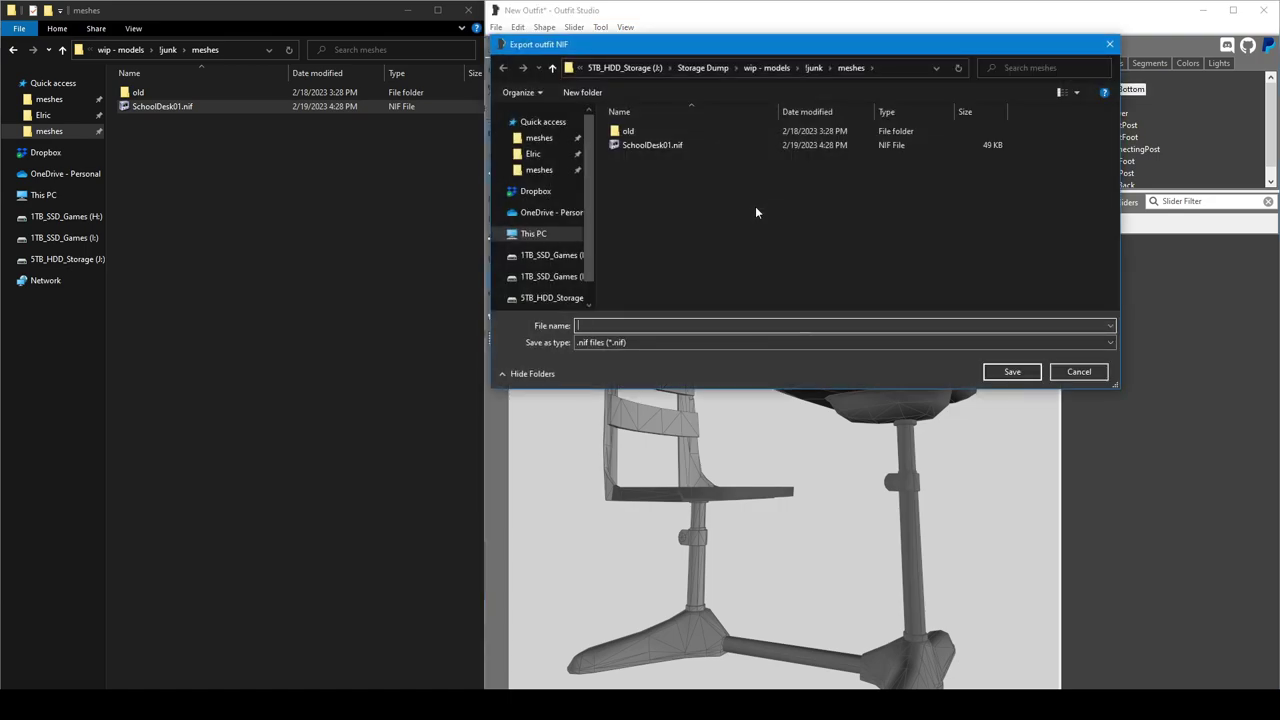
text(demo_desk1)
key(Return)
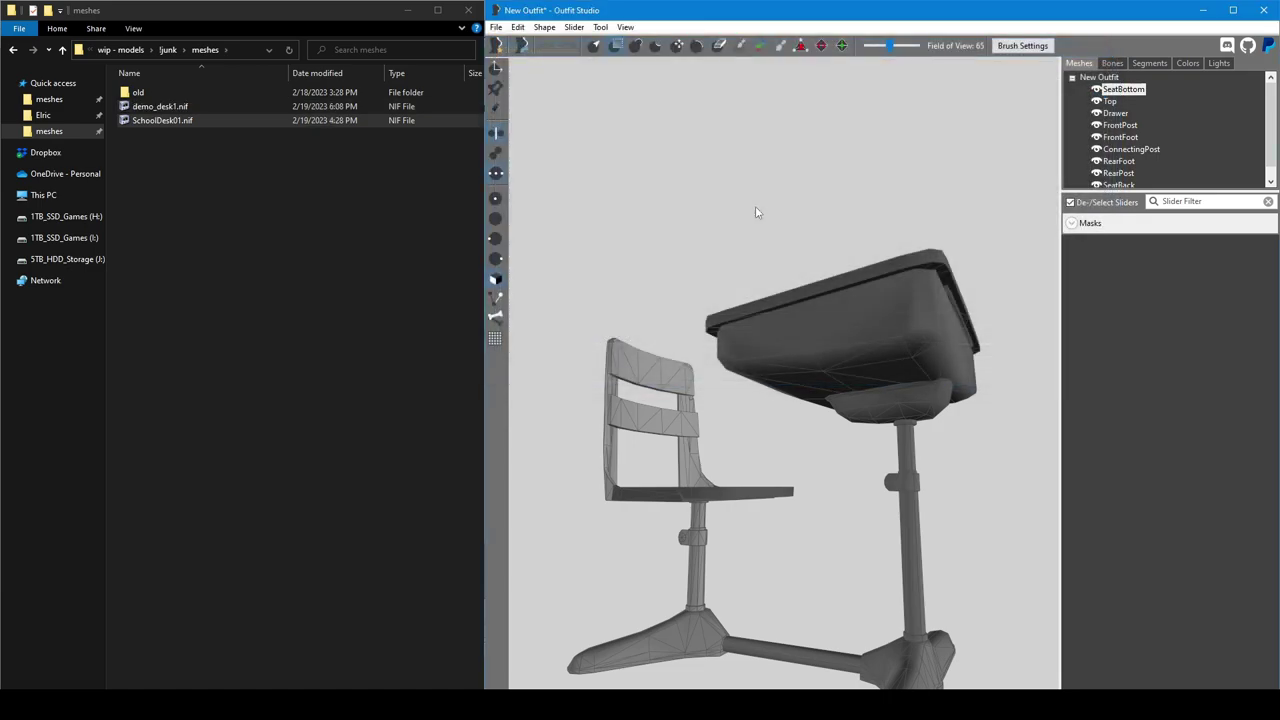
click(1264, 12)
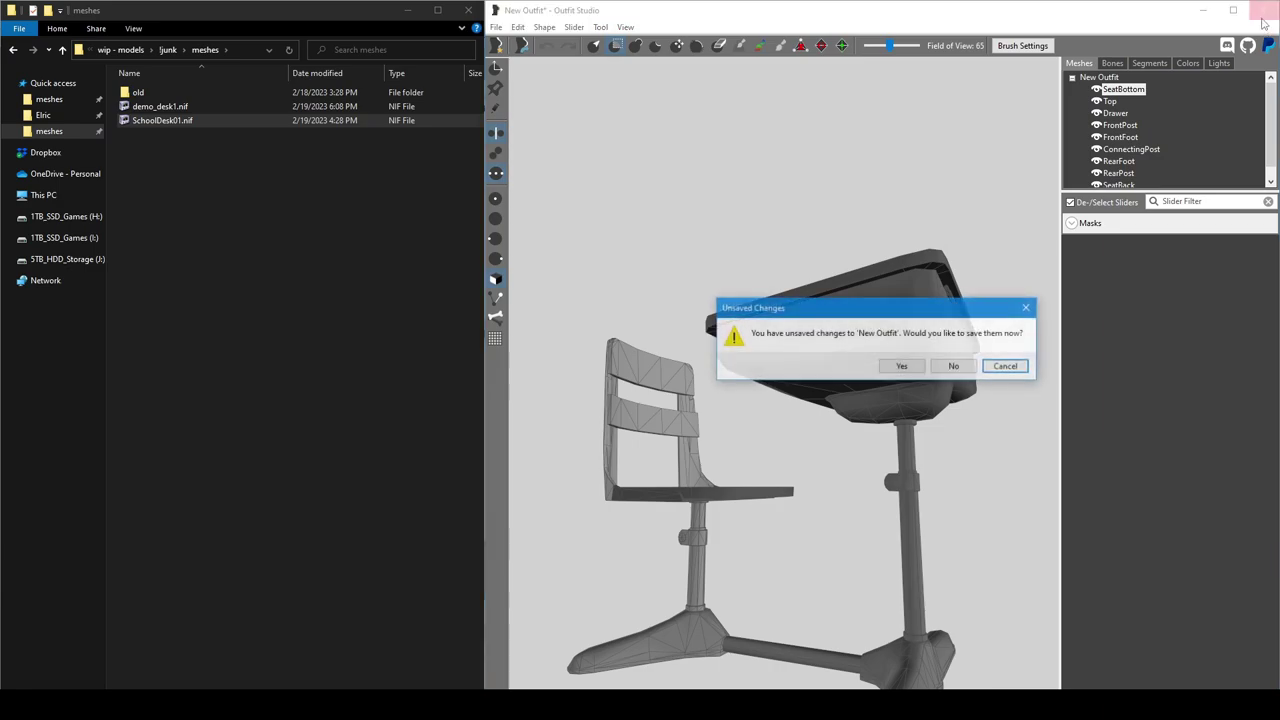
click(954, 367)
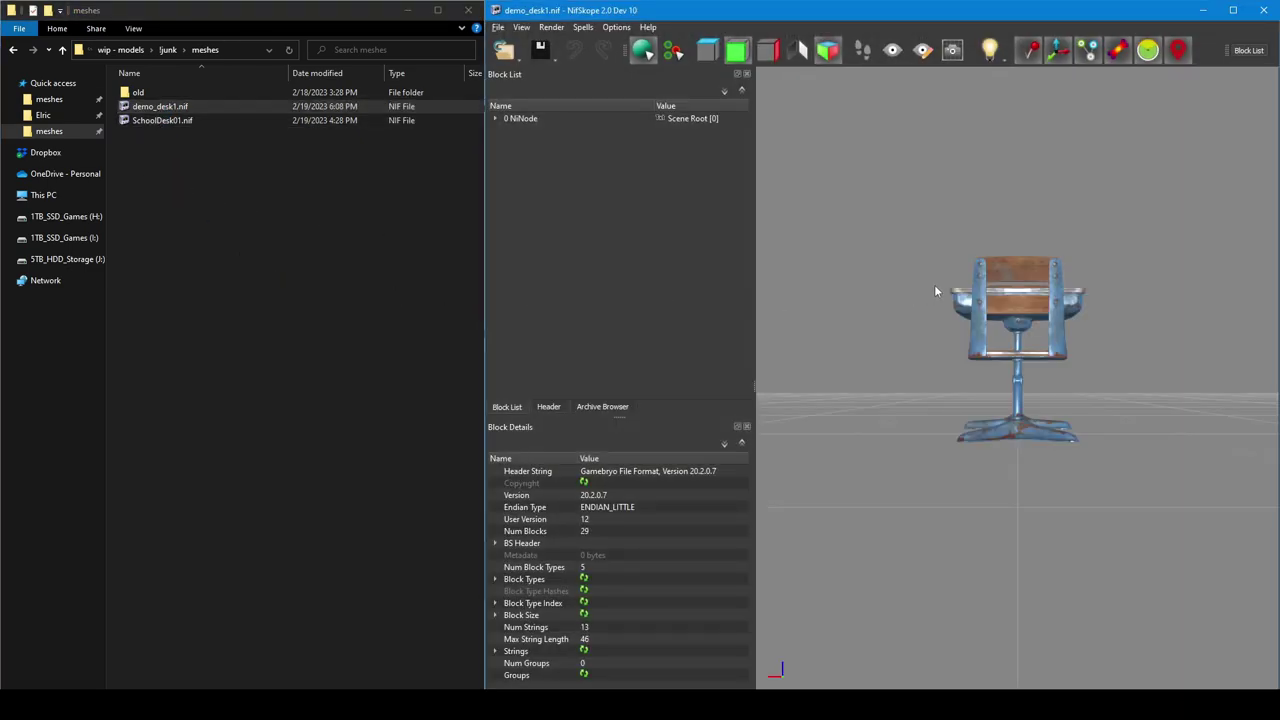
Check the exported desk parts by selecting each in the 3D view, from Top through the posts and feet to SeatBack and SeatBottom.
drag(935, 291, 956, 358)
click(1114, 318)
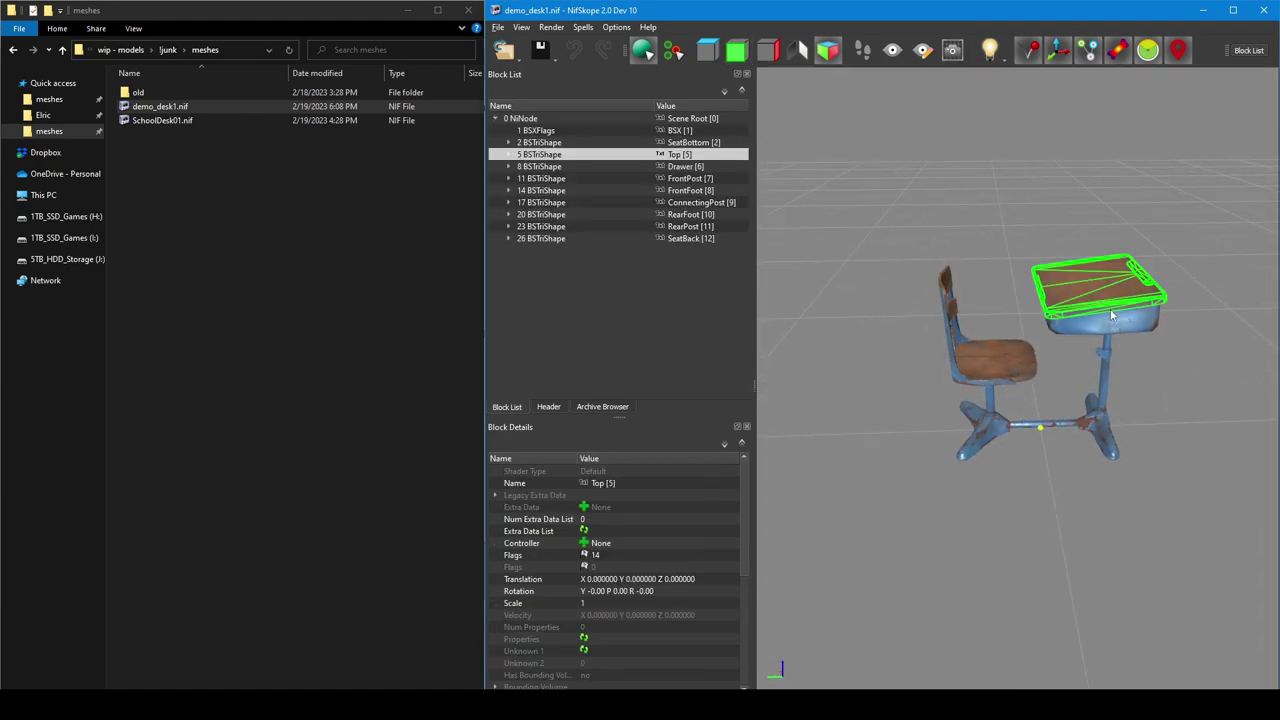
click(1116, 328)
click(1110, 360)
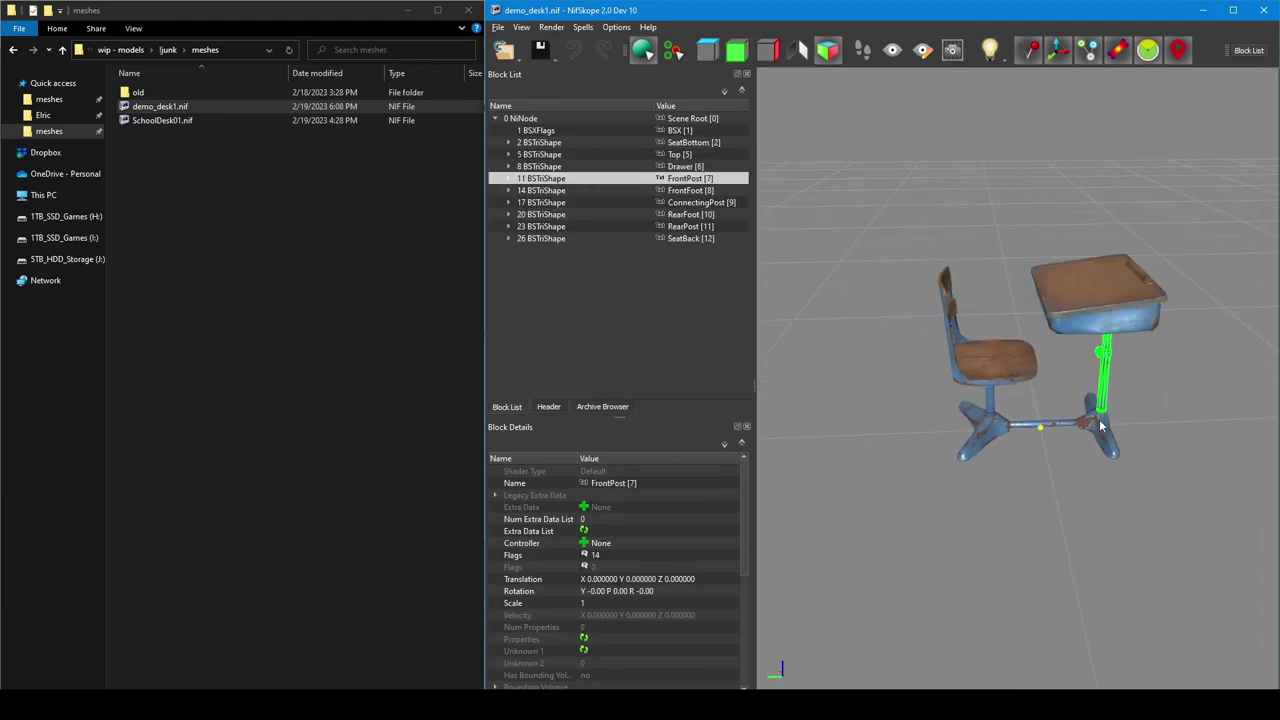
click(1103, 424)
click(1058, 428)
click(993, 434)
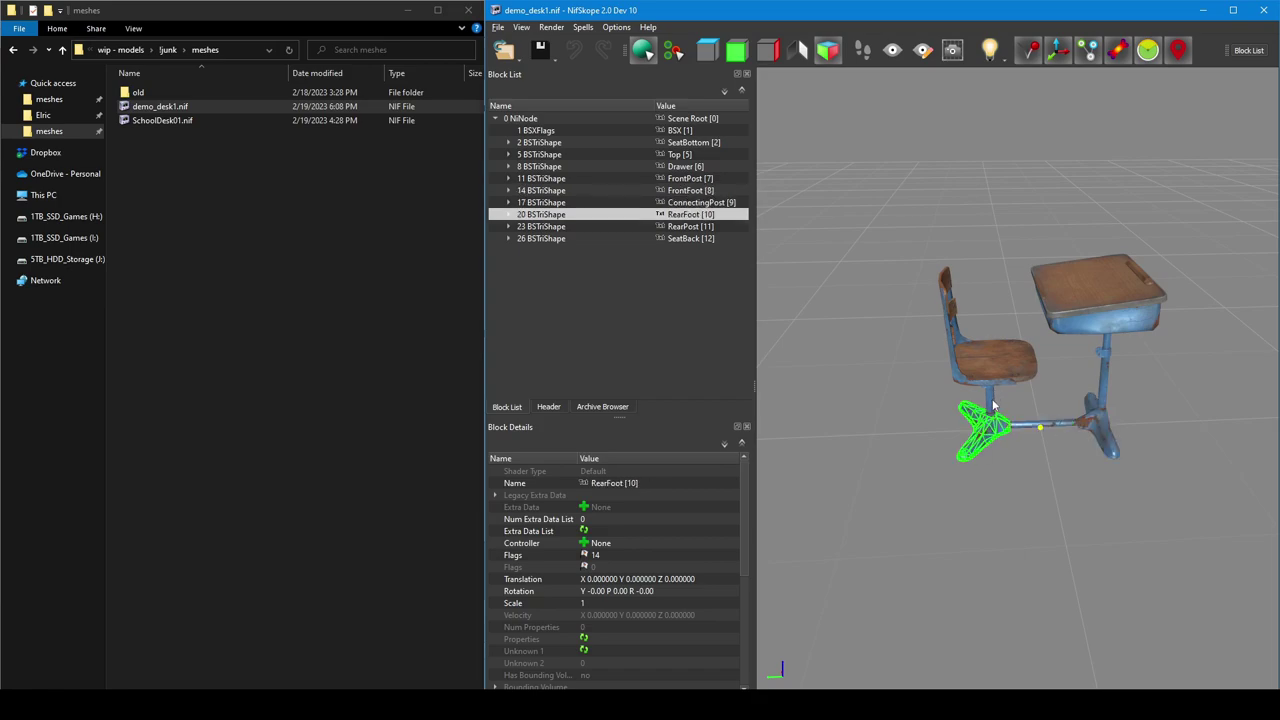
click(994, 400)
click(963, 382)
click(996, 385)
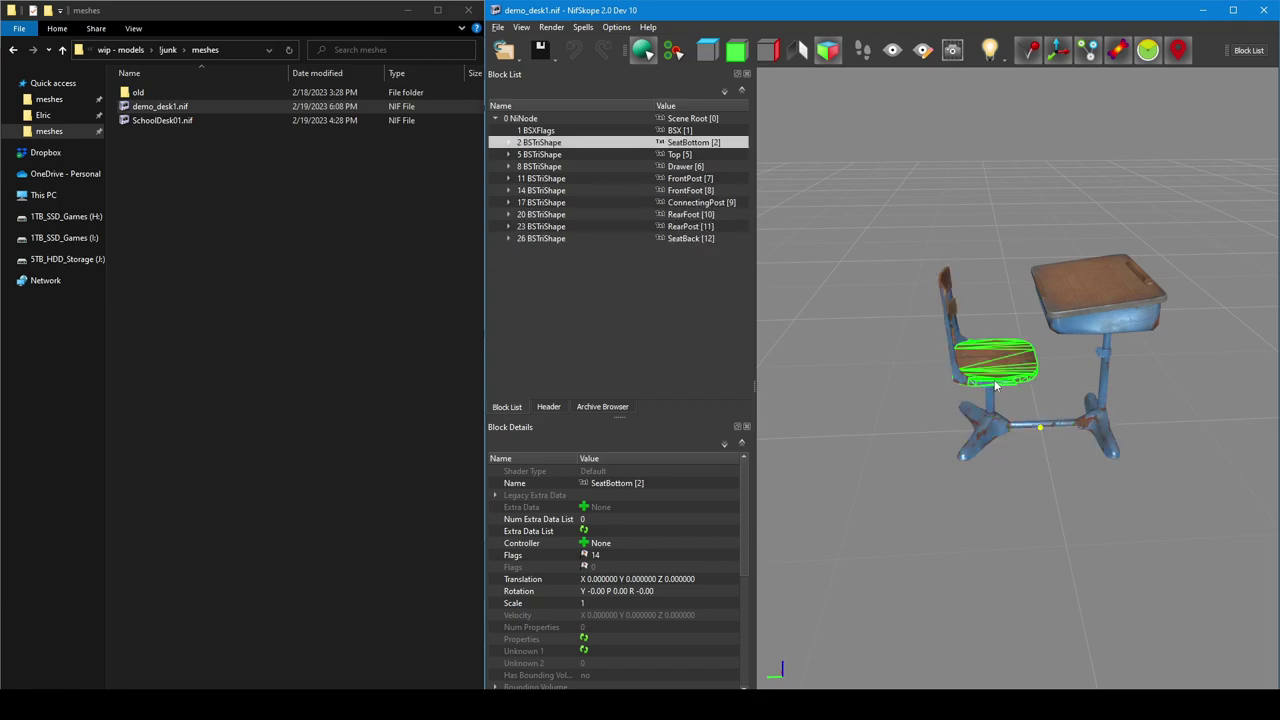
right_click(1058, 368)
key(Escape)
Create a Havok convex shape from the Top part with a maximum roundoff error of 0.250 and a collision radius of 0.0500.
click(1086, 284)
right_click(1093, 282)
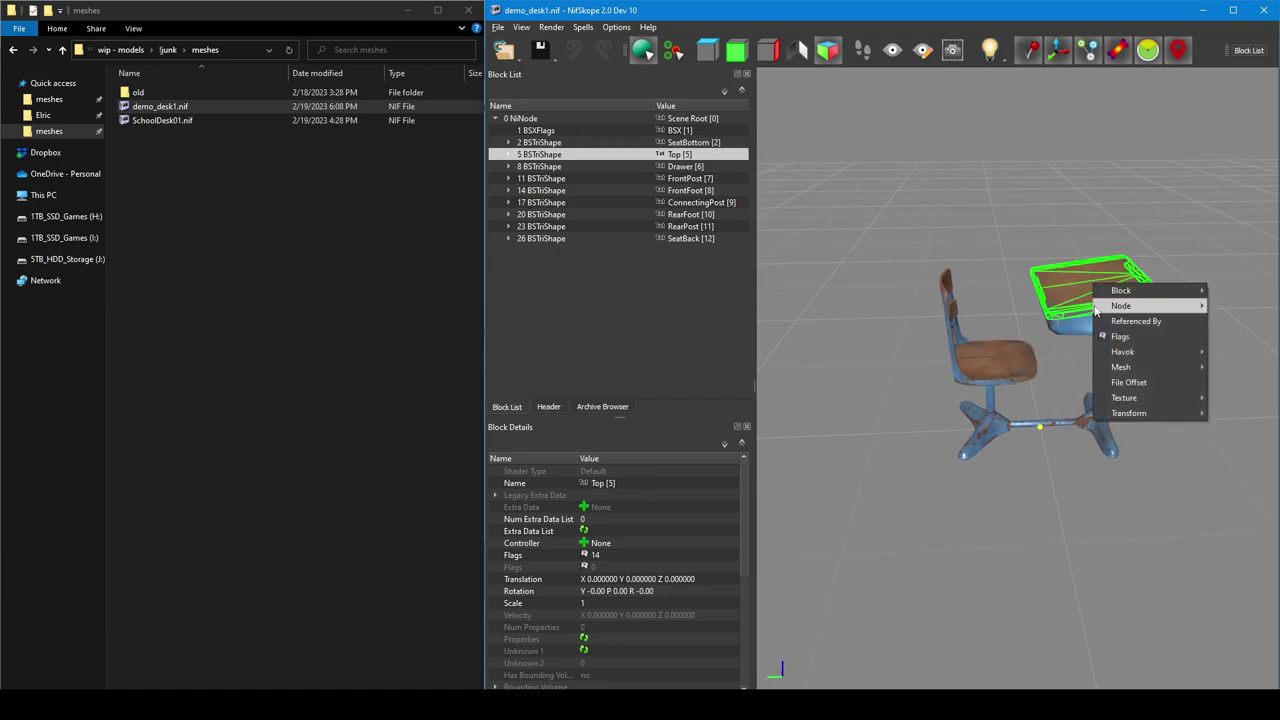
mouse_move(1122, 352)
click(1064, 354)
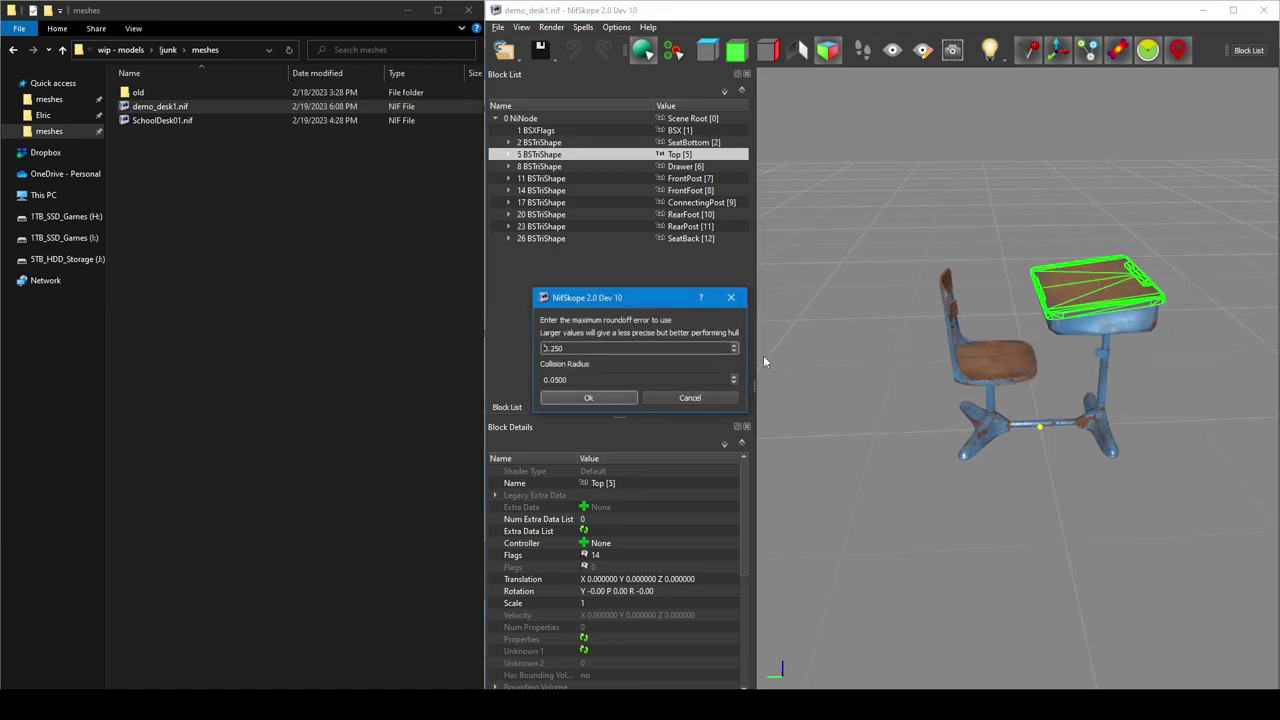
click(574, 400)
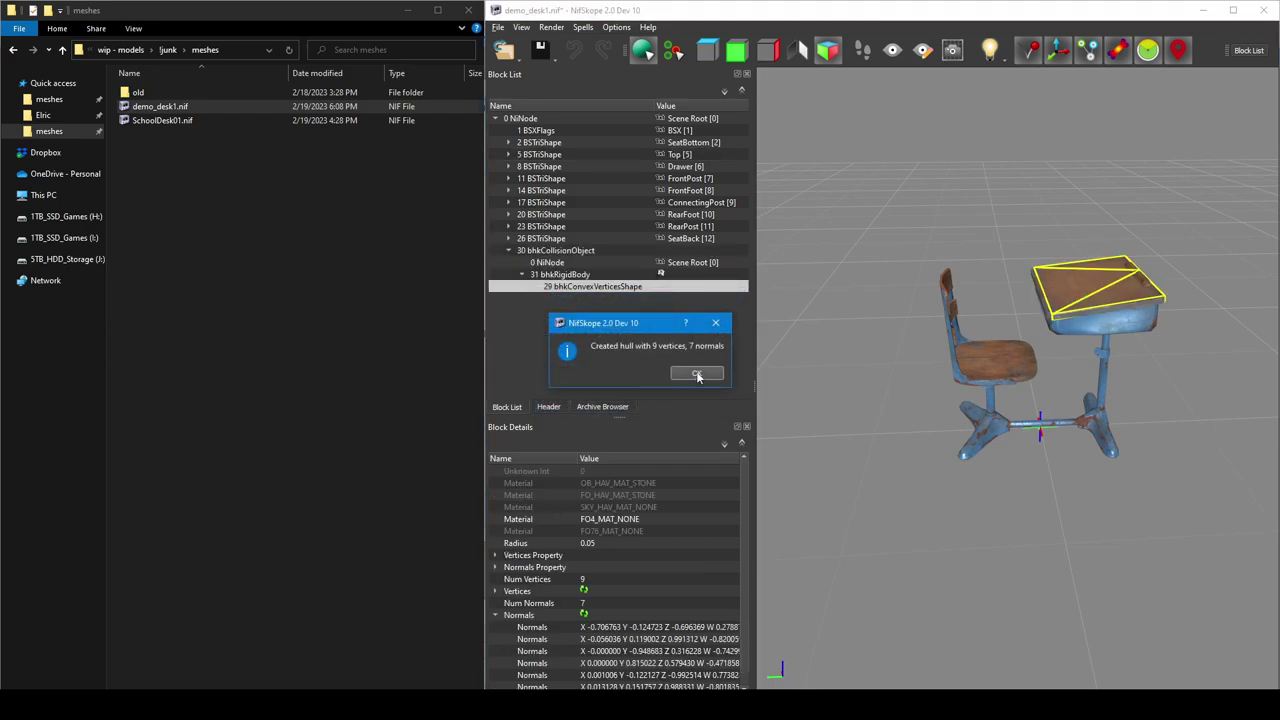
click(697, 374)
Create a convex shape from Drawer with roundoff error 0.250 and radius 0.0500, combining it with the Top's collision into a list shape.
right_click(1107, 326)
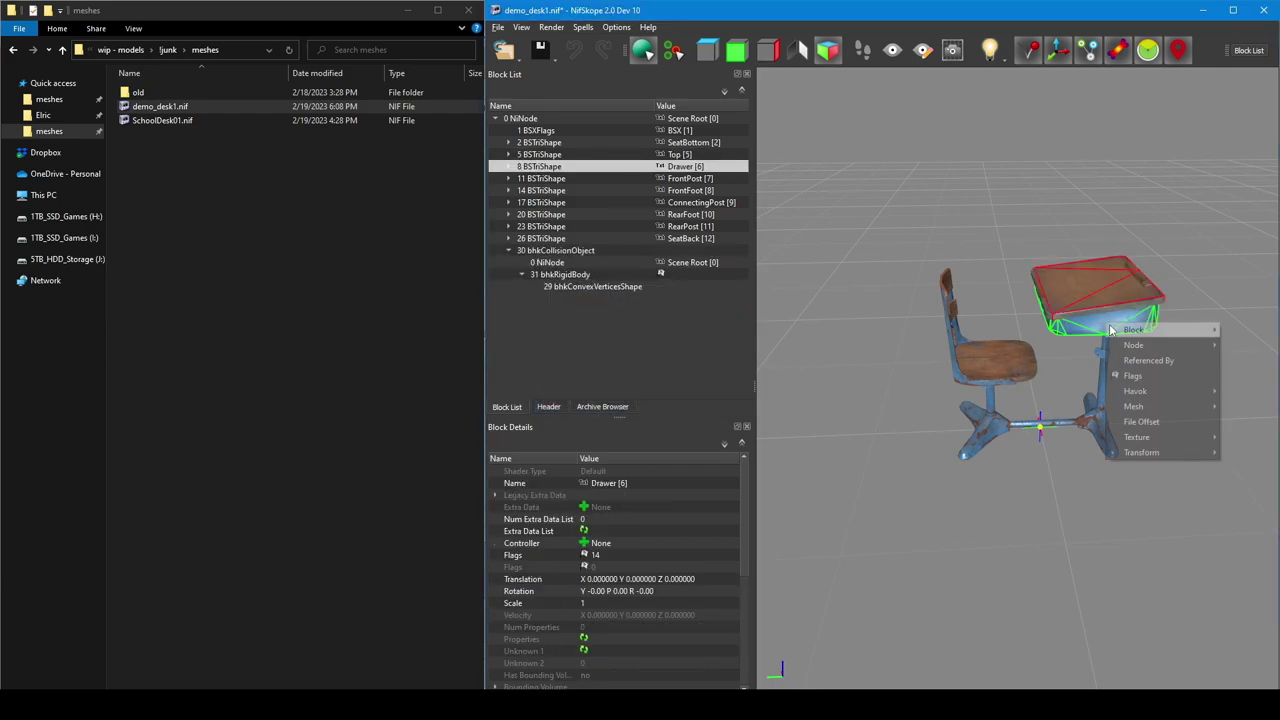
mouse_move(1143, 392)
click(1087, 395)
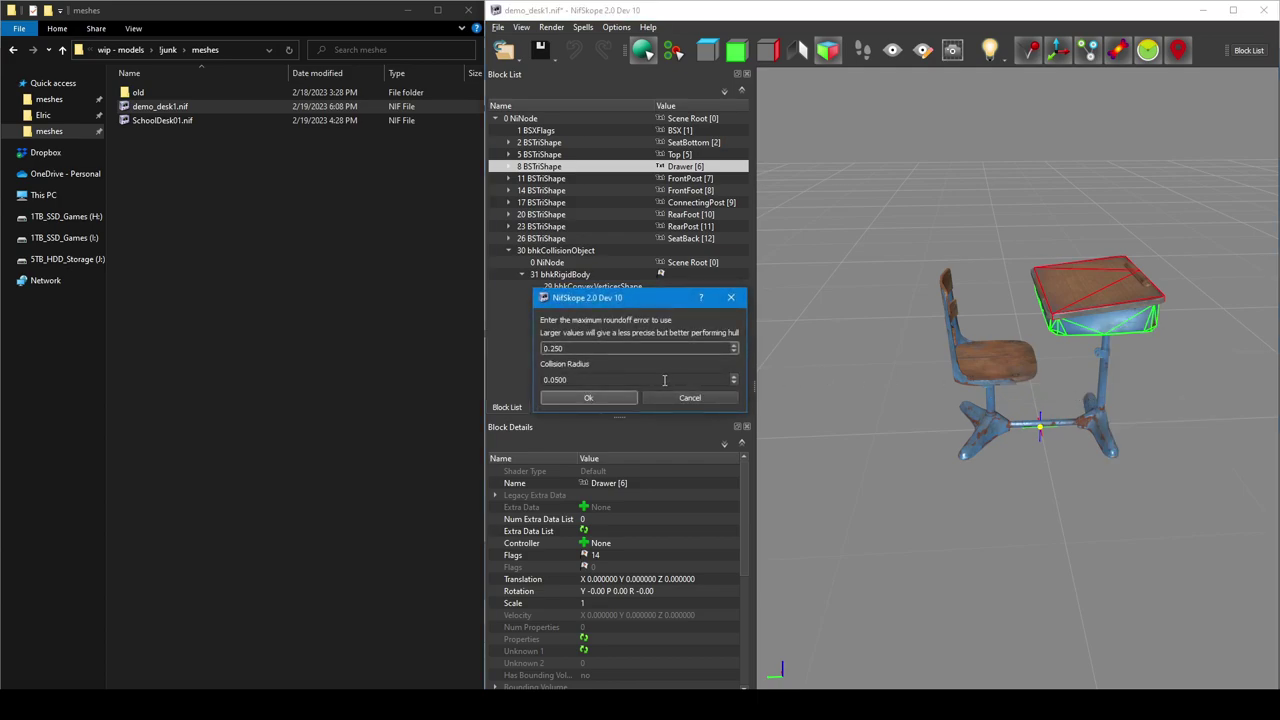
click(585, 400)
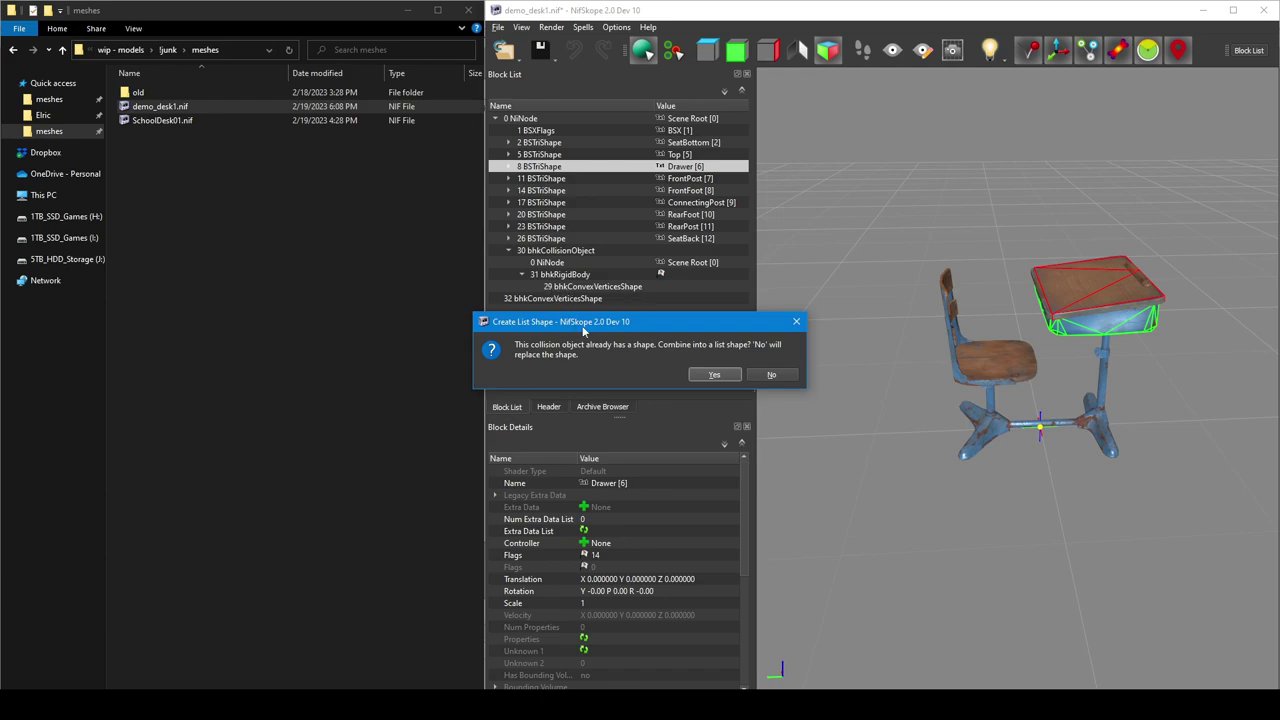
click(713, 374)
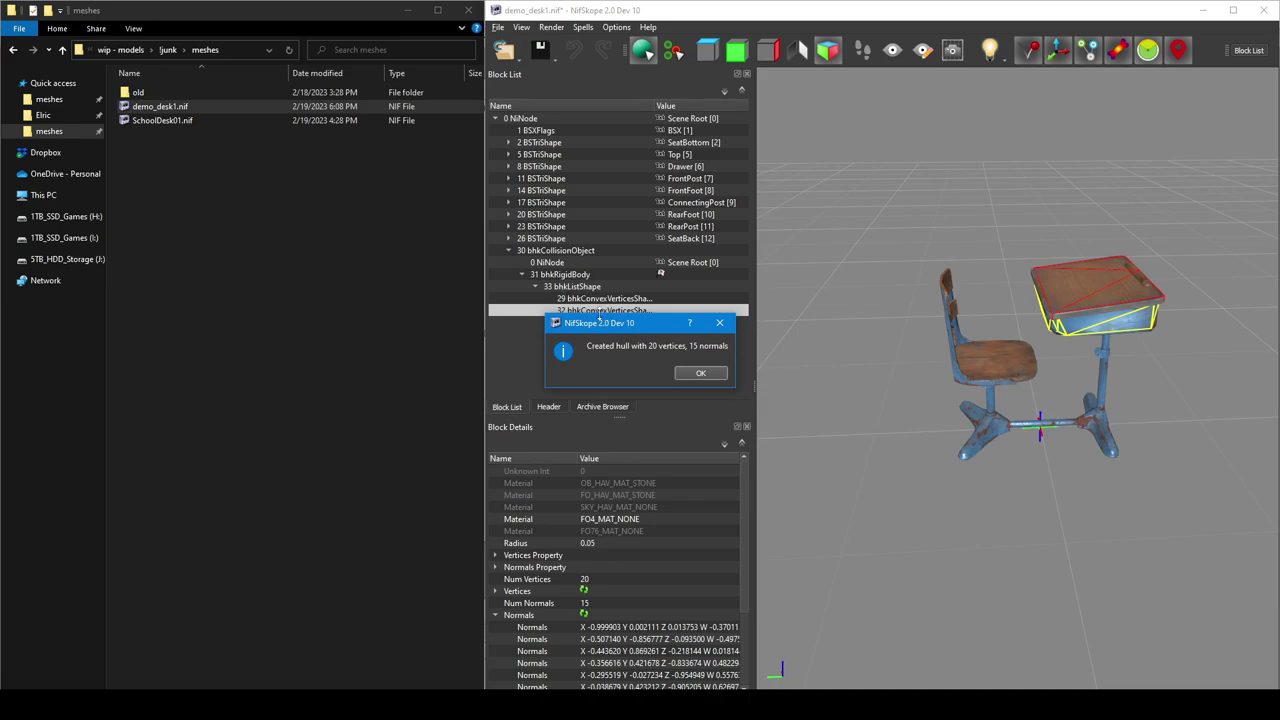
click(700, 373)
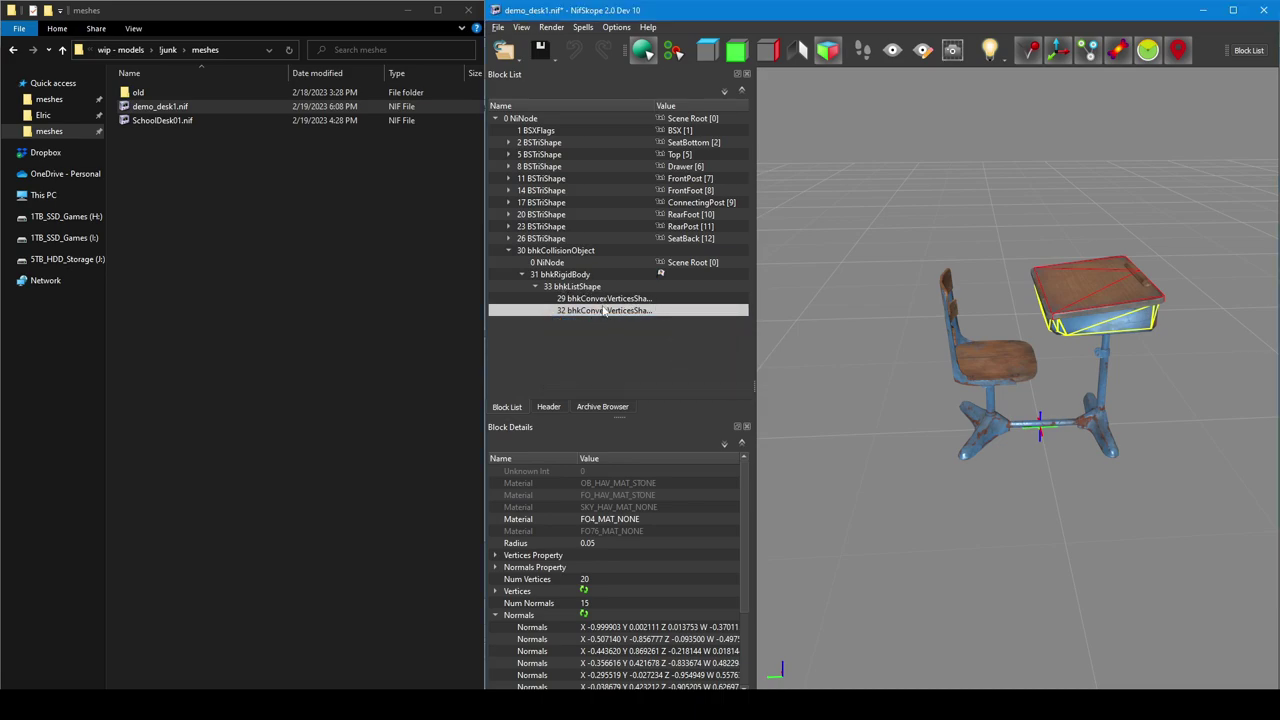
Create a convex shape from FrontPost with roundoff error 0.250 and radius 0.0500, and add it to the list shape.
right_click(1108, 375)
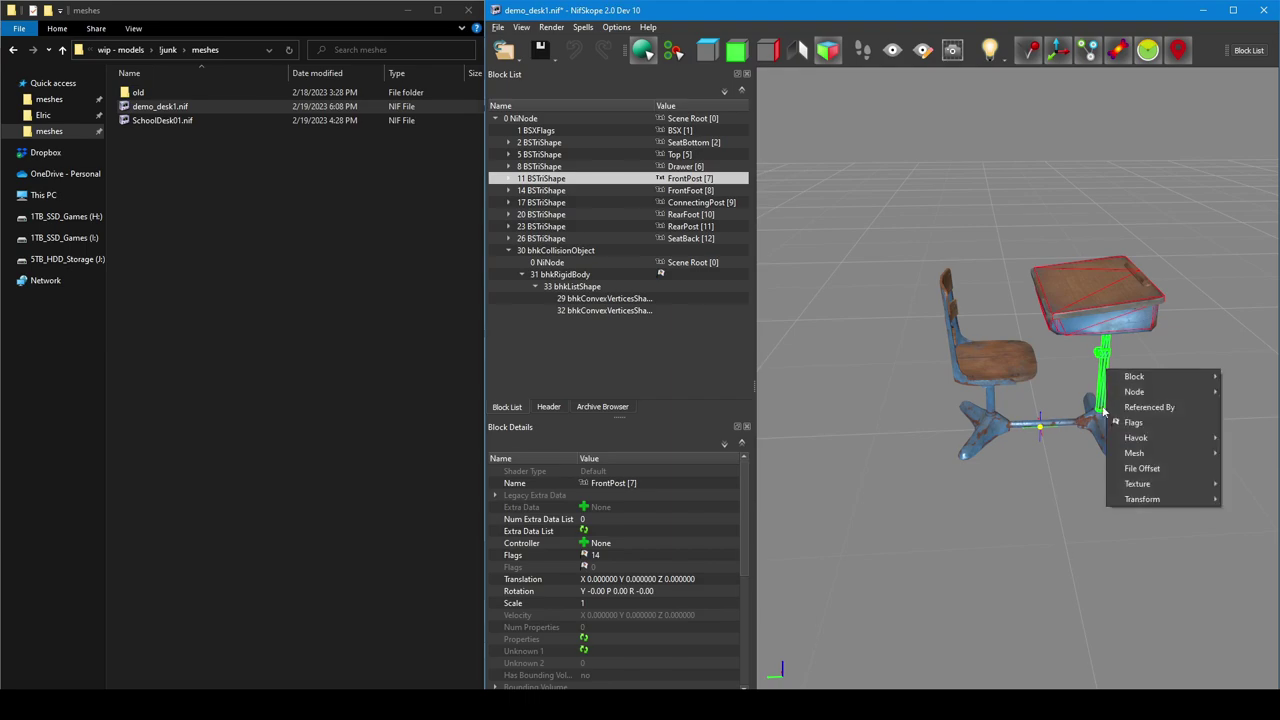
mouse_move(1128, 434)
click(855, 432)
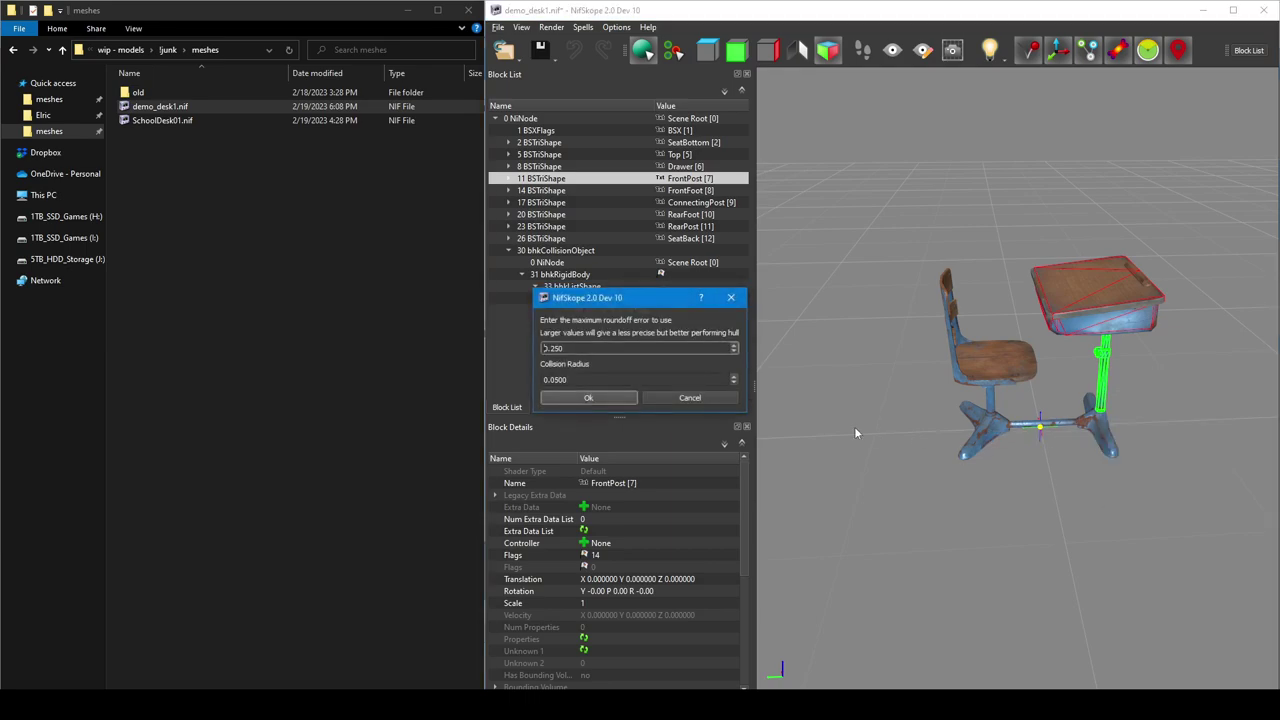
click(588, 397)
click(699, 371)
click(700, 372)
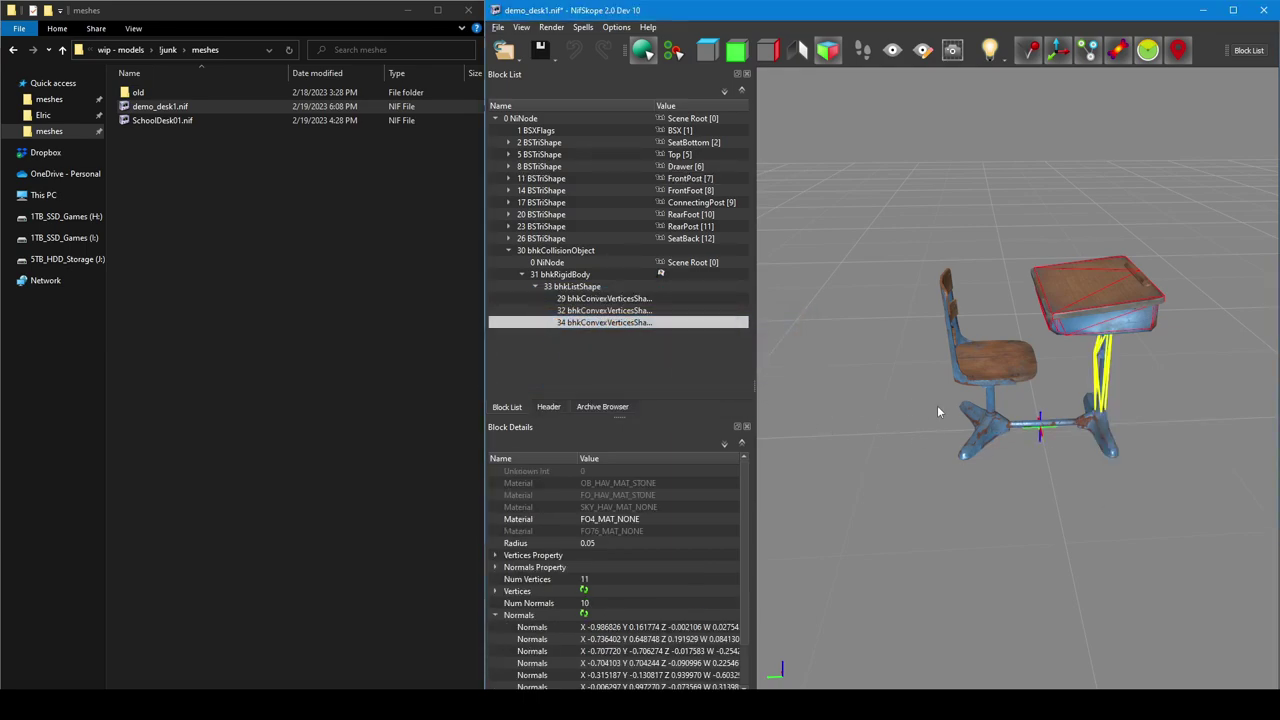
Create a convex collision shape from FrontFoot with the default hull settings and add it to the list shape.
right_click(1100, 426)
mouse_move(1132, 491)
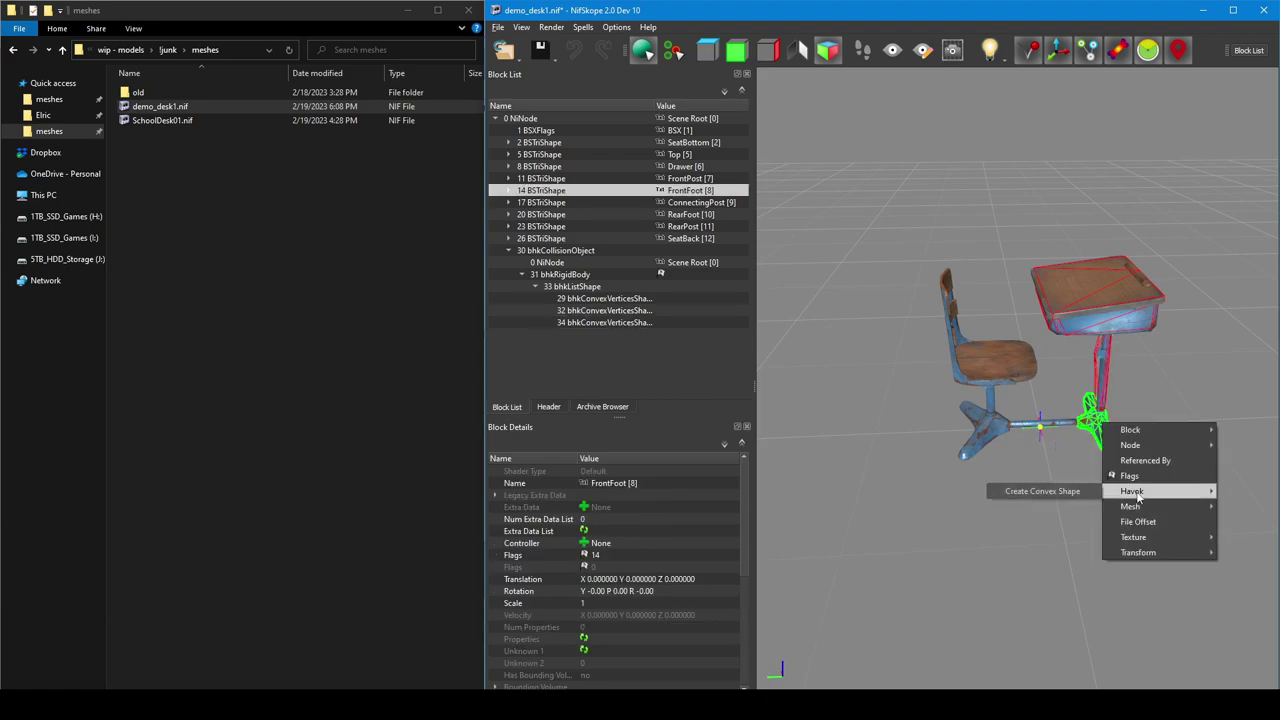
click(1045, 492)
click(588, 397)
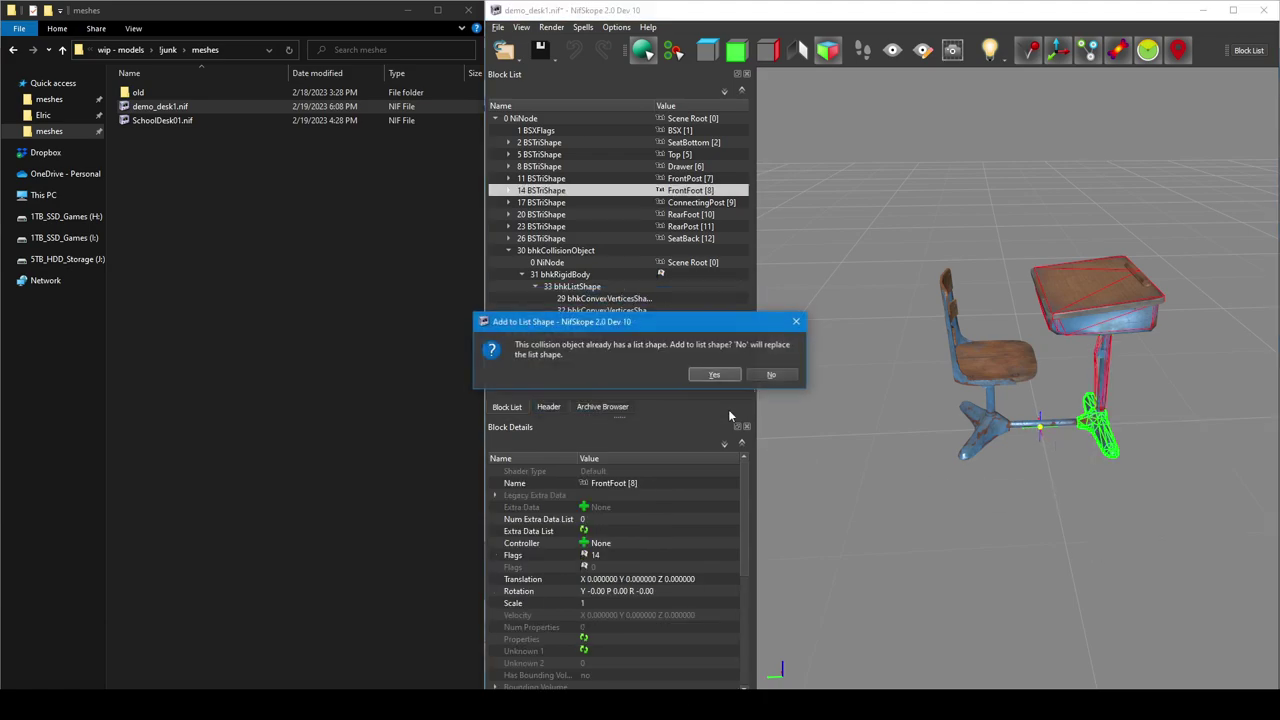
click(706, 372)
key(Return)
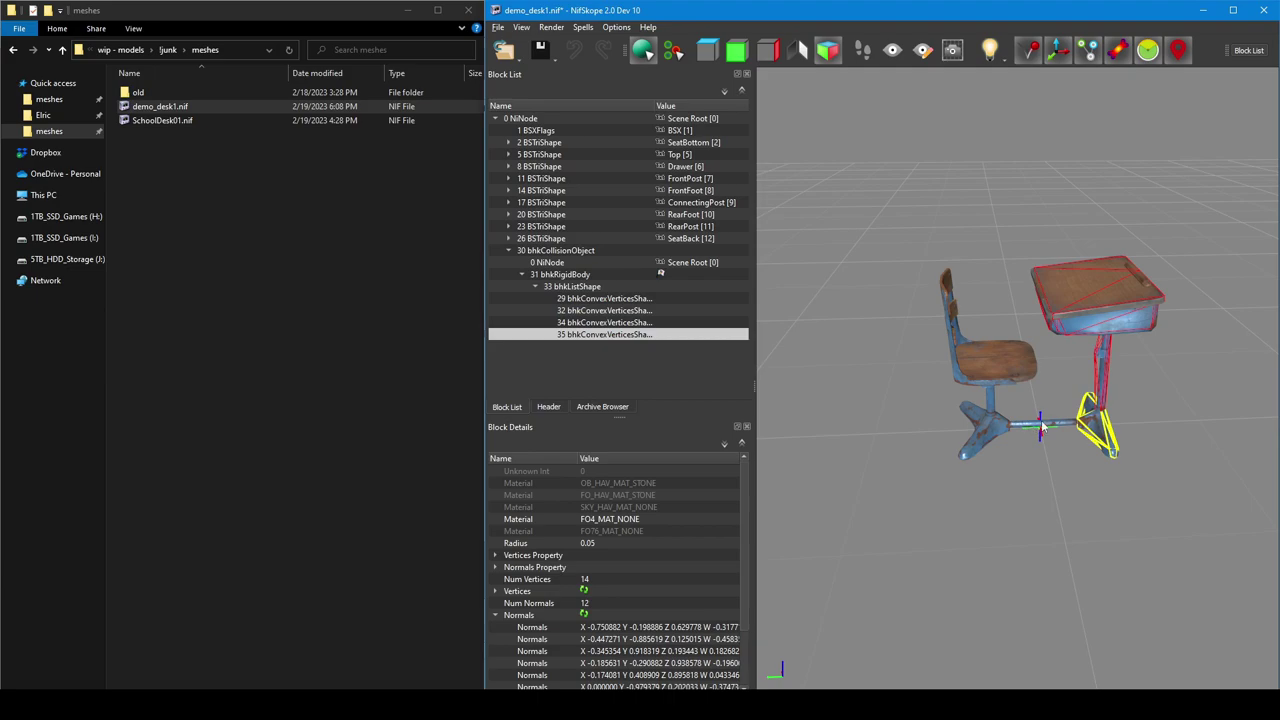
Create a convex collision shape from ConnectingPost with the default hull settings and add it to the list shape.
right_click(1036, 426)
mouse_move(1071, 489)
click(1200, 489)
click(588, 397)
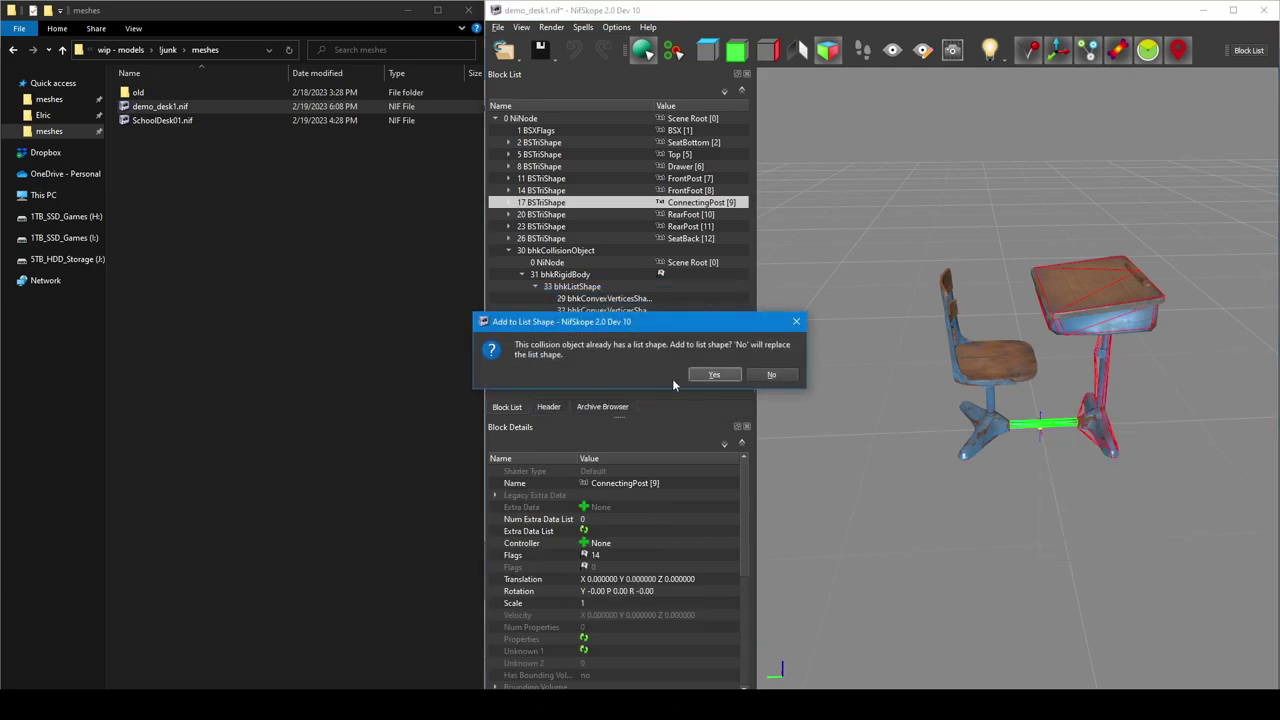
click(706, 372)
click(704, 374)
Create a convex shape from RearFoot with roundoff error 0.250 and radius 0.0500, and add it to the list shape.
right_click(1006, 440)
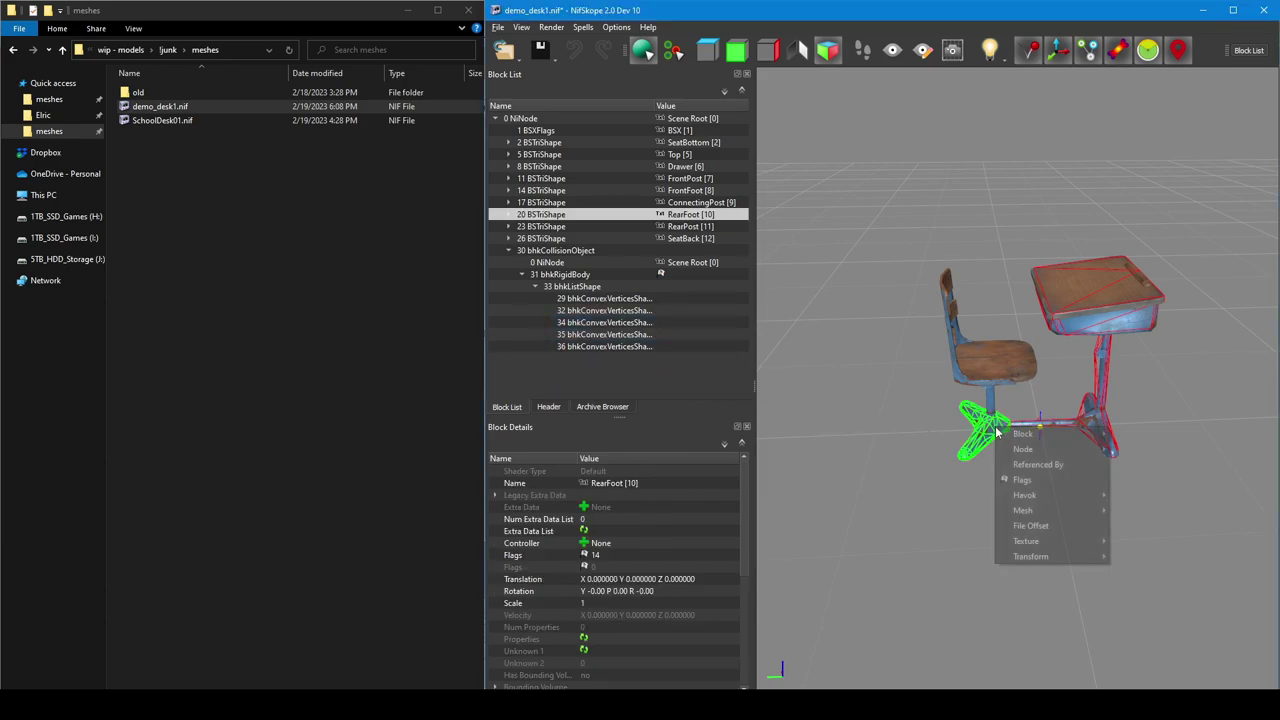
mouse_move(1040, 495)
click(1135, 494)
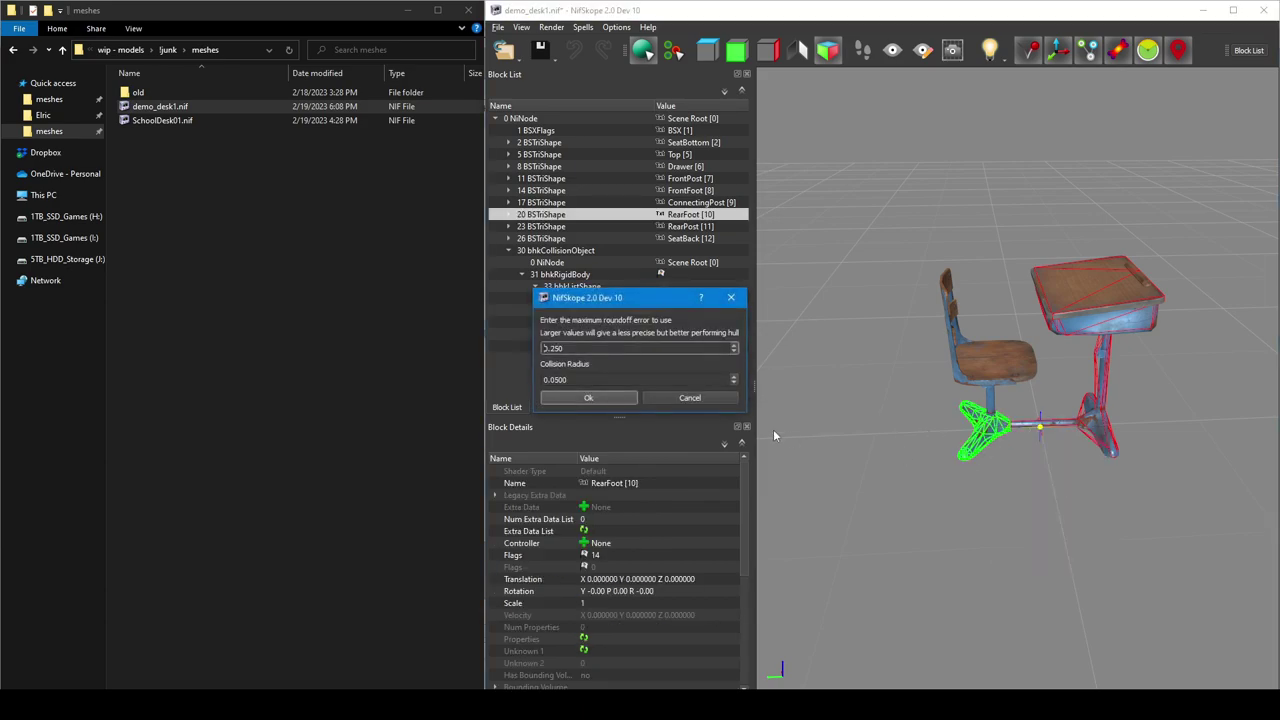
click(588, 397)
click(714, 374)
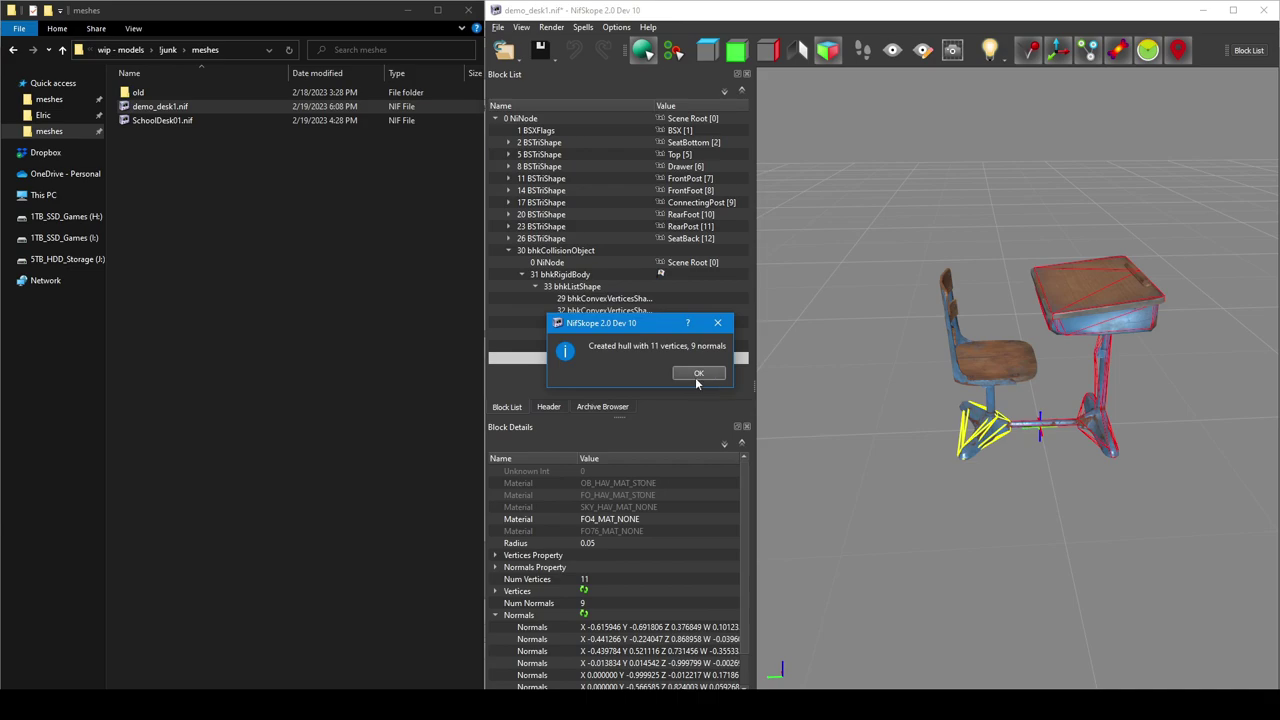
click(697, 376)
Create a convex collision shape from RearPost with the default hull settings and add it to the list shape.
right_click(994, 405)
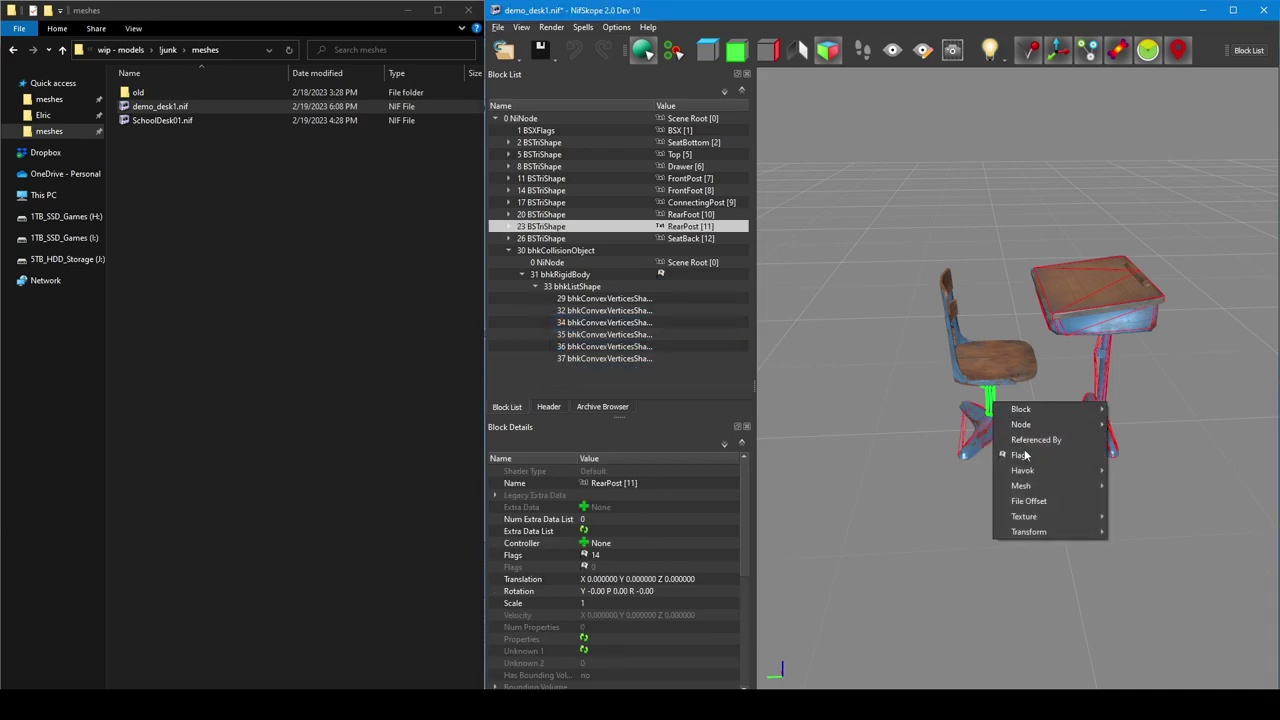
mouse_move(1036, 484)
click(1140, 470)
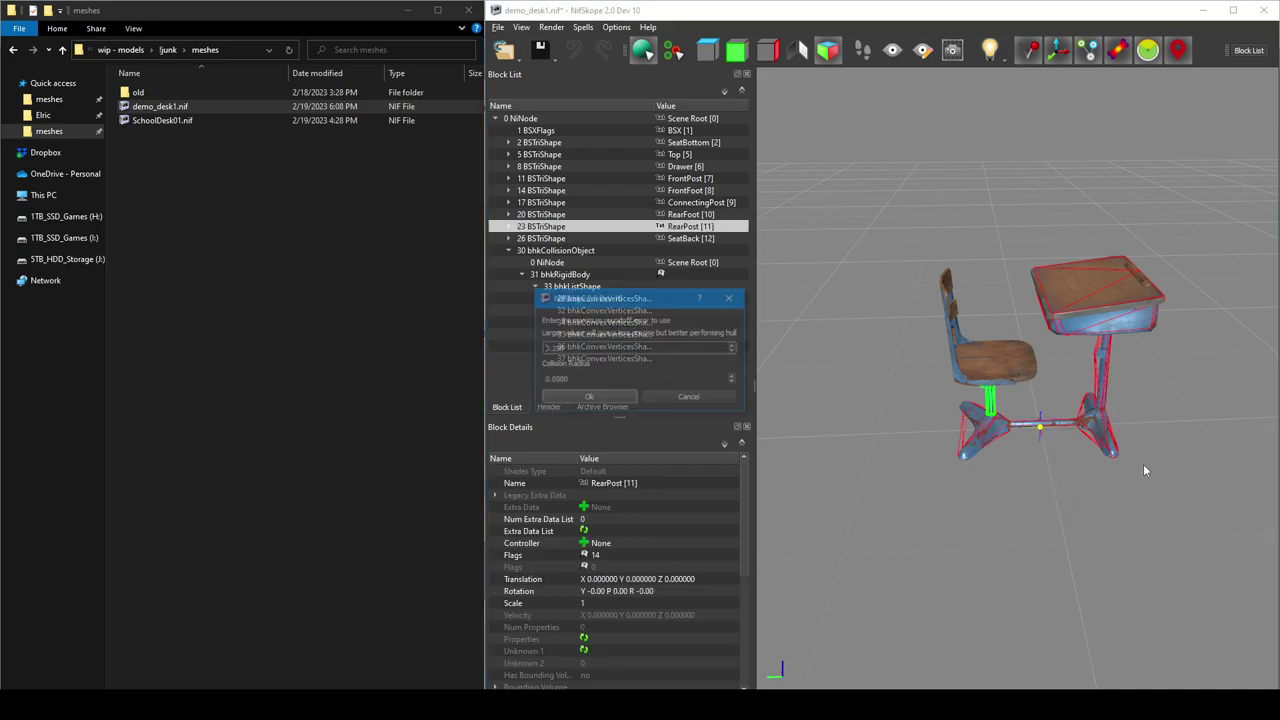
click(588, 397)
click(713, 374)
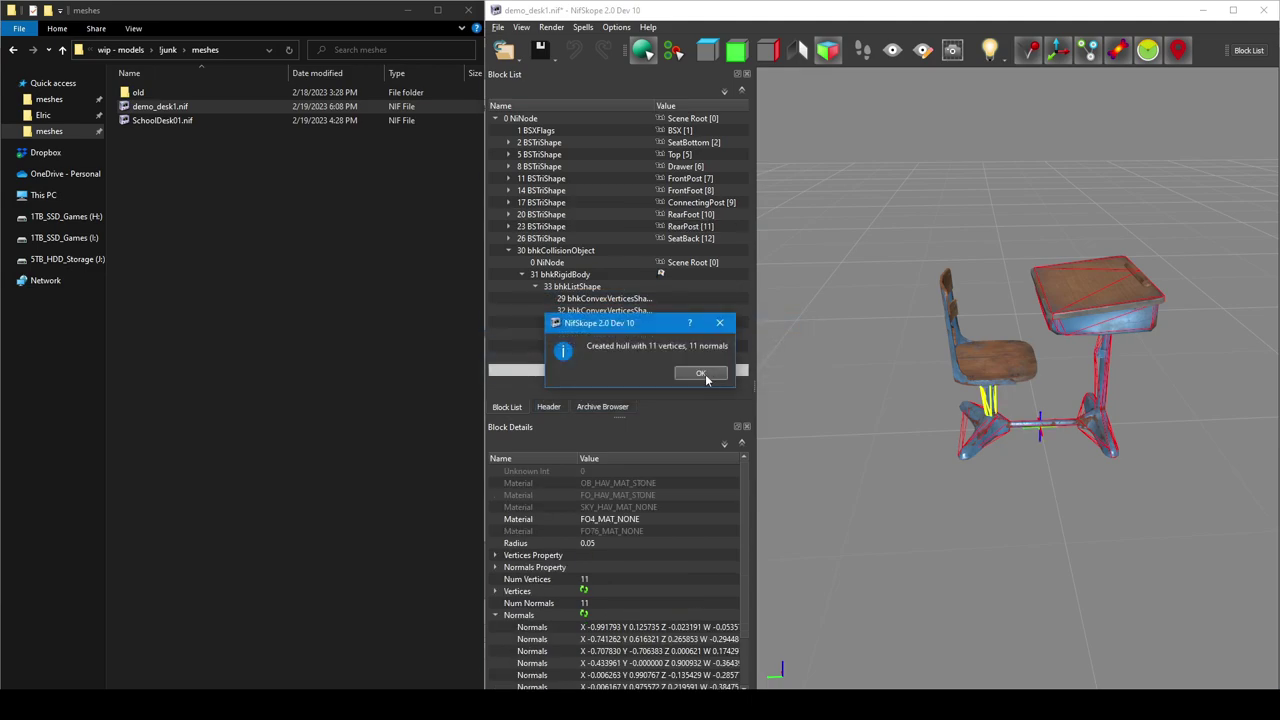
click(692, 373)
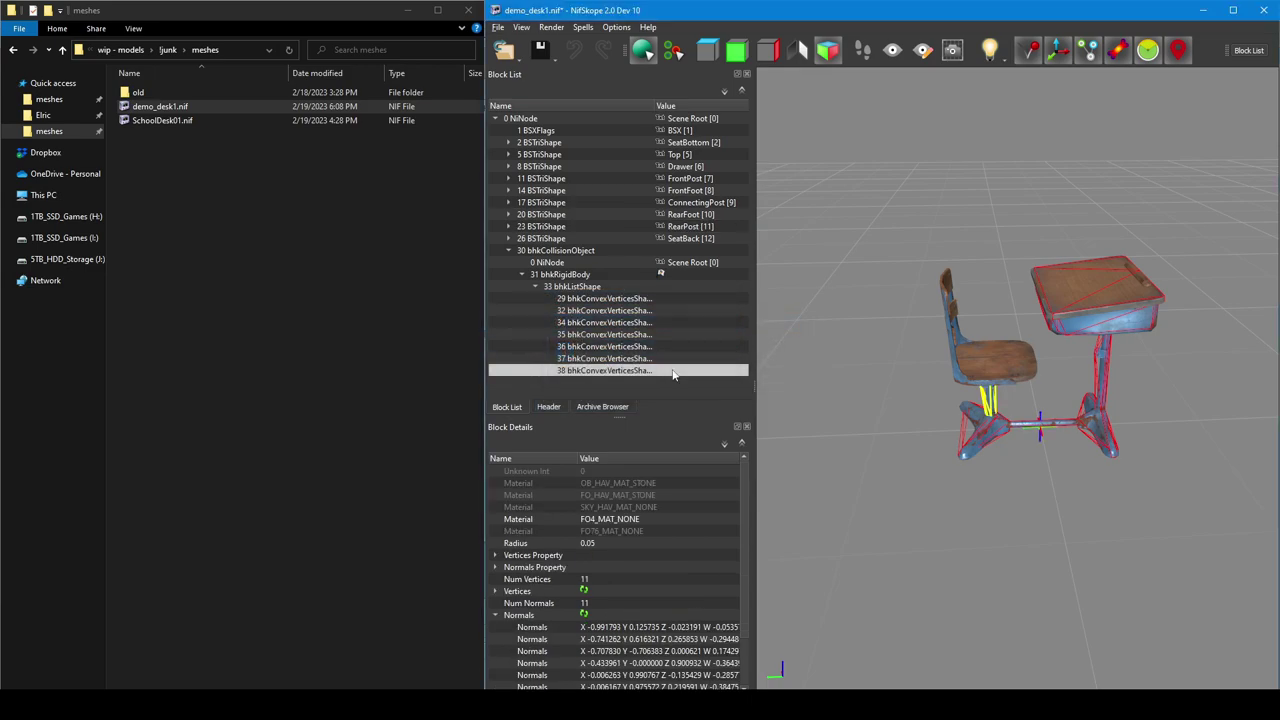
Create a convex collision shape from SeatBottom with the default hull settings and add it to the list shape.
right_click(999, 376)
mouse_move(1050, 441)
click(1155, 441)
click(603, 397)
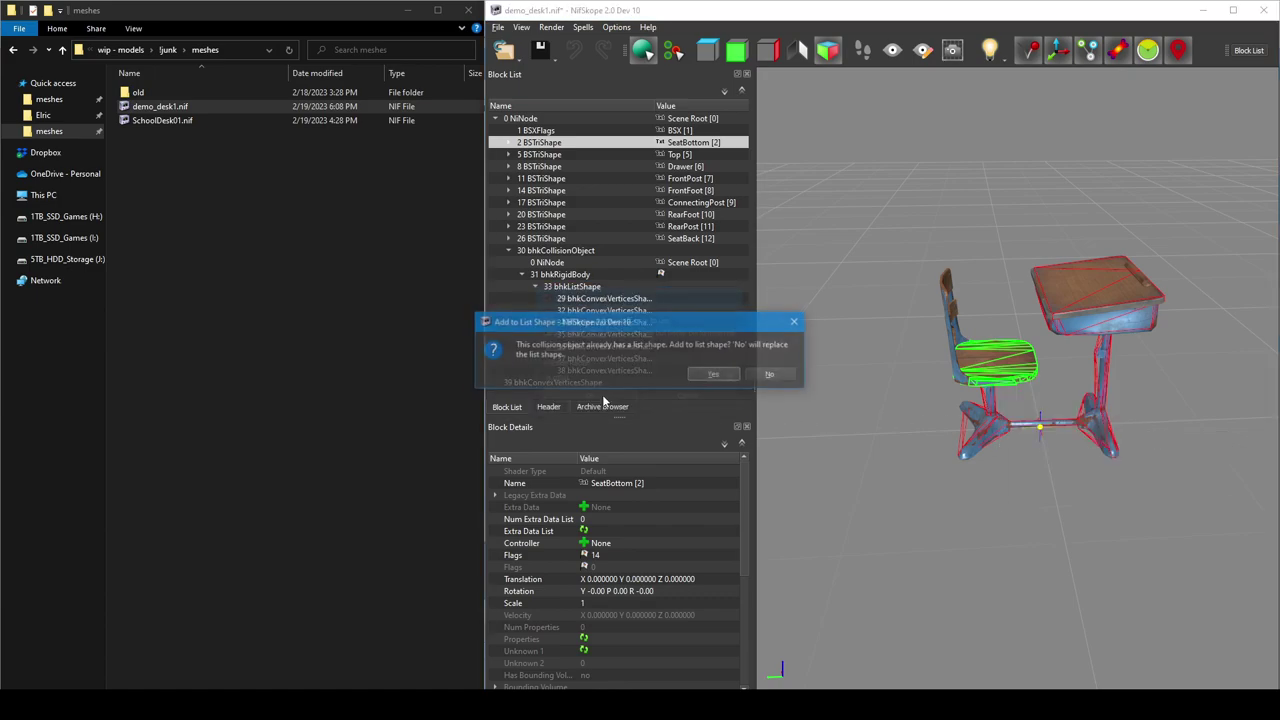
click(713, 375)
click(696, 373)
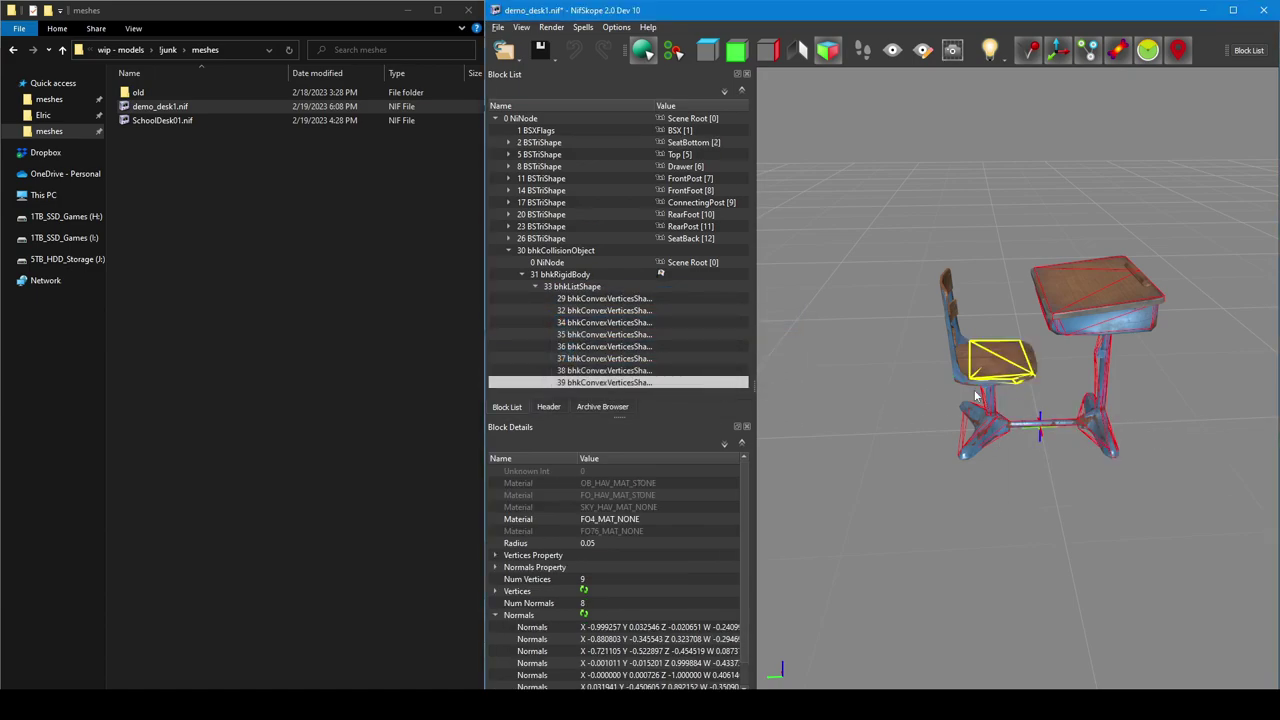
Create a convex collision shape from SeatBack with the default hull settings and add it to the list shape.
right_click(947, 336)
key(Escape)
right_click(947, 322)
right_click(950, 308)
mouse_move(997, 386)
click(1122, 376)
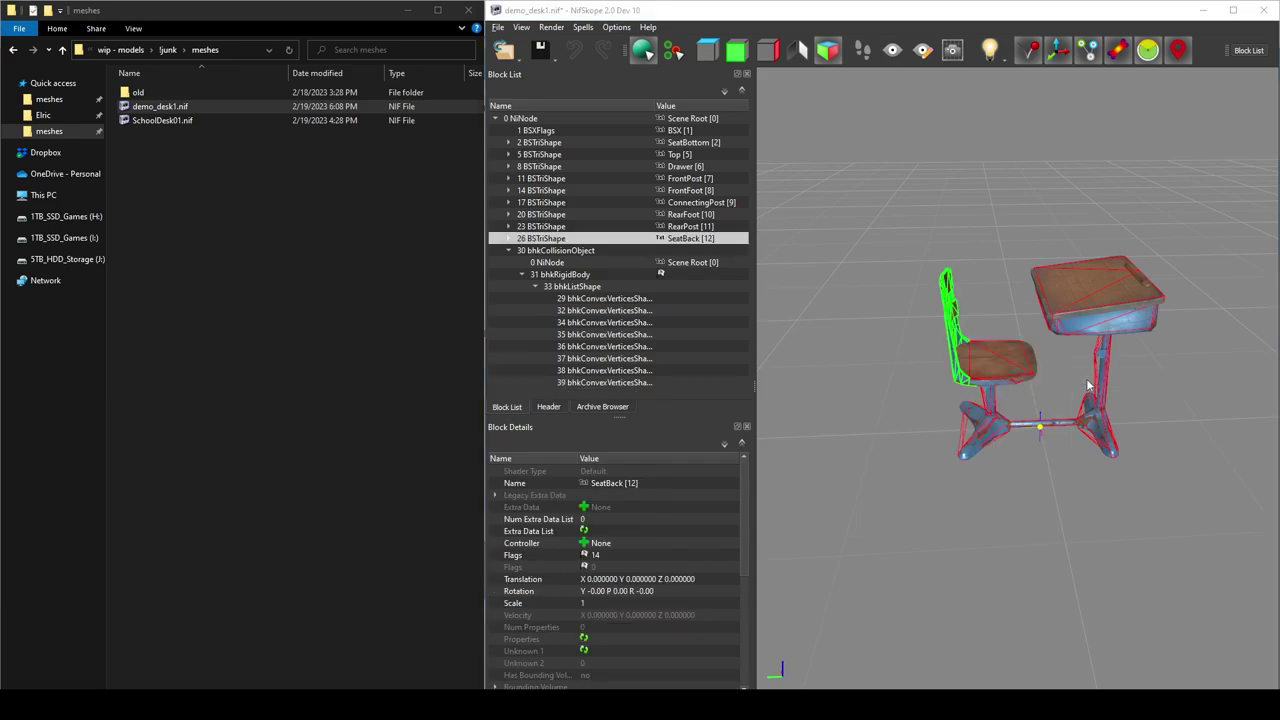
click(612, 398)
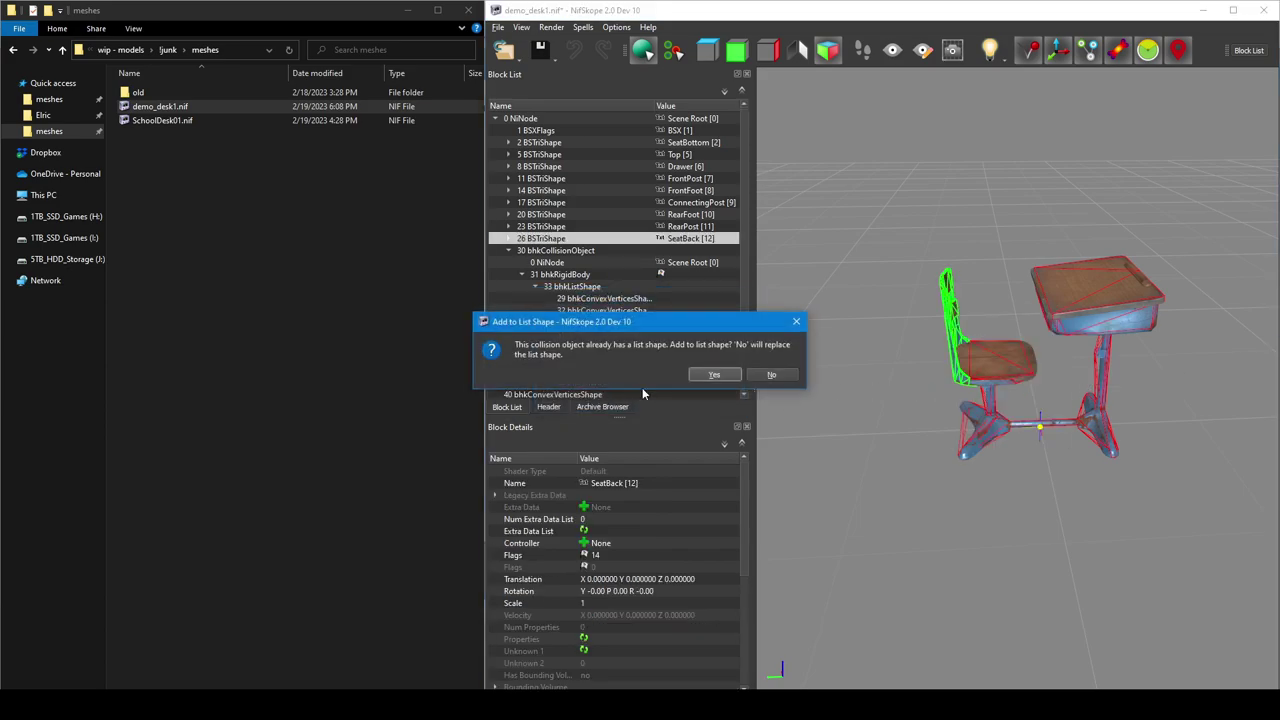
click(718, 376)
click(722, 378)
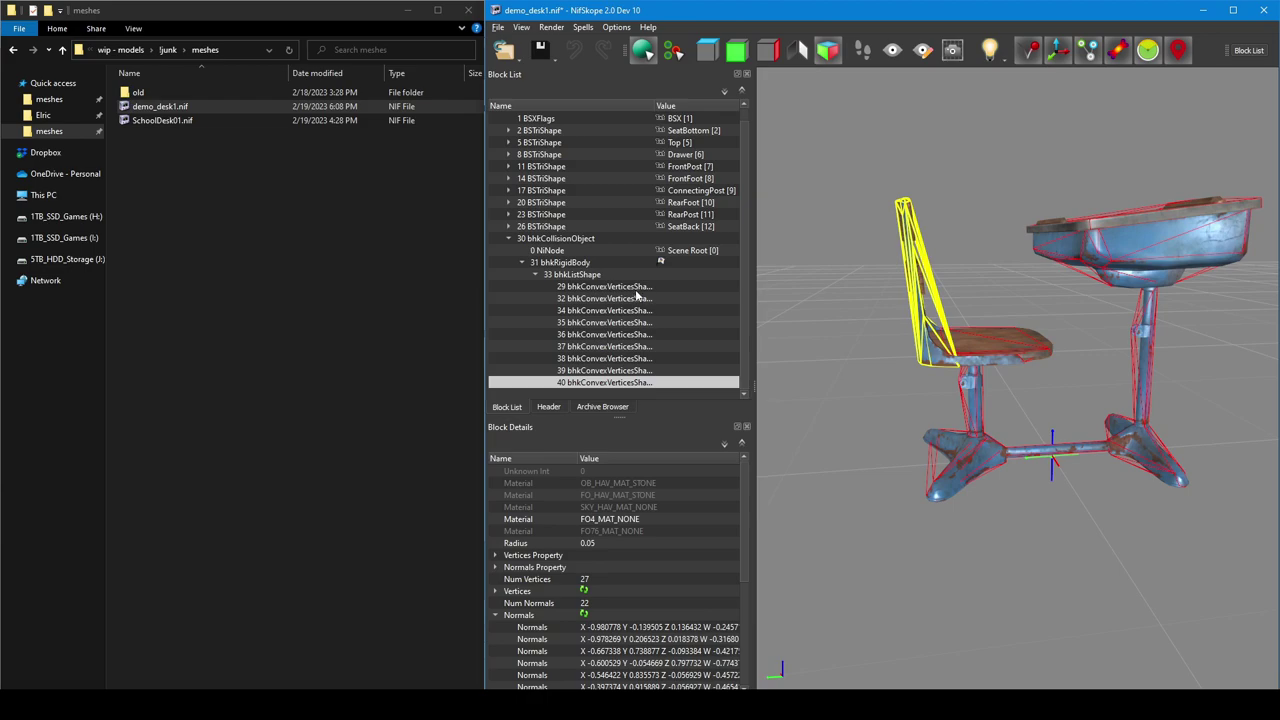
Set the Fallout 4 collision material of the desk top hull to MaterialWoodCrate.
click(612, 287)
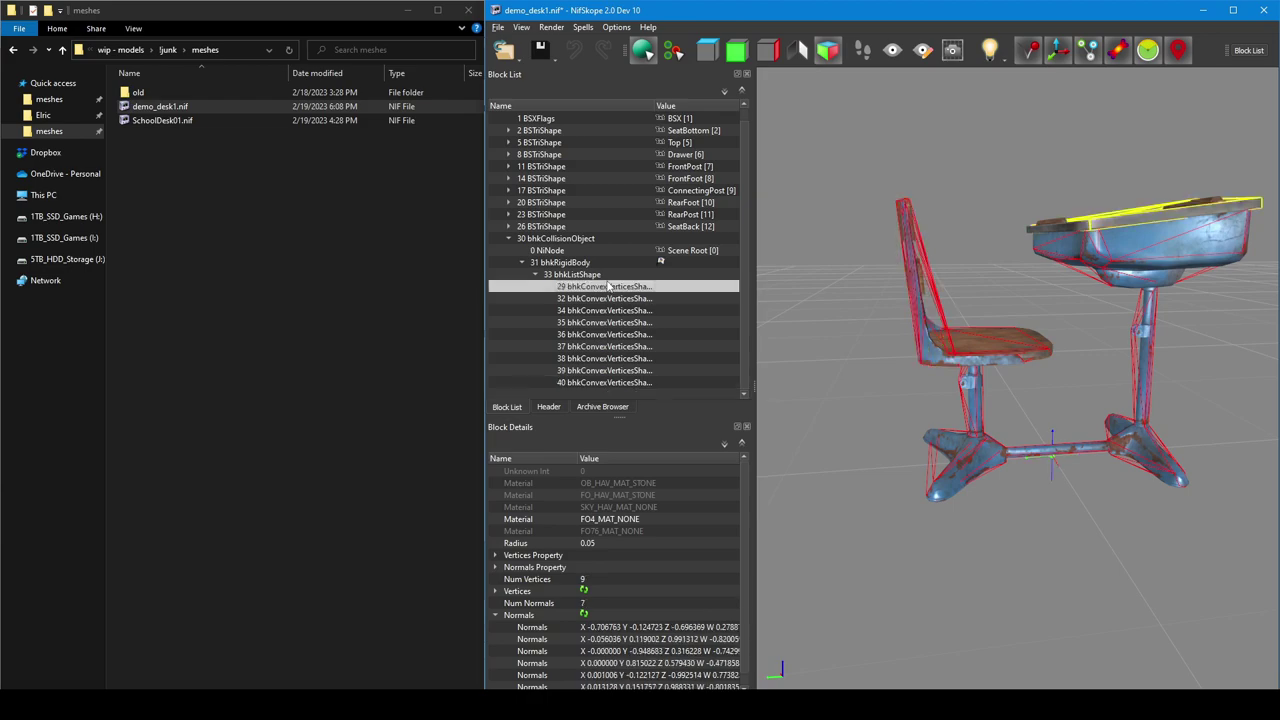
double_click(656, 519)
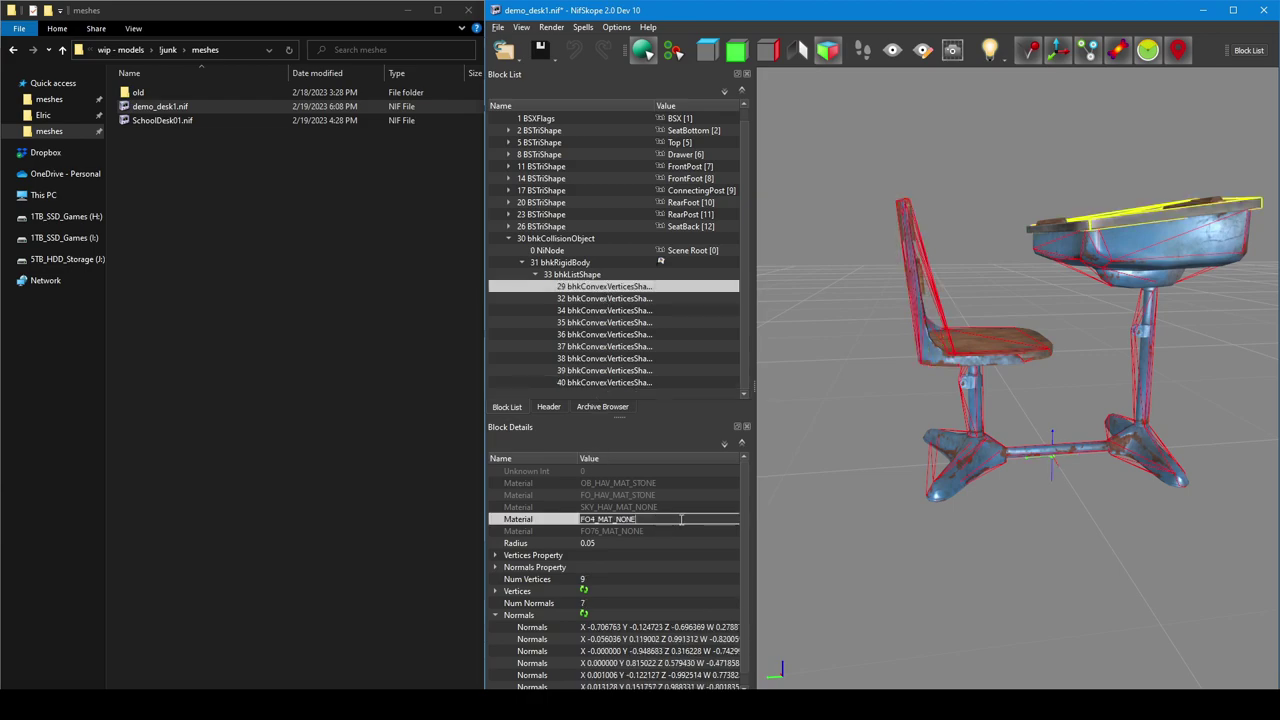
drag(751, 524, 792, 518)
click(758, 520)
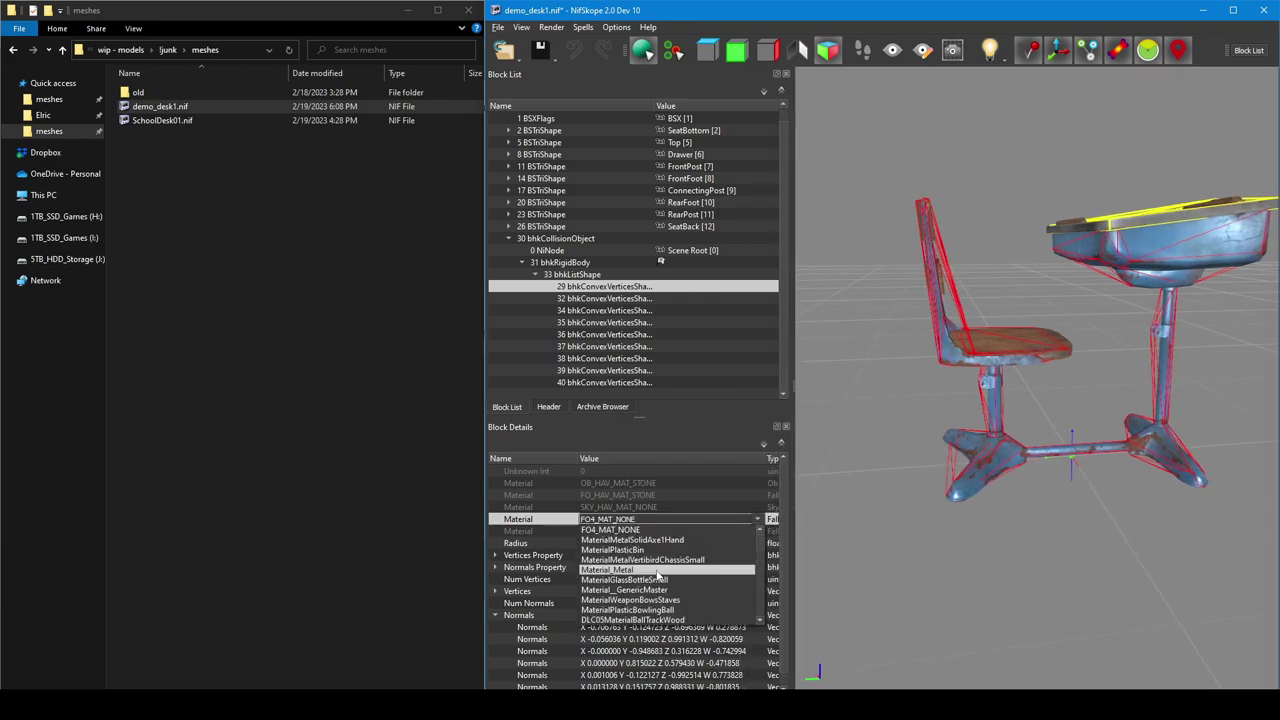
scroll(688, 552, down, 2)
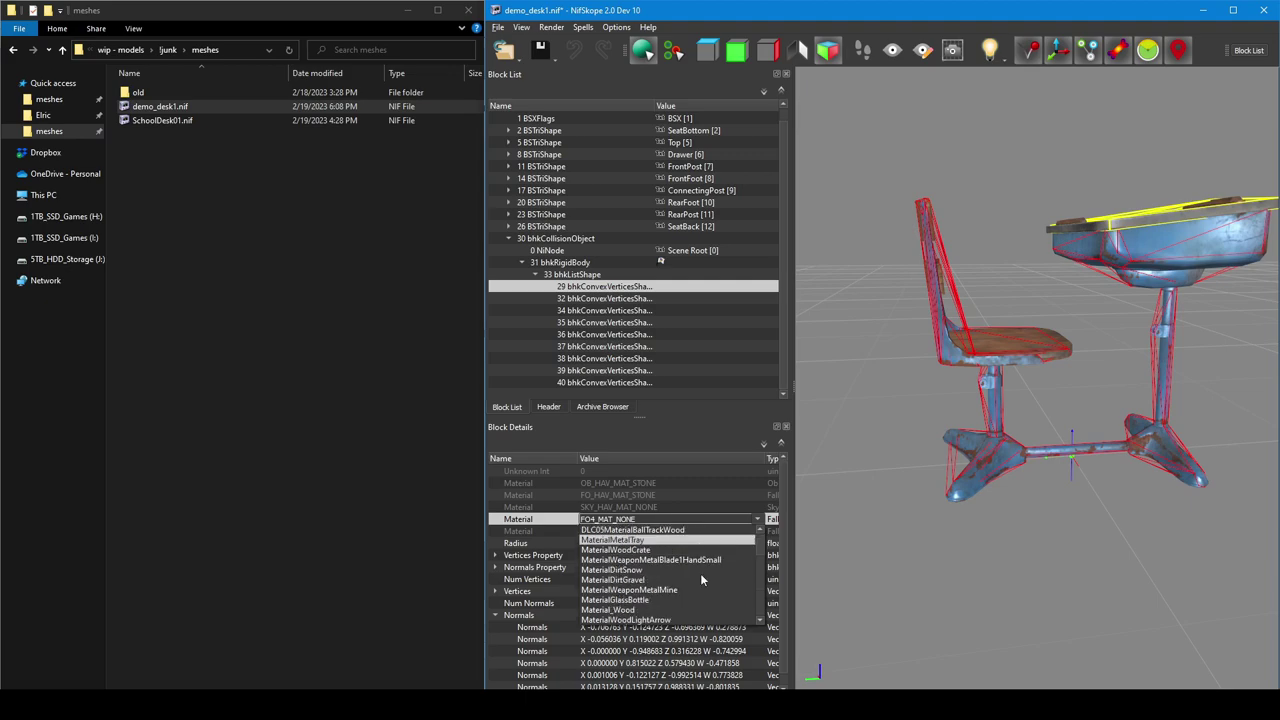
scroll(700, 573, down, 1)
click(678, 550)
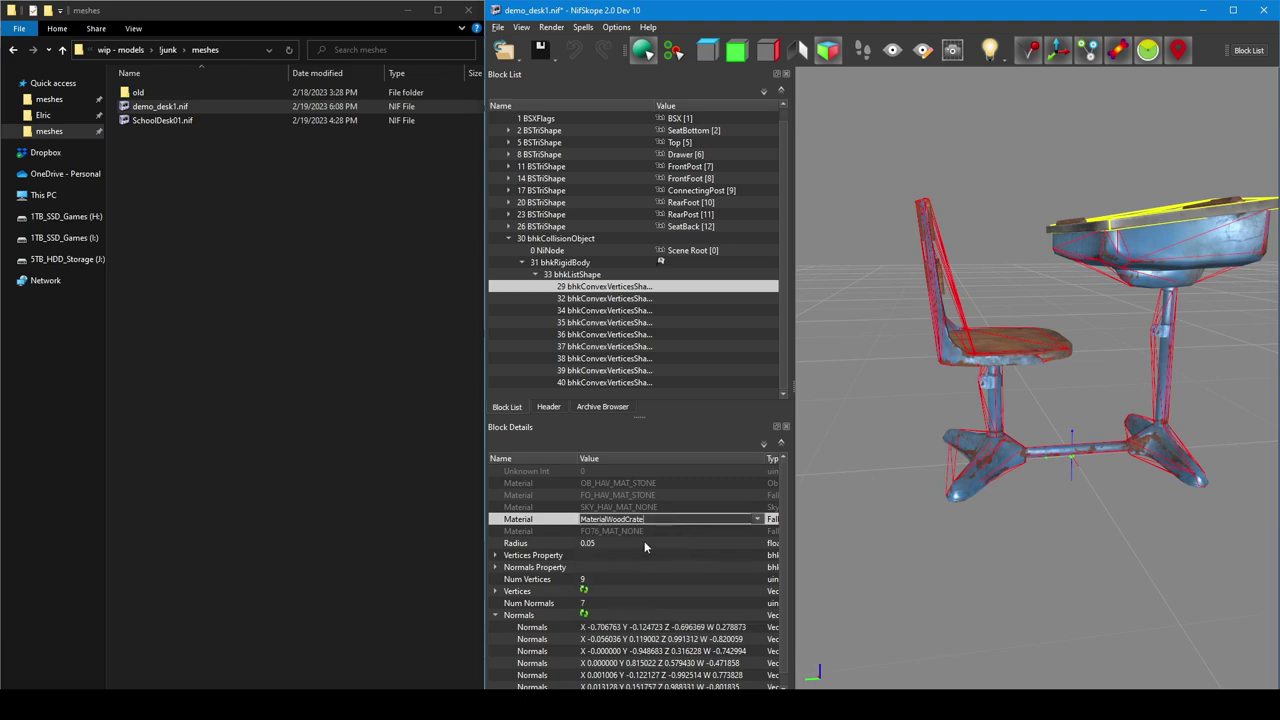
Set the desk top collision hull's radius to 0.01.
click(643, 547)
click(625, 543)
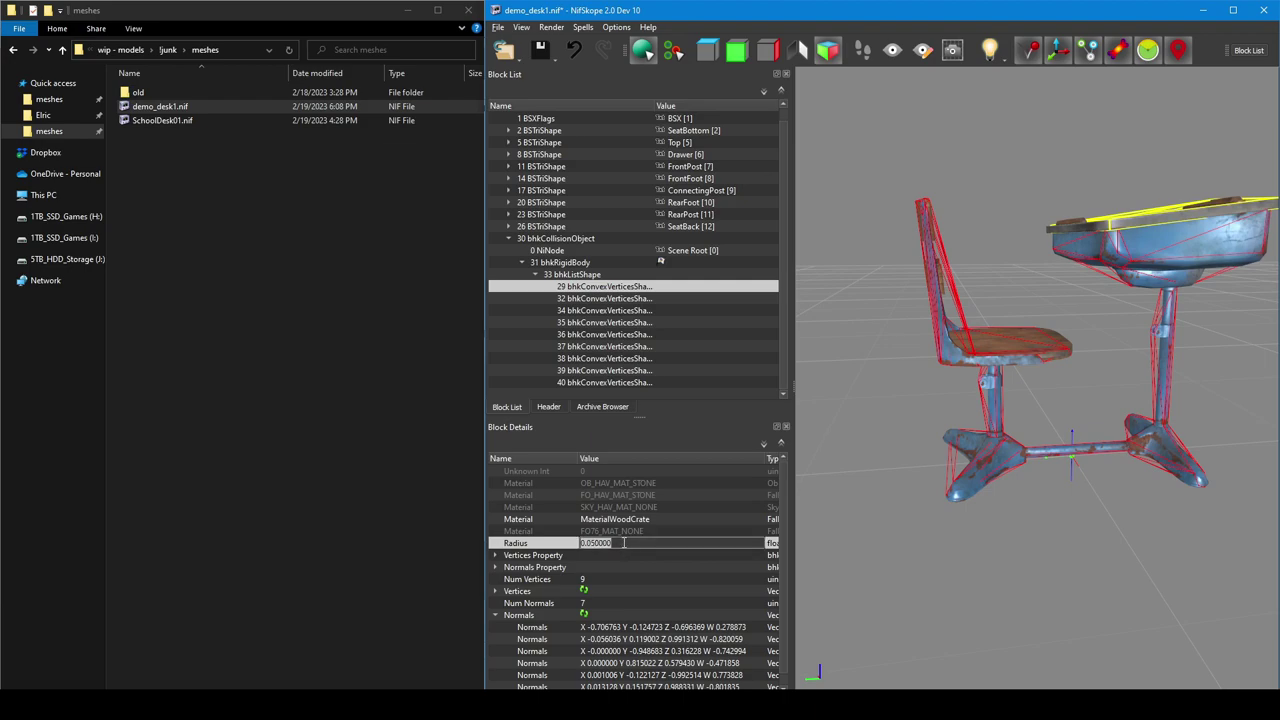
key(BackSpace)
key(Return)
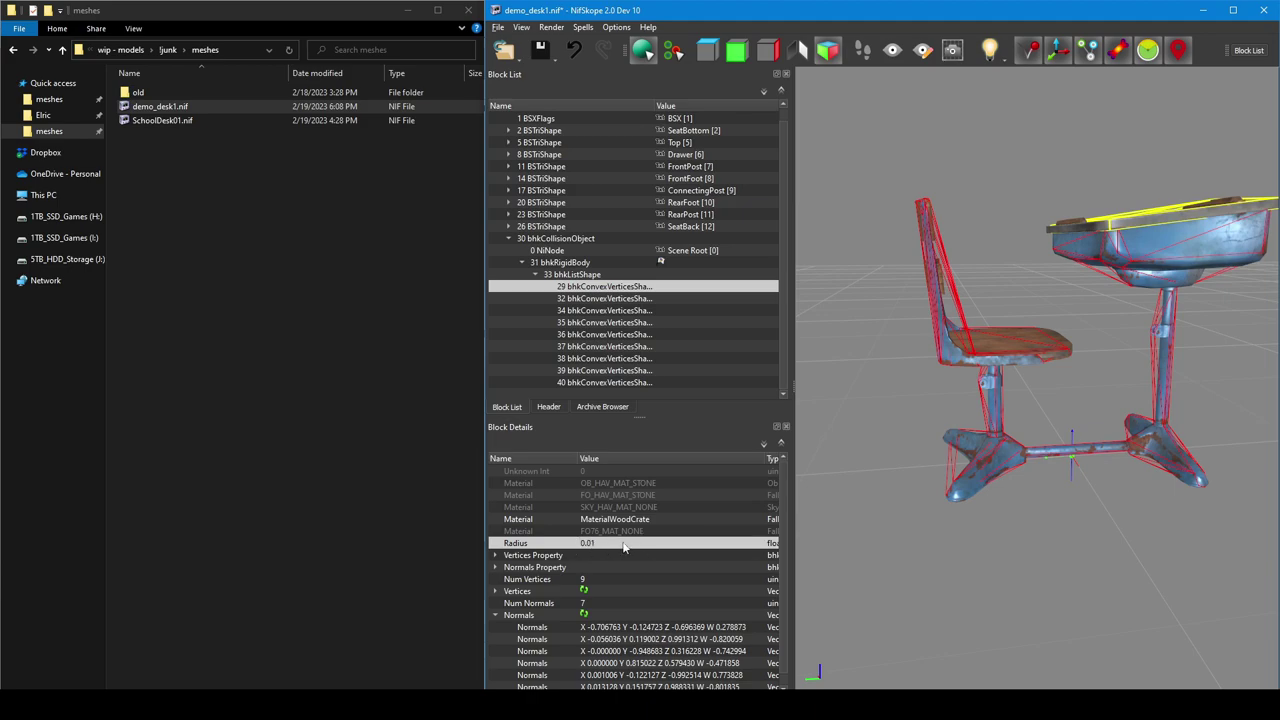
click(623, 544)
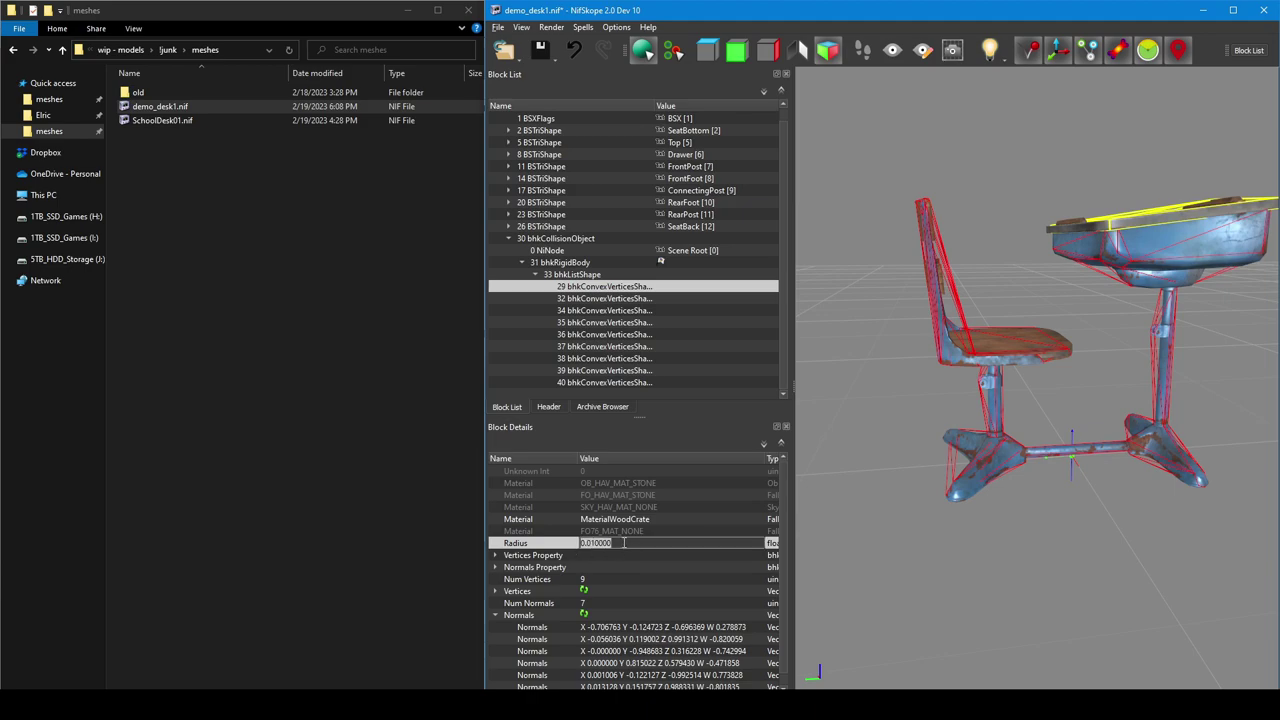
click(911, 431)
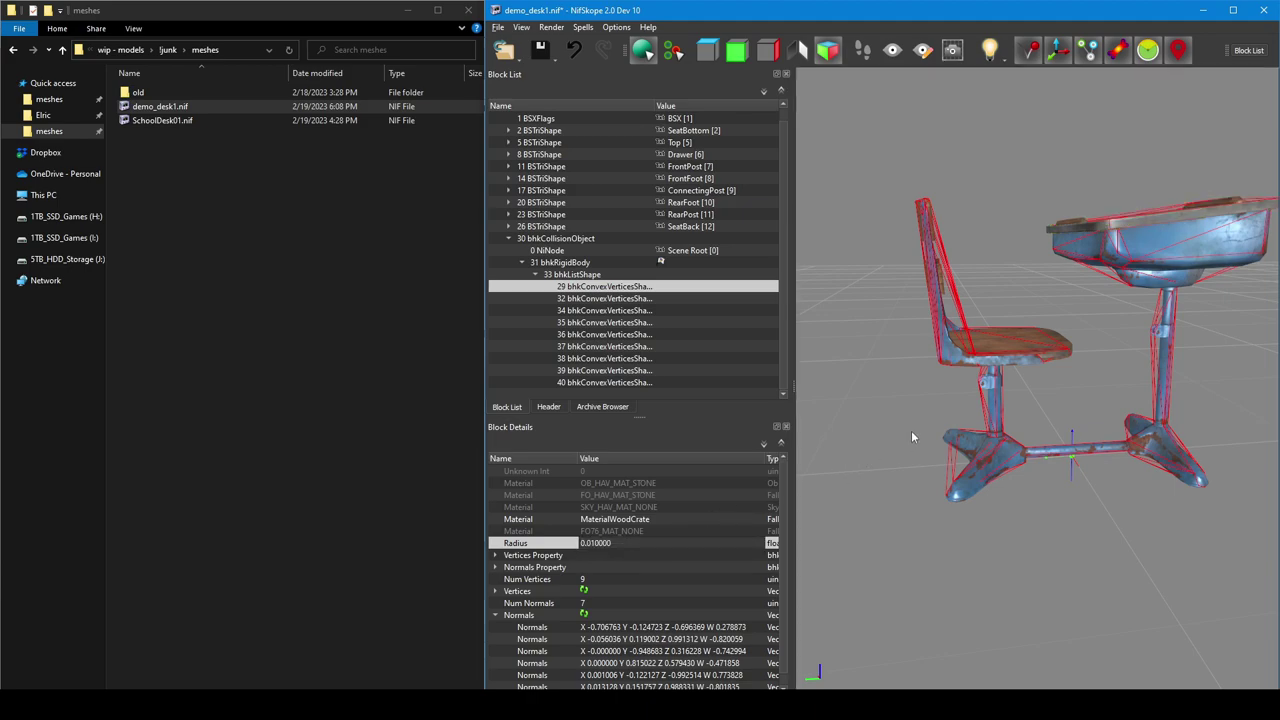
Set the radius to 0.01 on the drawer, front post, front foot and connecting post collision hulls.
click(608, 300)
click(600, 546)
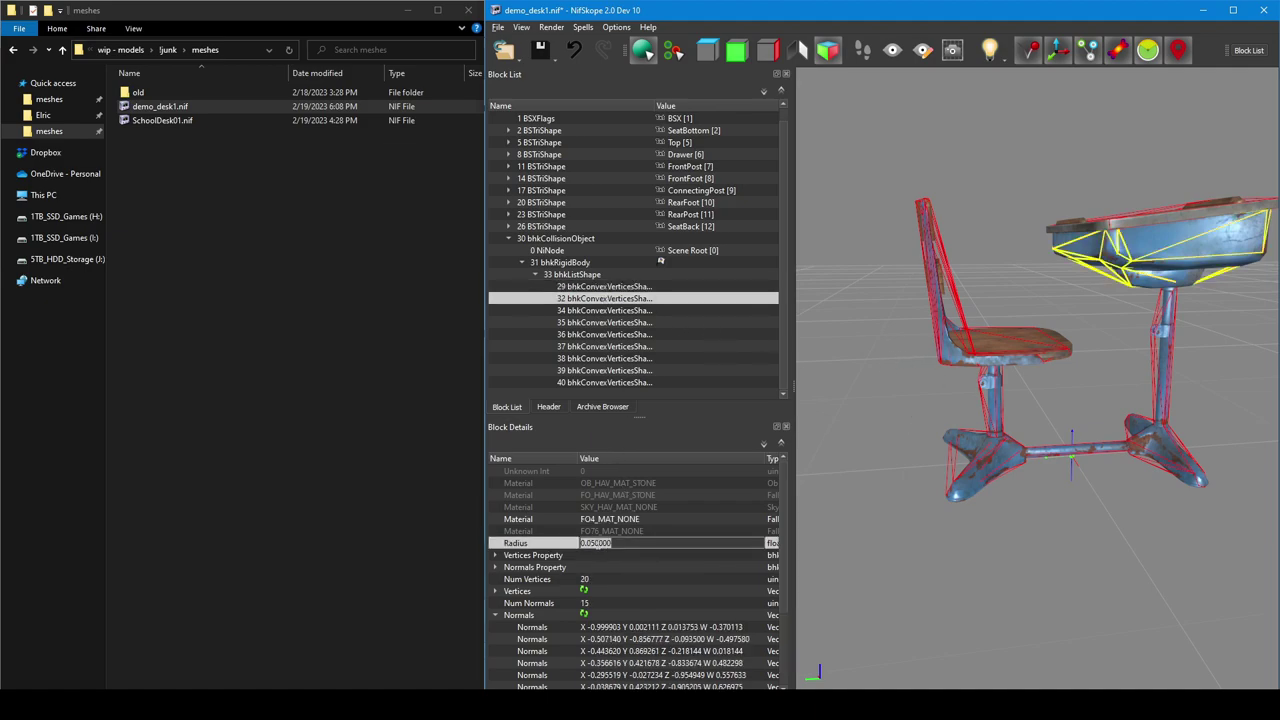
click(626, 312)
click(615, 543)
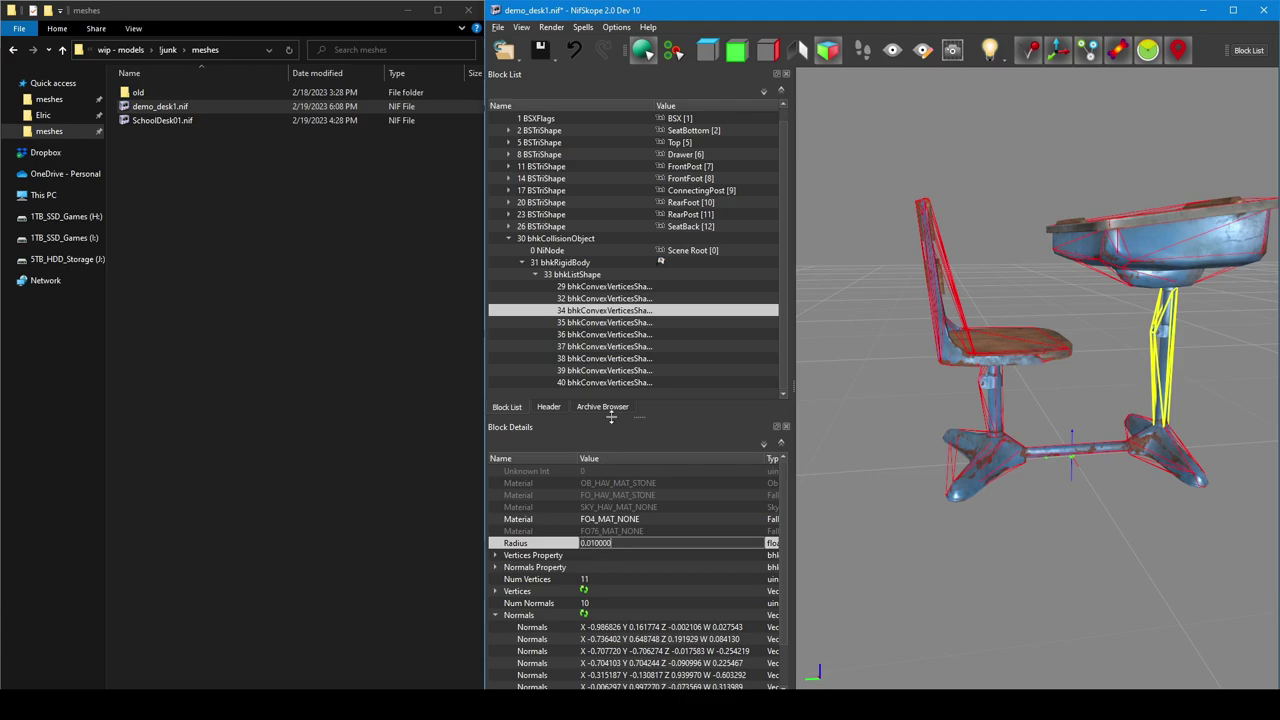
click(625, 323)
click(621, 545)
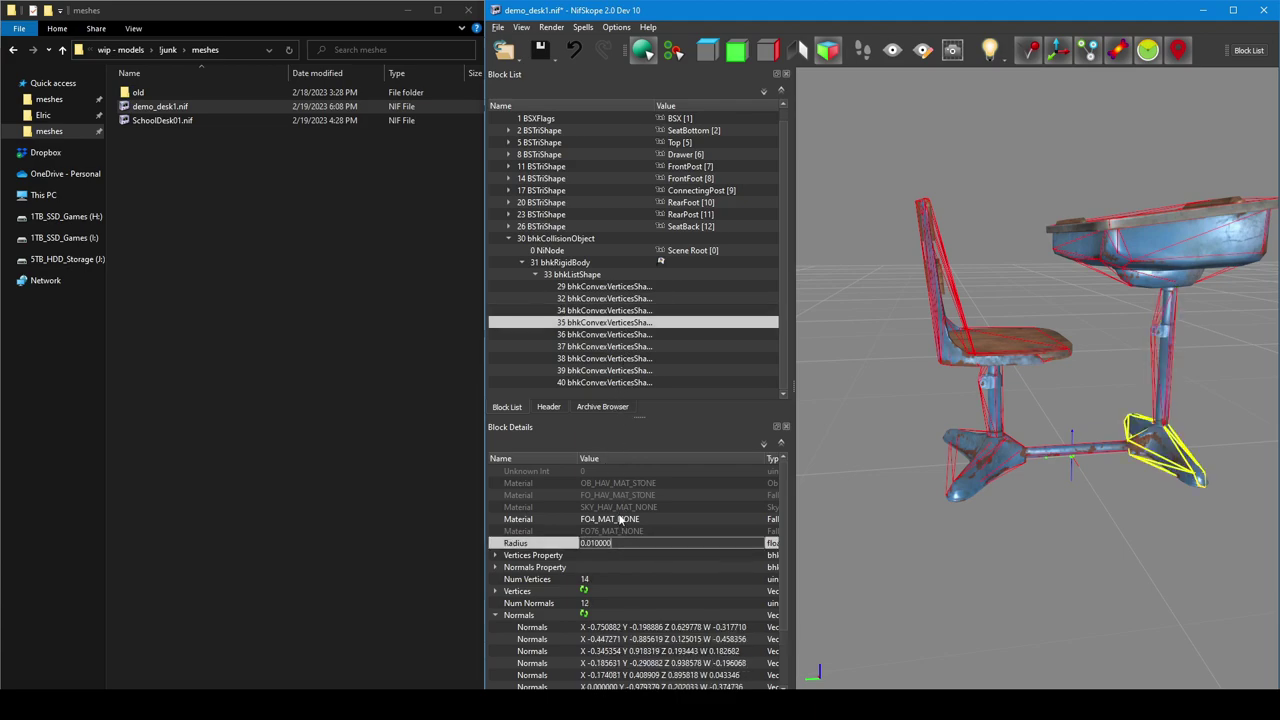
click(622, 336)
click(618, 543)
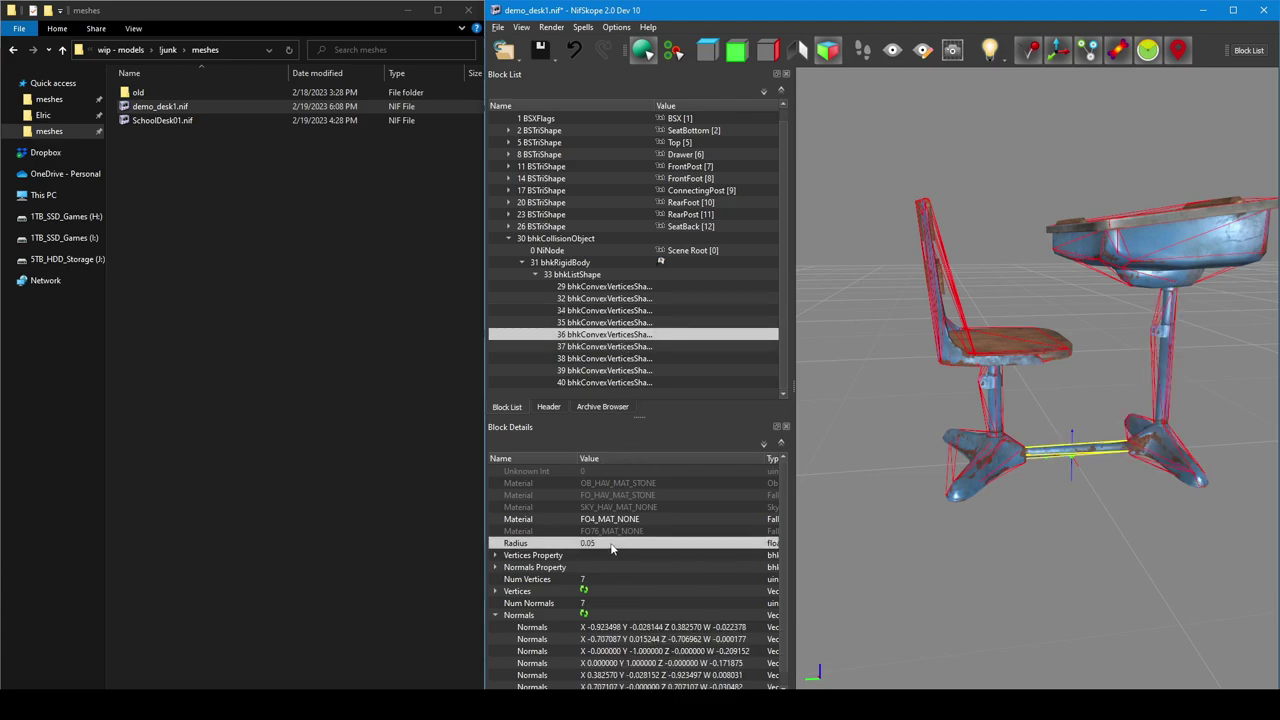
Set the radius to 0.01 on the rear foot, rear post, seat bottom and seat back collision hulls.
click(632, 347)
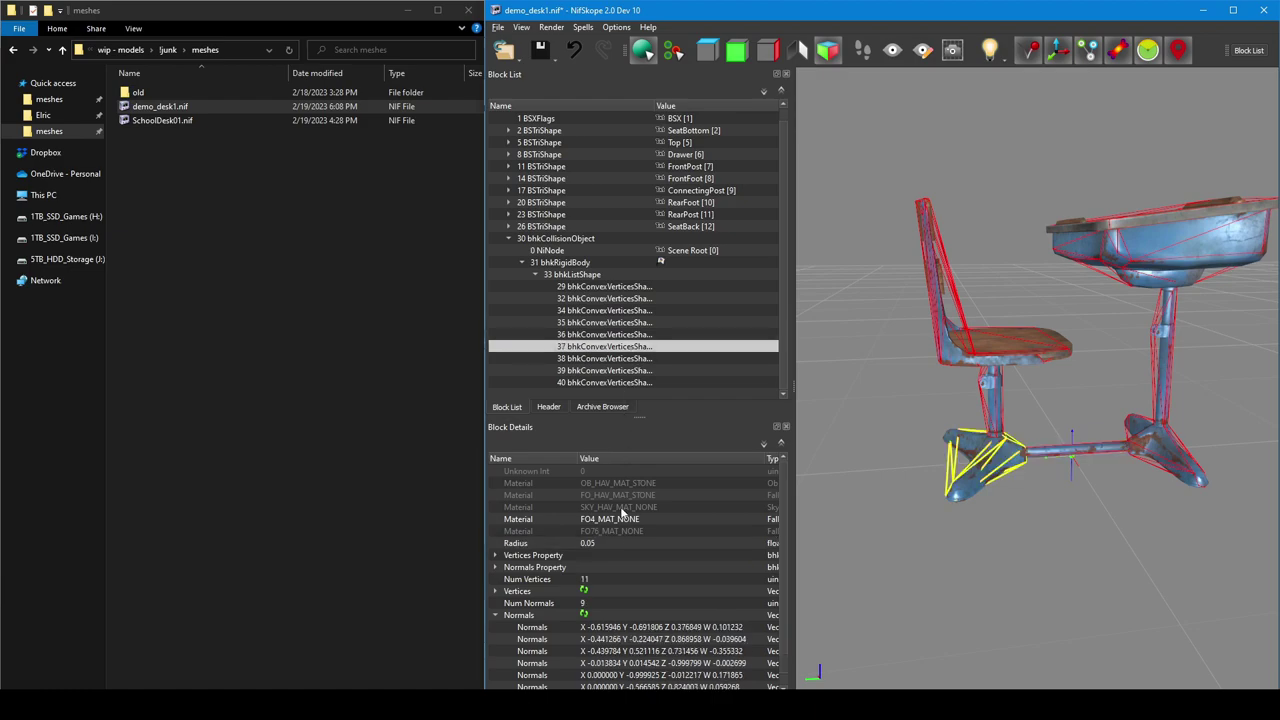
click(622, 546)
click(621, 359)
click(624, 542)
click(628, 371)
click(622, 543)
click(626, 384)
click(628, 543)
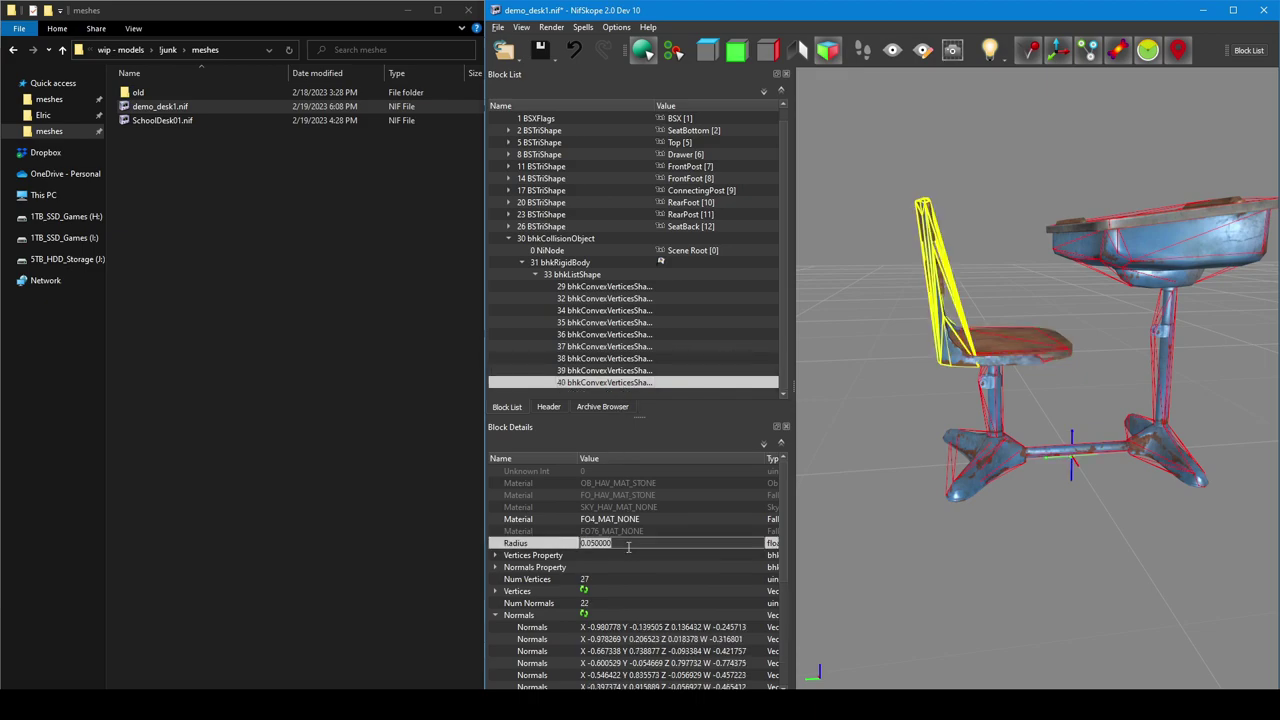
text(0.01)
click(632, 520)
Examine the drawer, front post, front foot, seat bottom and seat back collision hulls and the material options for the seat back hull.
click(661, 299)
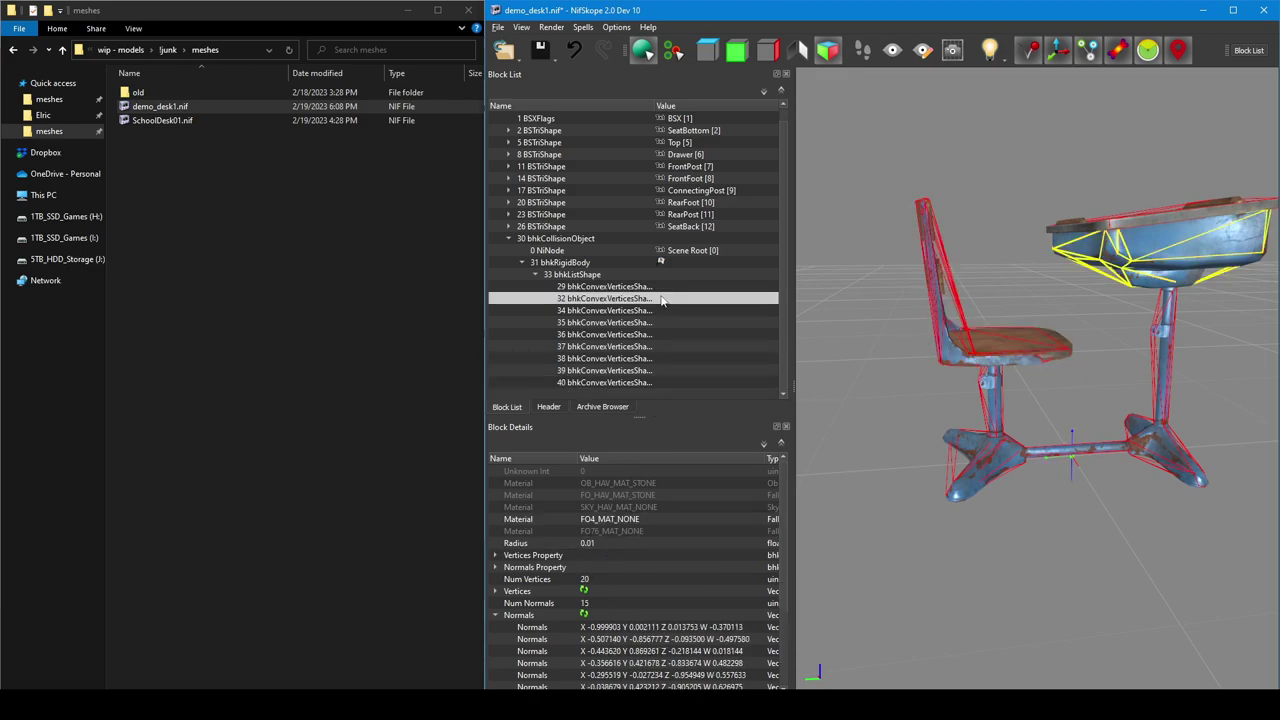
click(656, 311)
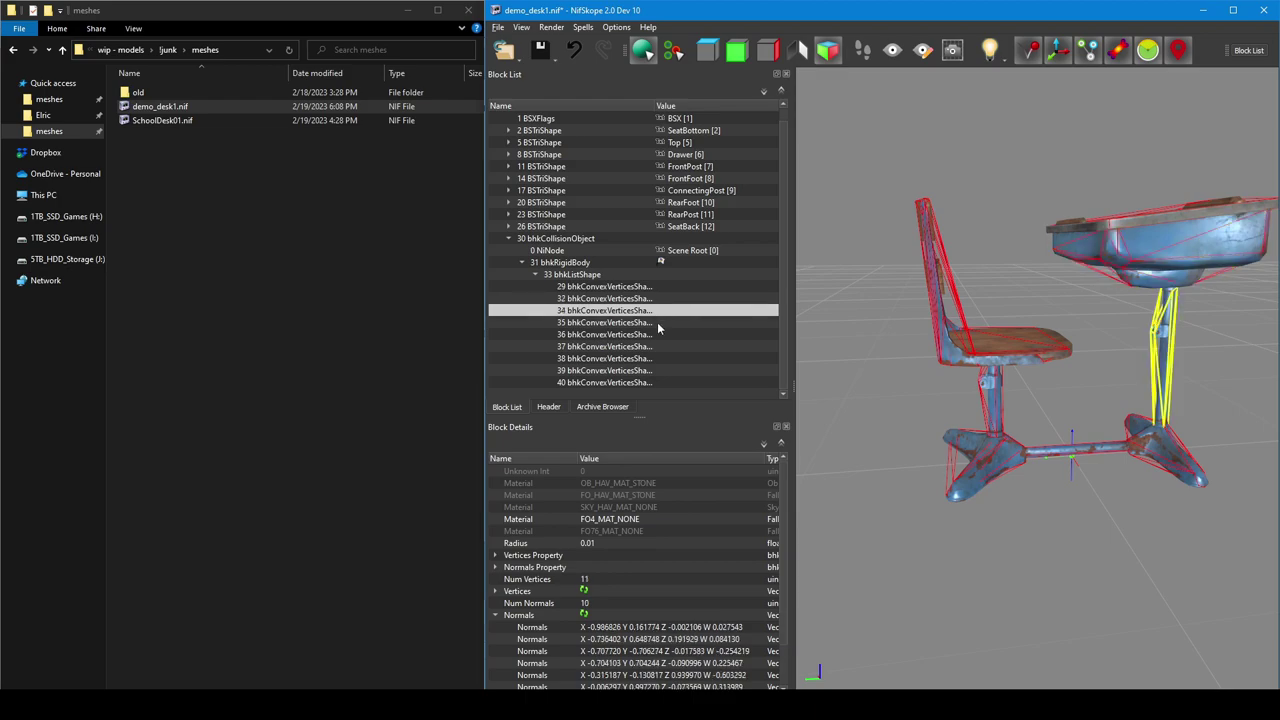
click(657, 322)
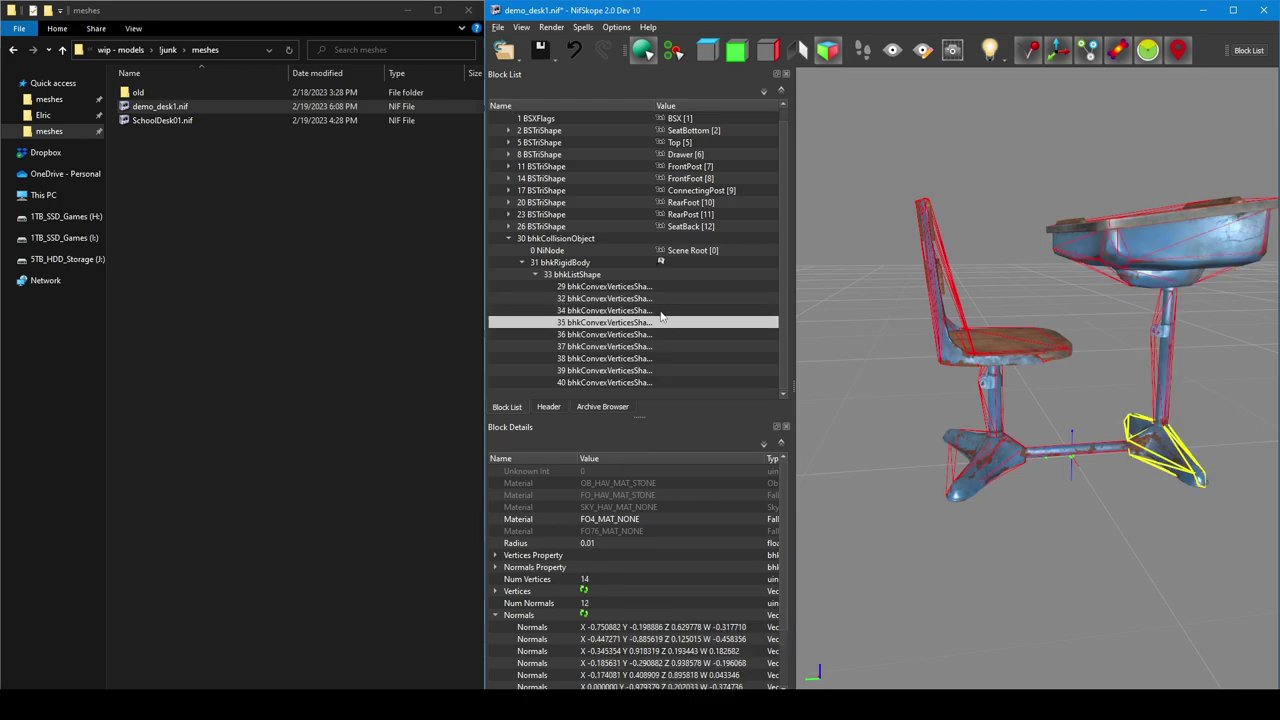
click(1022, 343)
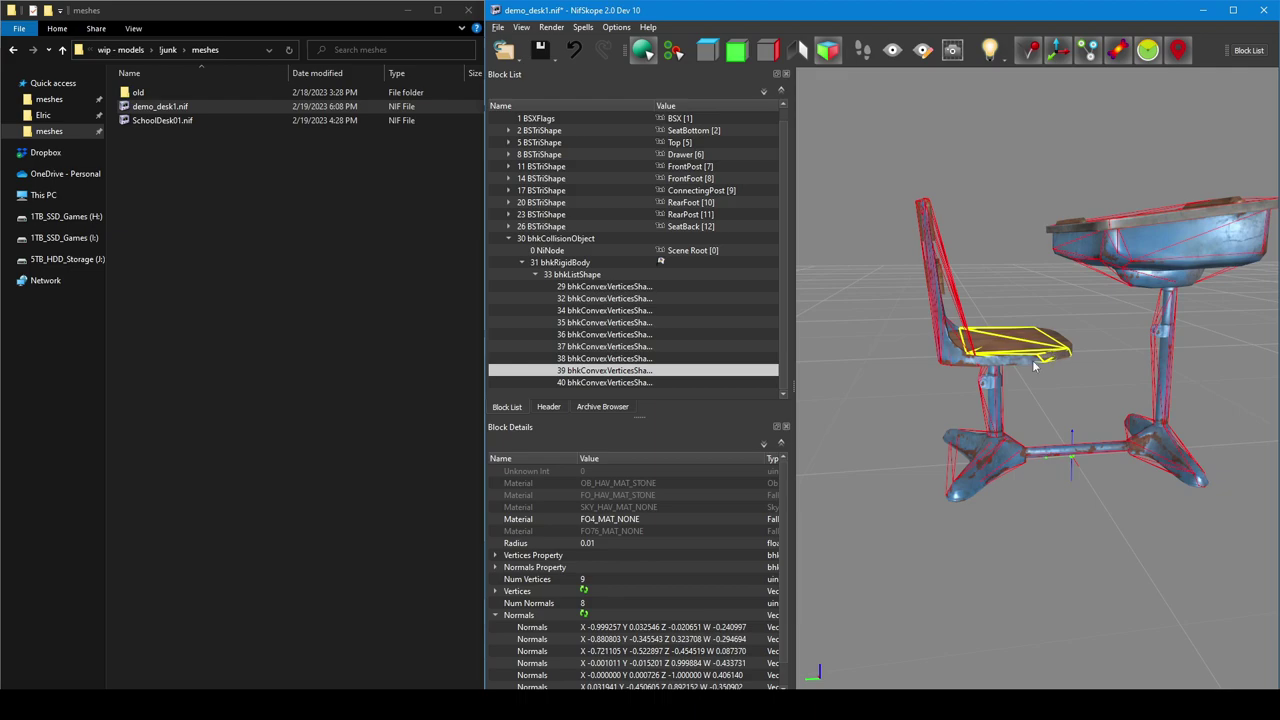
click(1008, 368)
drag(1006, 369, 1040, 363)
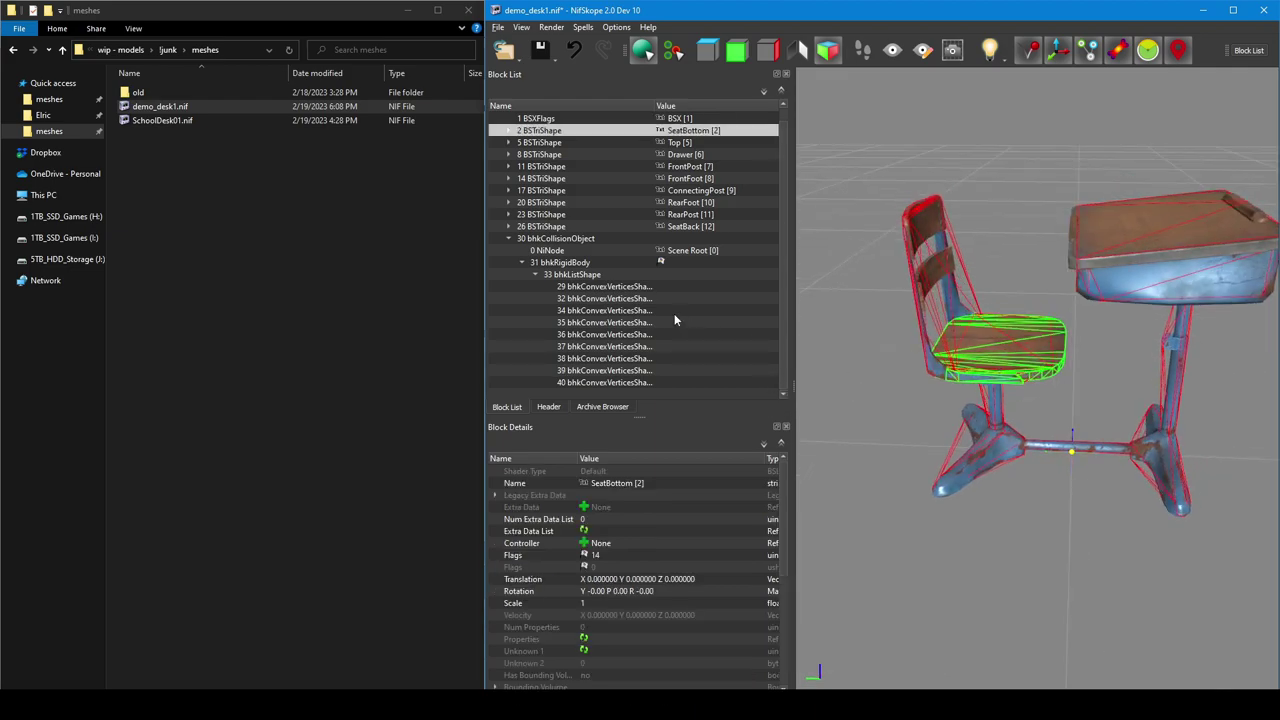
click(636, 383)
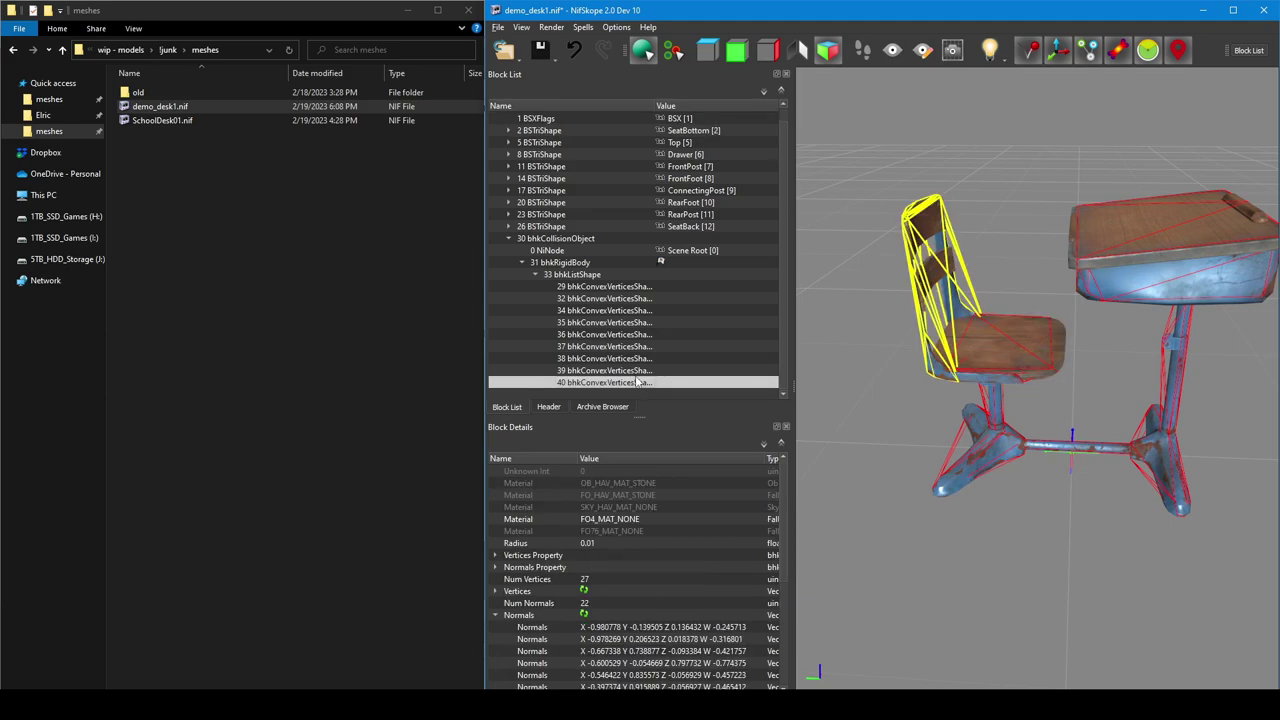
double_click(633, 521)
click(650, 520)
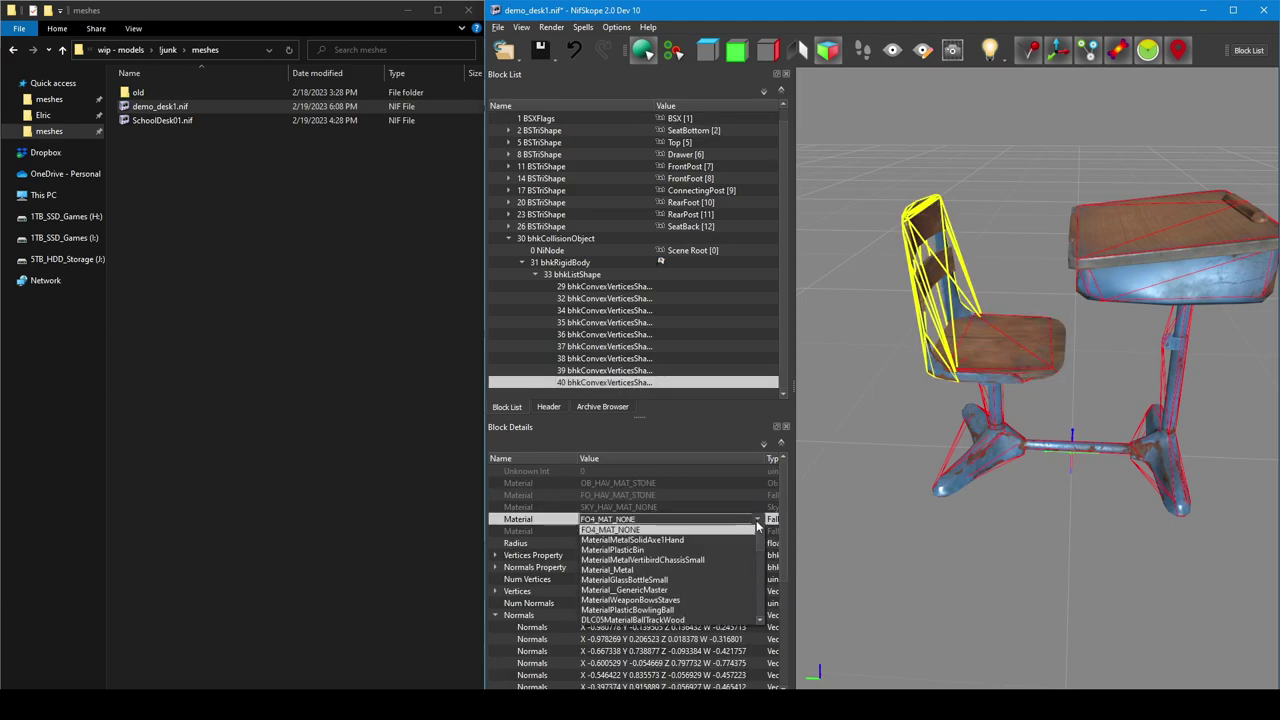
key(Escape)
Set the Fallout 4 collision material of the seat bottom hull to MaterialWoodCrate.
click(637, 371)
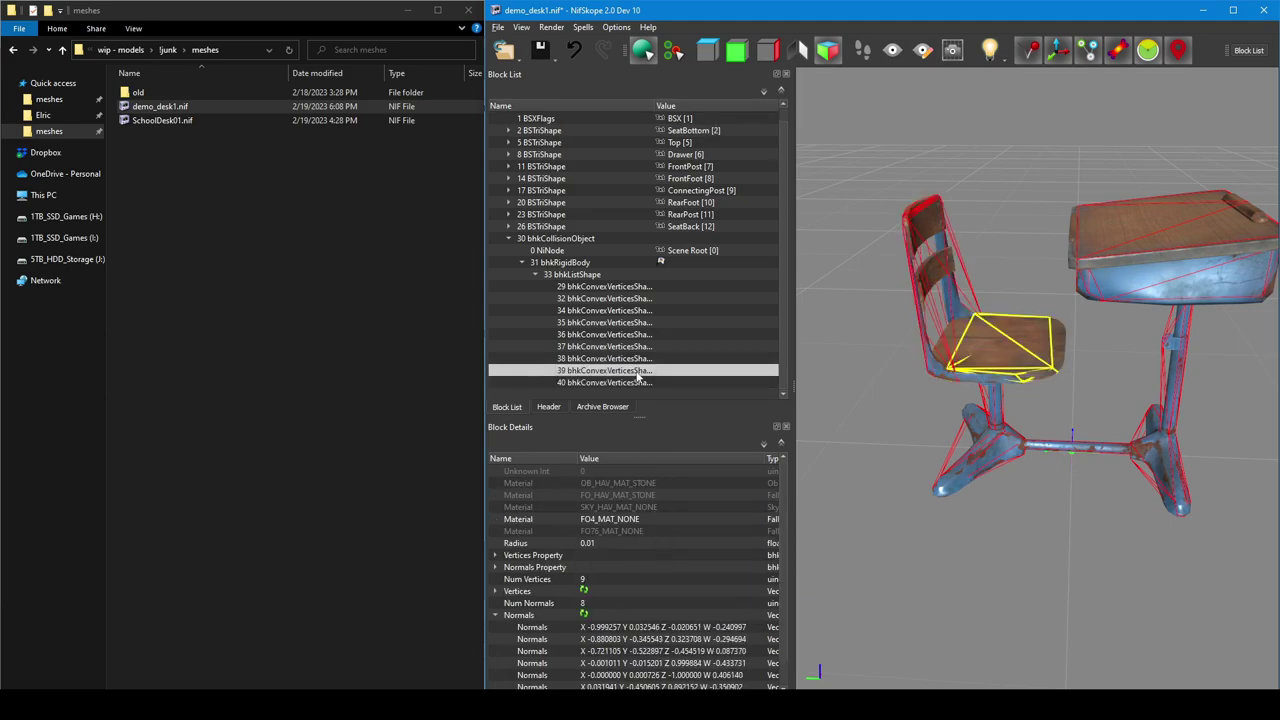
double_click(753, 518)
click(753, 519)
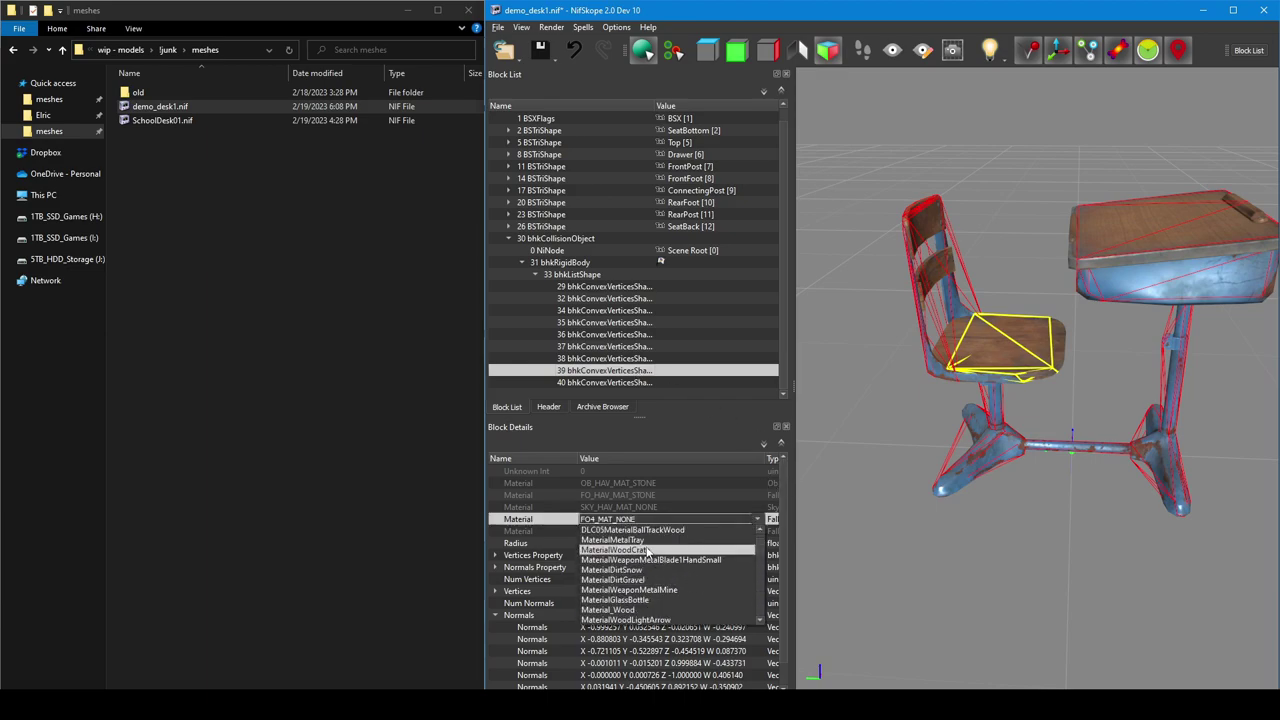
click(685, 549)
Set the Fallout 4 collision material of the rear post and rear foot hulls to Material_Metal.
click(646, 359)
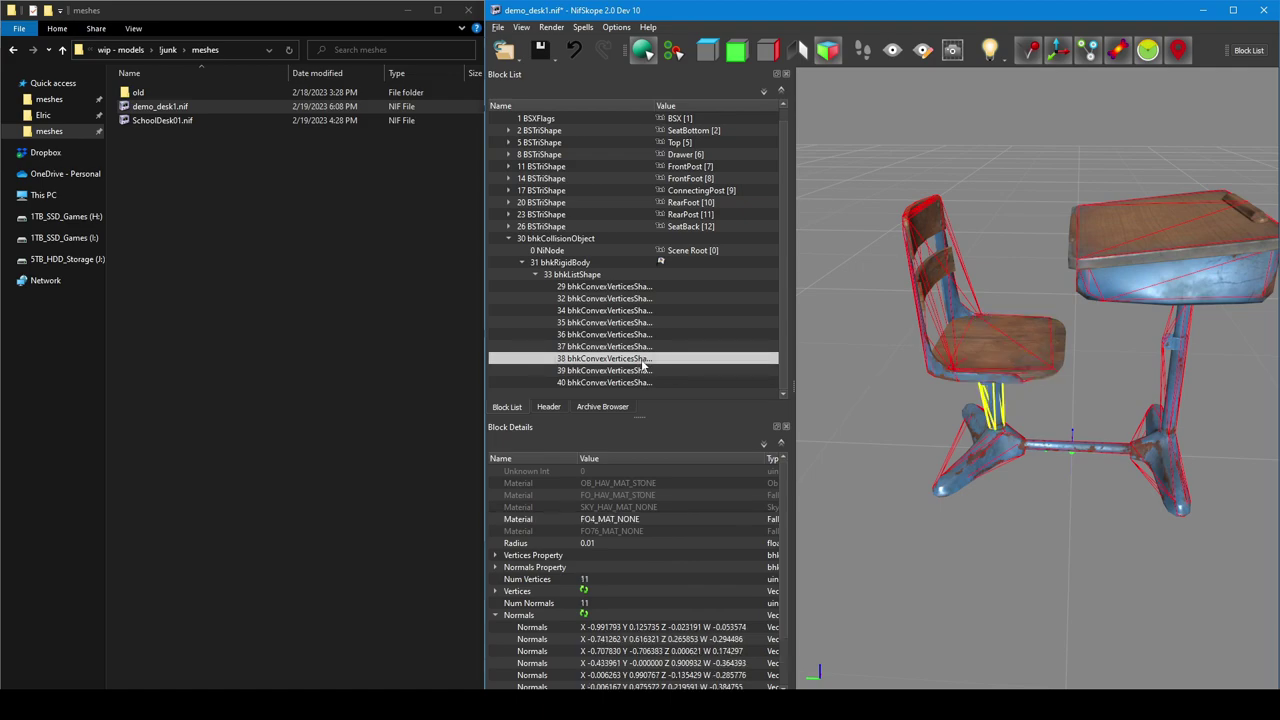
double_click(753, 519)
click(753, 519)
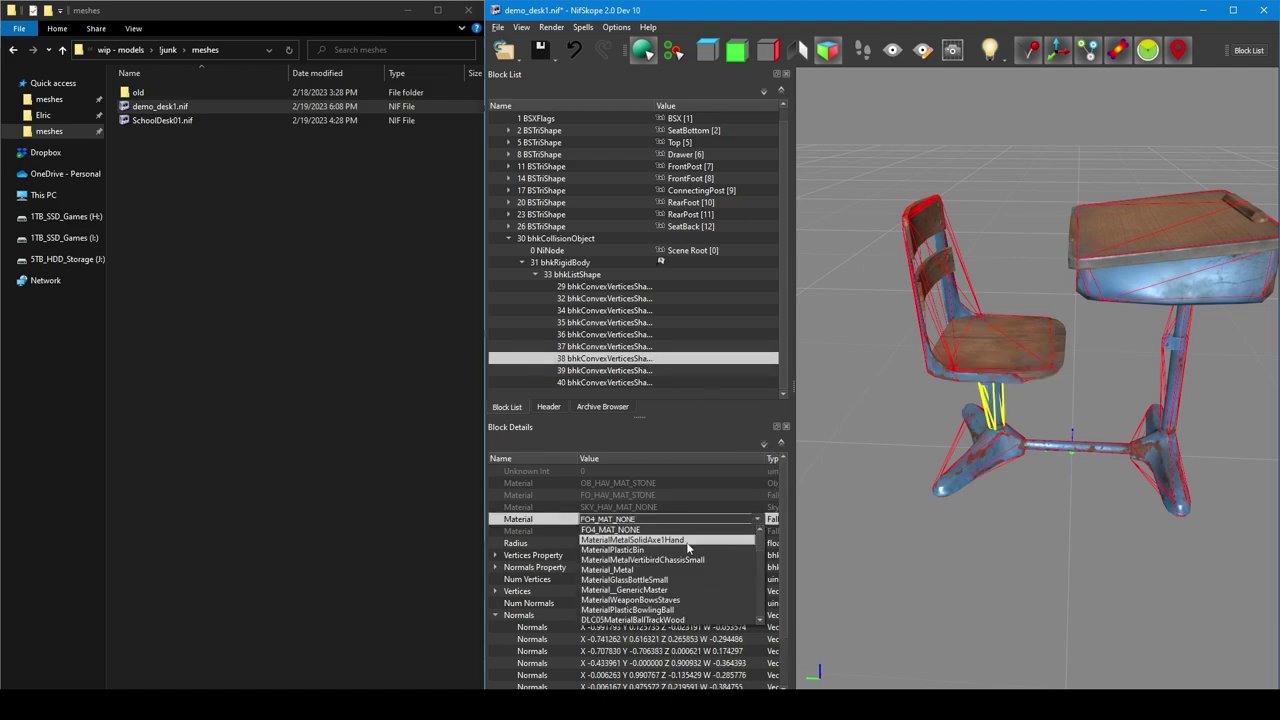
click(664, 569)
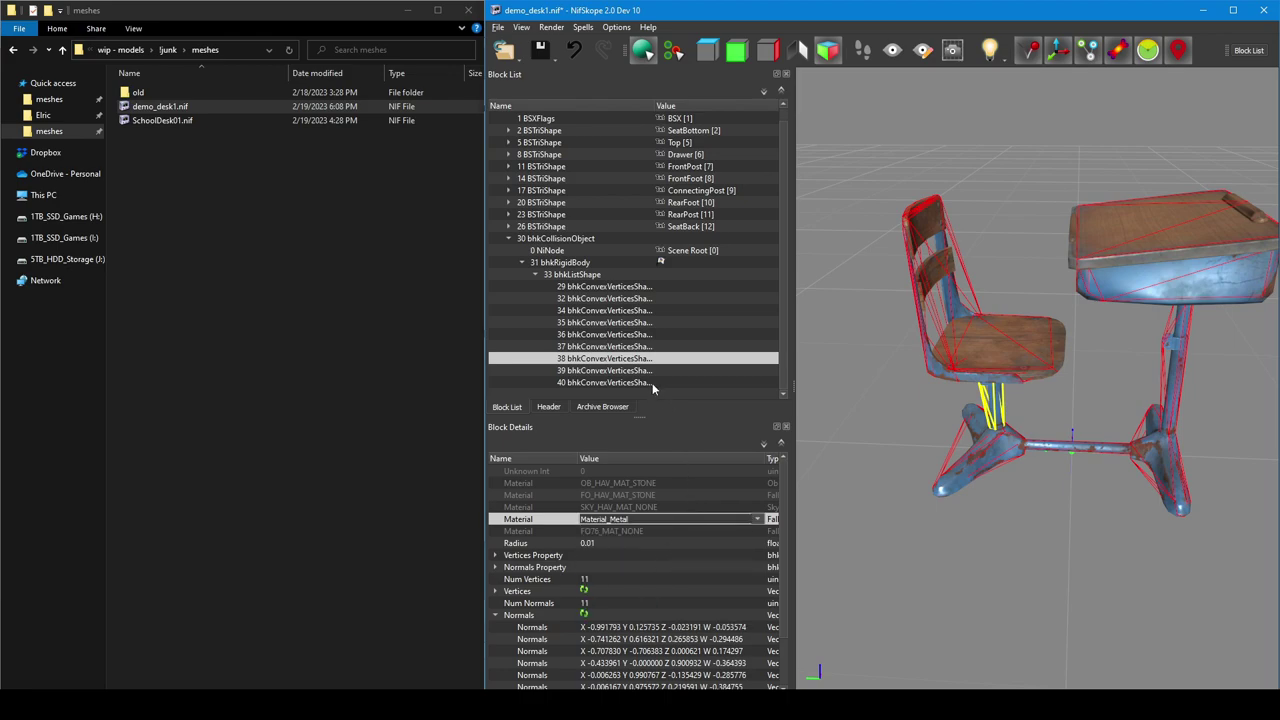
click(650, 347)
double_click(750, 519)
click(756, 519)
click(664, 569)
Set the Fallout 4 collision material of the connecting post and front foot hulls to Material_Metal.
click(650, 334)
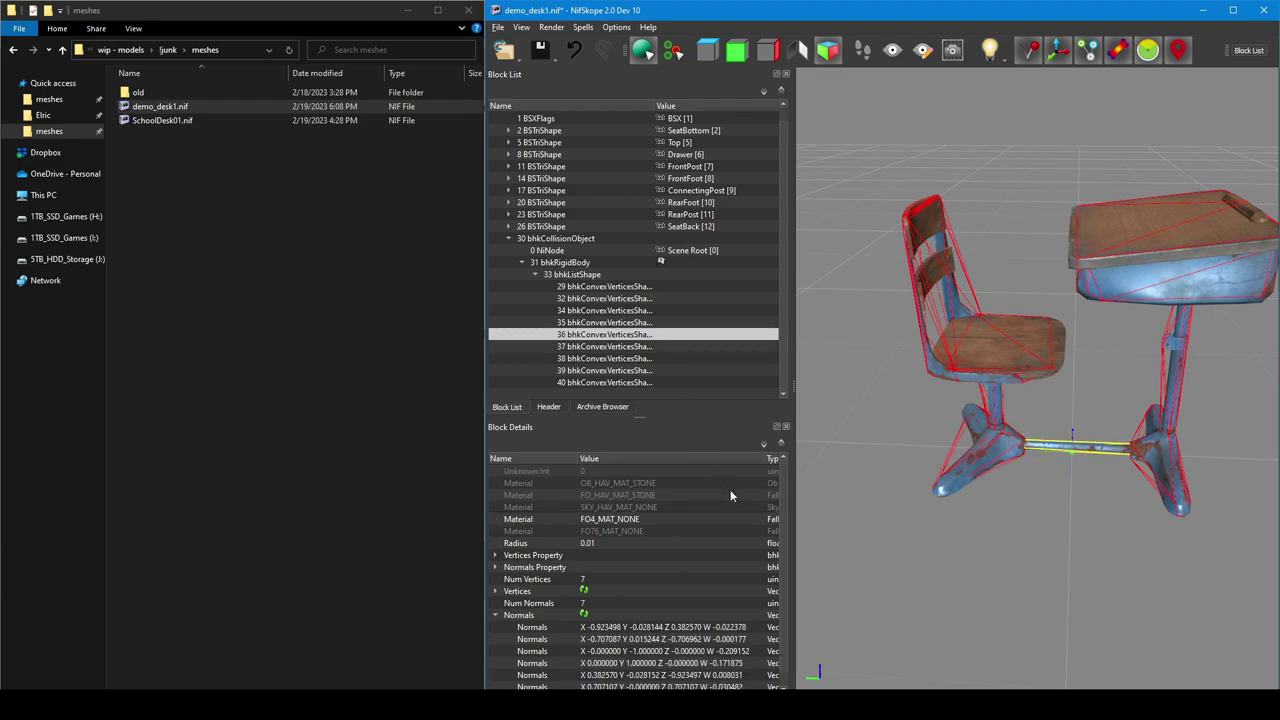
double_click(750, 519)
click(757, 519)
click(687, 570)
click(646, 323)
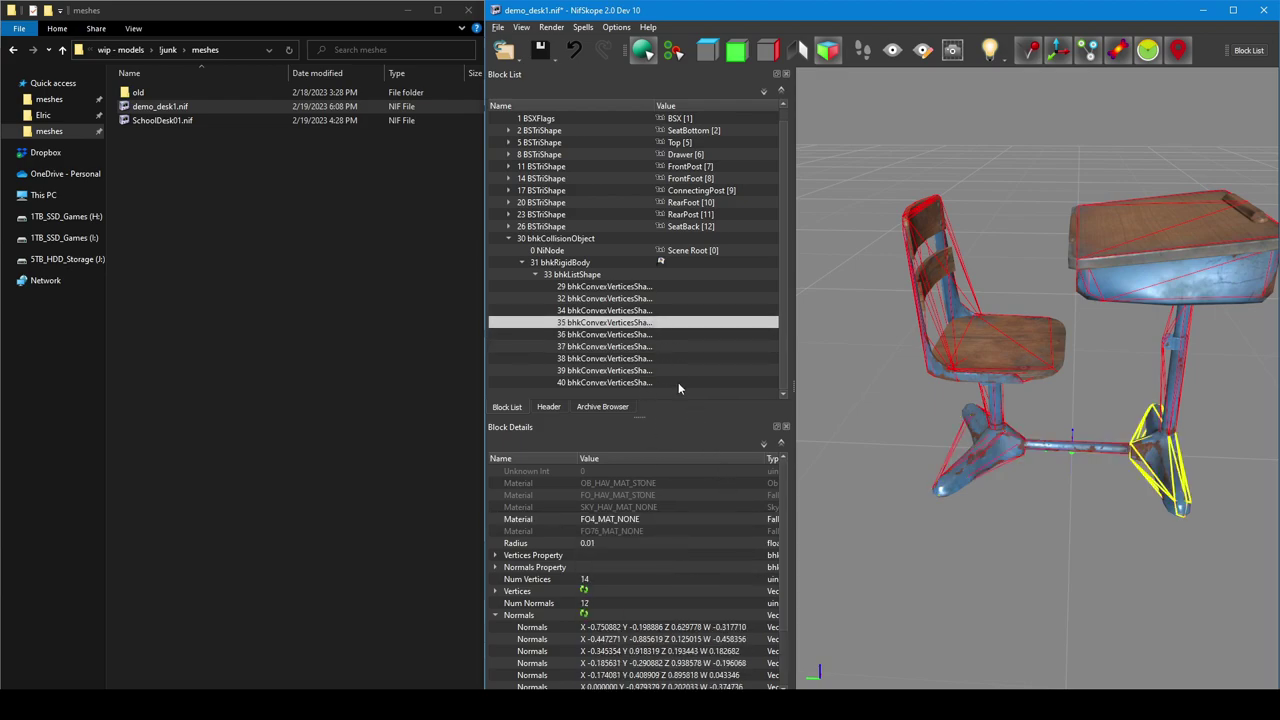
double_click(758, 520)
click(756, 519)
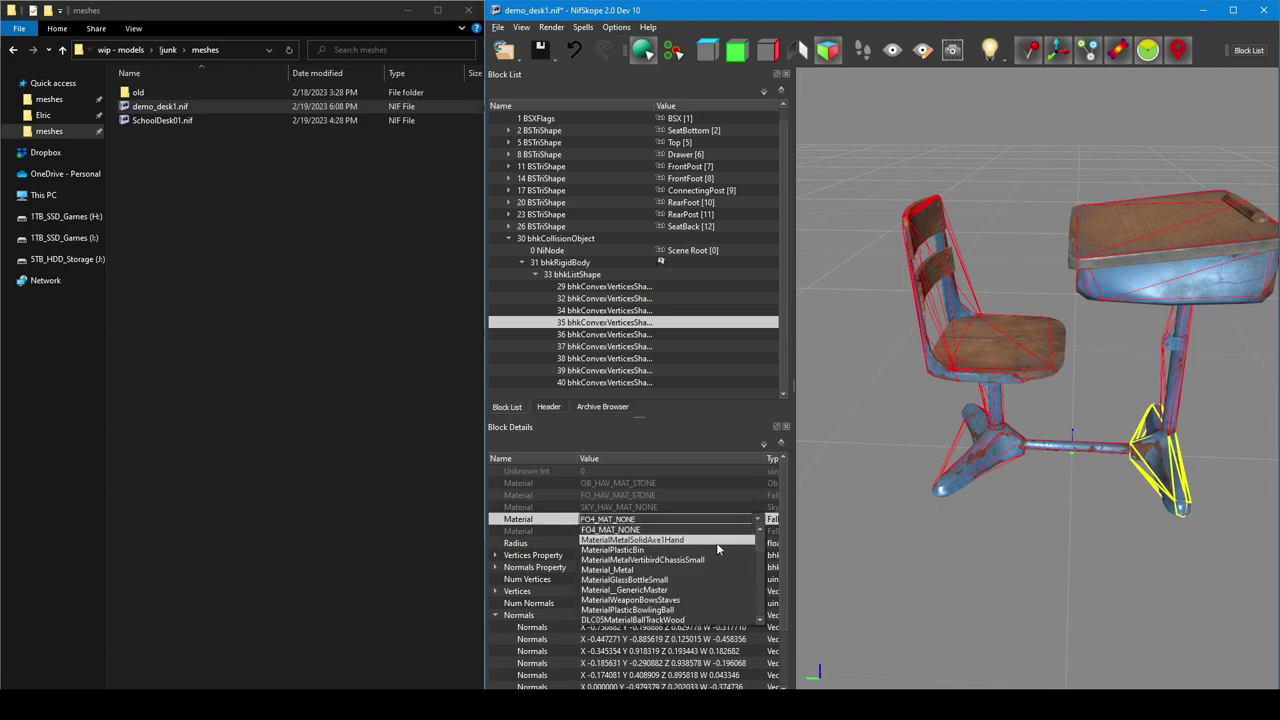
click(661, 572)
Set the Fallout 4 collision material of the front post and drawer hulls to Material_Metal.
click(649, 311)
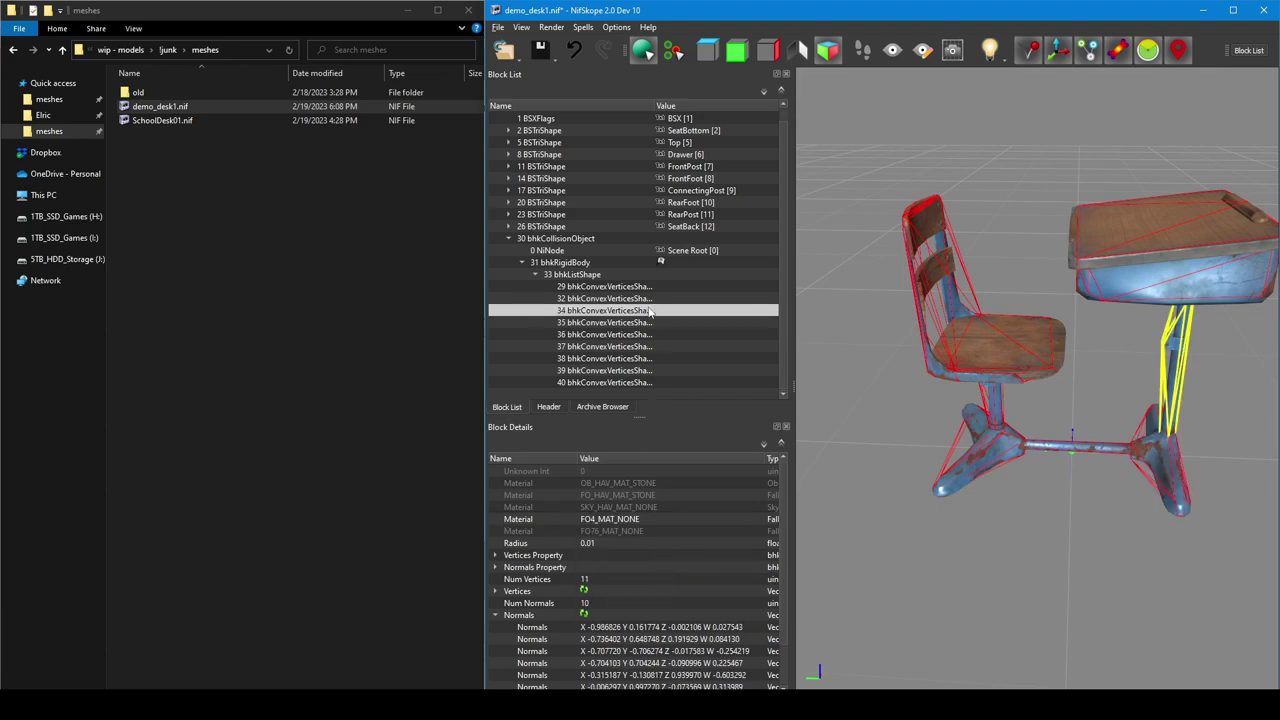
double_click(757, 520)
click(757, 520)
click(672, 563)
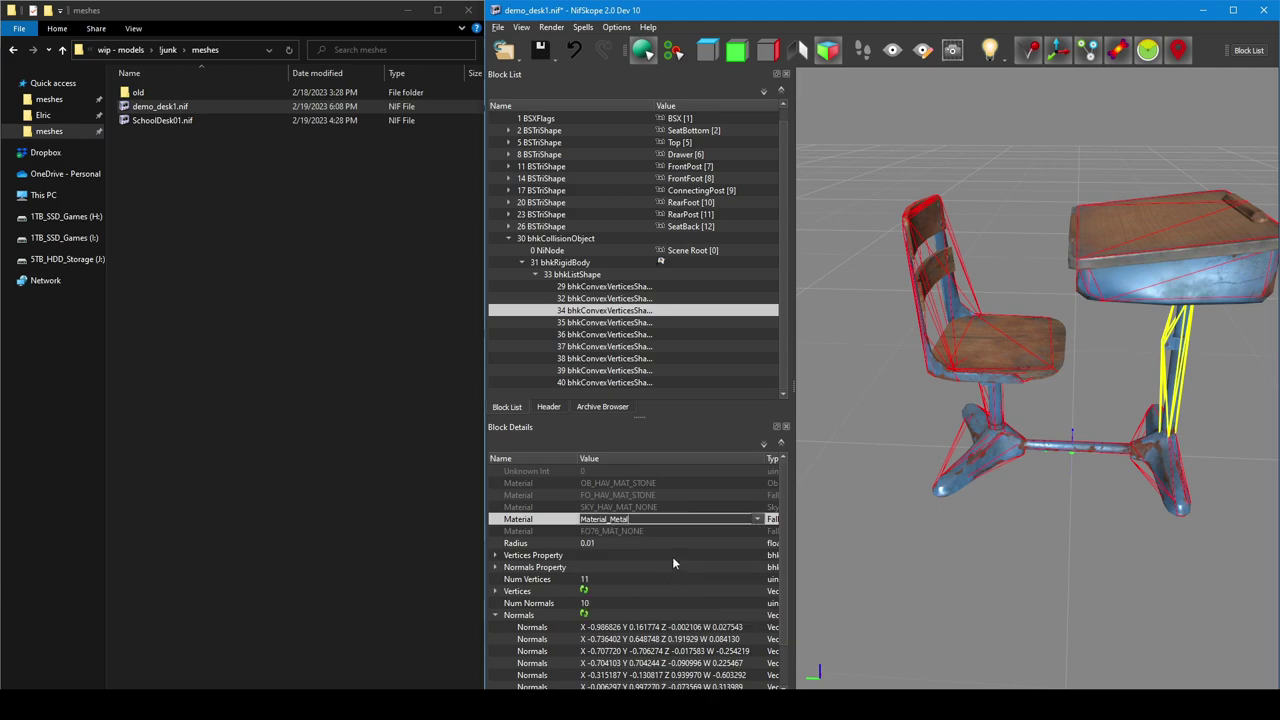
click(657, 299)
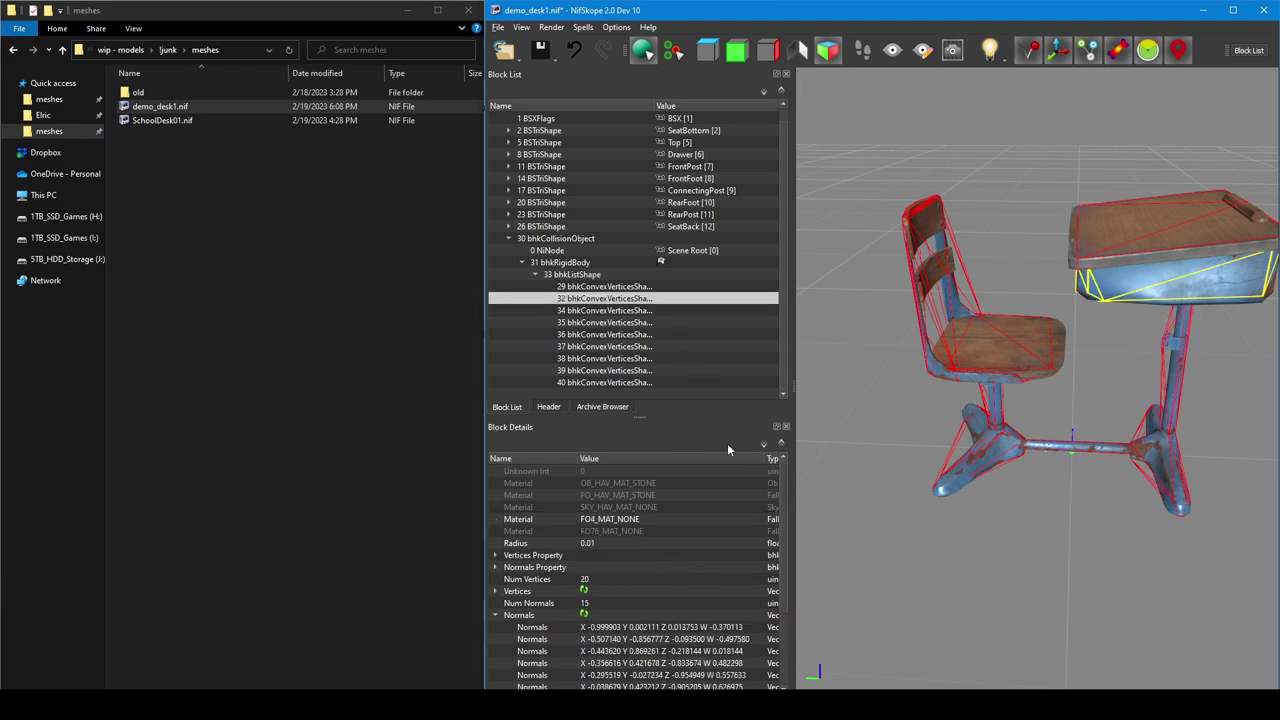
double_click(755, 520)
click(757, 520)
click(701, 567)
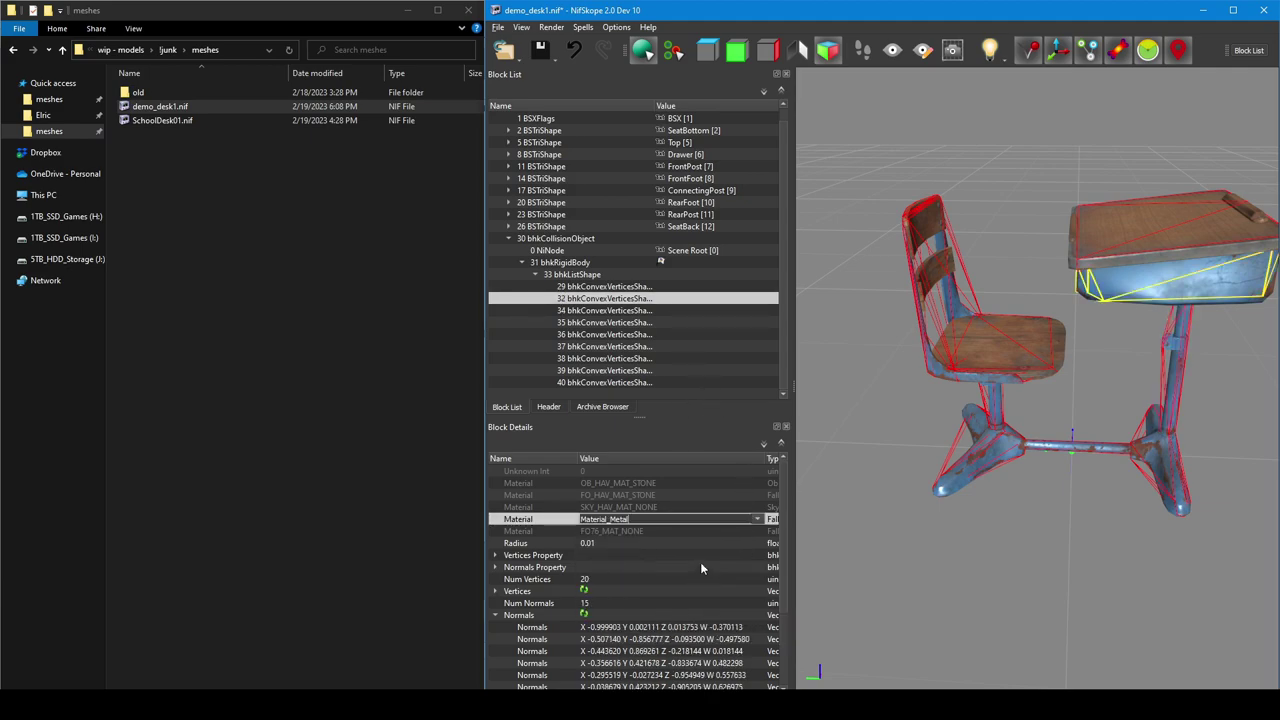
click(640, 288)
drag(800, 400, 908, 400)
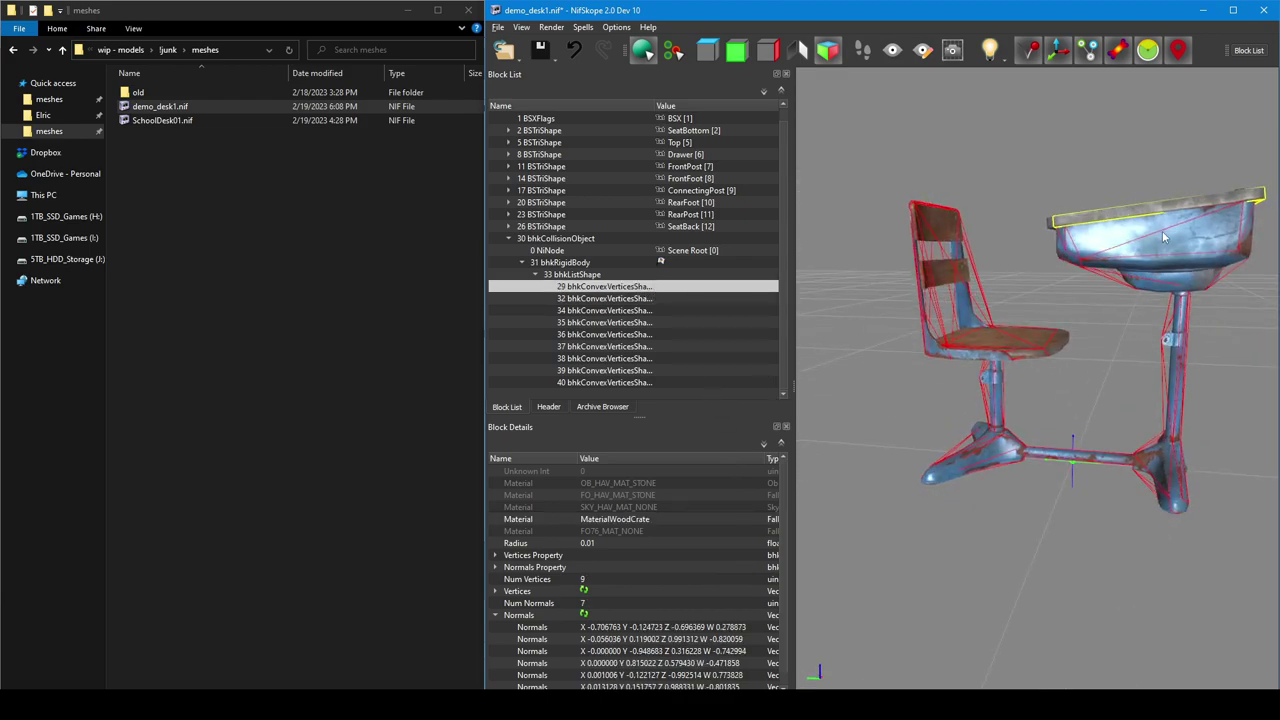
Reorder the blocks of demo_desk1.nif with the Sanitize spell.
drag(1135, 218, 907, 180)
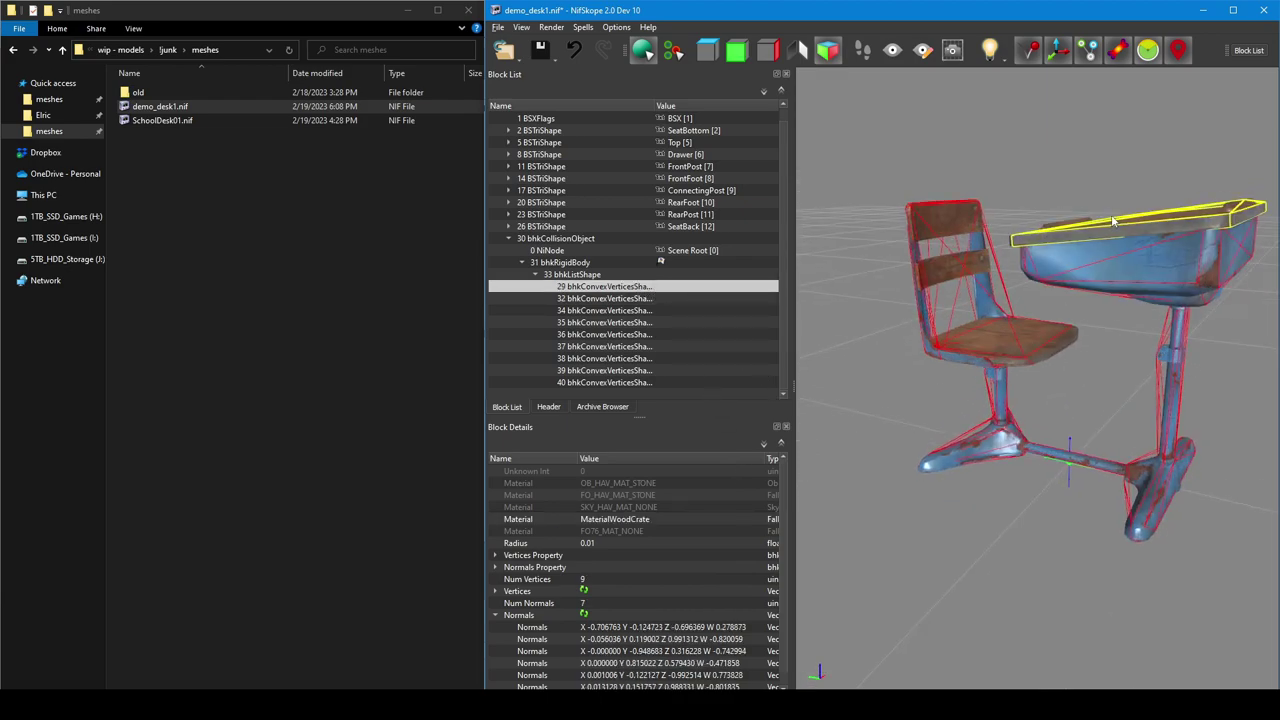
right_click(857, 187)
mouse_move(890, 241)
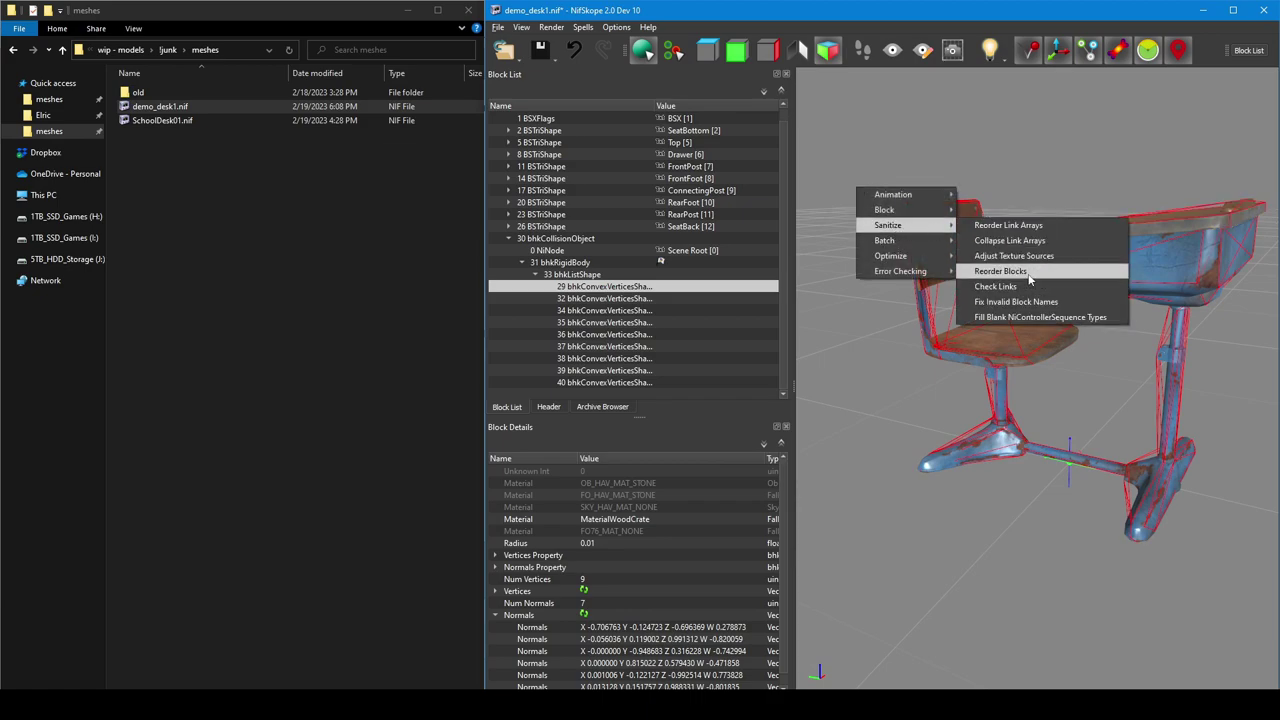
click(1000, 271)
drag(920, 313, 885, 368)
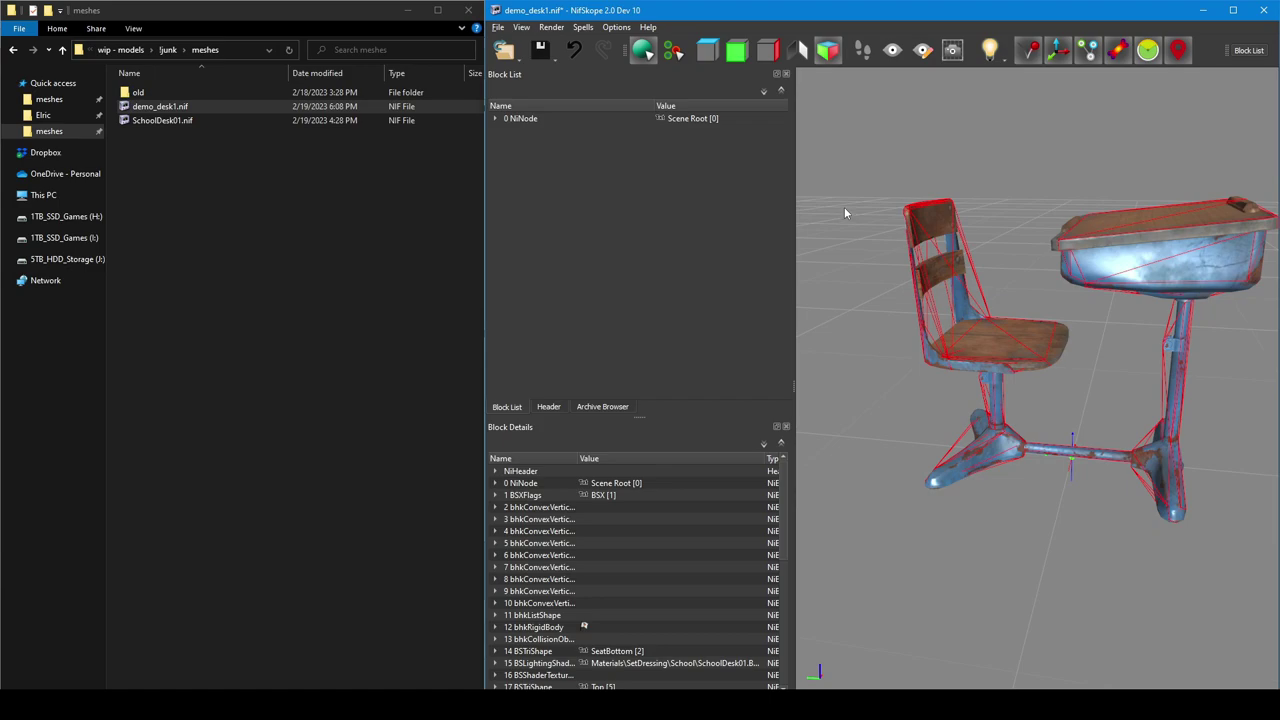
Save the model under the new file name demo_desk2_col.nif in the meshes folder.
click(546, 58)
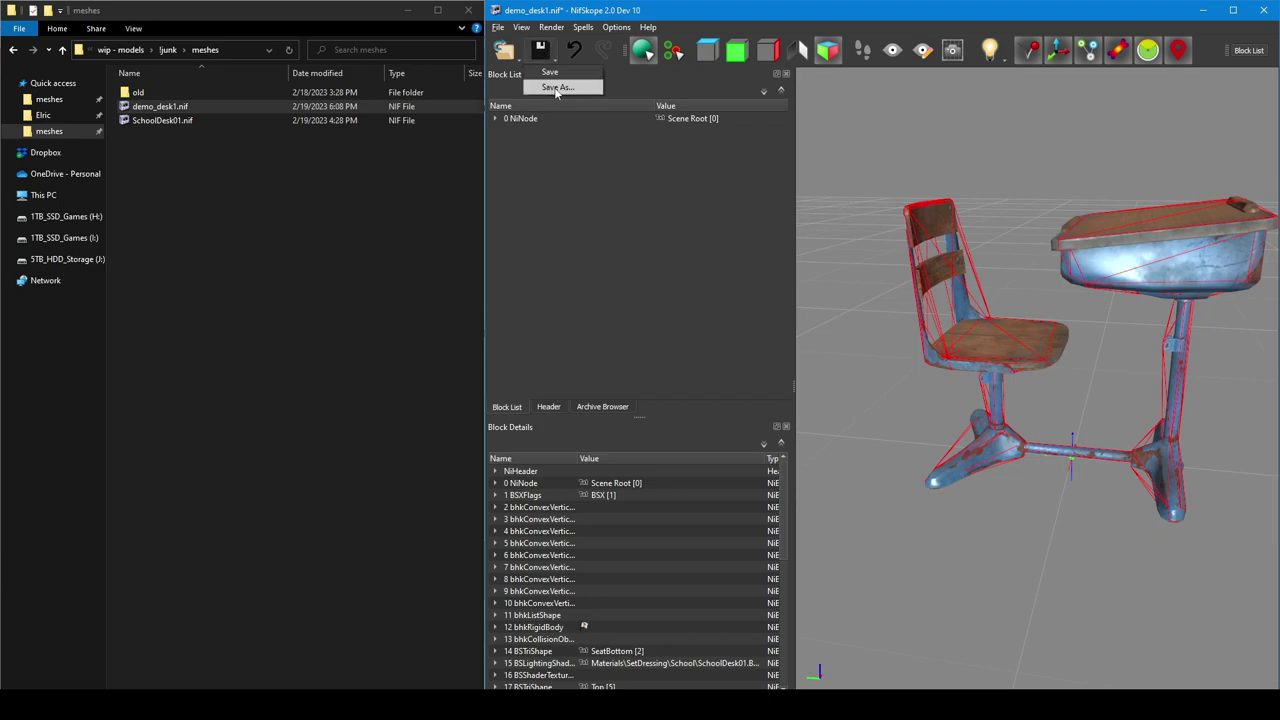
click(557, 88)
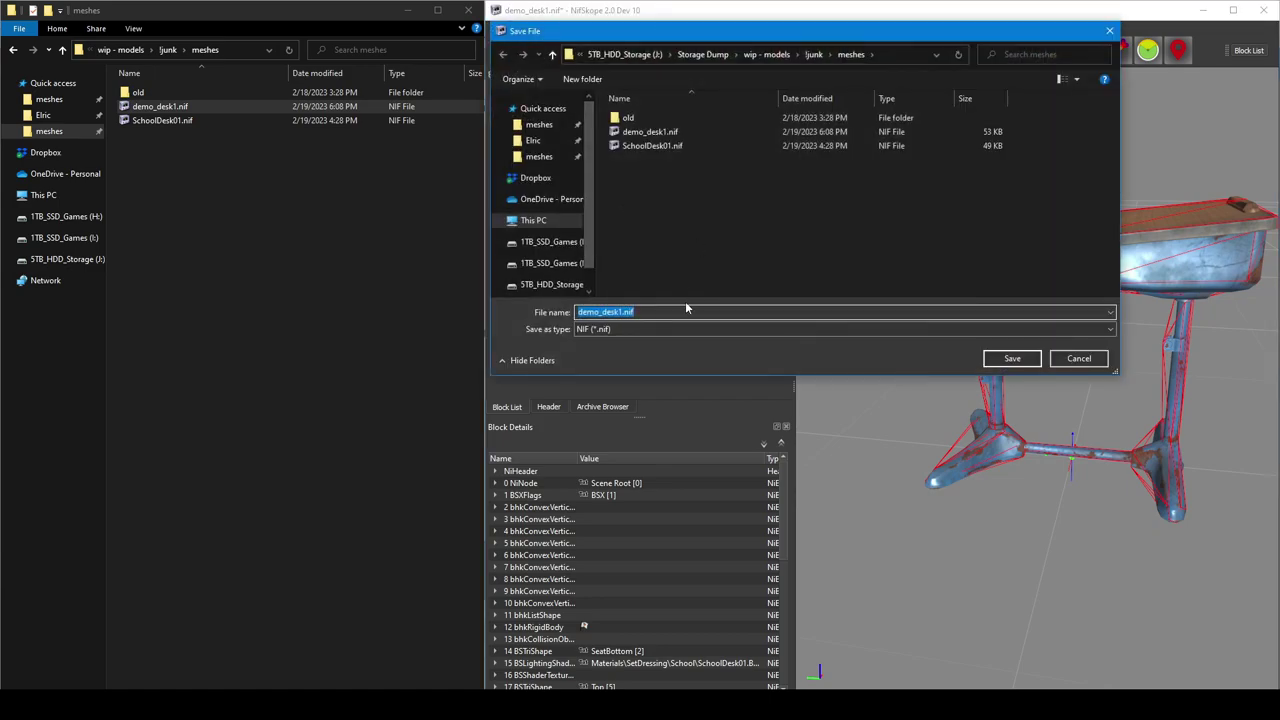
click(686, 311)
key(Left)
key(Left)
key(Left)
key(Left)
key(BackSpace)
text(2_col)
key(Return)
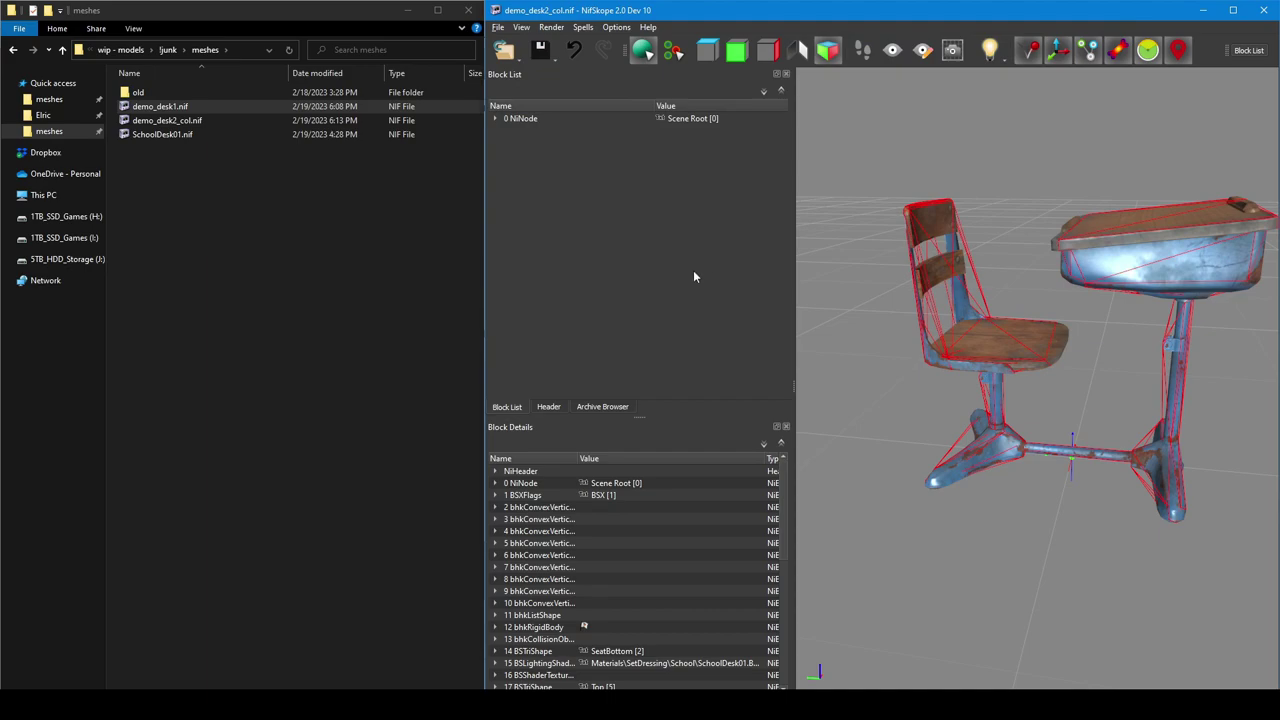
Select the desk's parts one after another in the model, from seat back to feet and seat, to examine their meshes and hulls.
click(950, 262)
click(982, 336)
click(1167, 257)
click(1167, 259)
click(1184, 392)
click(1164, 486)
click(1049, 455)
click(1005, 459)
click(1005, 376)
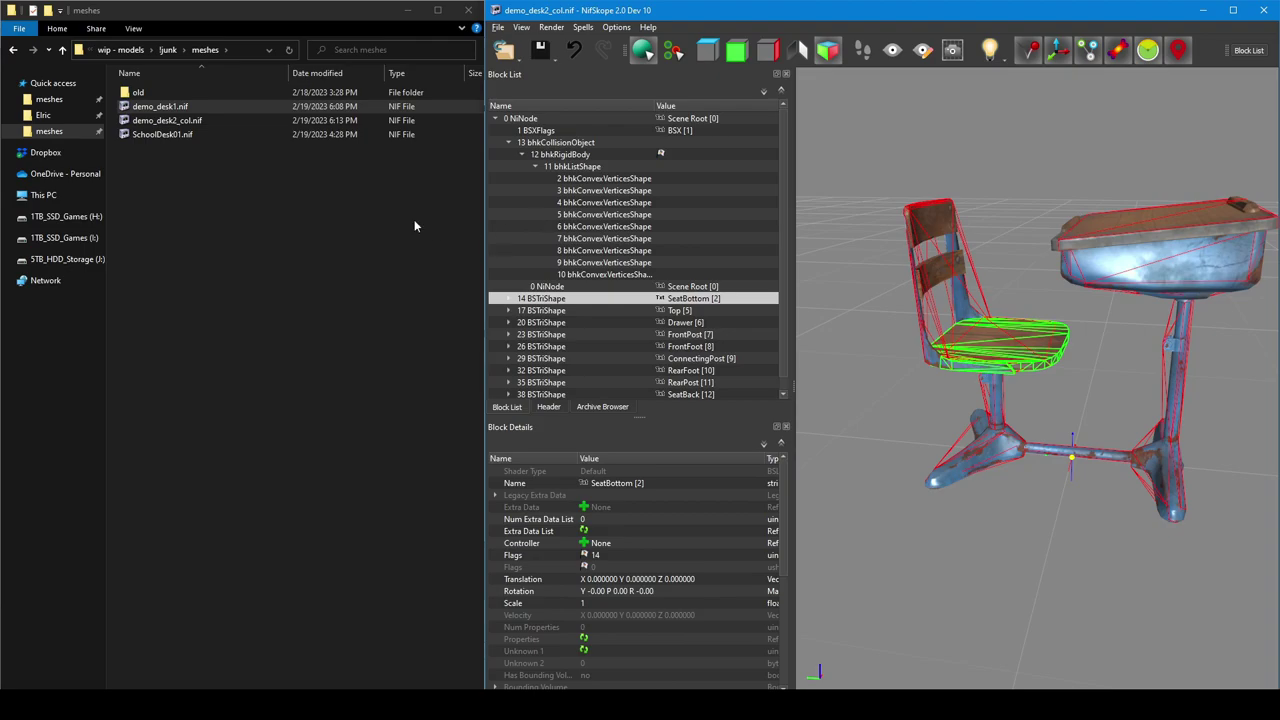
Open SchoolDesk01.nif in its own NifSkope window beside demo_desk2_col.nif.
double_click(168, 134)
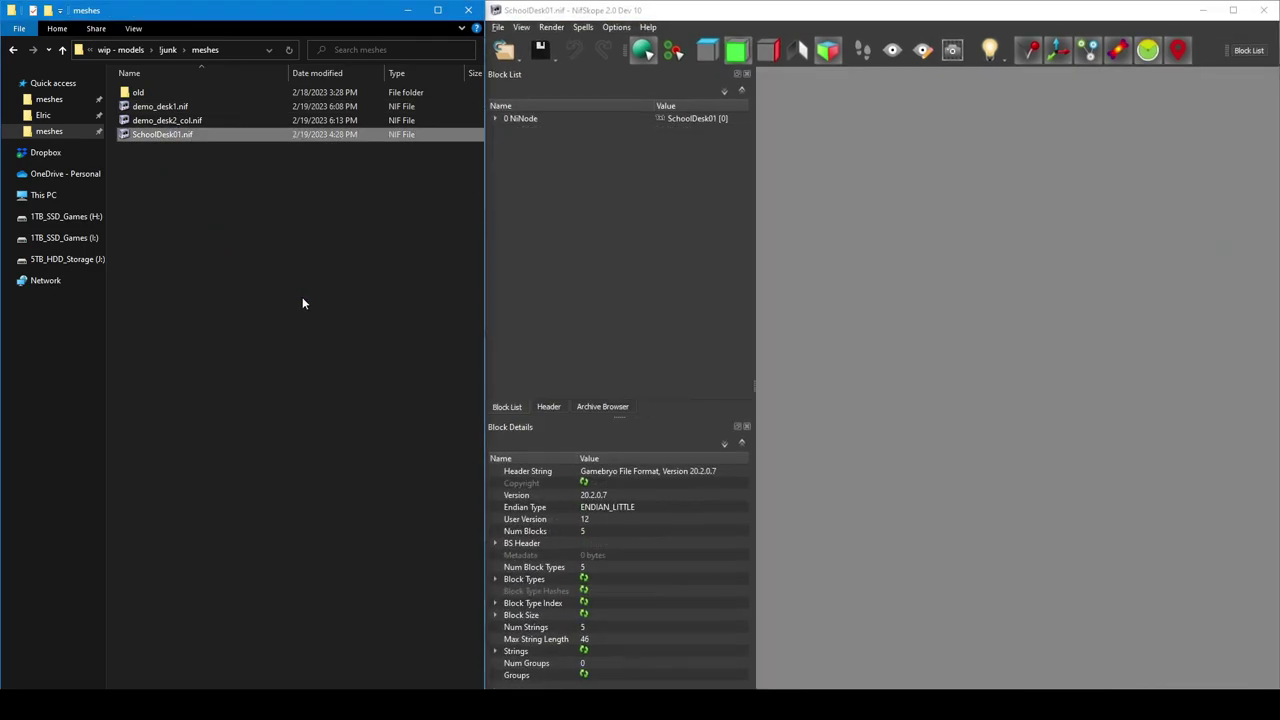
drag(797, 11, 1, 182)
click(1026, 285)
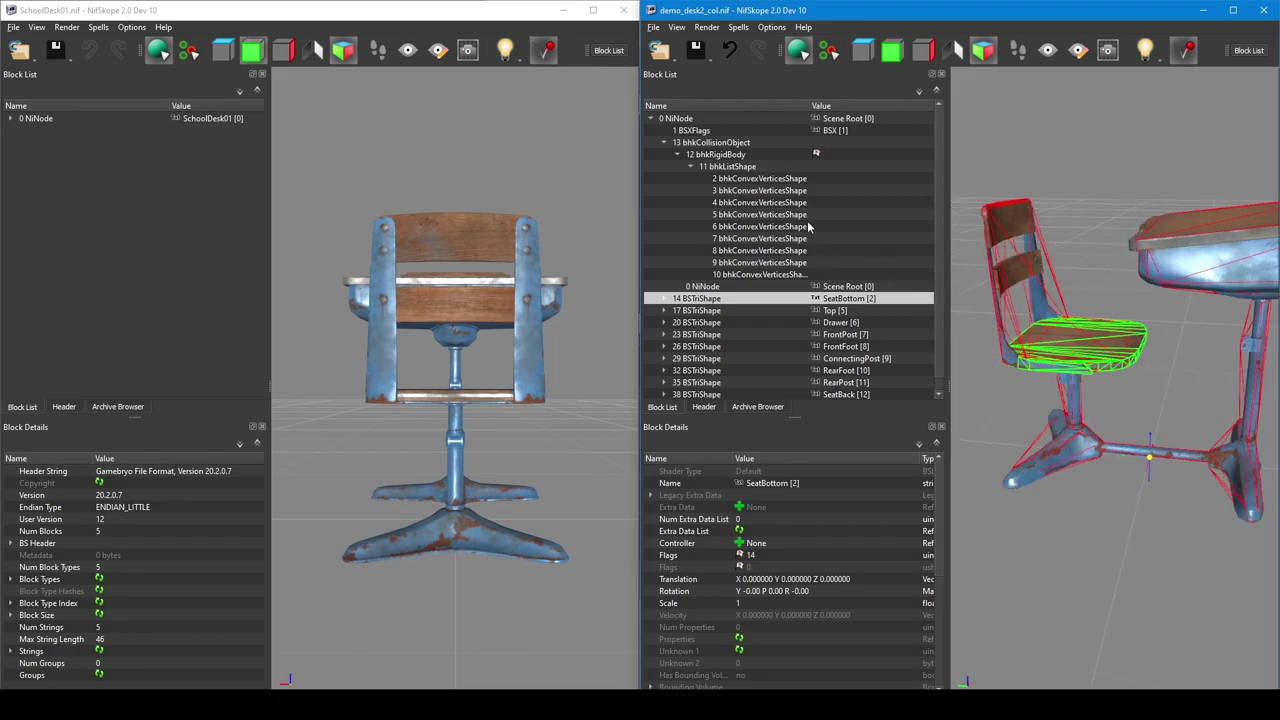
Copy the bhkCollisionObject branch of demo_desk2_col.nif and paste it onto the root NiNode of SchoolDesk01.nif.
click(722, 143)
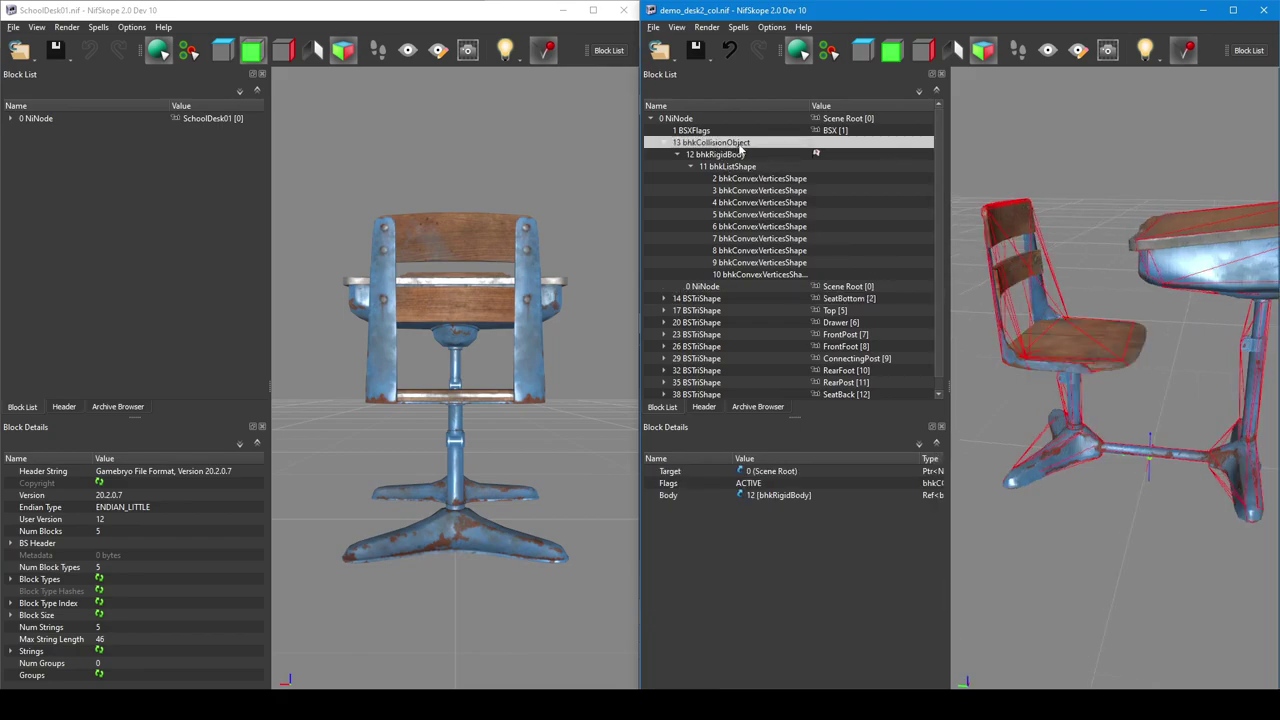
click(8, 119)
click(48, 121)
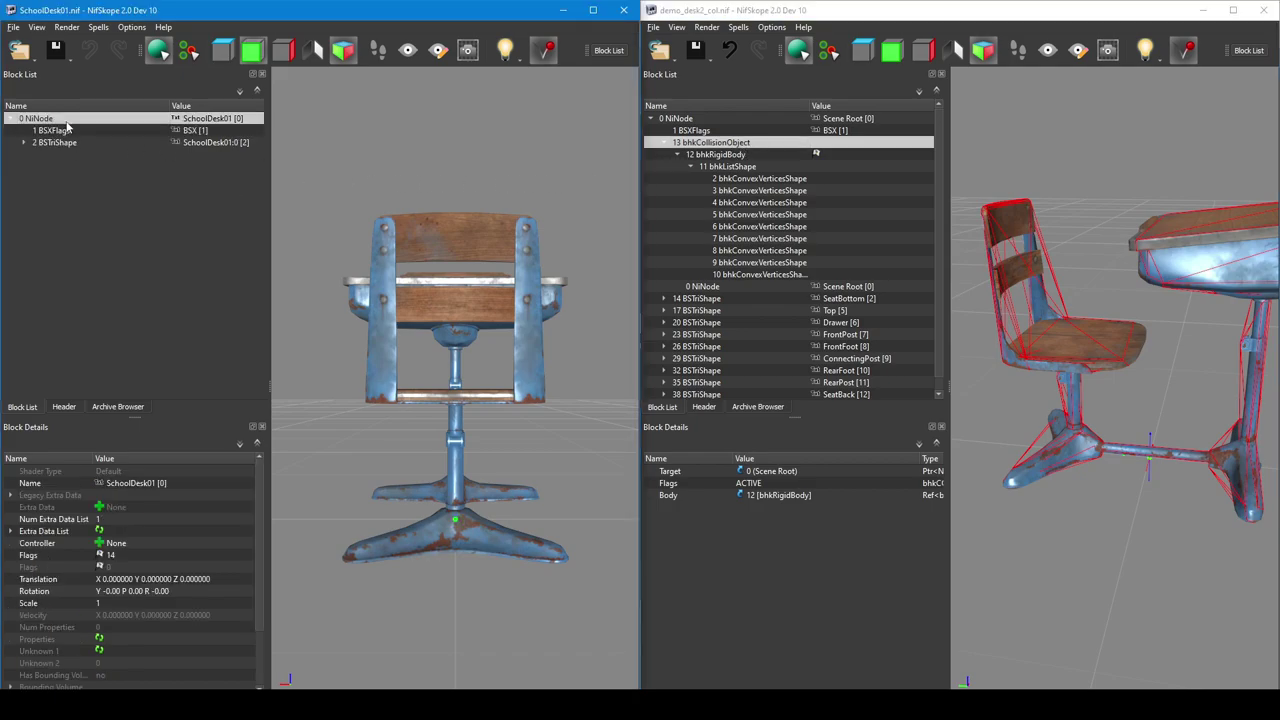
key(ctrl+v)
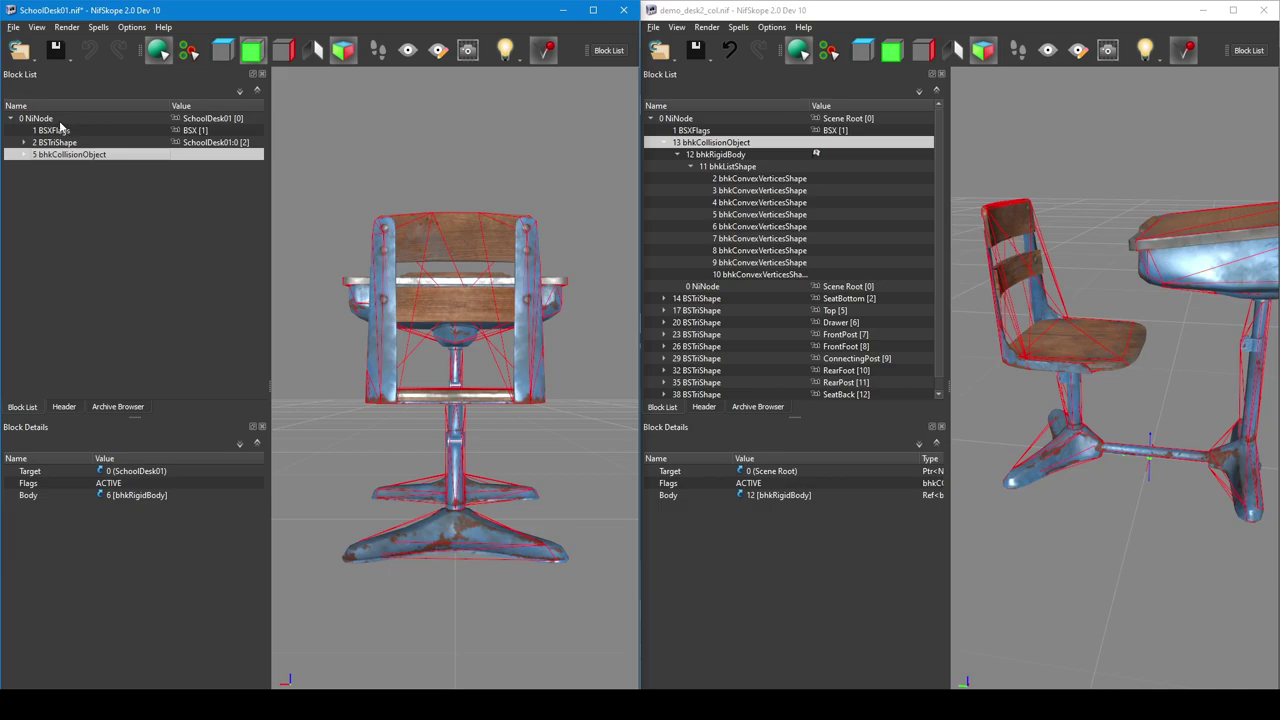
right_click(720, 143)
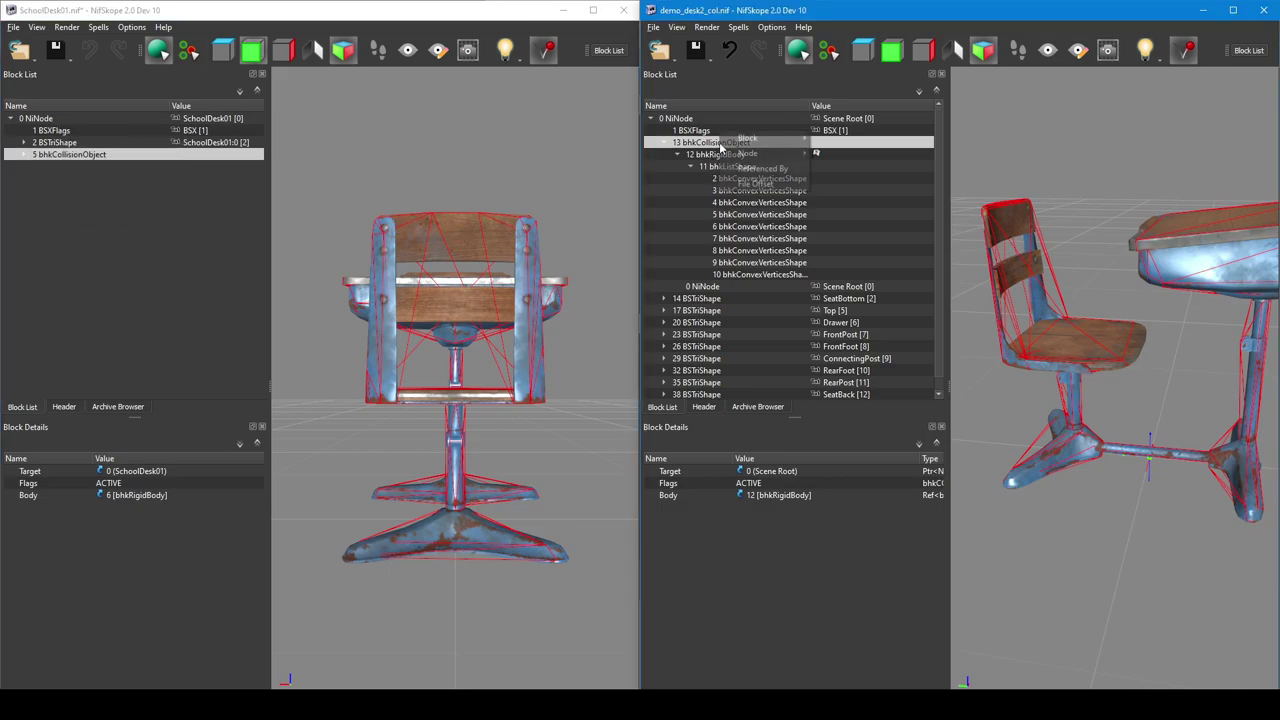
mouse_move(760, 138)
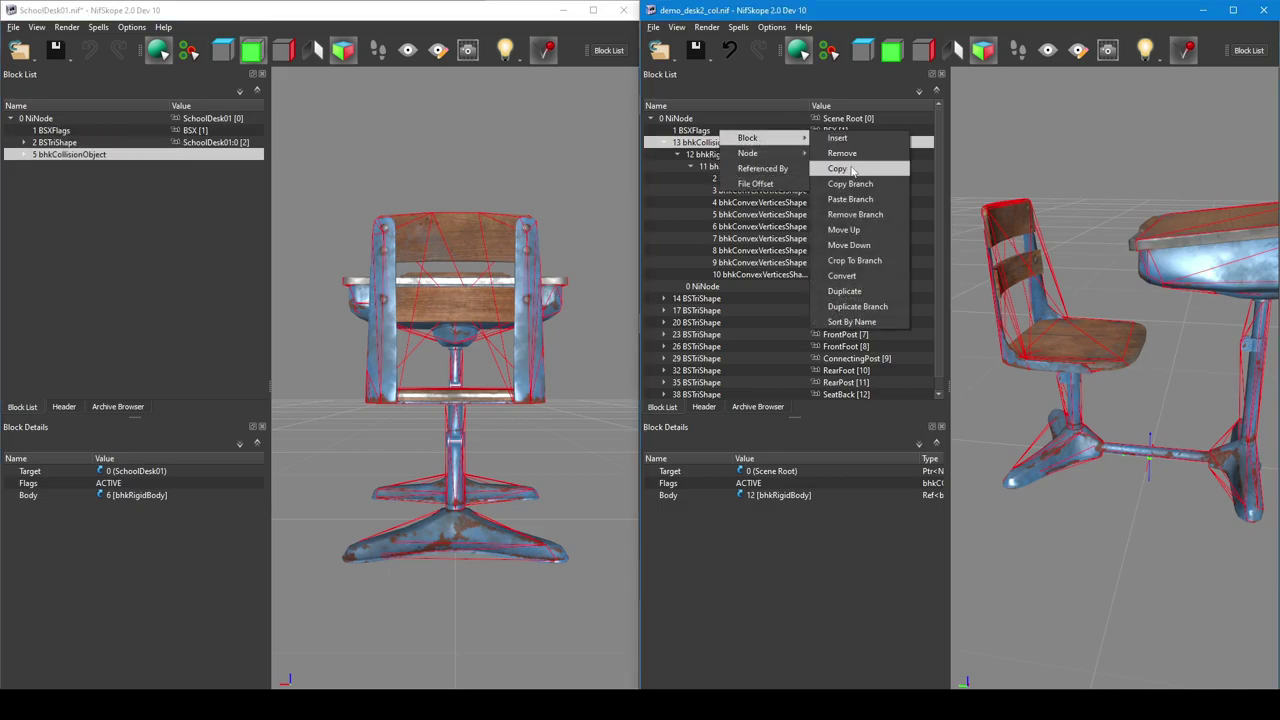
click(850, 184)
click(32, 118)
right_click(32, 118)
mouse_move(89, 119)
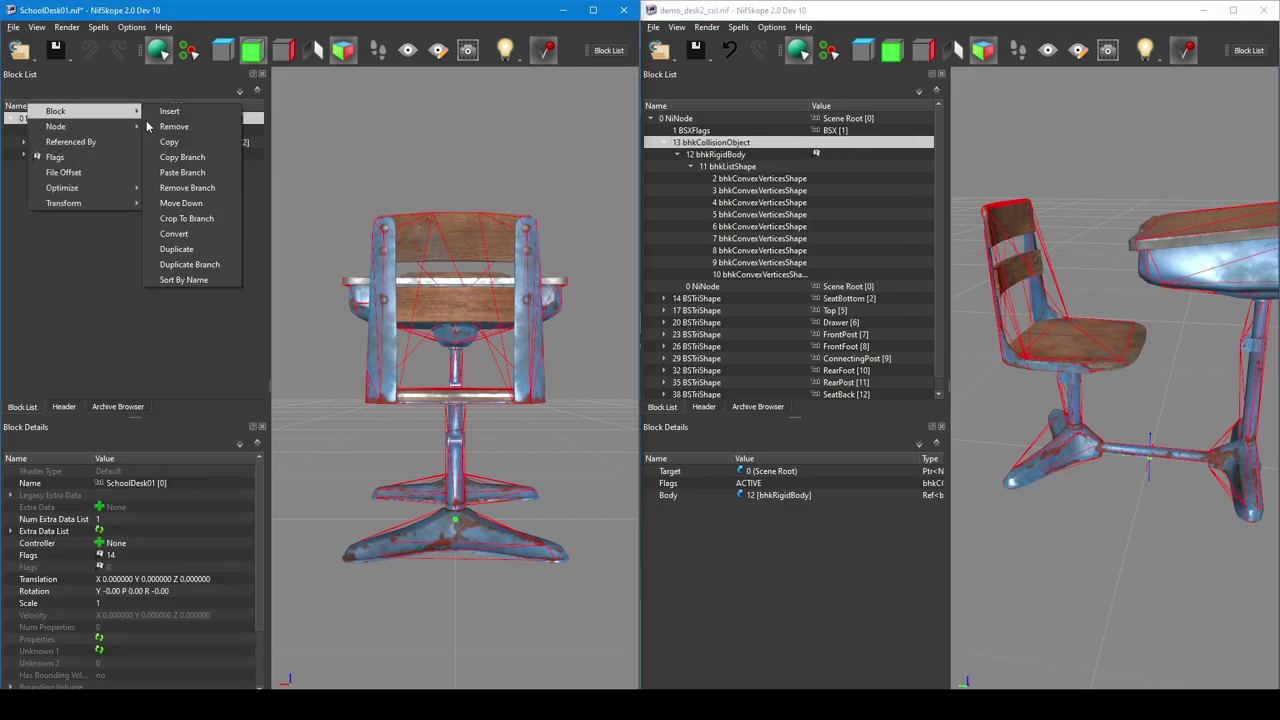
click(43, 263)
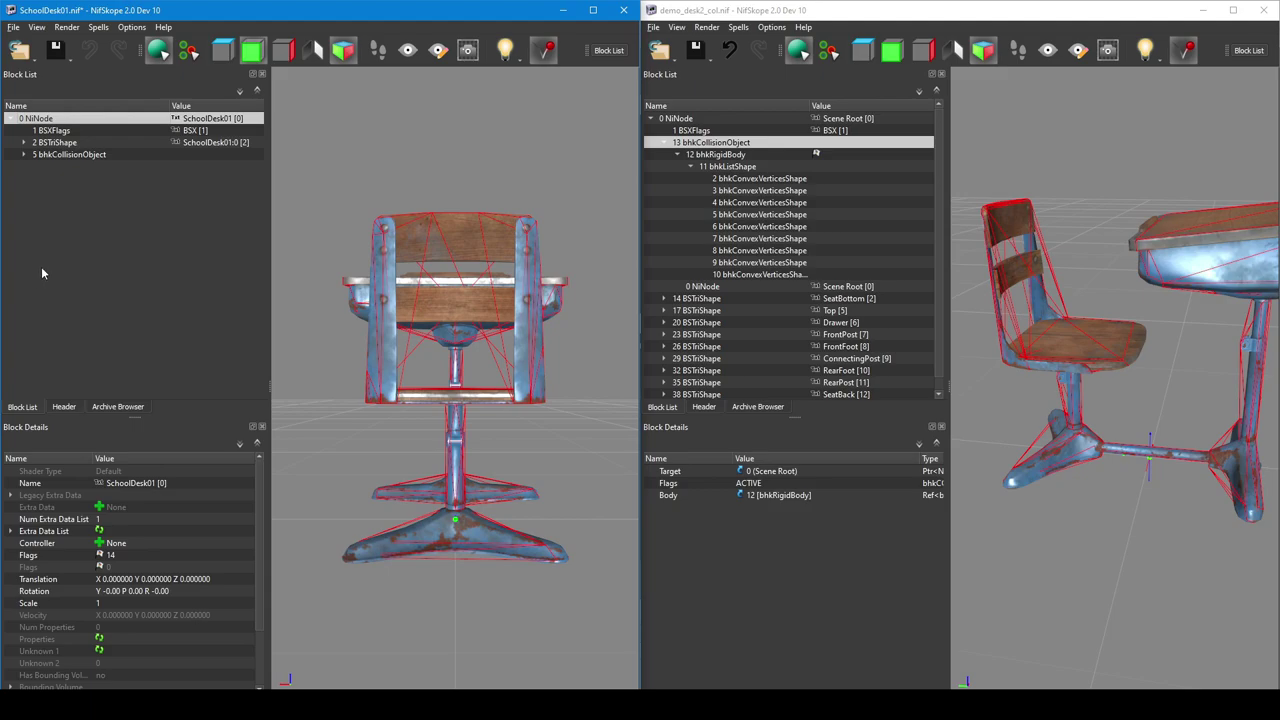
Examine the pasted collision hulls and the desk mesh in SchoolDesk01.nif, and close that file without saving.
double_click(84, 156)
drag(406, 243, 411, 294)
scroll(398, 304, down, 3)
click(386, 390)
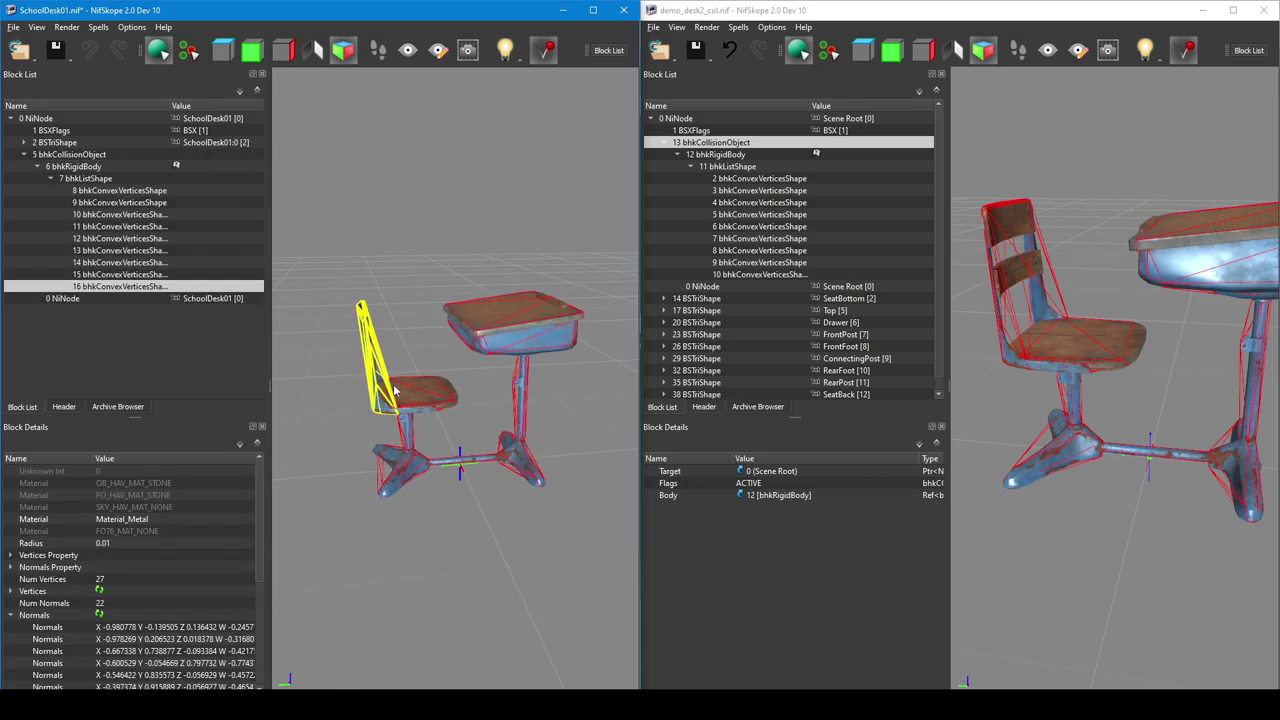
click(414, 394)
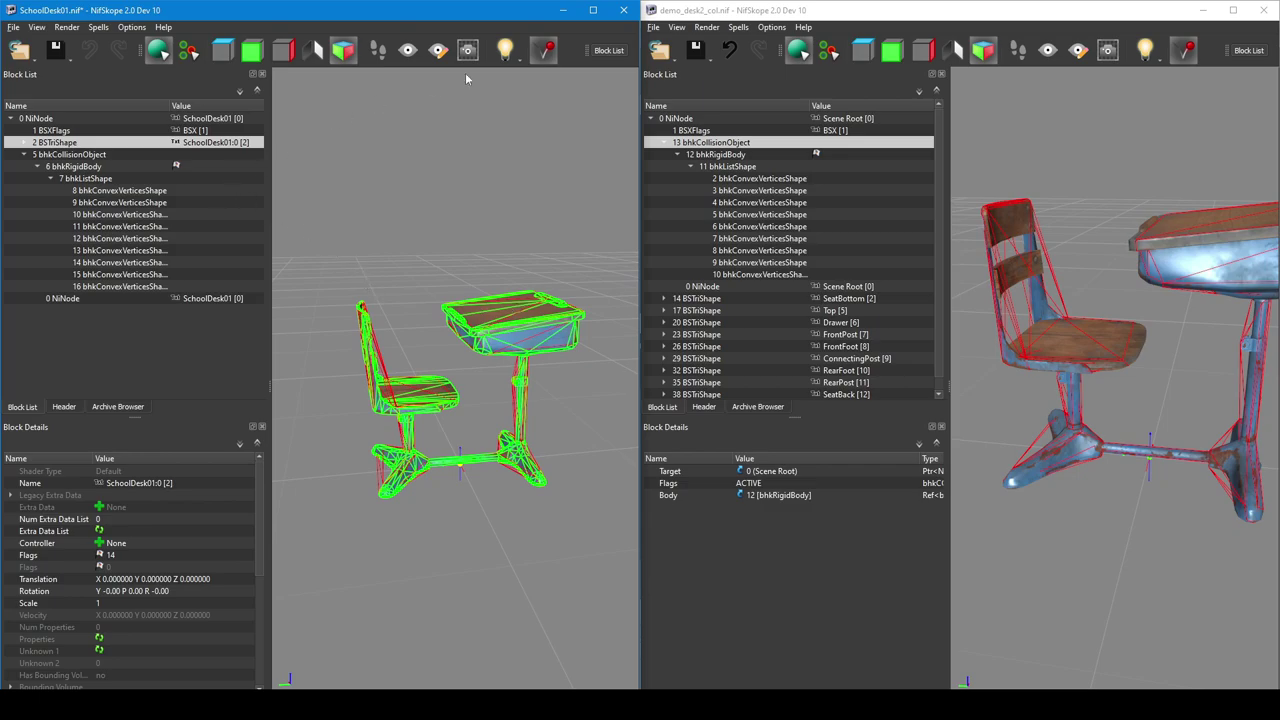
click(625, 12)
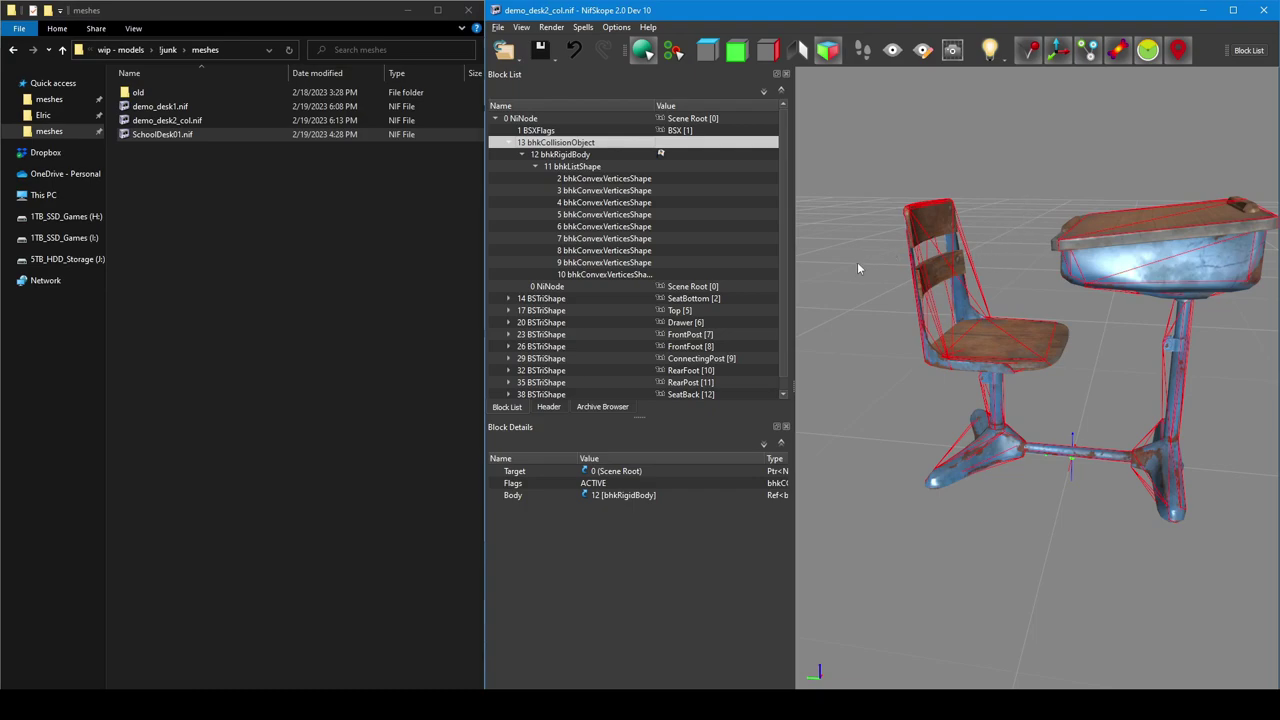
Collapse the collision branch in demo_desk2_col.nif and attach a new parent NiNode to the SeatBottom shape.
drag(858, 268, 878, 297)
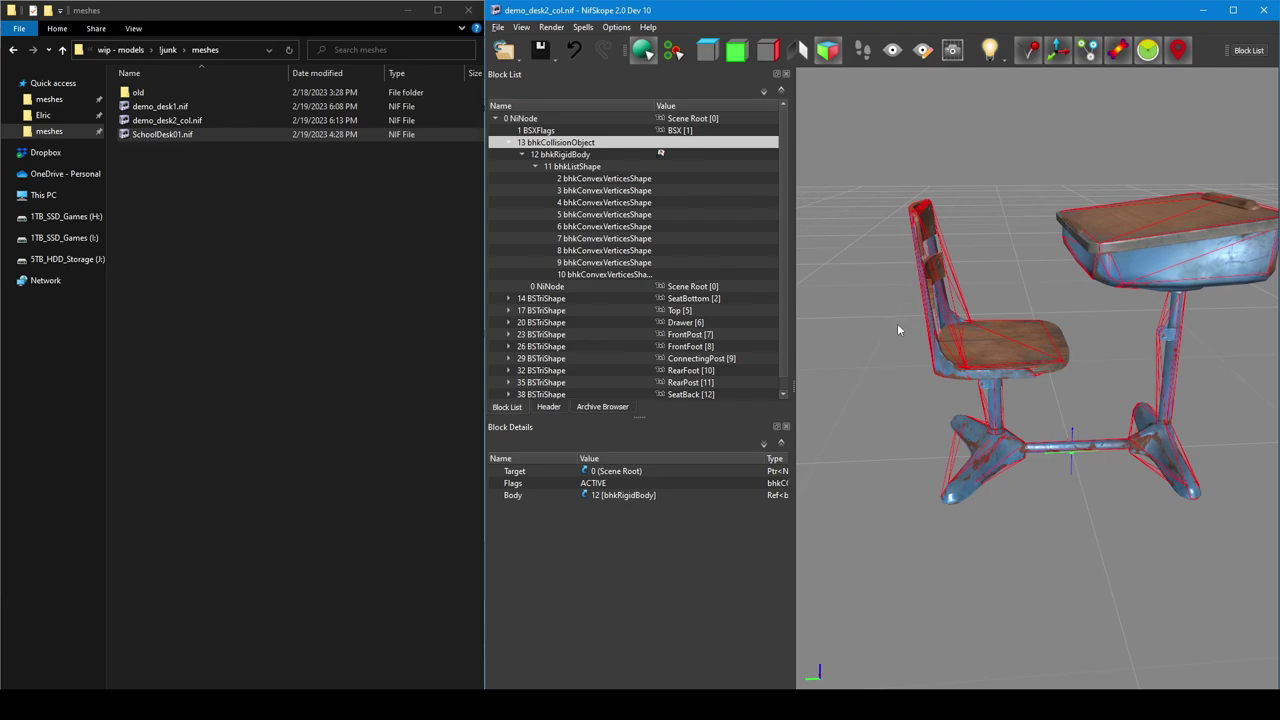
drag(898, 326, 898, 360)
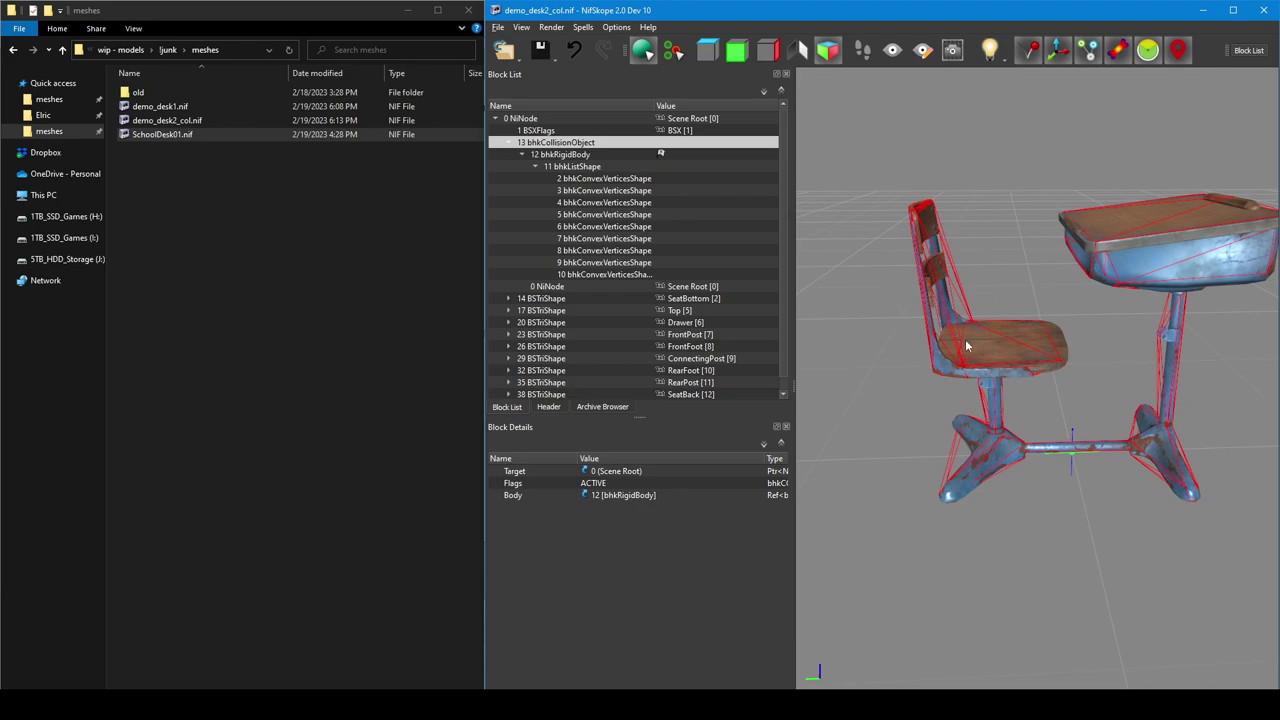
double_click(563, 146)
click(562, 155)
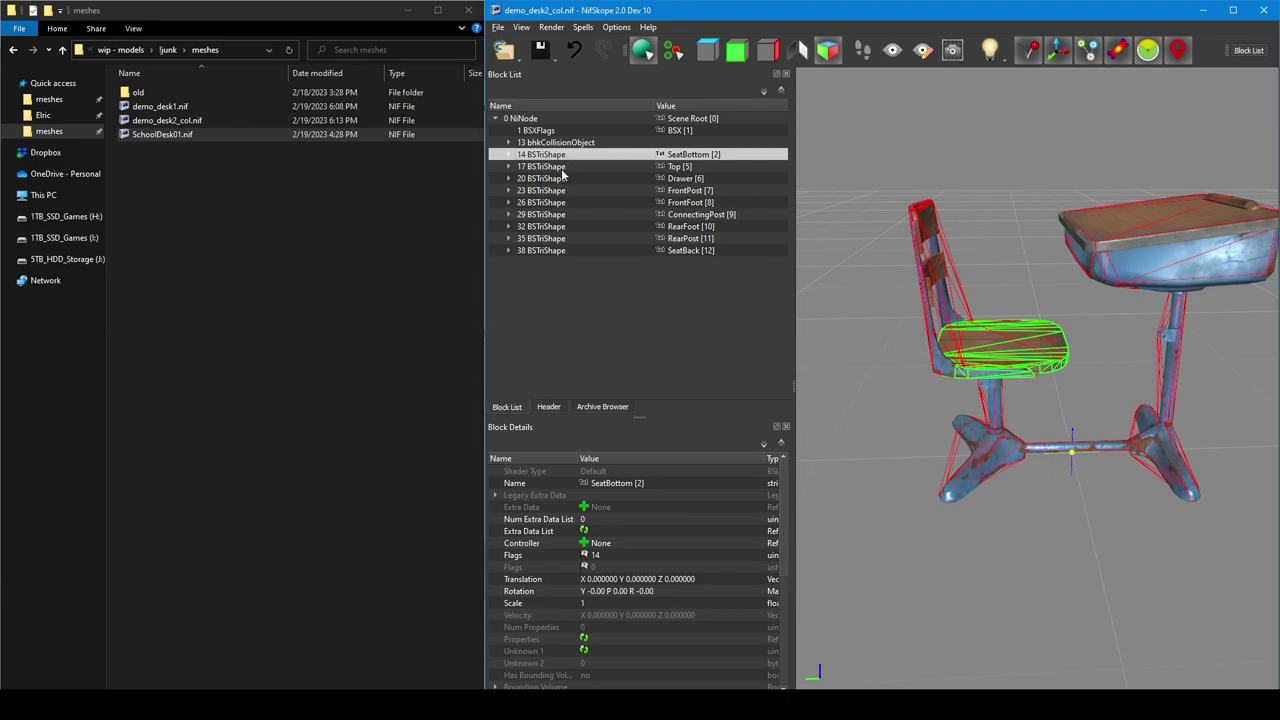
right_click(563, 148)
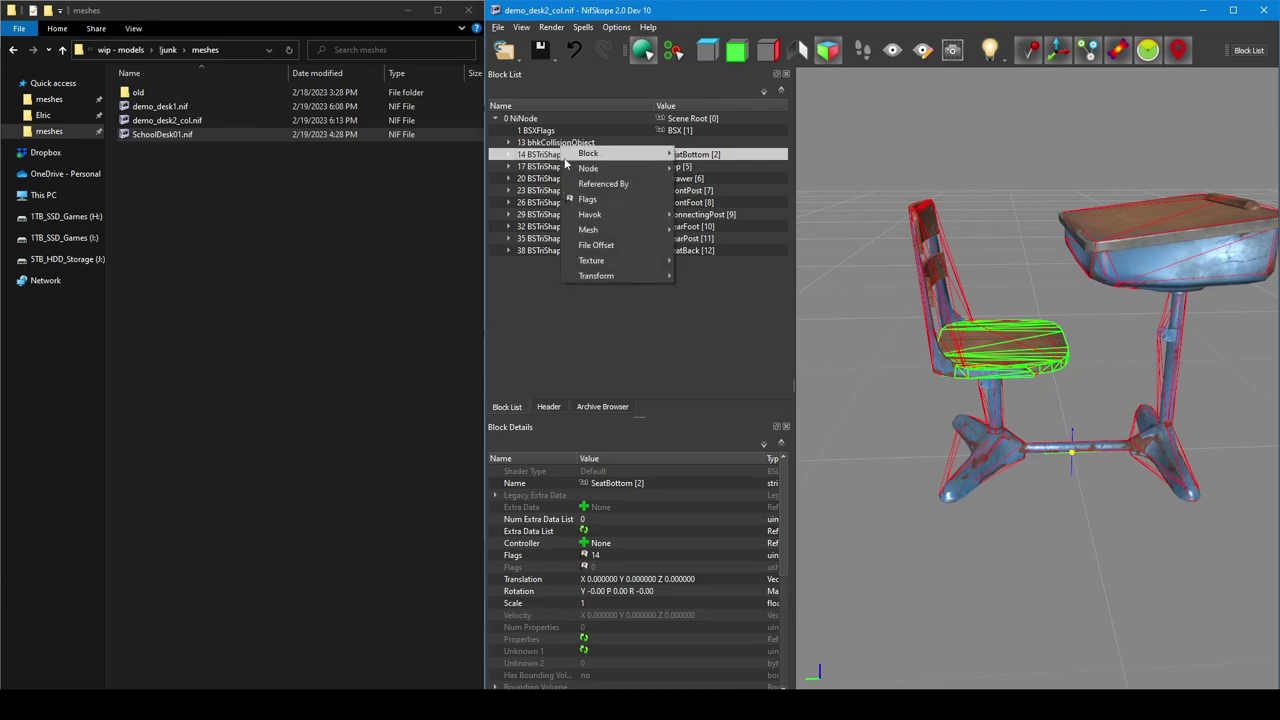
mouse_move(600, 168)
click(730, 199)
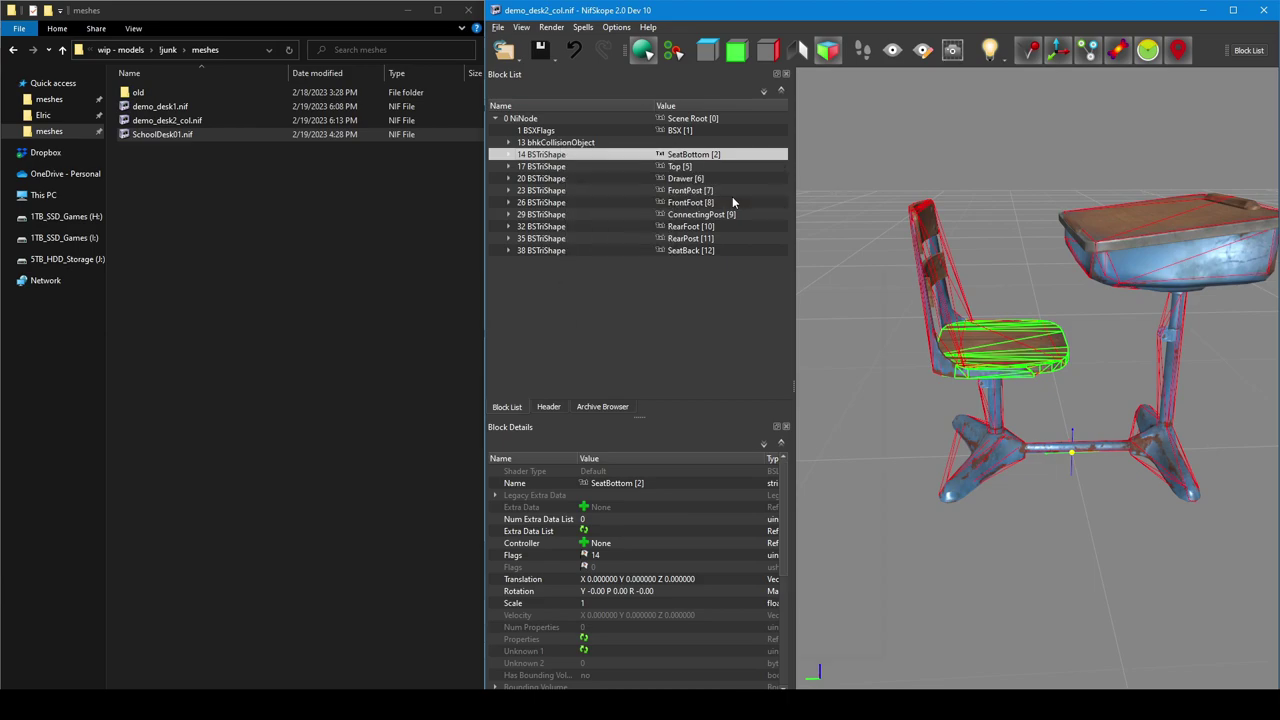
click(790, 557)
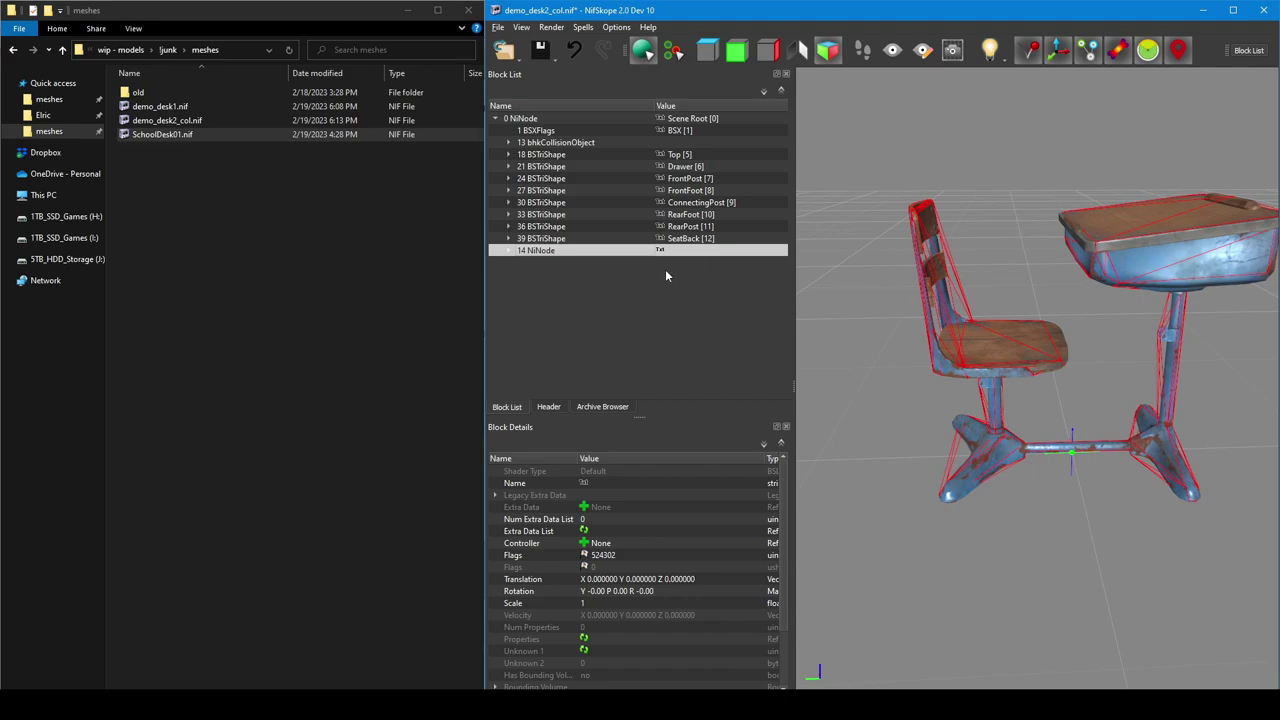
Set Num Children of the new seat NiNode to 2 and link block 39 (SeatBack) as its second child.
click(509, 250)
scroll(595, 560, down, 3)
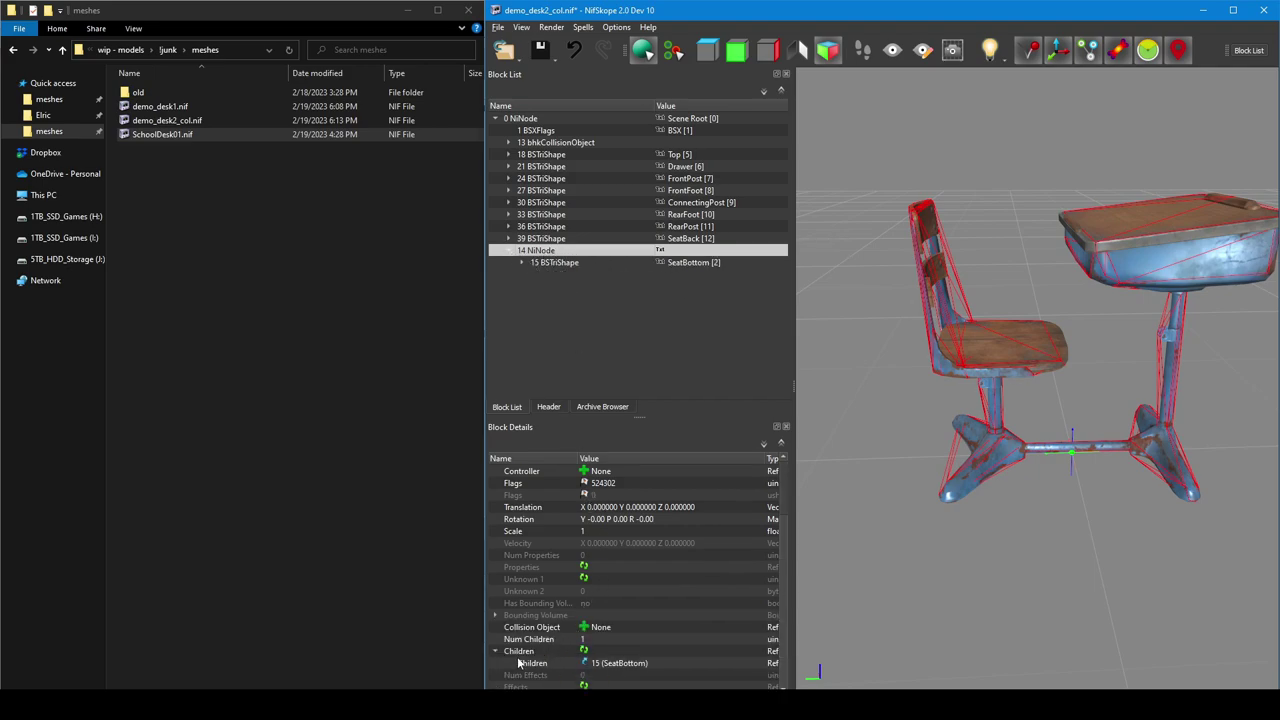
double_click(583, 639)
text(2)
click(583, 651)
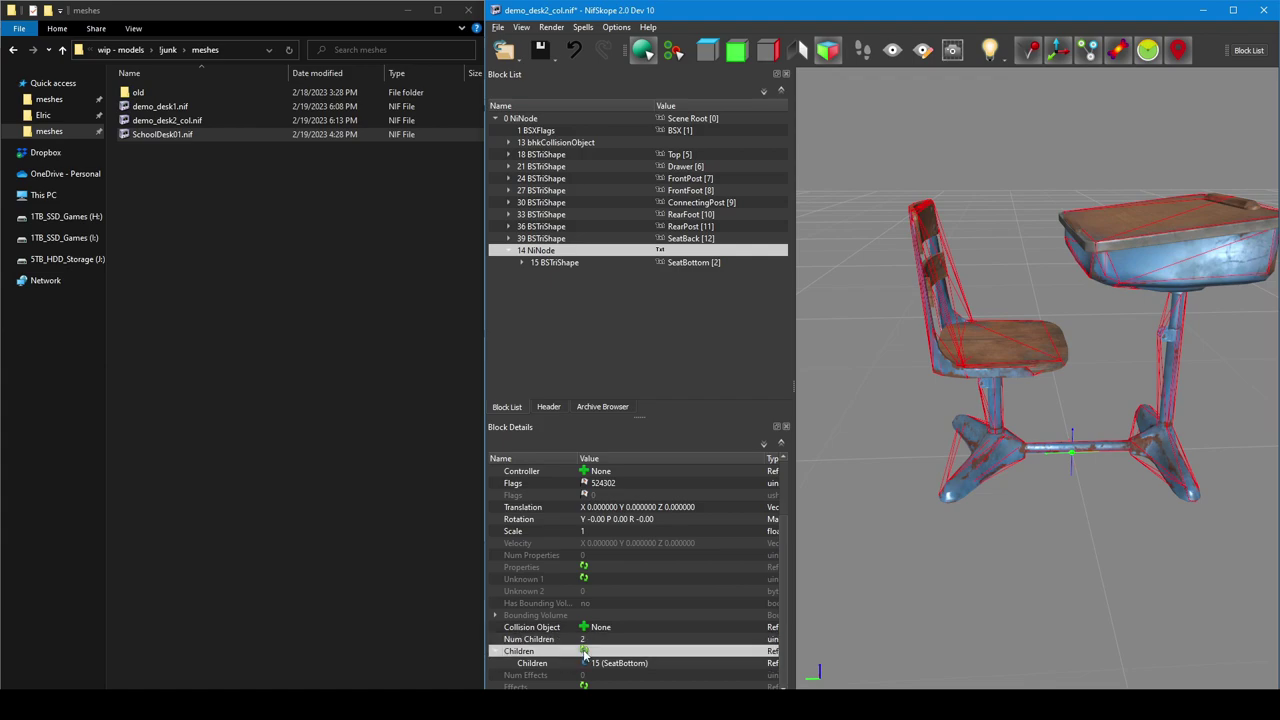
double_click(601, 677)
text(39)
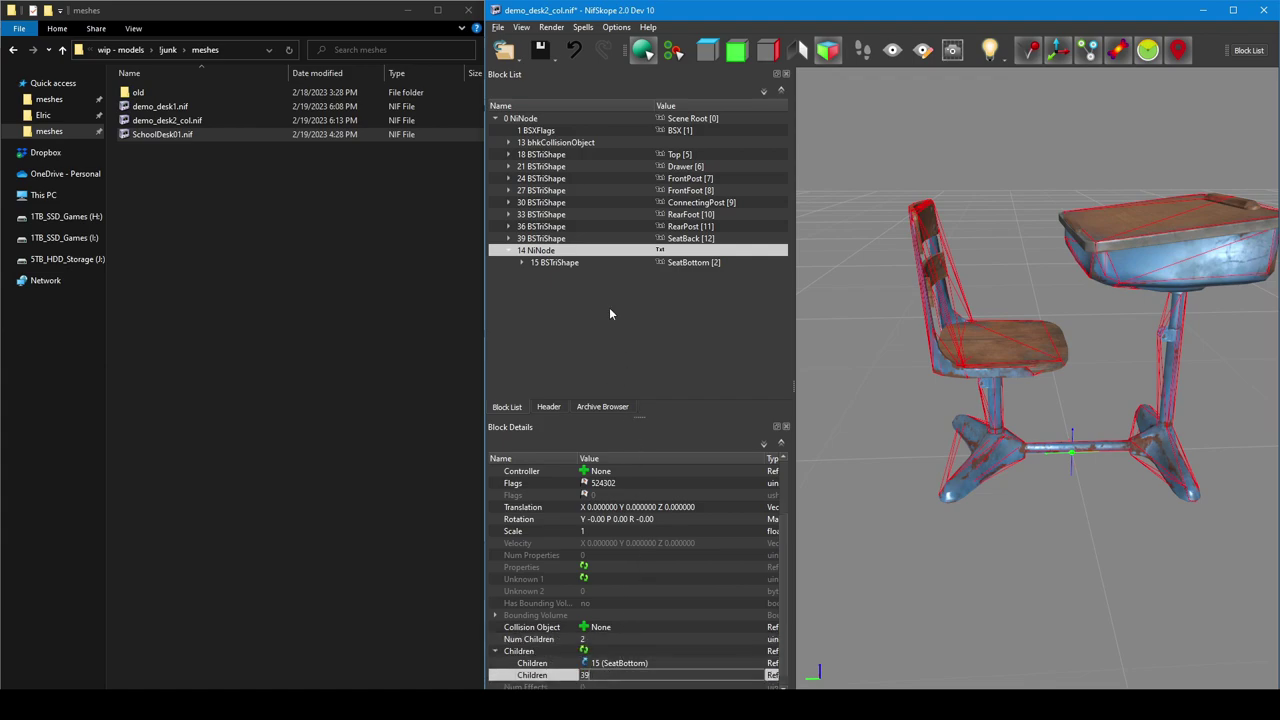
Clear the SeatBack link from the Scene Root's children and check the shapes grouped under the seat NiNode.
click(541, 119)
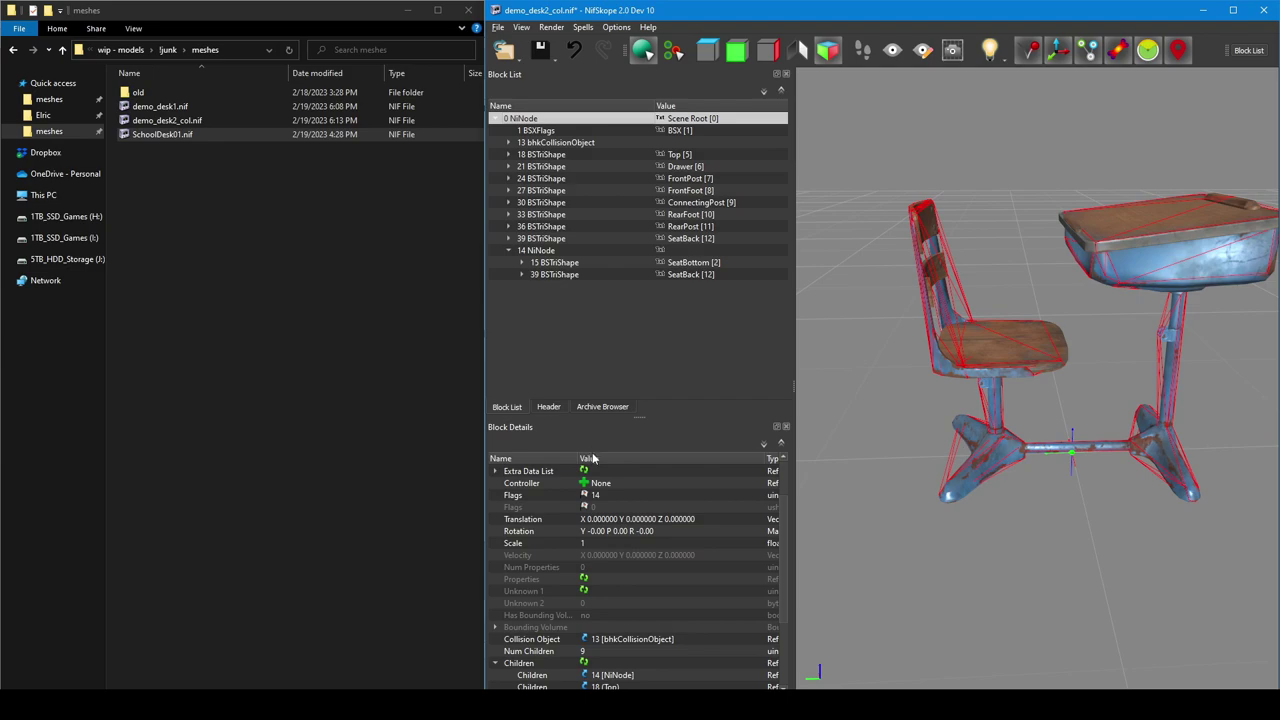
scroll(623, 630, down, 3)
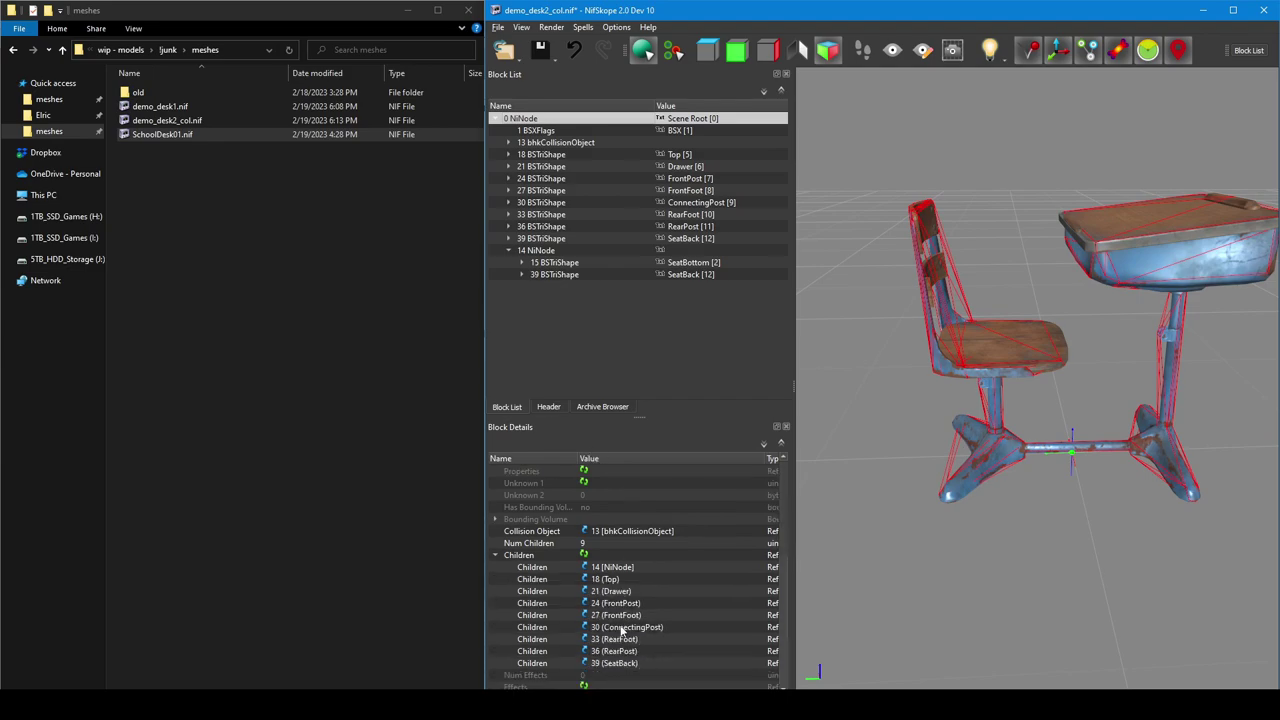
double_click(627, 663)
key(BackSpace)
key(BackSpace)
click(657, 604)
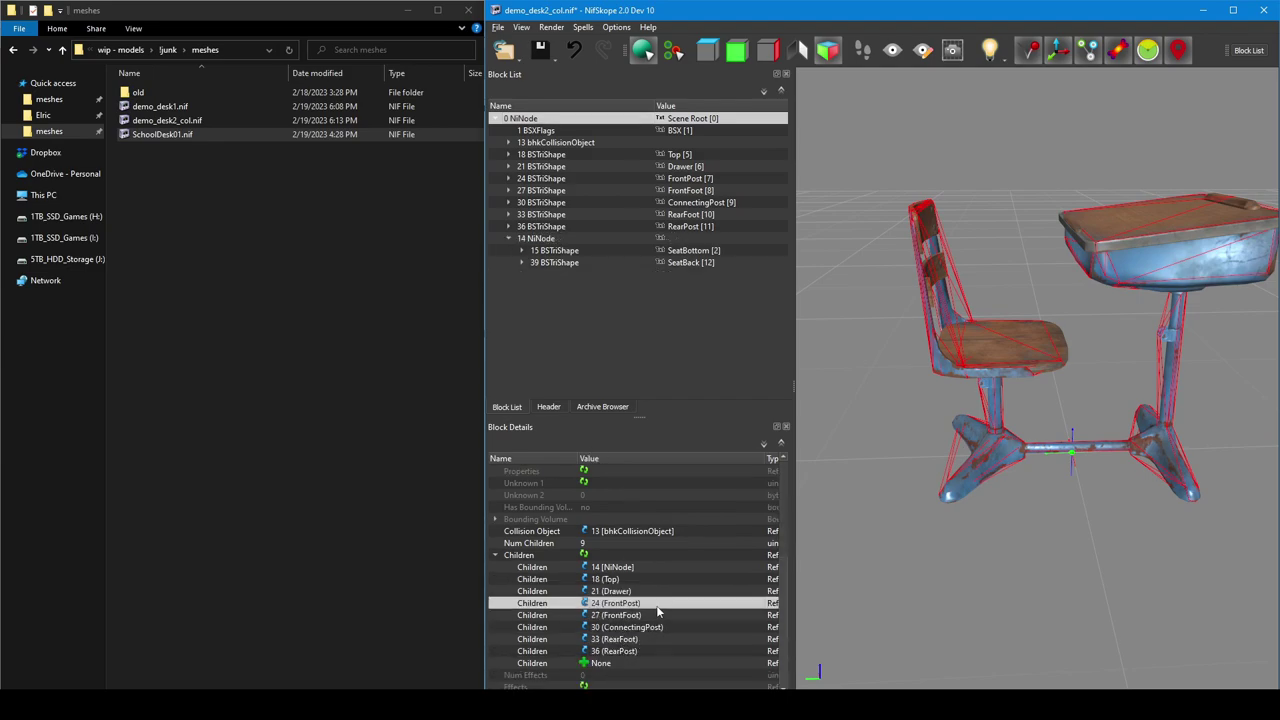
click(568, 250)
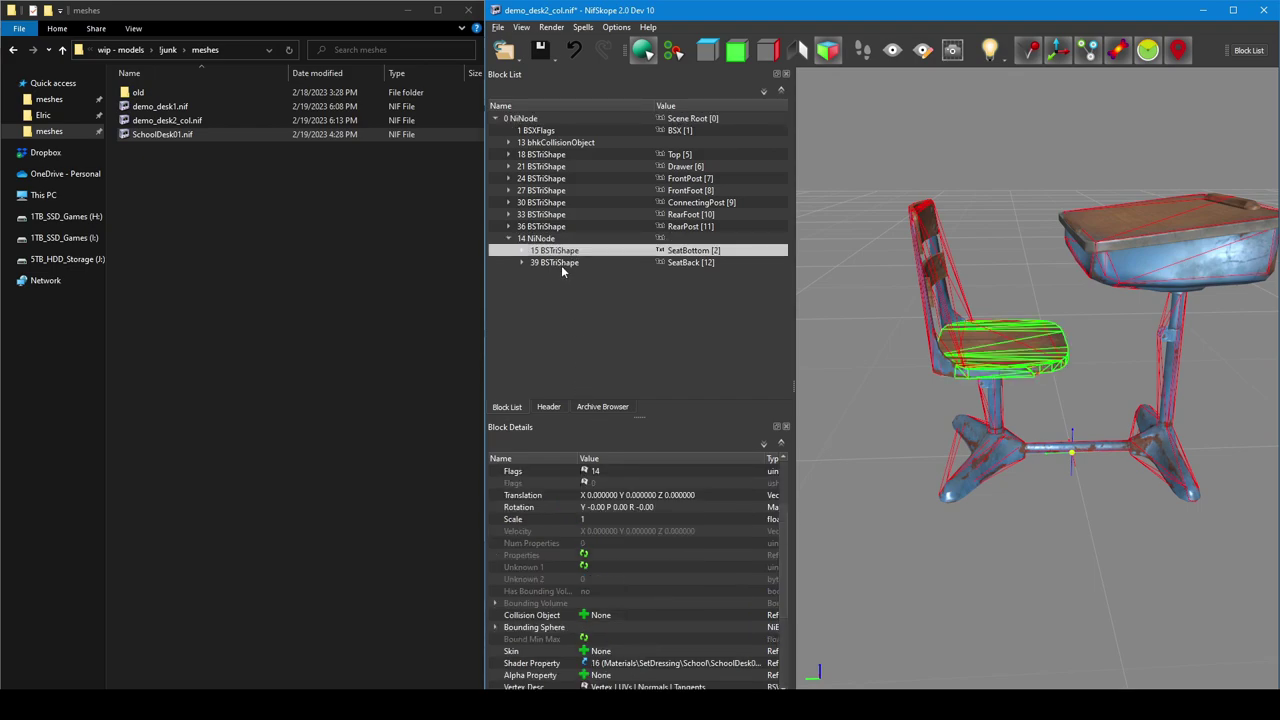
click(563, 263)
click(564, 251)
click(557, 239)
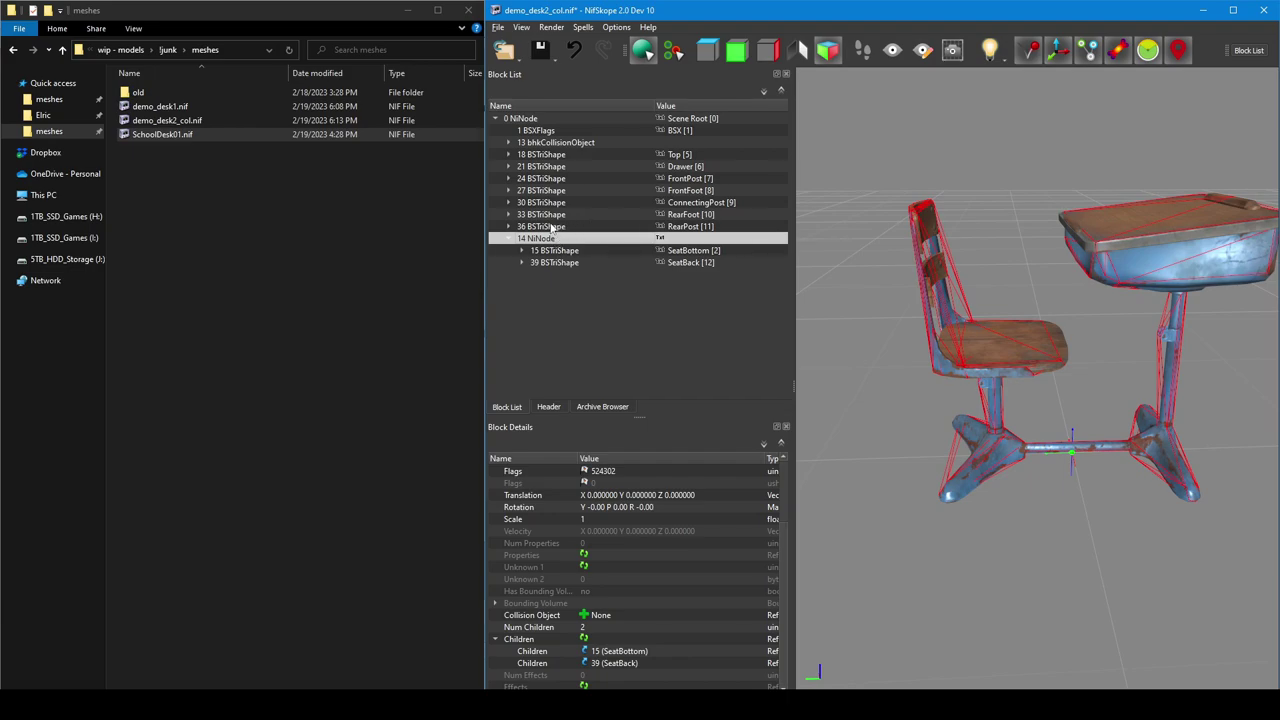
Attach a new parent NiNode to the desk's Top shape.
click(560, 155)
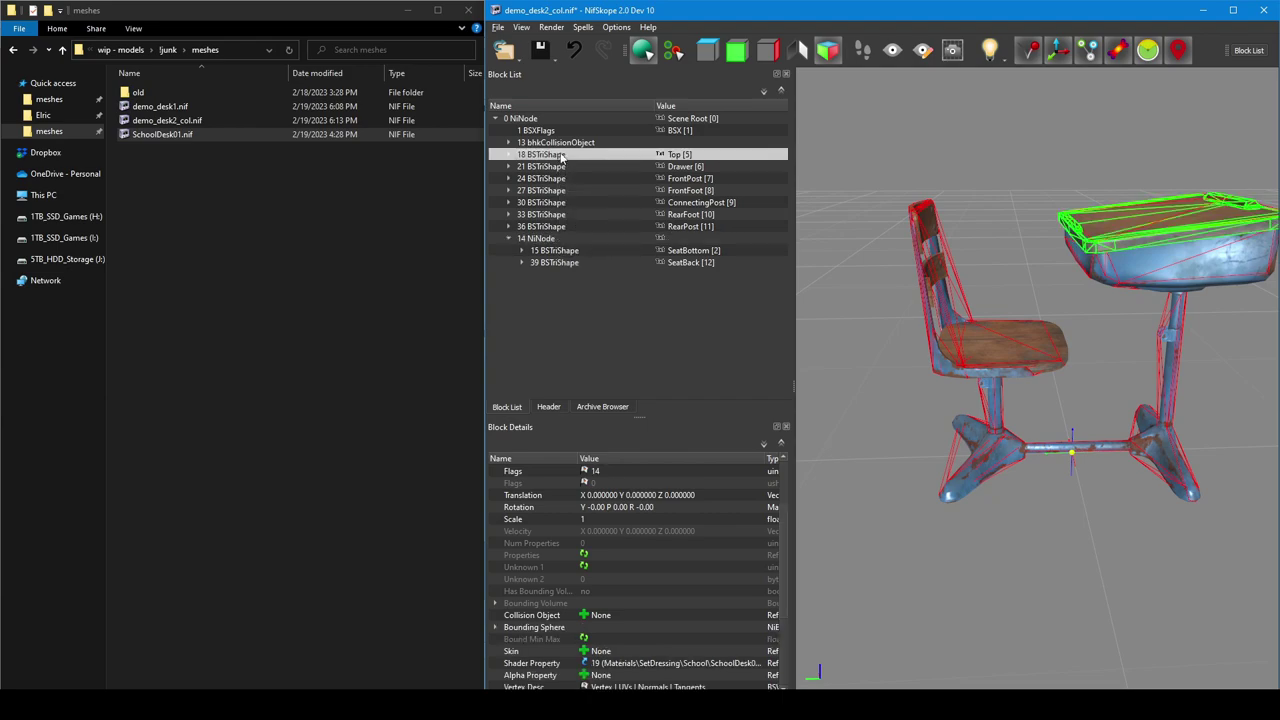
right_click(562, 156)
mouse_move(590, 163)
click(722, 193)
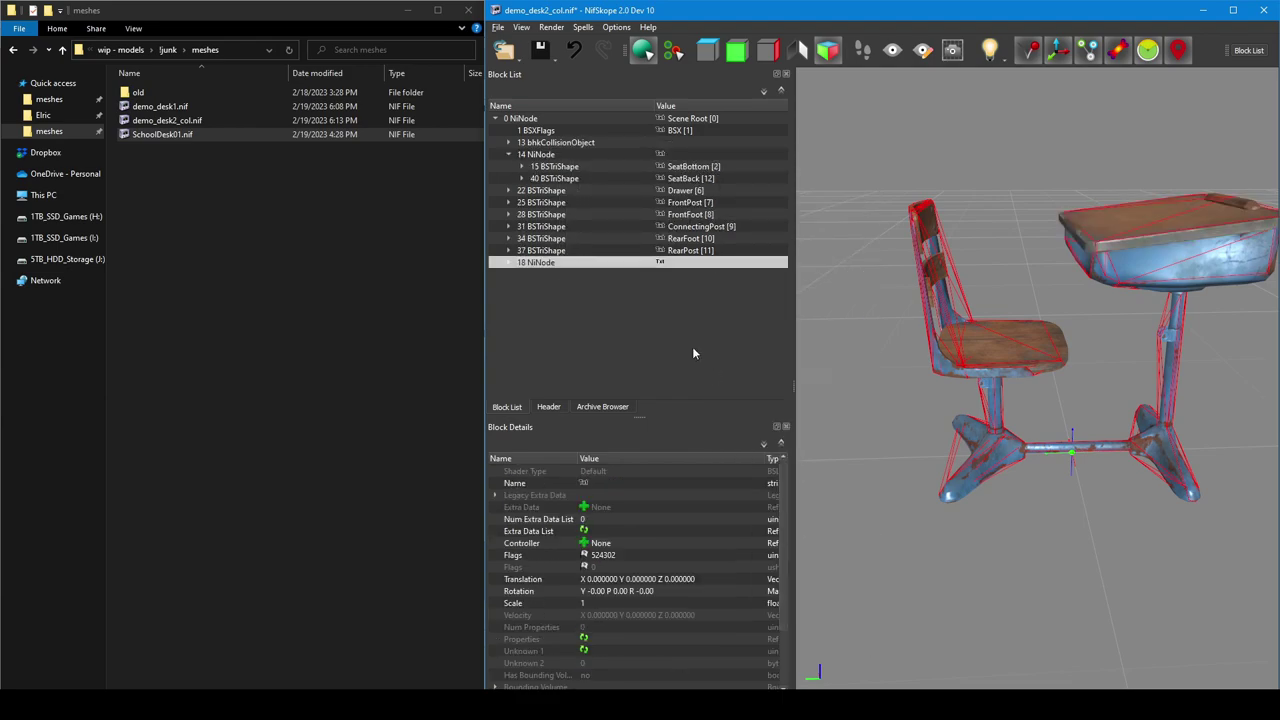
Set Num Children of the Top shape's parent NiNode to 7 and link blocks 22, 25, 28, 31, 34 and 37 as children.
scroll(600, 580, down, 2)
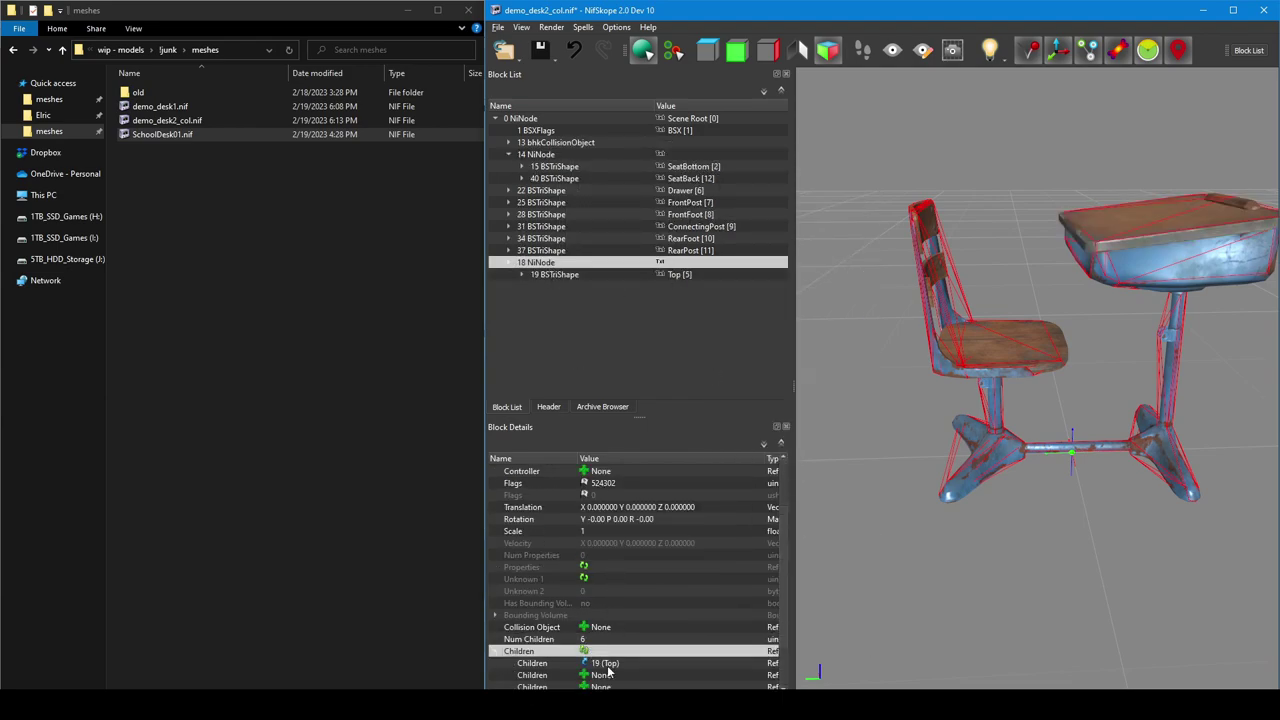
scroll(610, 640, down, 2)
text(22)
click(621, 628)
text(25)
click(626, 639)
text(28)
click(626, 651)
text(31)
click(628, 663)
text(34)
key(Tab)
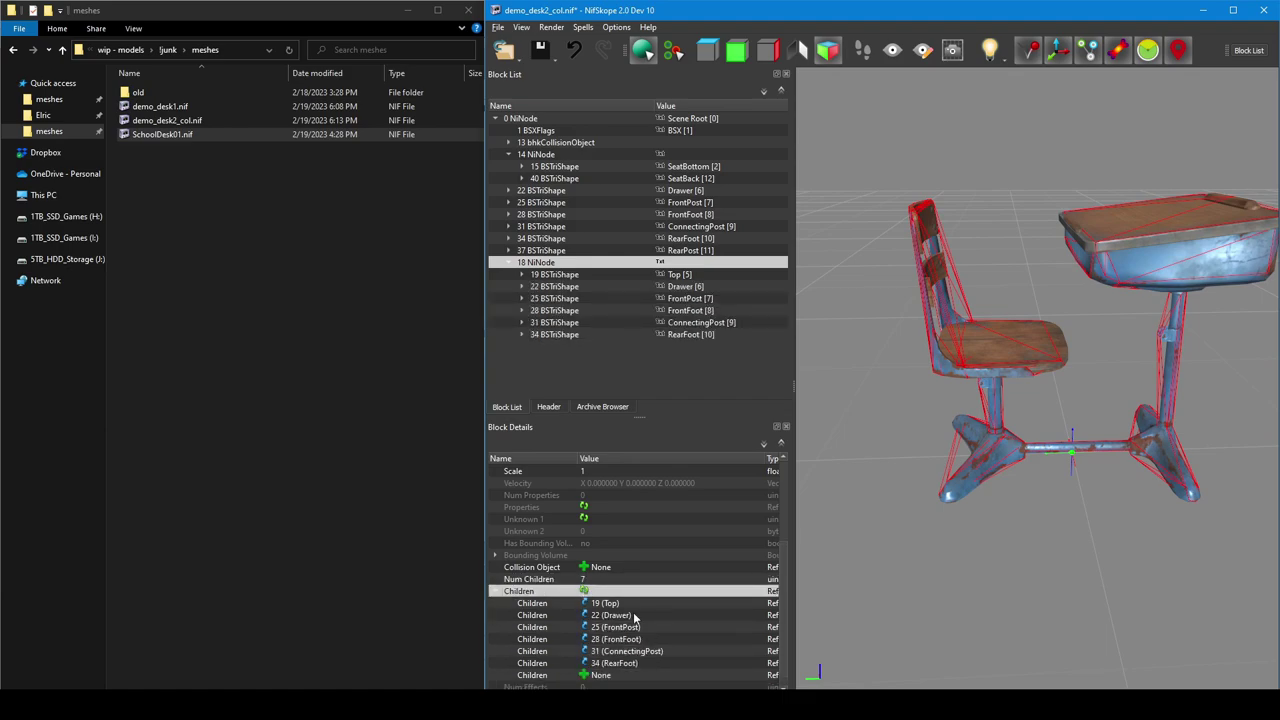
click(622, 614)
Clear the Drawer, FrontPost, FrontFoot, ConnectingPost, RearFoot and RearPost links from the Scene Root's children by setting them to -1.
click(547, 118)
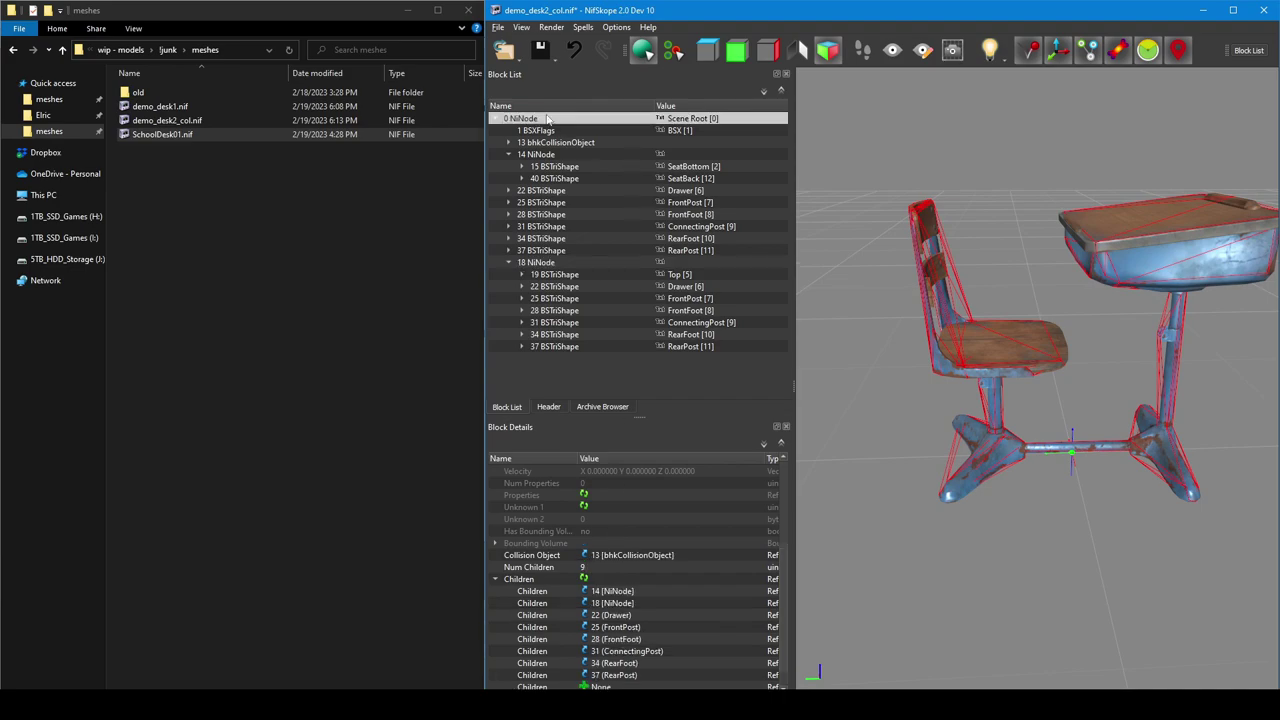
click(628, 603)
click(639, 617)
text(-1)
key(Return)
double_click(610, 676)
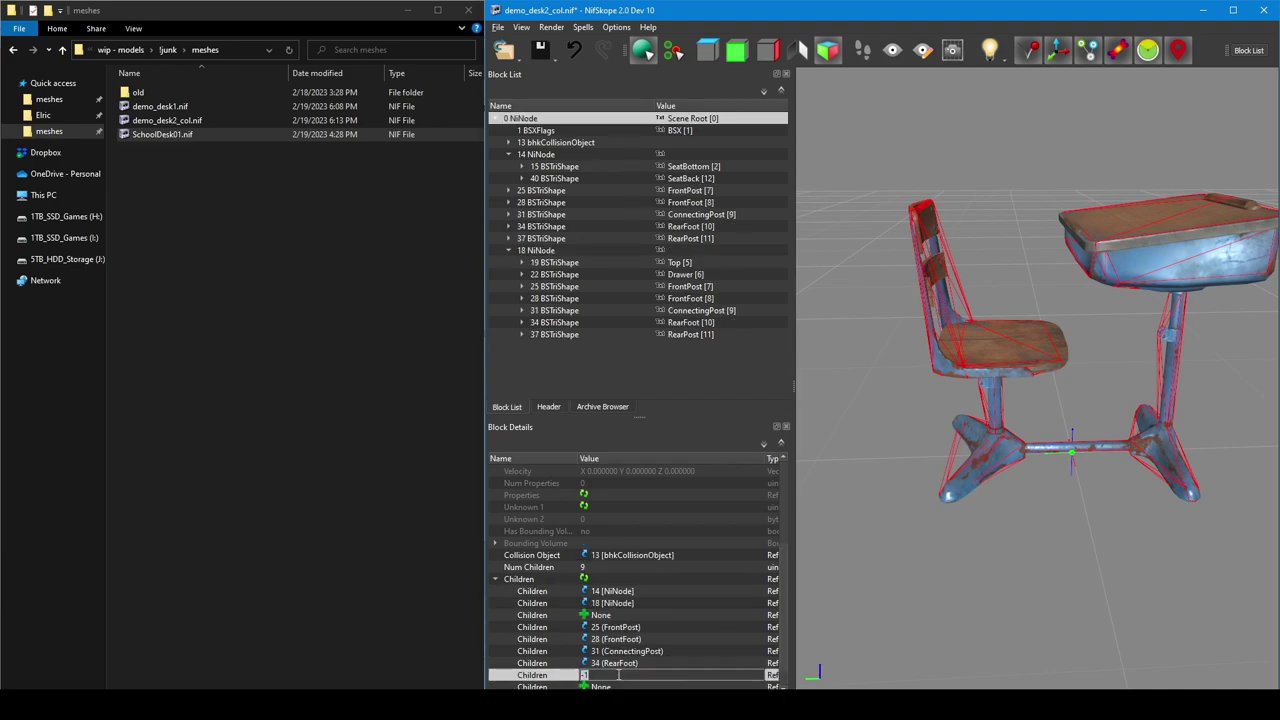
click(622, 663)
text(-1)
click(628, 651)
text(-1)
click(630, 639)
click(630, 627)
click(582, 578)
click(496, 579)
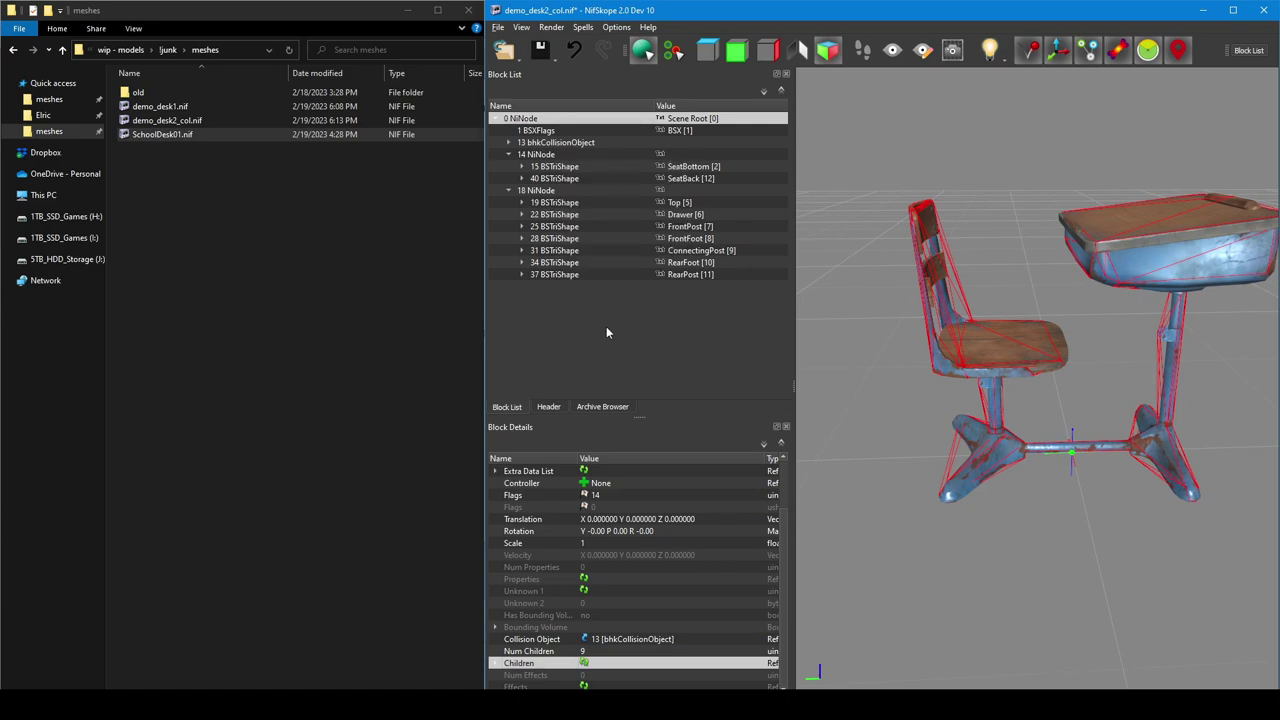
Remove the Scene Root's bhkCollisionObject branch and expand both NiNodes in the block tree.
click(570, 142)
key(ctrl+Delete)
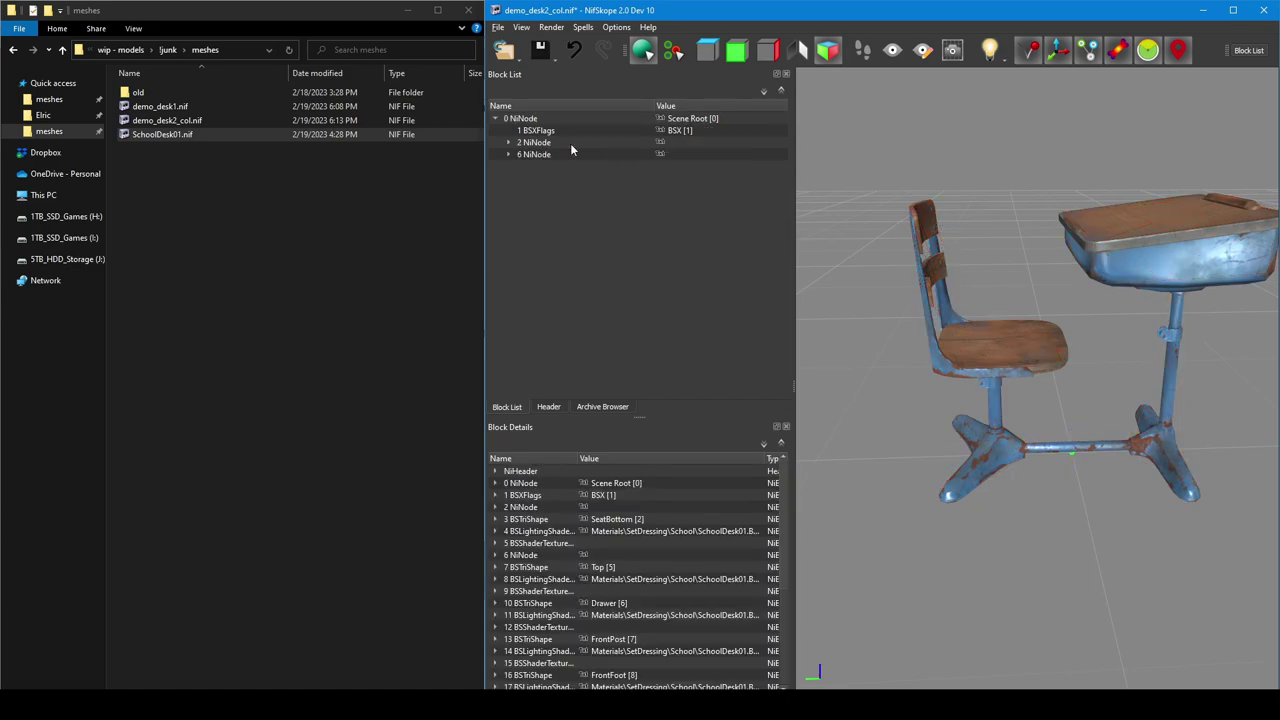
click(764, 91)
click(780, 91)
double_click(540, 118)
double_click(540, 154)
double_click(538, 142)
click(762, 119)
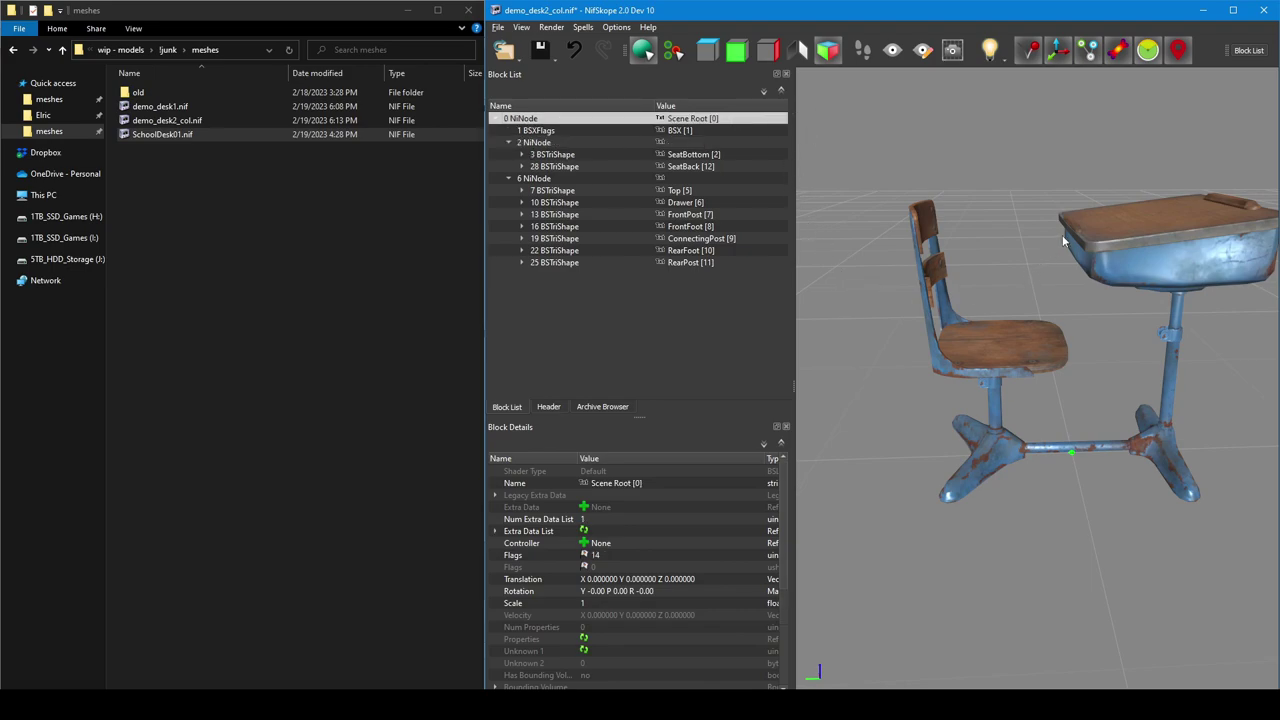
Check which desk and seat shapes belong to each of the two NiNodes by selecting the parts in the model.
click(1156, 233)
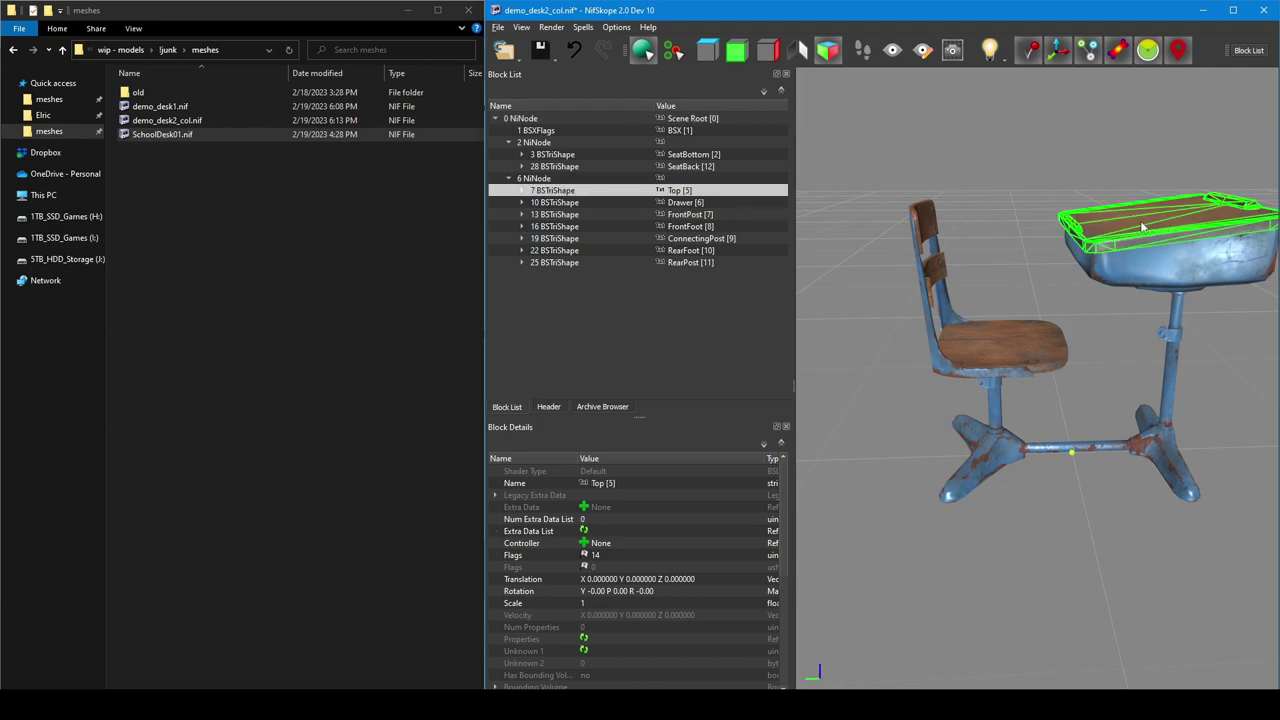
click(1183, 256)
click(1180, 328)
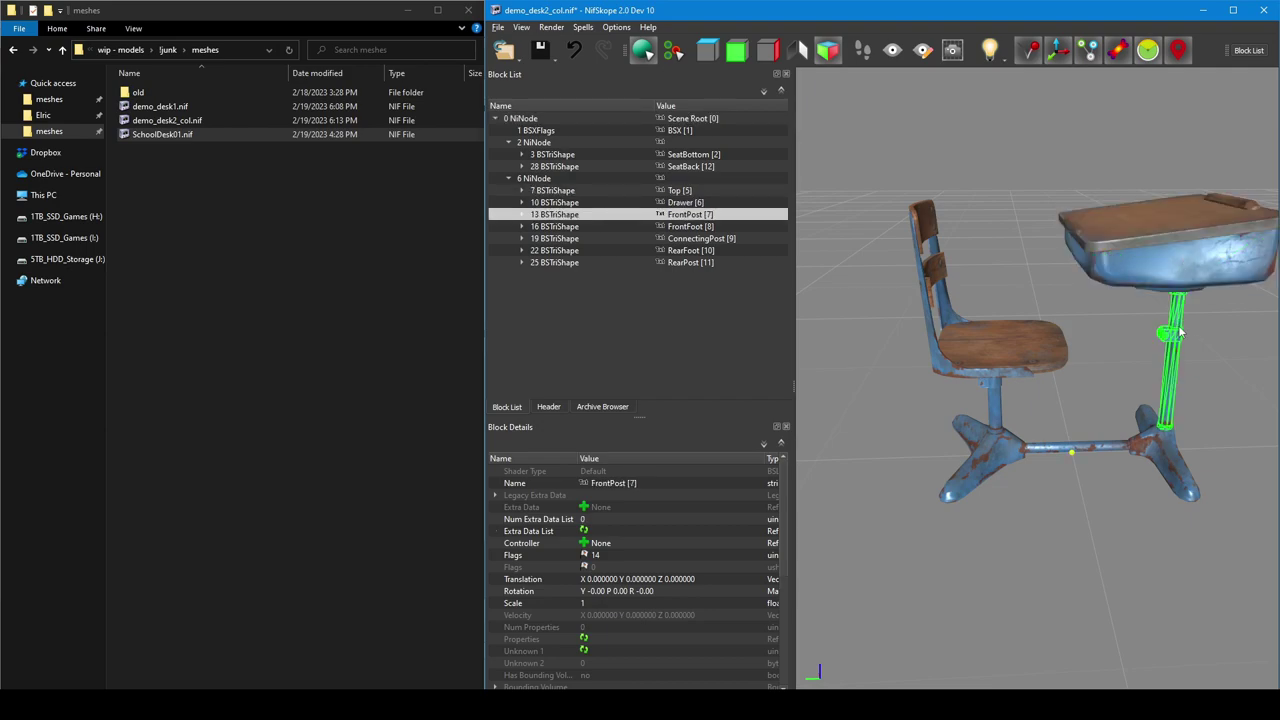
click(1176, 440)
click(1078, 452)
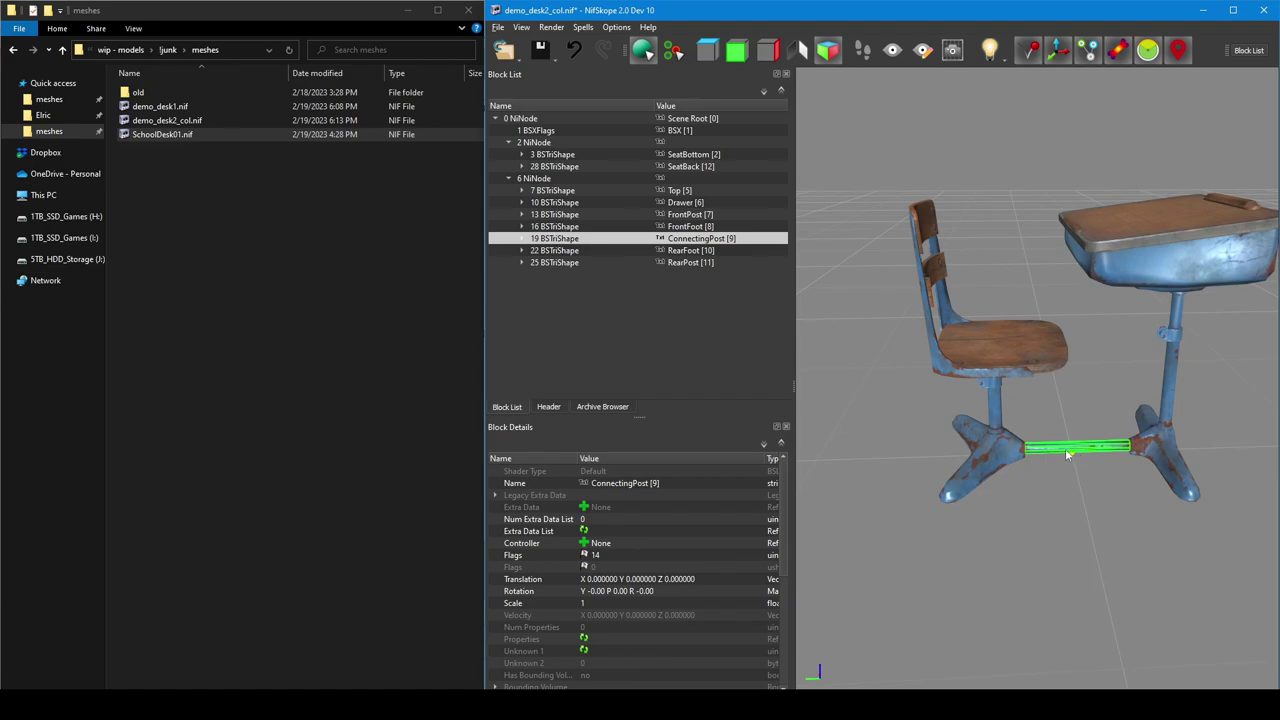
click(996, 458)
click(995, 412)
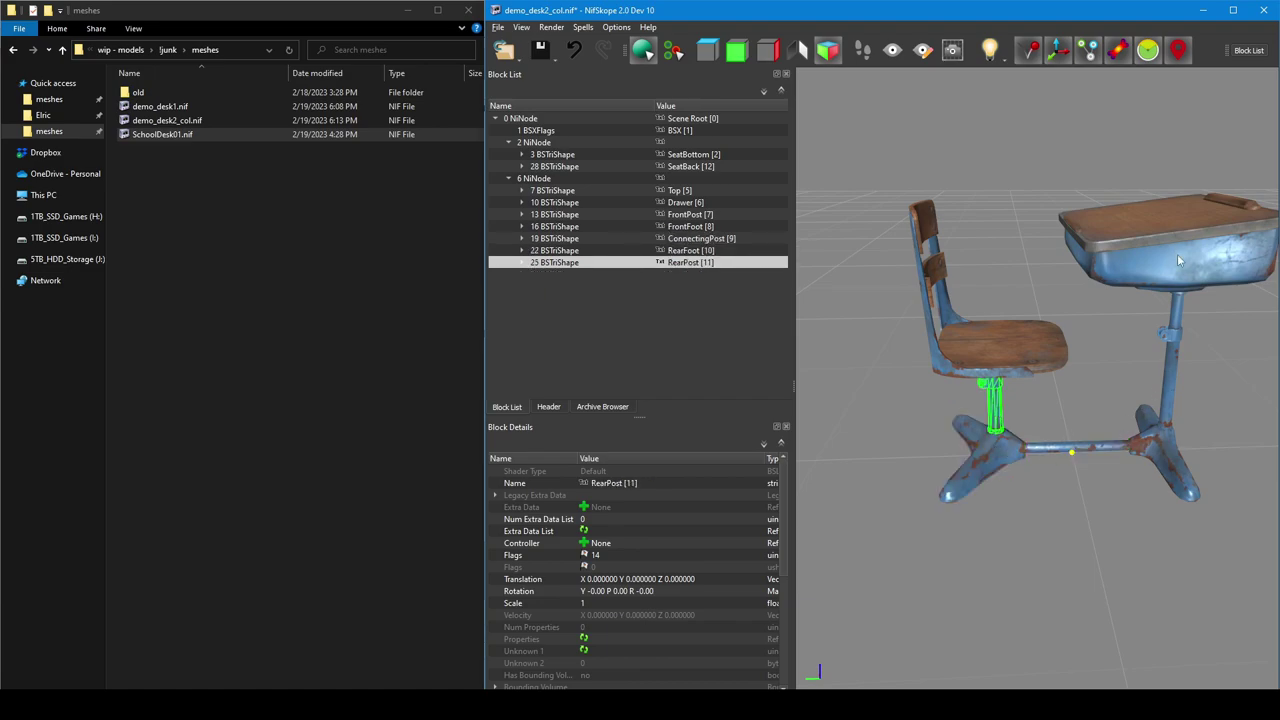
click(998, 348)
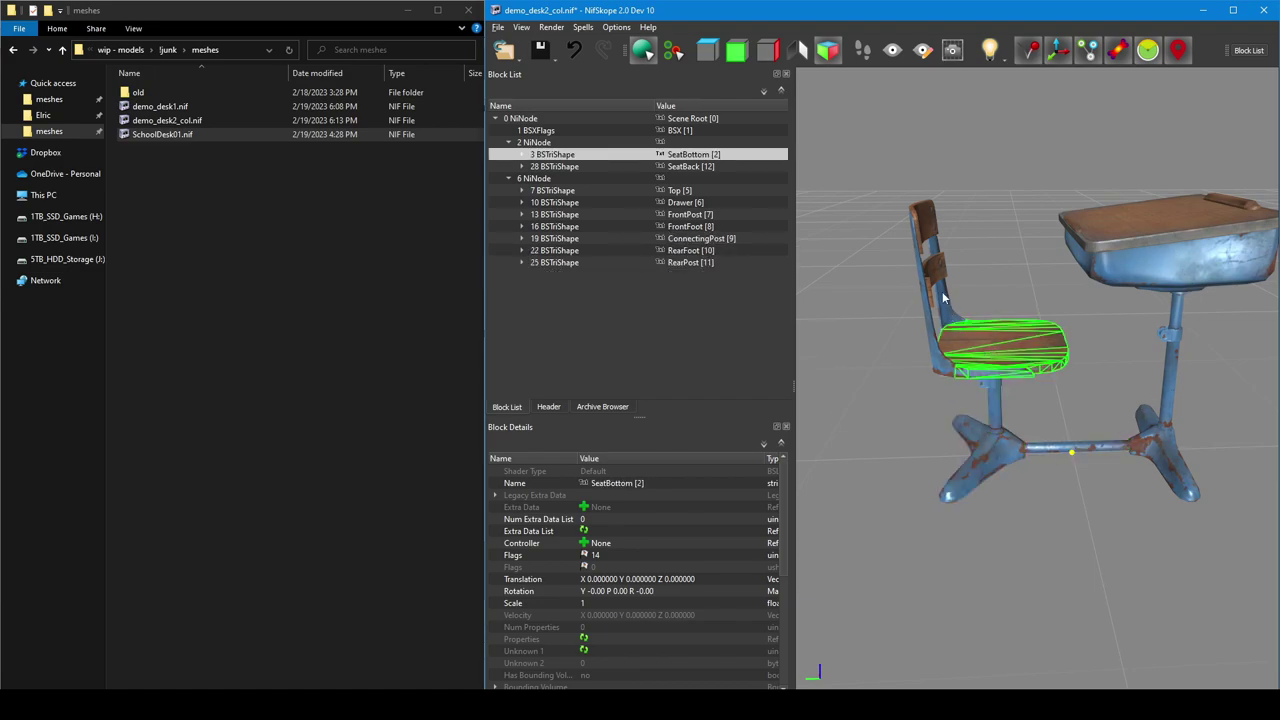
click(940, 296)
click(990, 347)
click(965, 328)
click(980, 350)
click(549, 143)
click(554, 179)
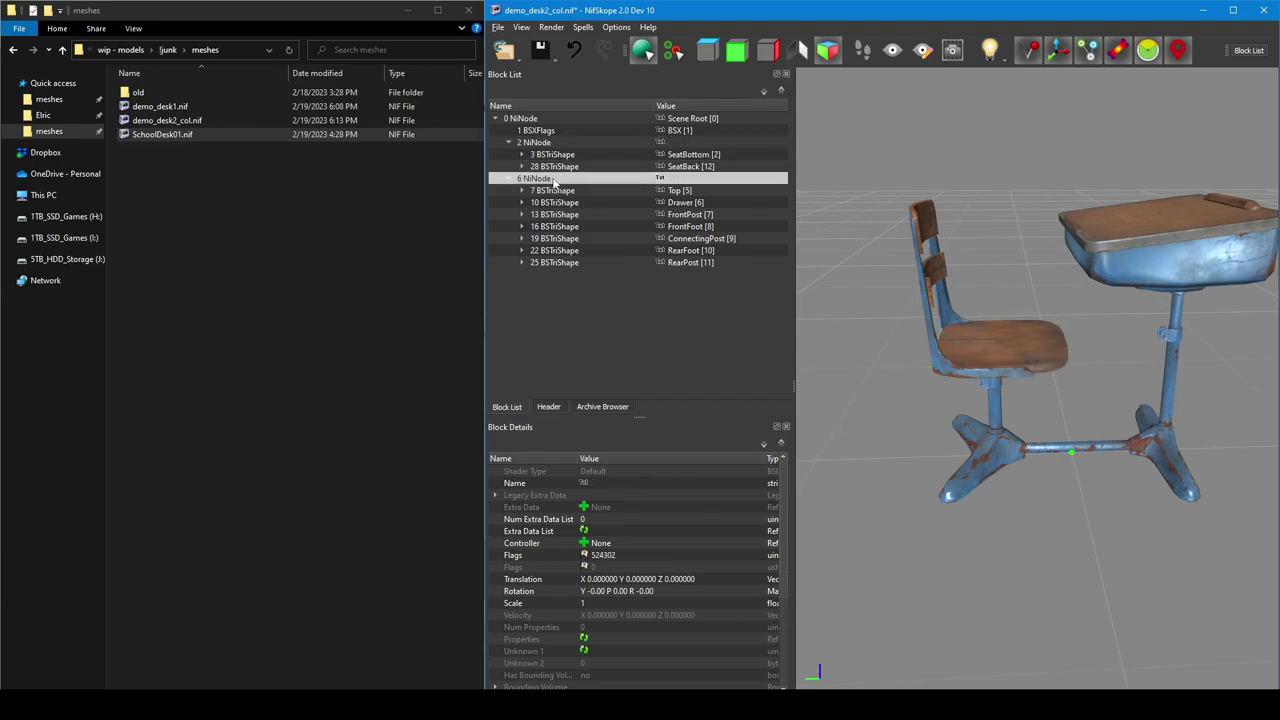
Name the NiNode holding SeatBottom and SeatBack Animation.
click(555, 143)
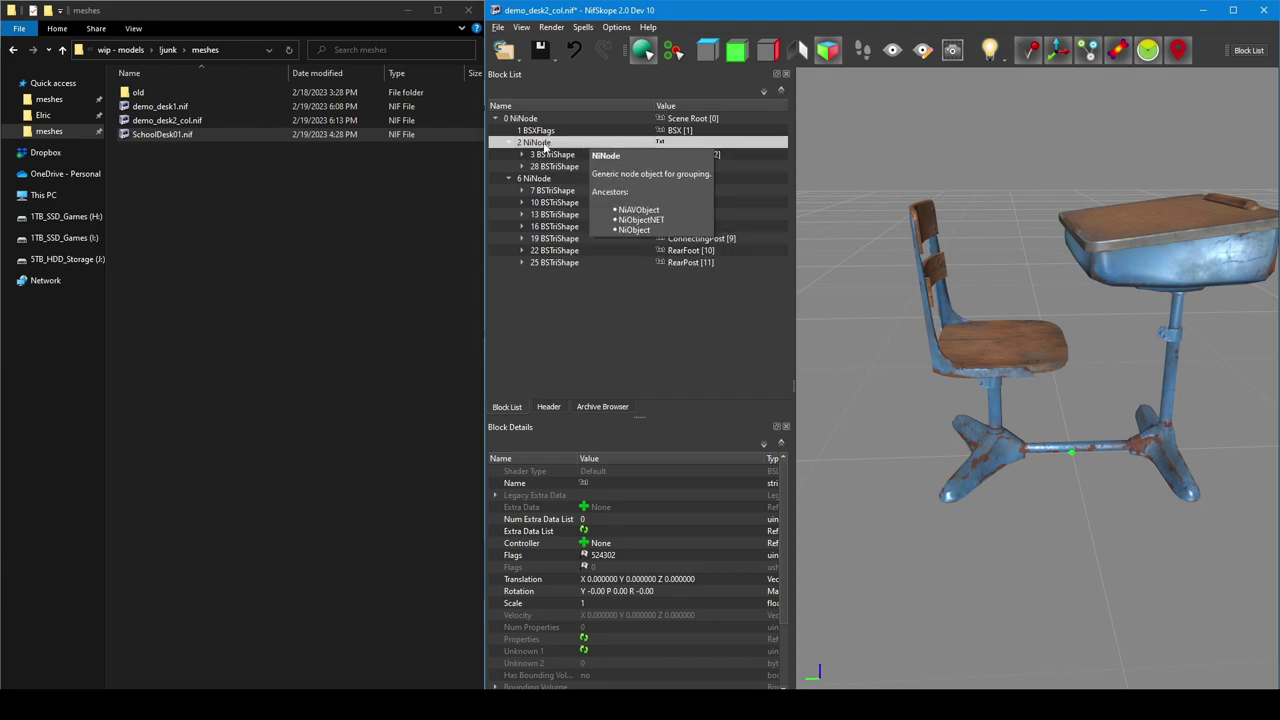
right_click(545, 147)
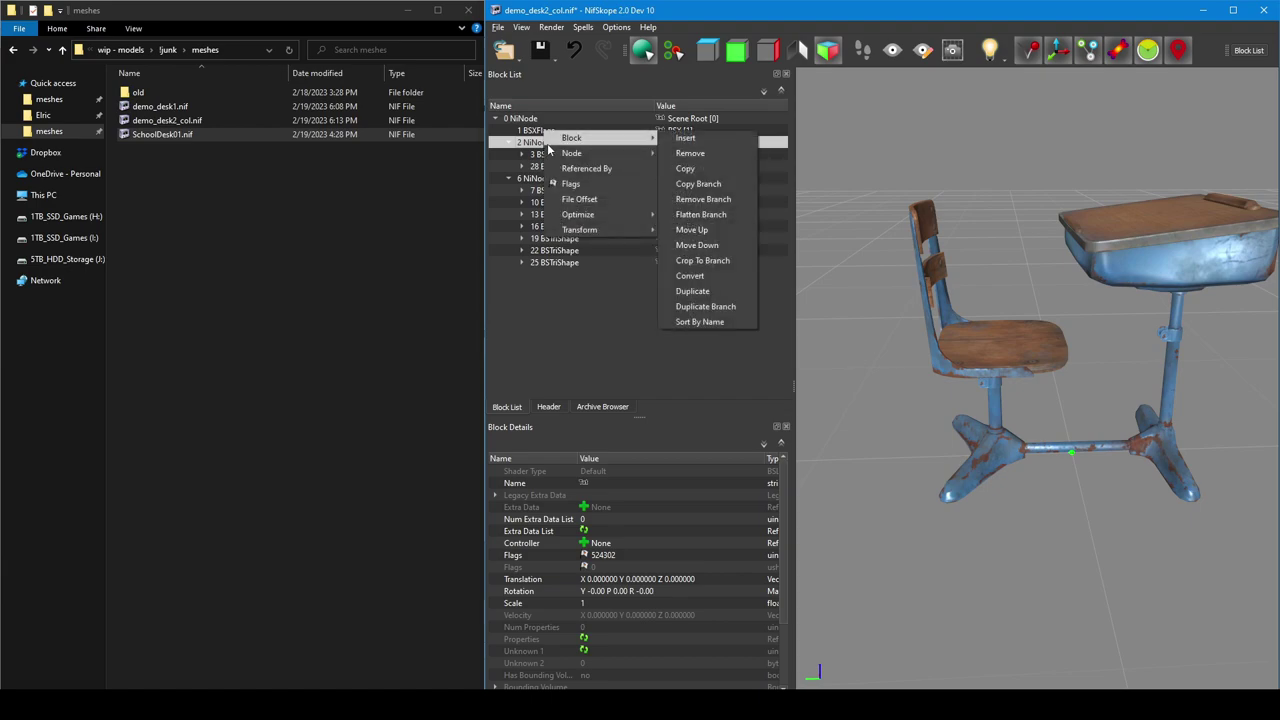
right_click(625, 486)
click(672, 491)
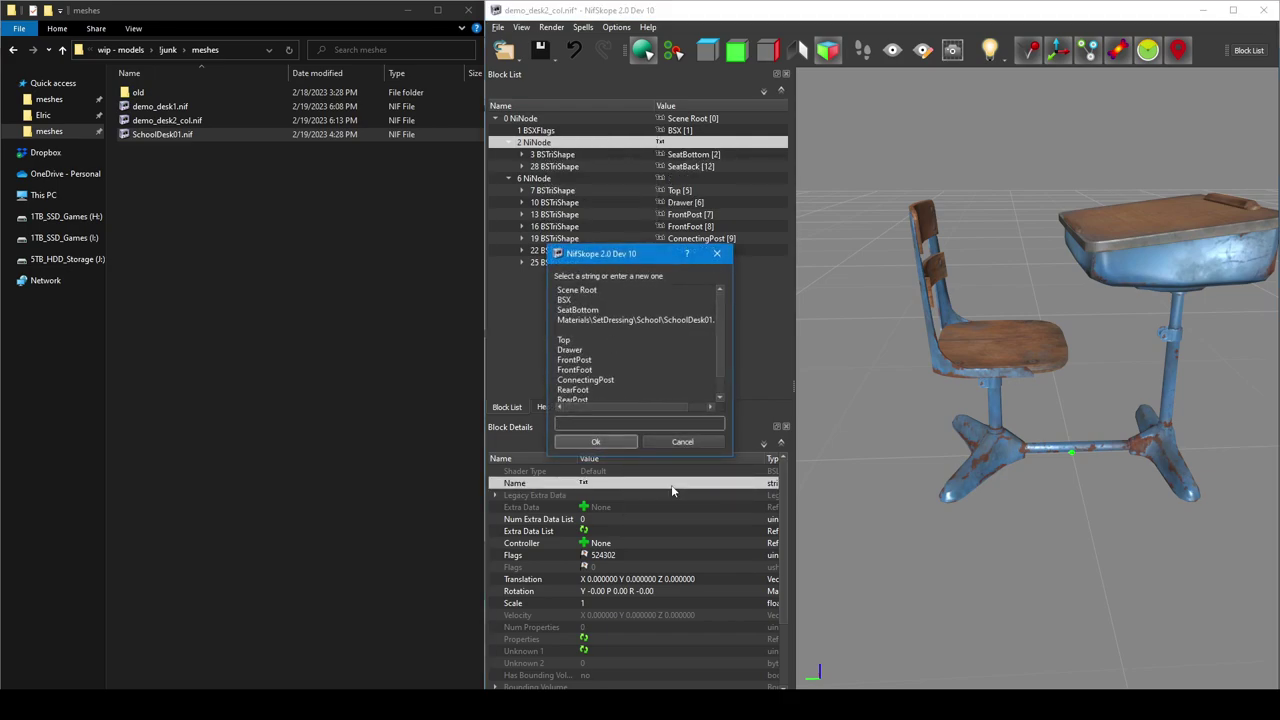
text(Animation)
key(Return)
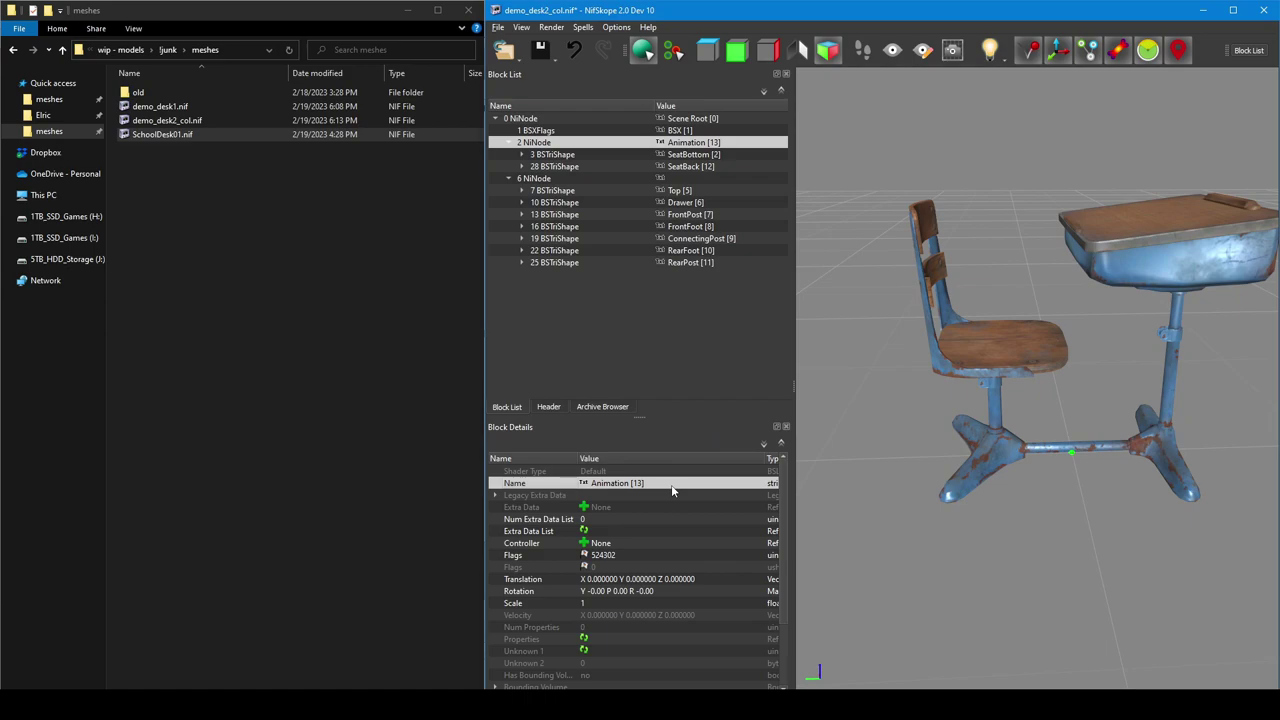
Name the NiNode holding the desk top, drawer, posts and feet Static.
click(683, 180)
double_click(620, 484)
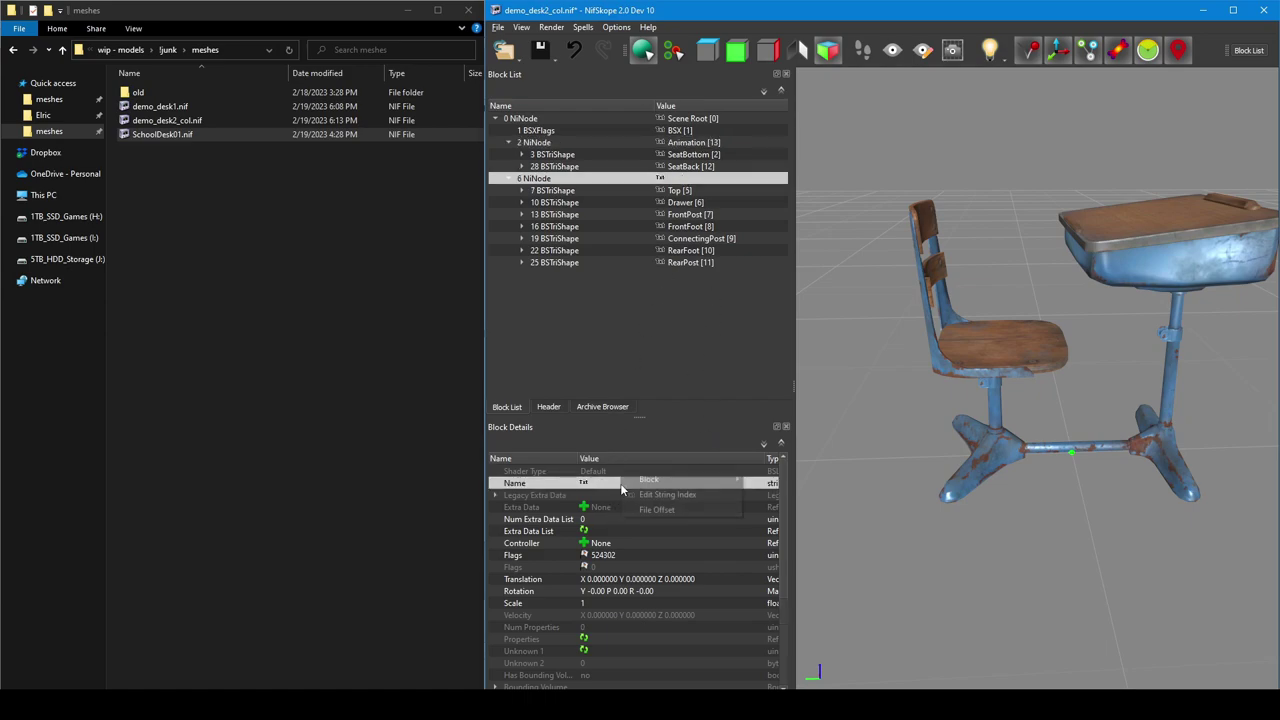
click(642, 496)
text(Static)
key(Return)
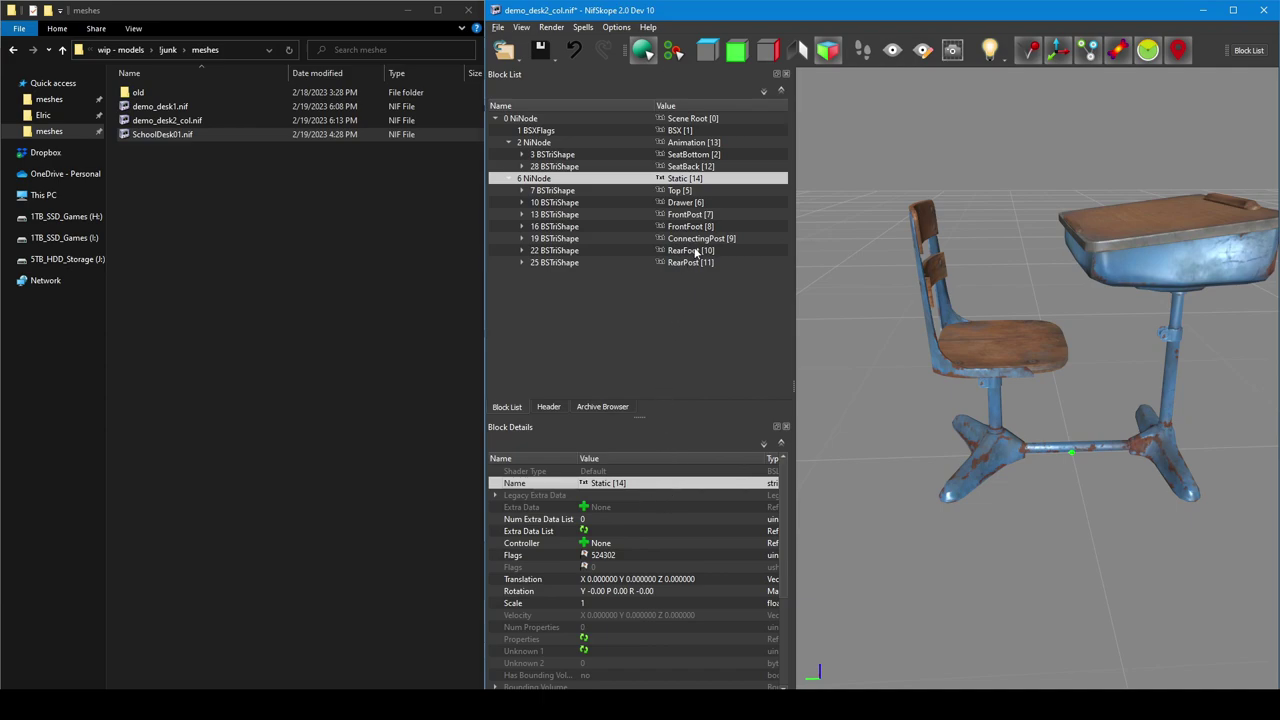
Create a Havok convex shape for SeatBottom with 0.250 roundoff error and 0.0500 collision radius, and check its collision object under Animation.
click(710, 144)
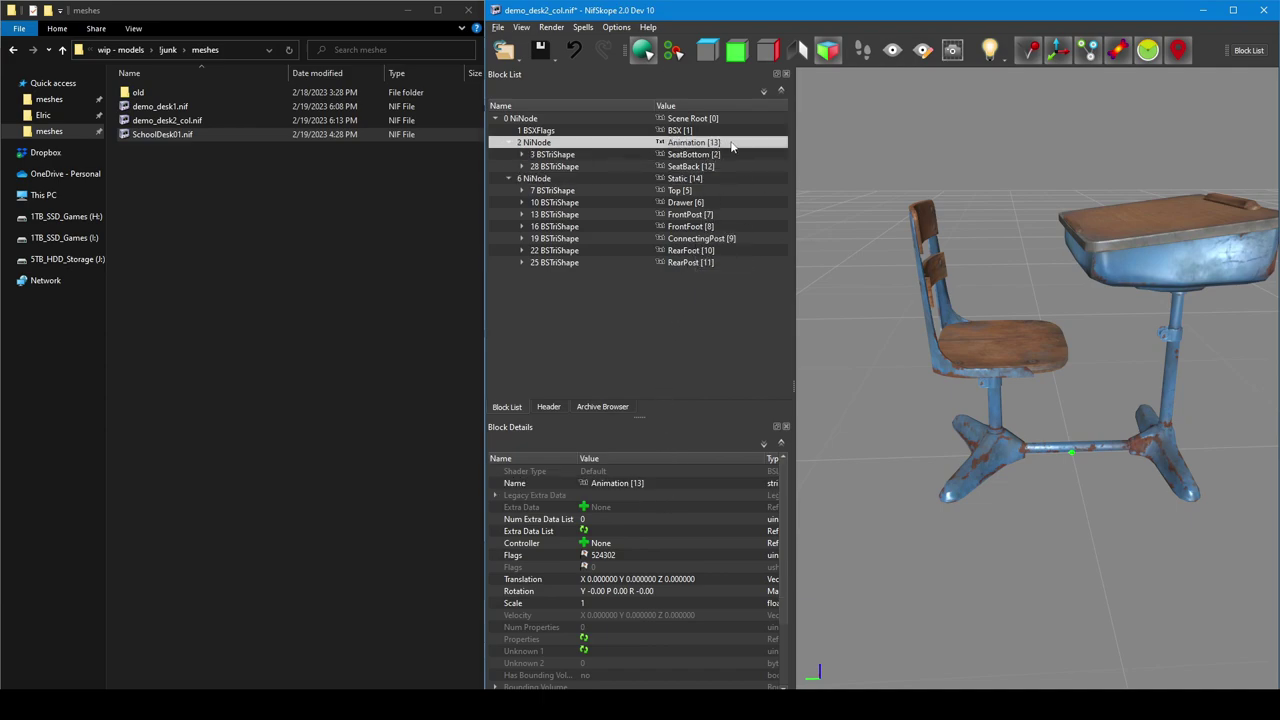
right_click(1032, 336)
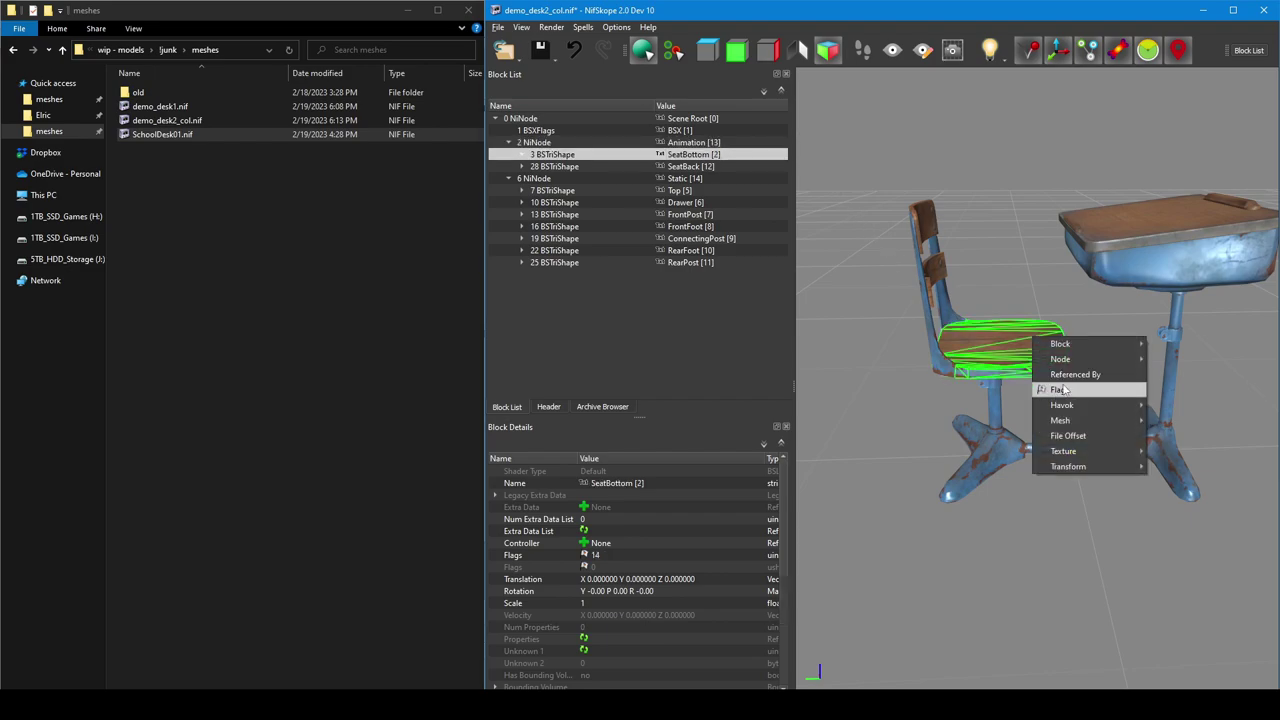
mouse_move(1100, 405)
click(1200, 405)
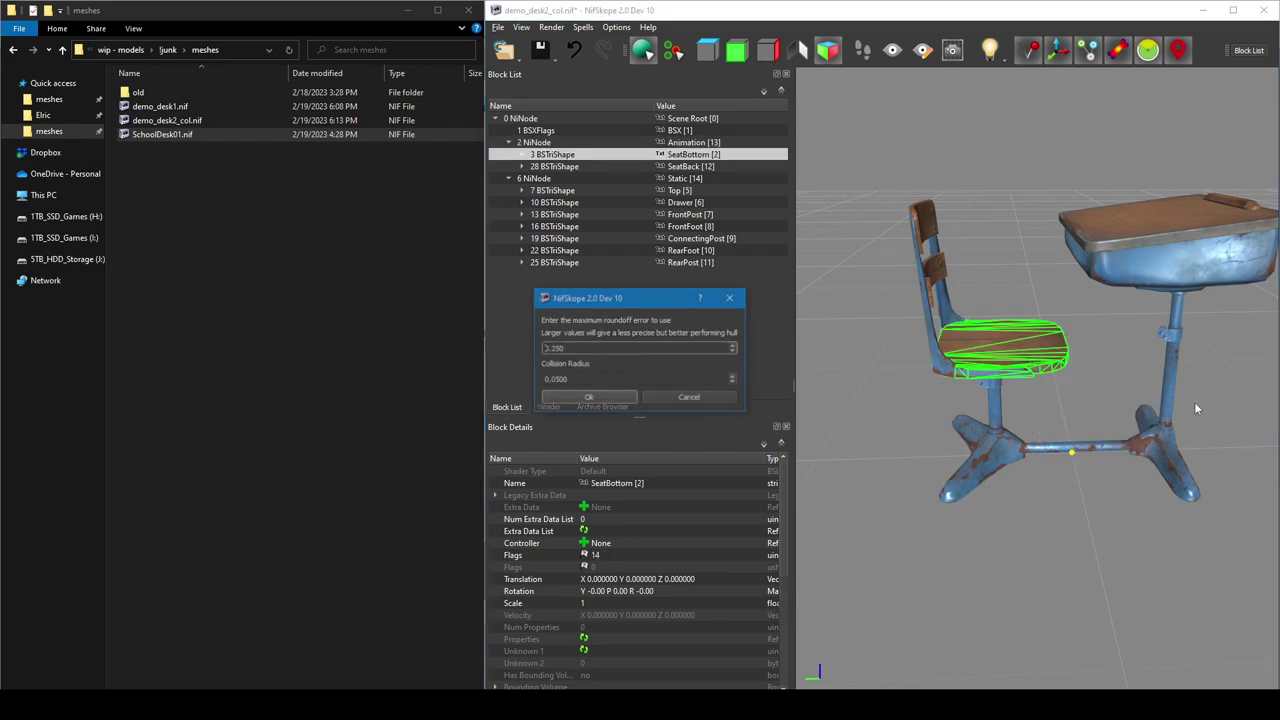
click(590, 398)
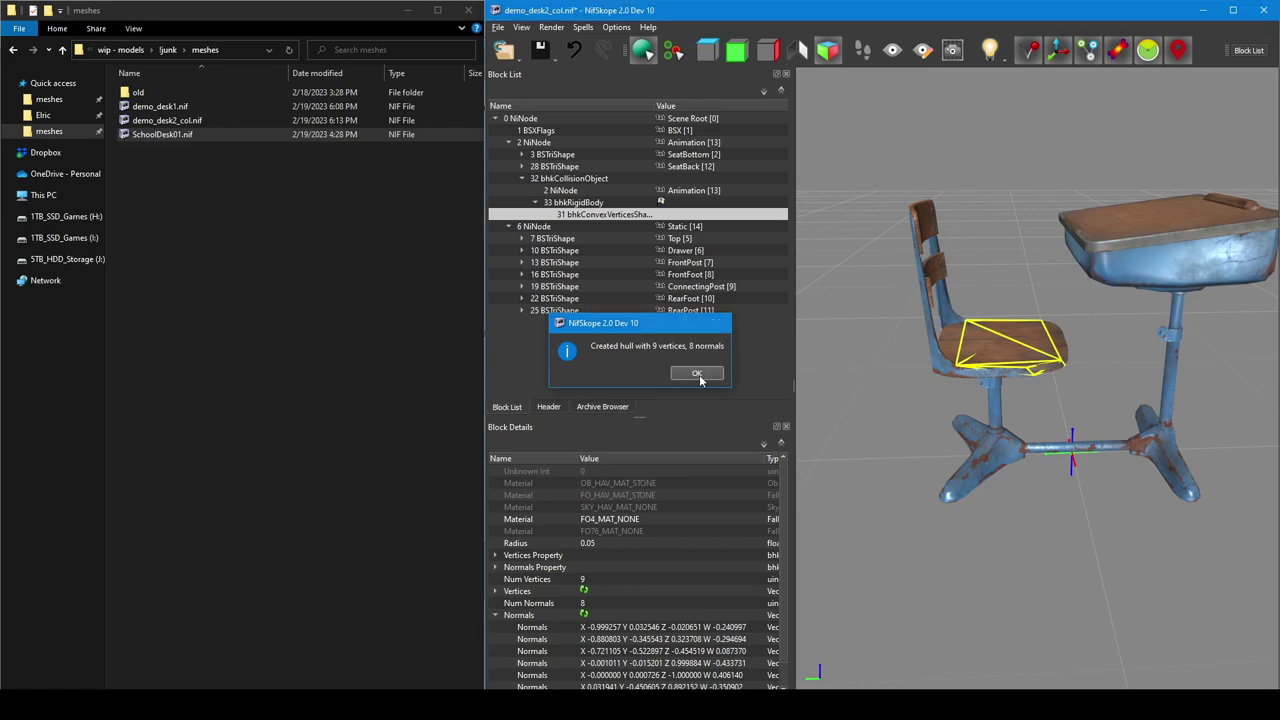
click(705, 372)
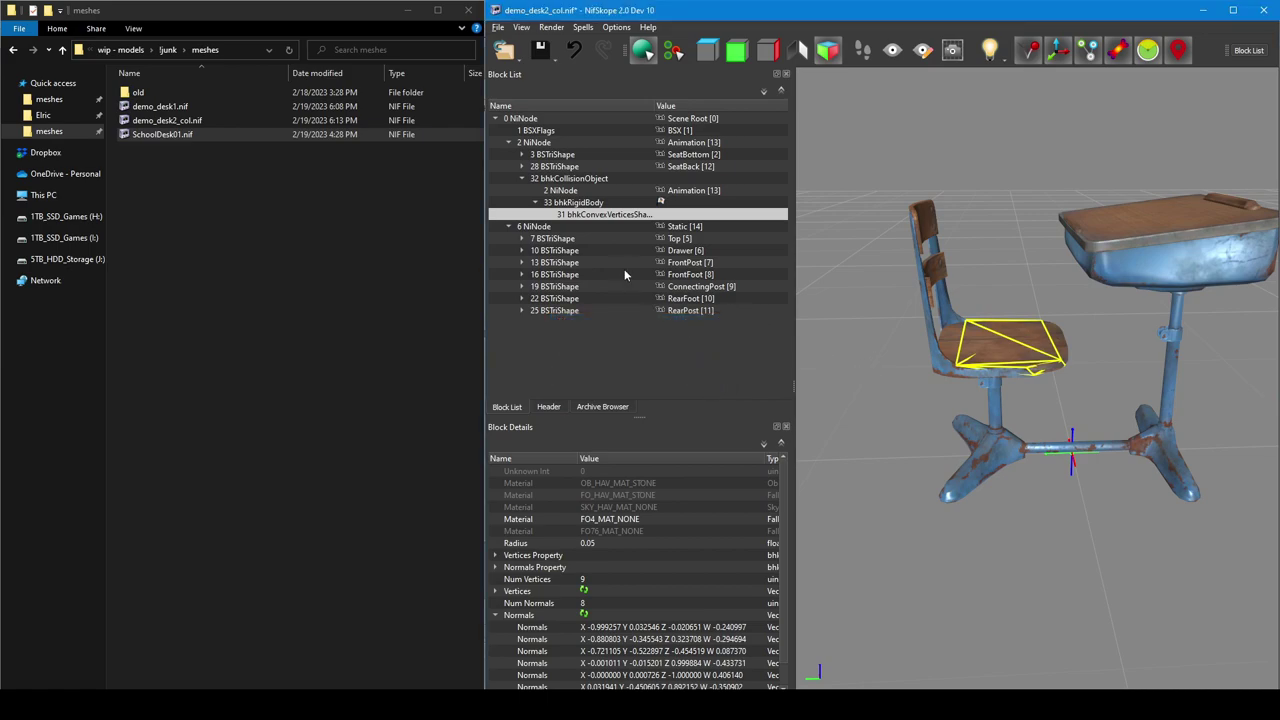
click(572, 179)
click(546, 143)
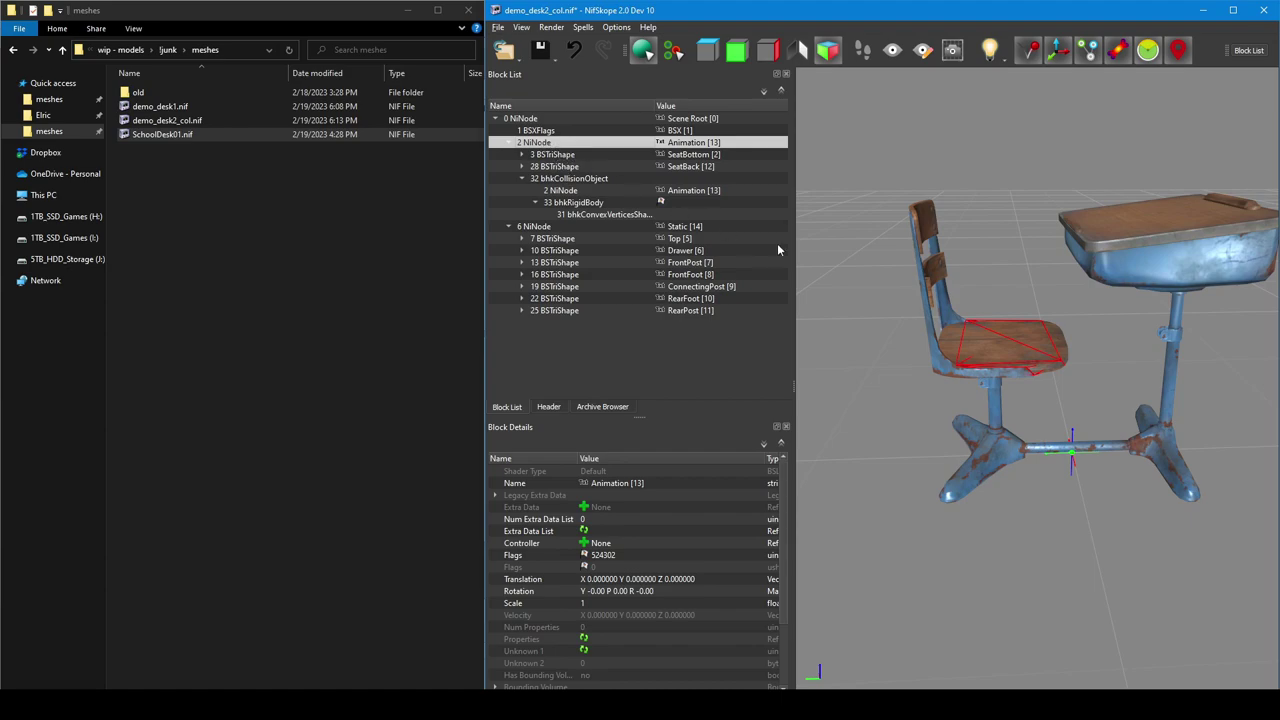
Create a Havok convex shape for SeatBack, combine it with the SeatBottom hull into a list shape, and check the hulls under Animation.
right_click(927, 273)
mouse_move(968, 343)
click(1085, 339)
click(596, 398)
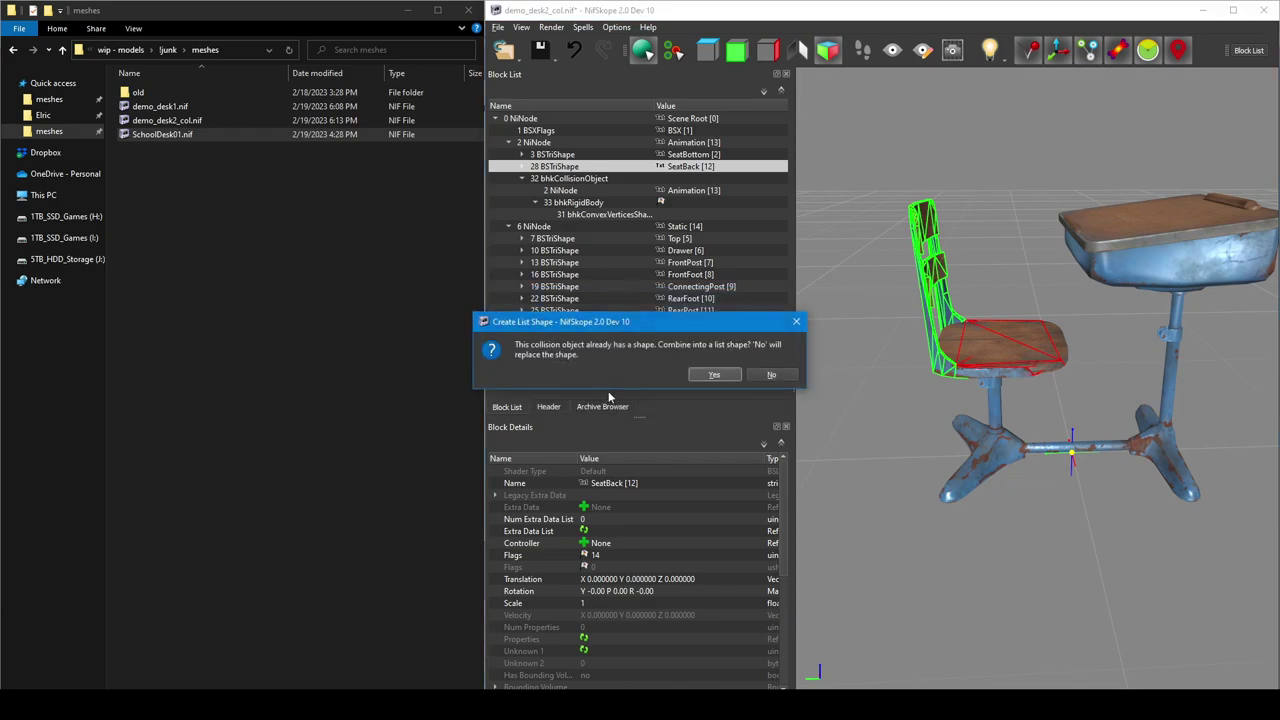
click(720, 376)
click(697, 374)
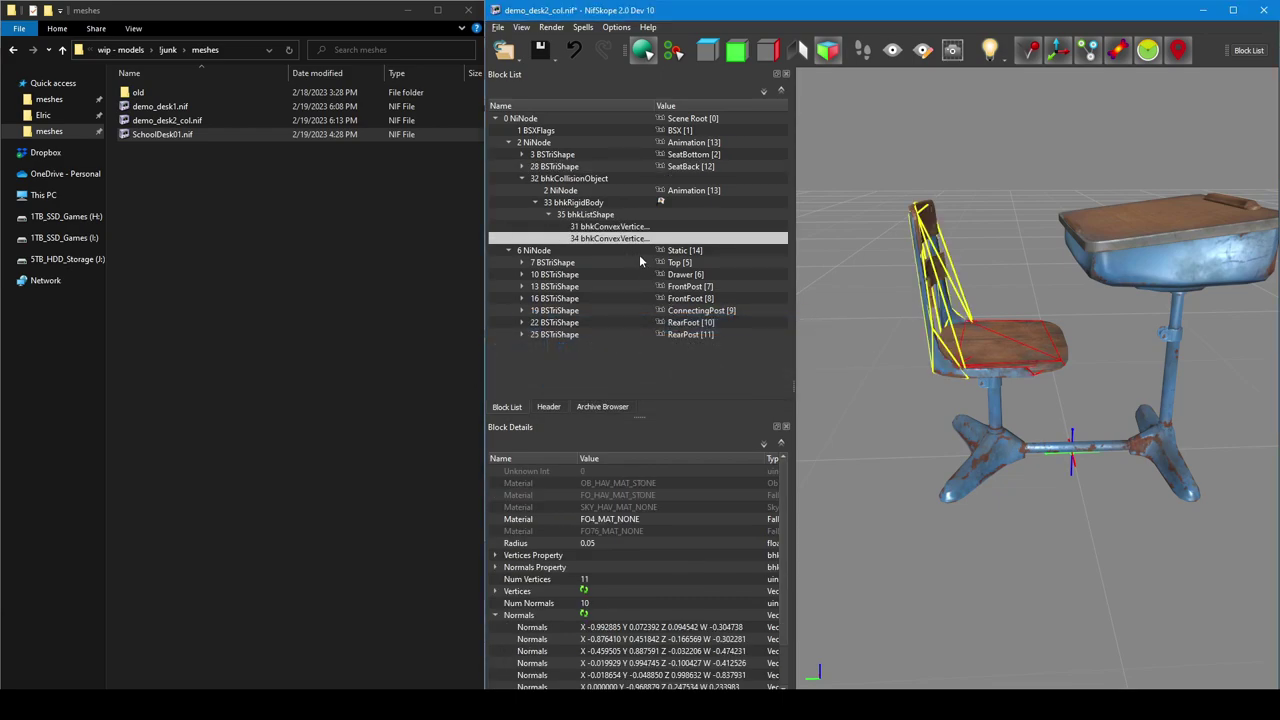
click(612, 226)
click(612, 238)
click(585, 203)
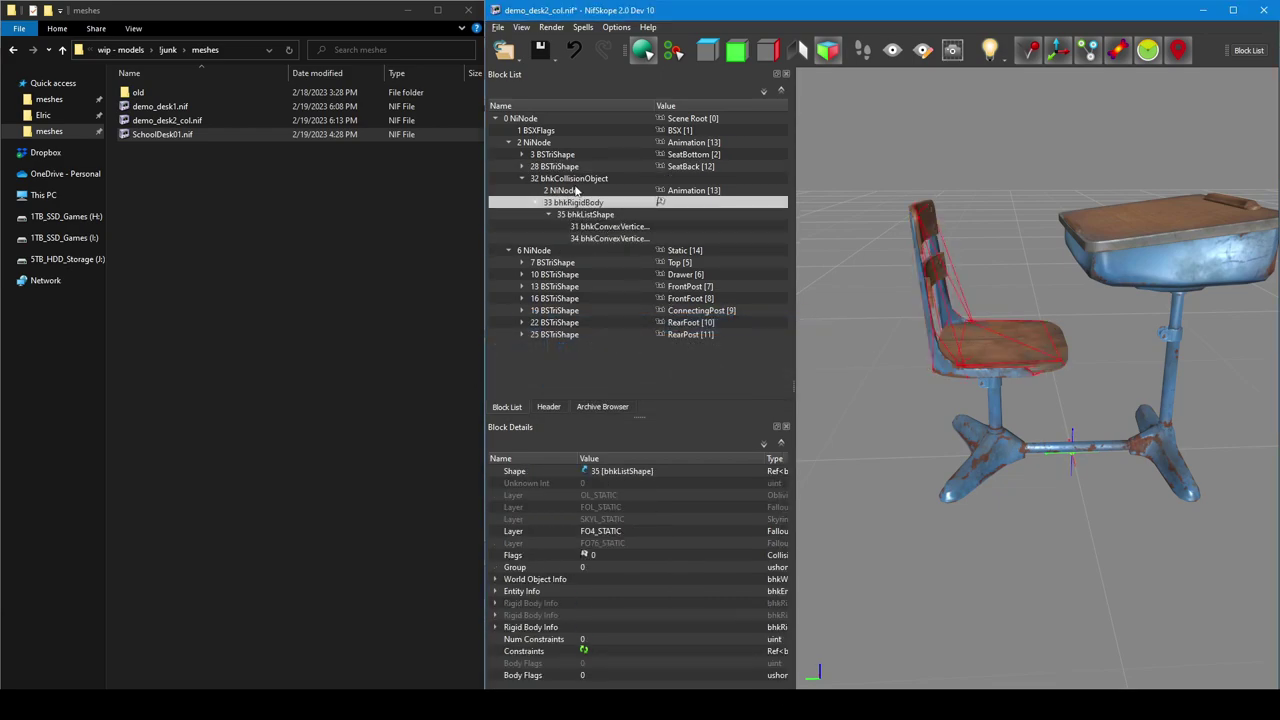
click(545, 143)
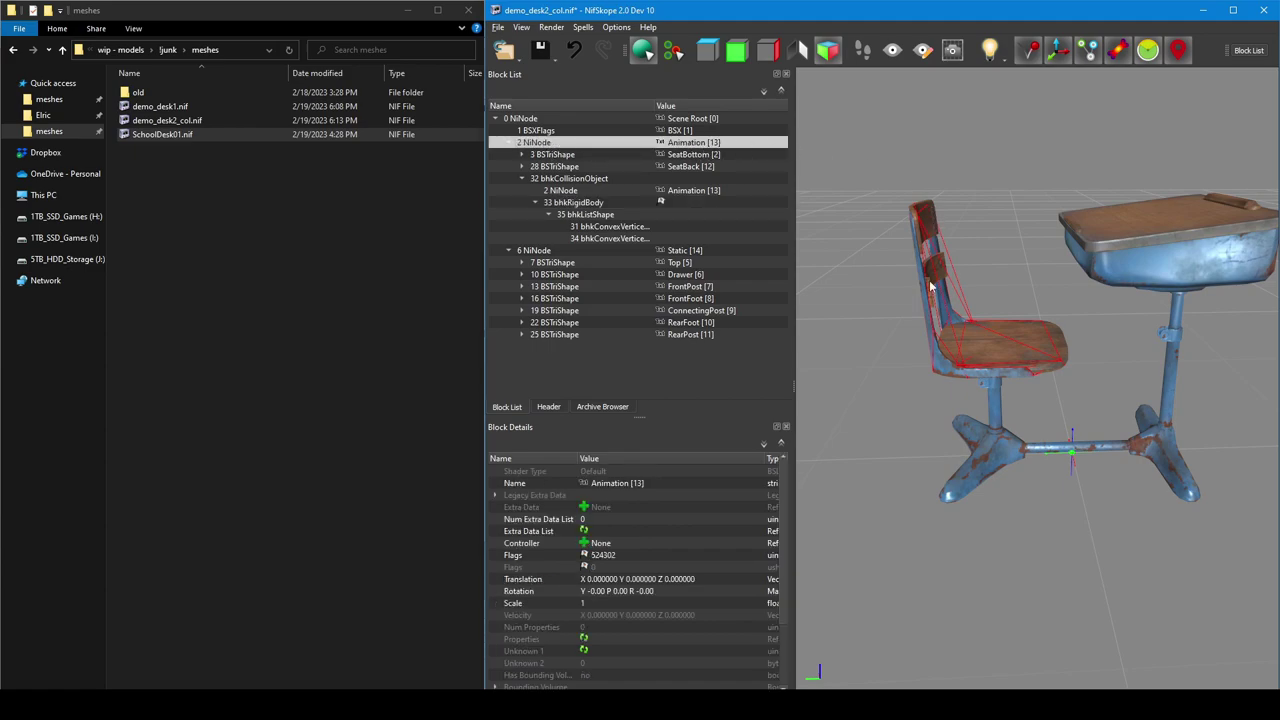
Create convex shapes for Drawer, Top, FrontPost and FrontFoot with 0.250 roundoff error and 0.0500 radius, combined into Static's list shape.
right_click(1191, 250)
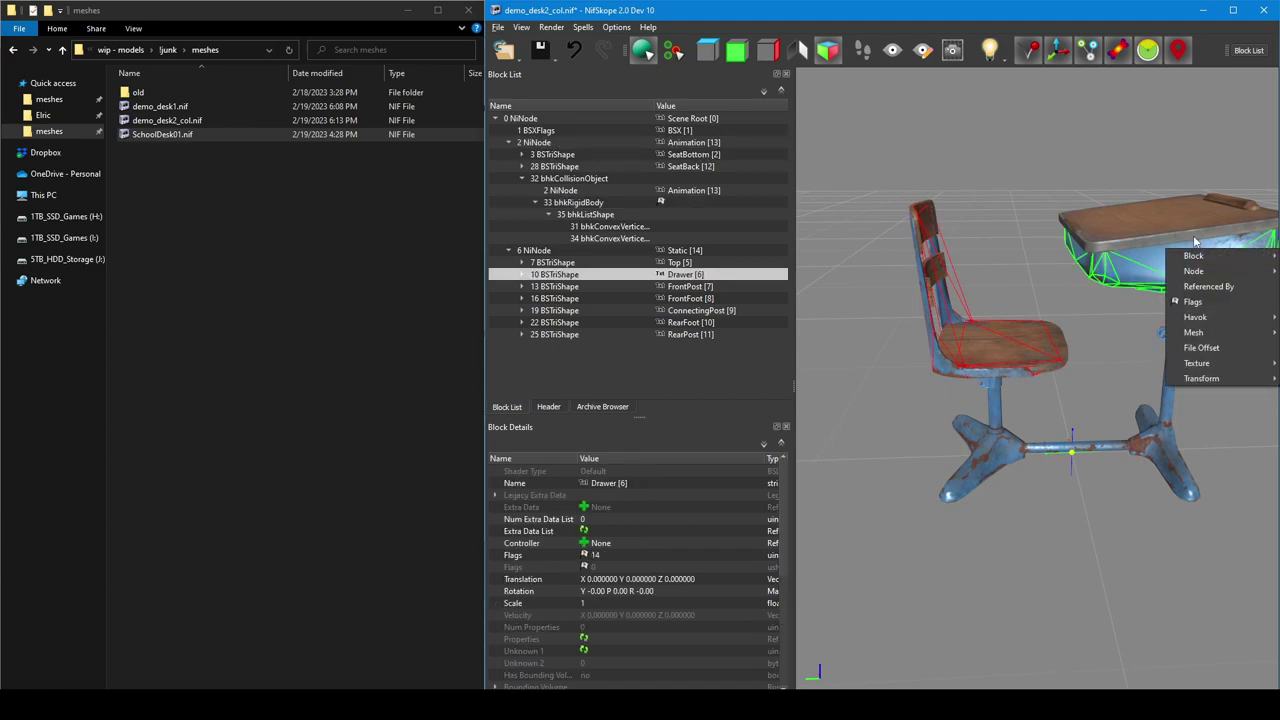
mouse_move(1208, 322)
click(1105, 317)
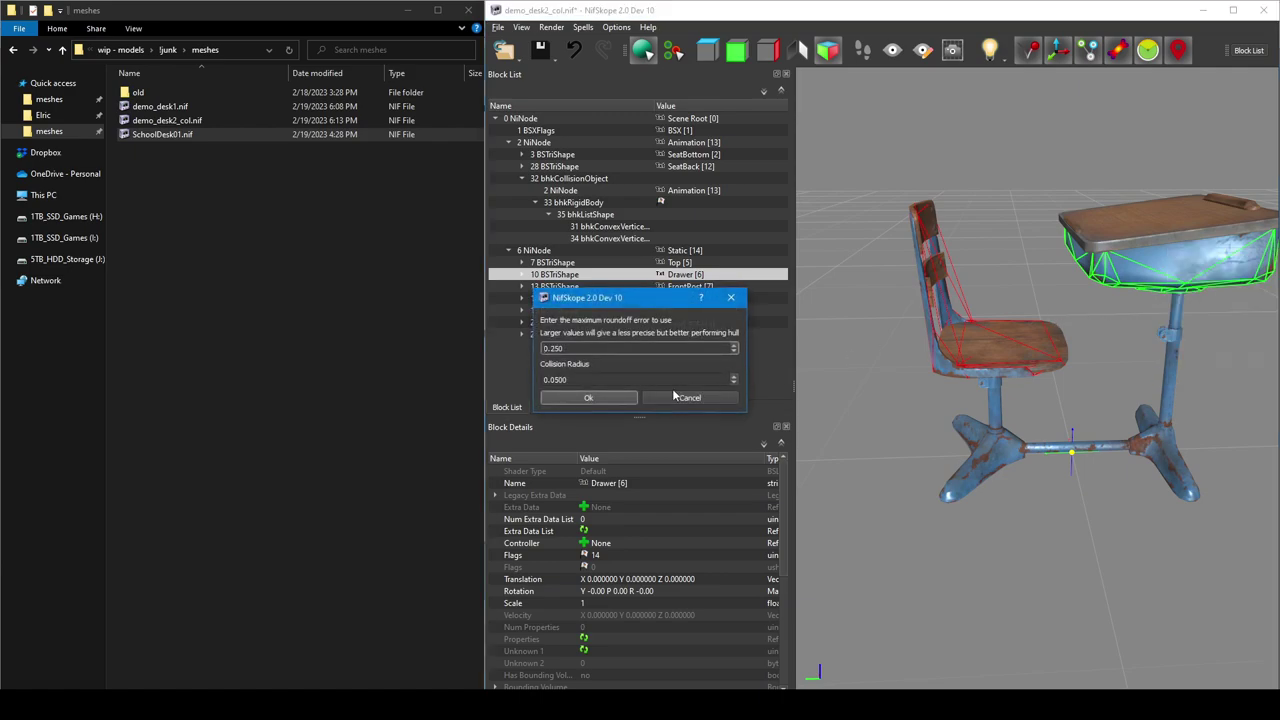
click(588, 397)
click(588, 397)
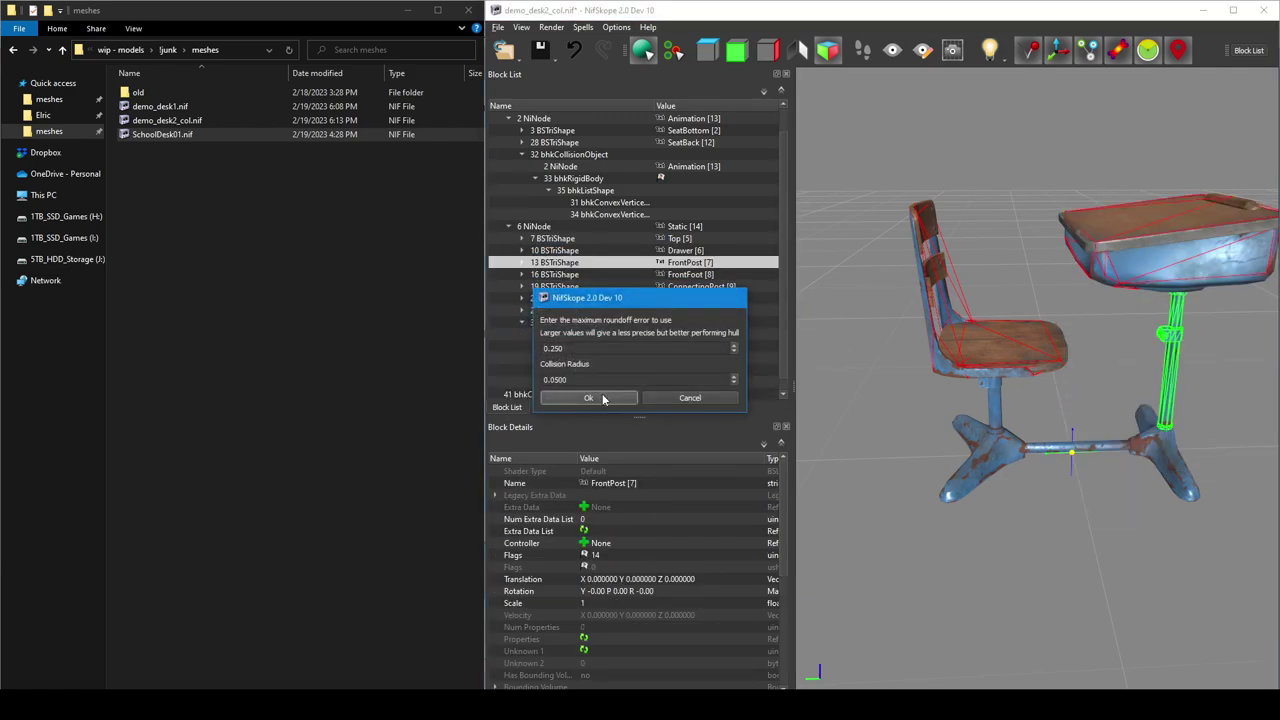
click(714, 374)
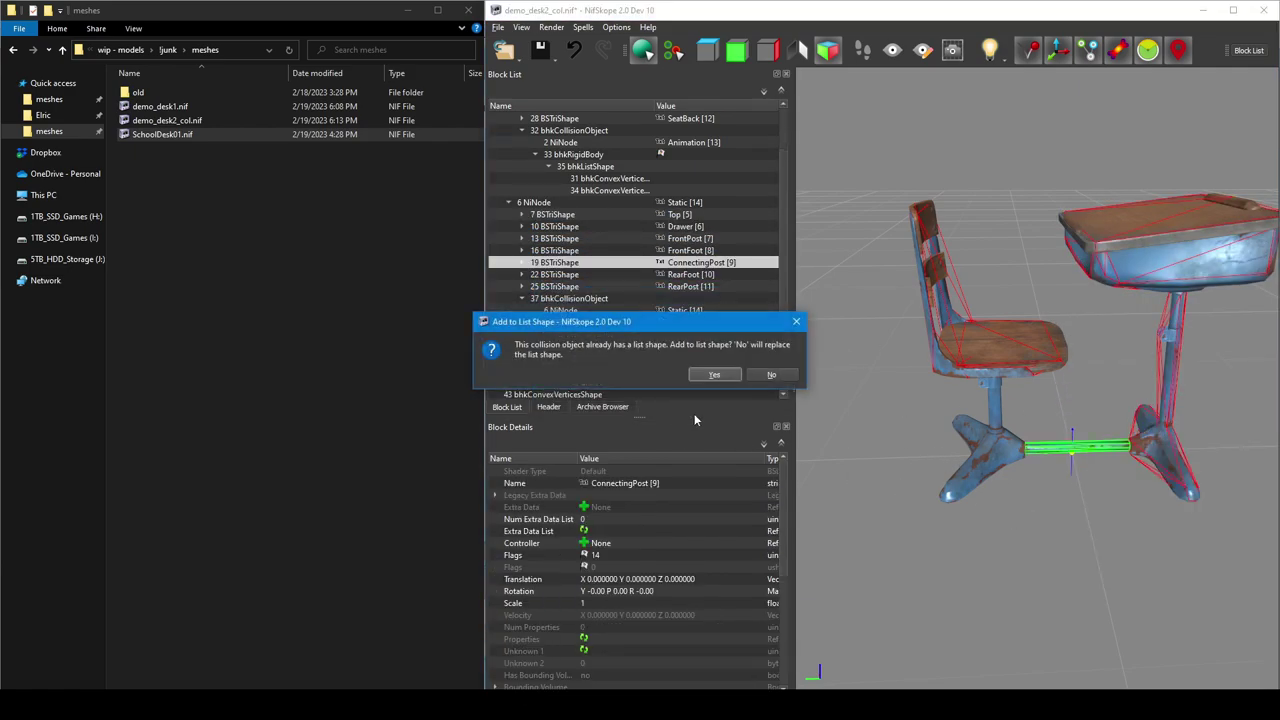
Add convex shapes for ConnectingPost, RearFoot and RearPost to the list shape under Static.
click(1180, 520)
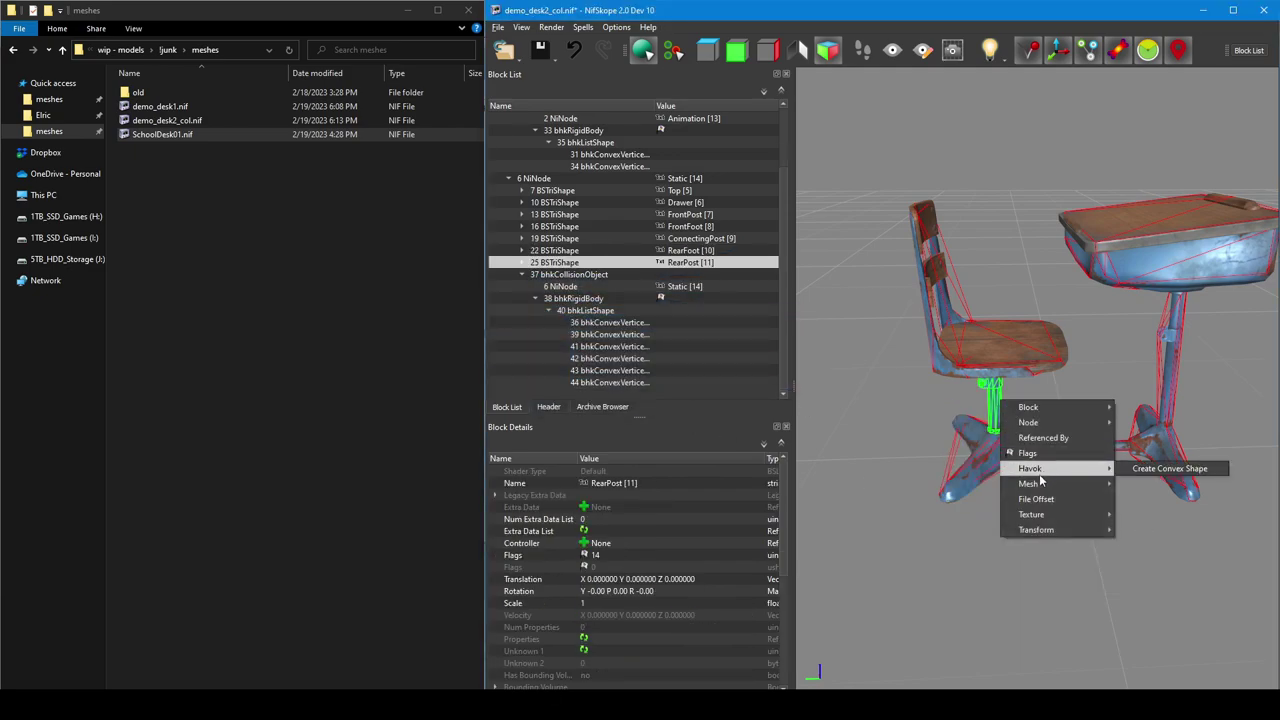
click(1105, 466)
click(720, 374)
click(700, 373)
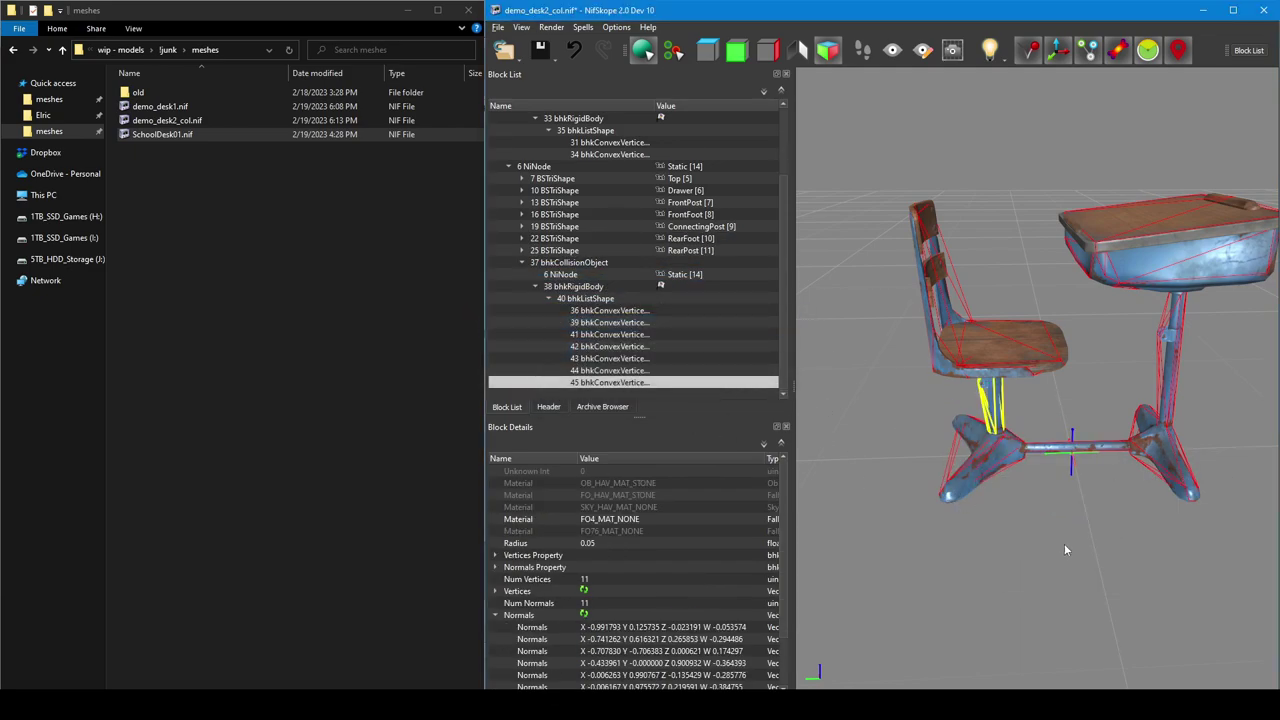
Compare the collision hulls grouped in the Animation and Static list shapes by selecting each list shape.
mouse_move(1072, 543)
mouse_down()
mouse_move(1046, 499)
mouse_move(1036, 560)
mouse_move(1068, 544)
mouse_up()
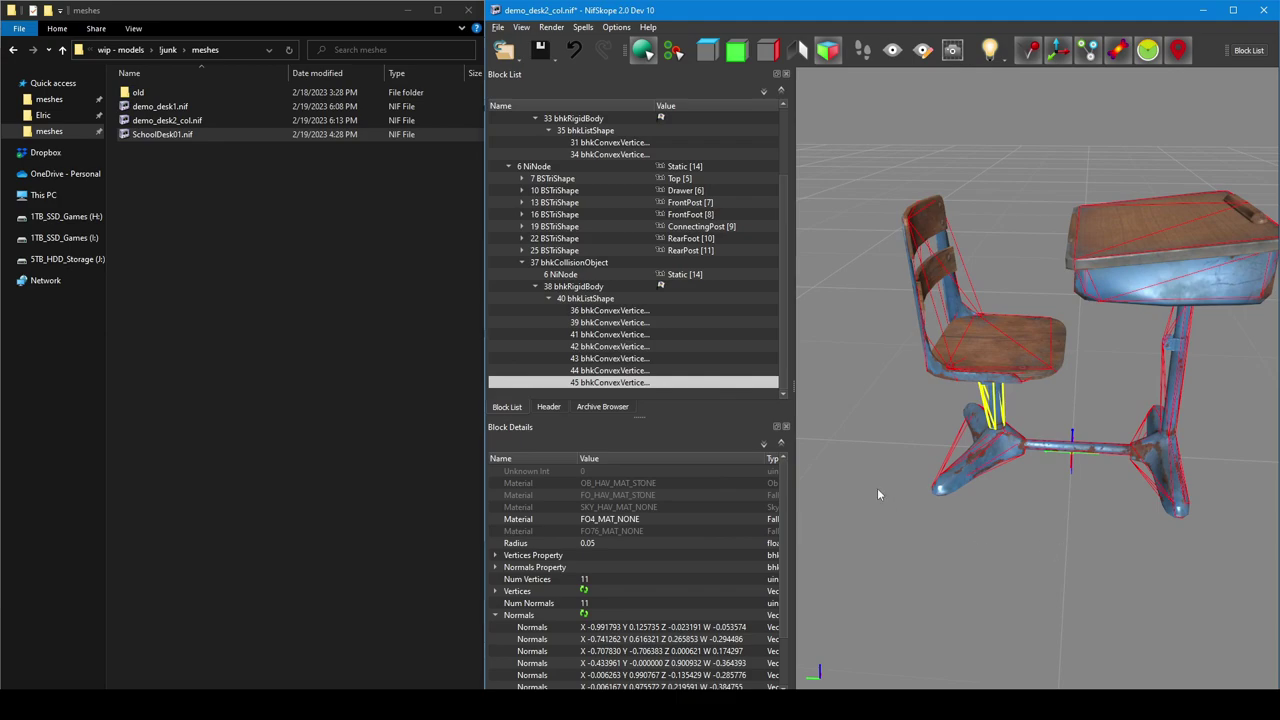
click(597, 119)
click(597, 299)
scroll(595, 290, up, 3)
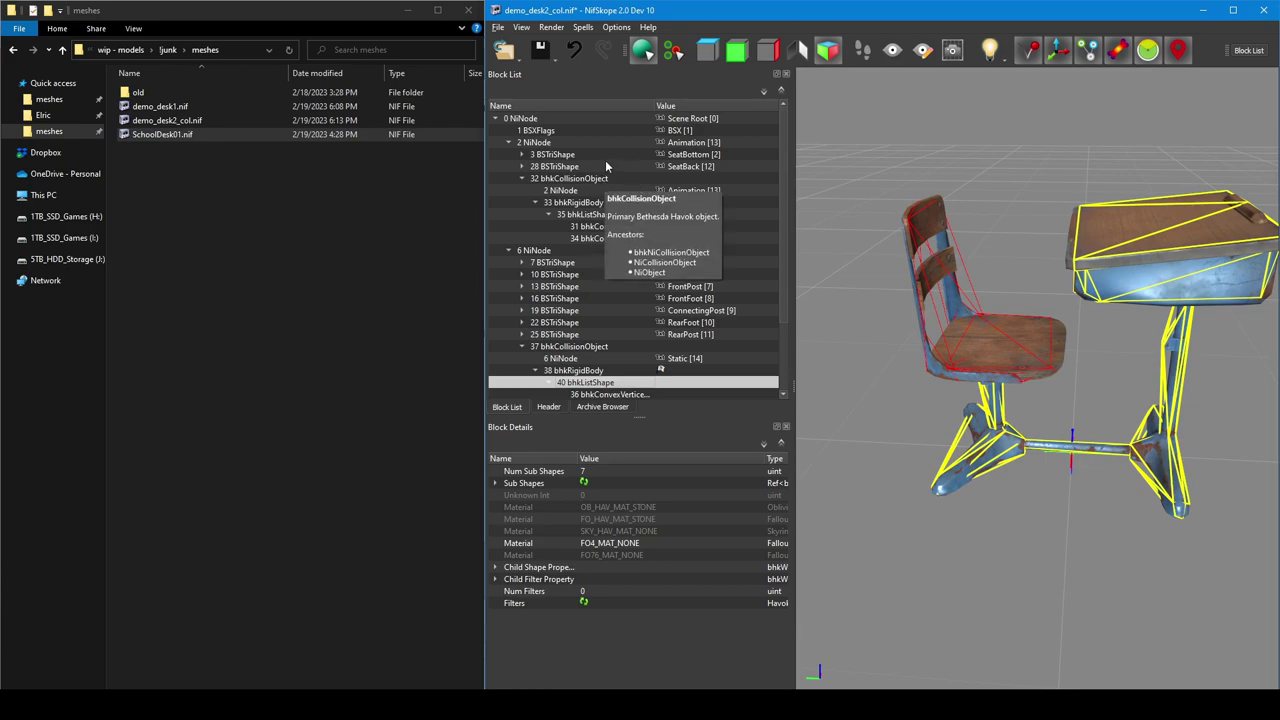
Run the Reorder Blocks sanitize spell on the desk file.
click(543, 49)
right_click(907, 106)
mouse_move(948, 152)
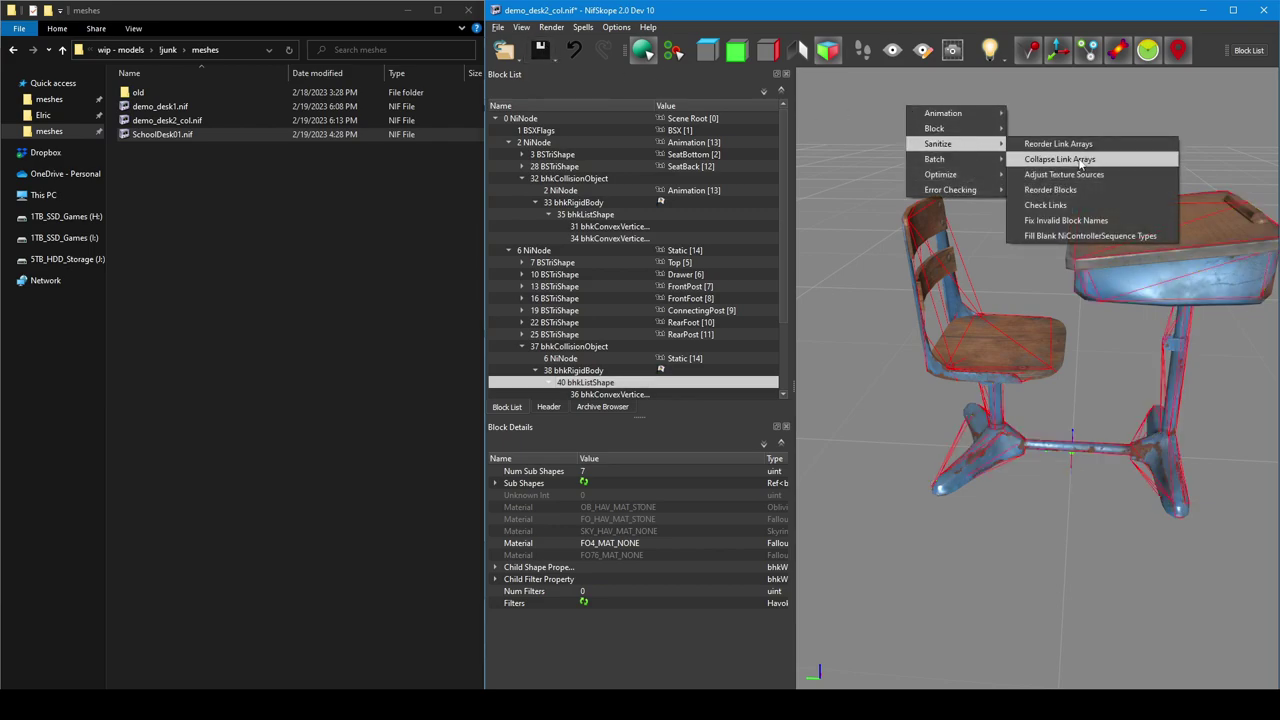
click(1070, 190)
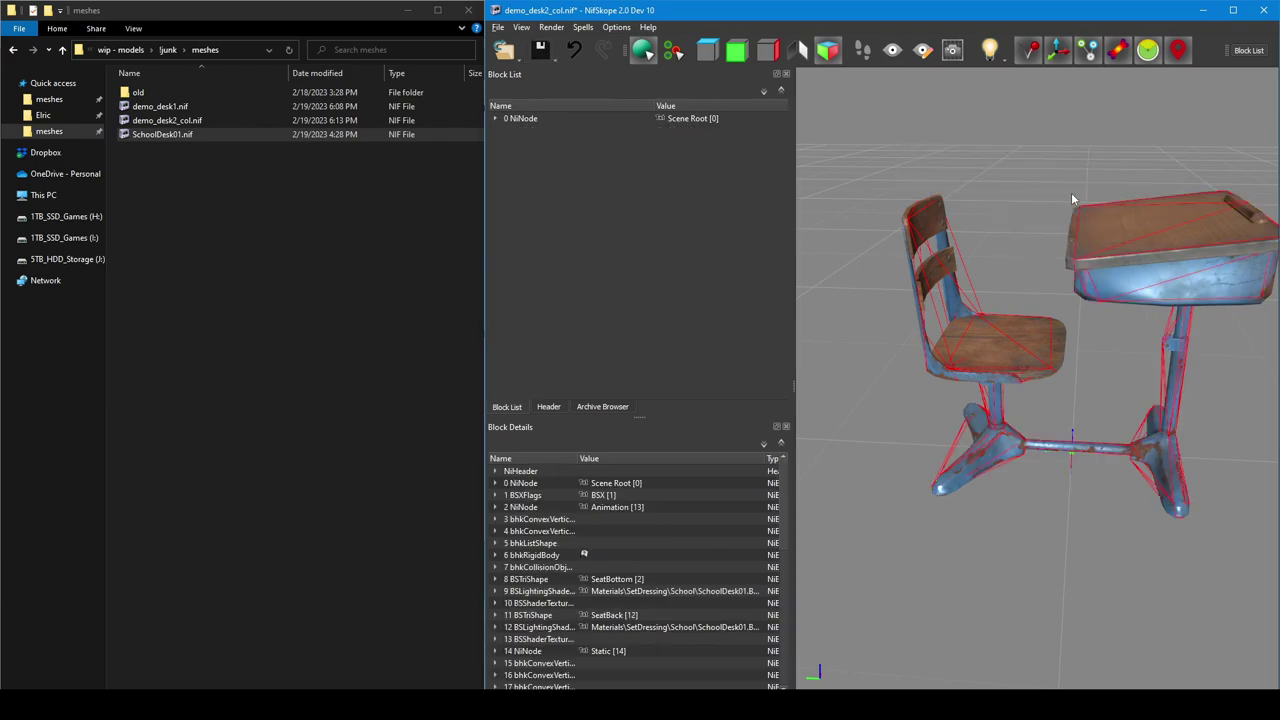
Save the file under the new name demo_desk3_col.nif in the meshes folder.
click(541, 53)
click(543, 90)
scroll(606, 488, down, 4)
scroll(606, 488, up, 4)
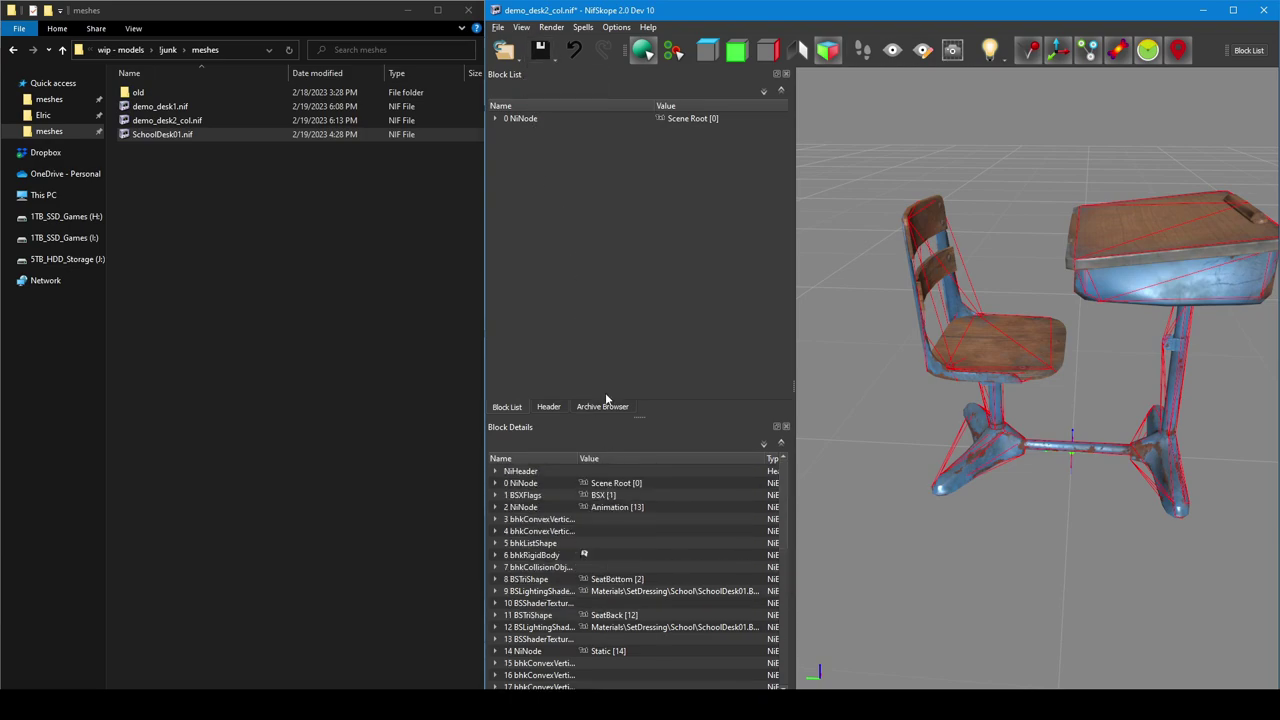
click(553, 62)
click(548, 87)
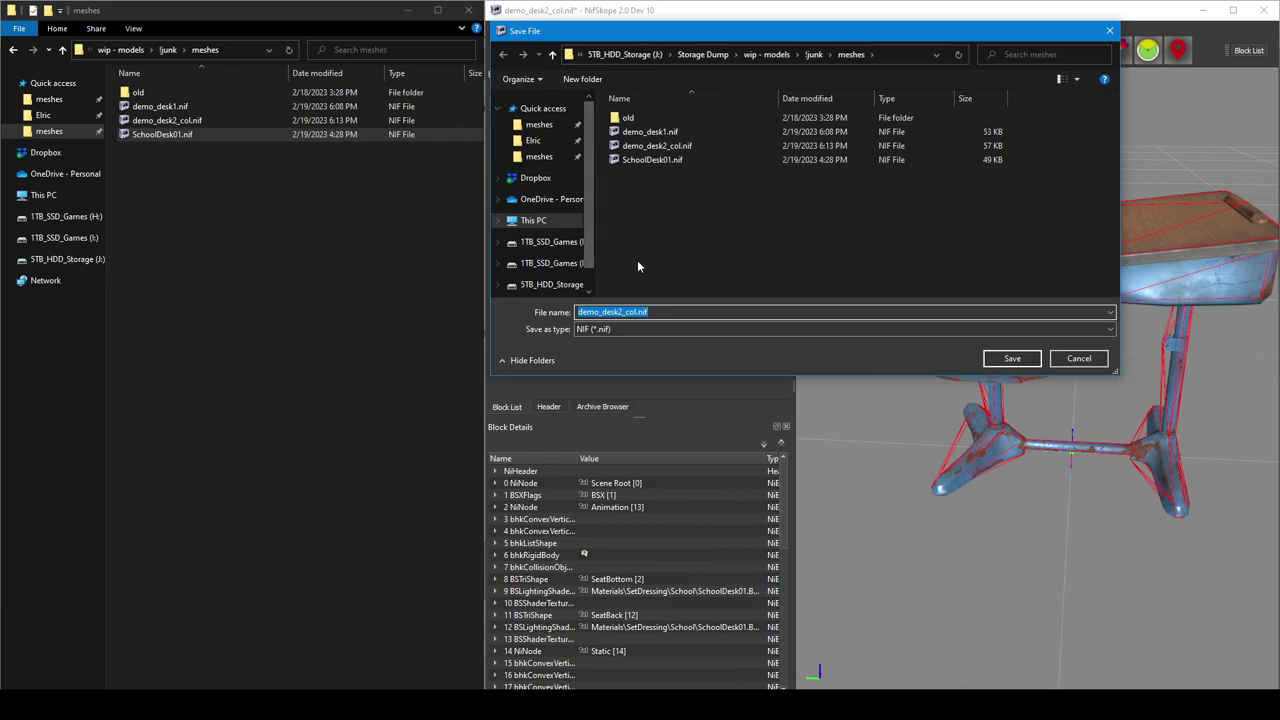
click(615, 312)
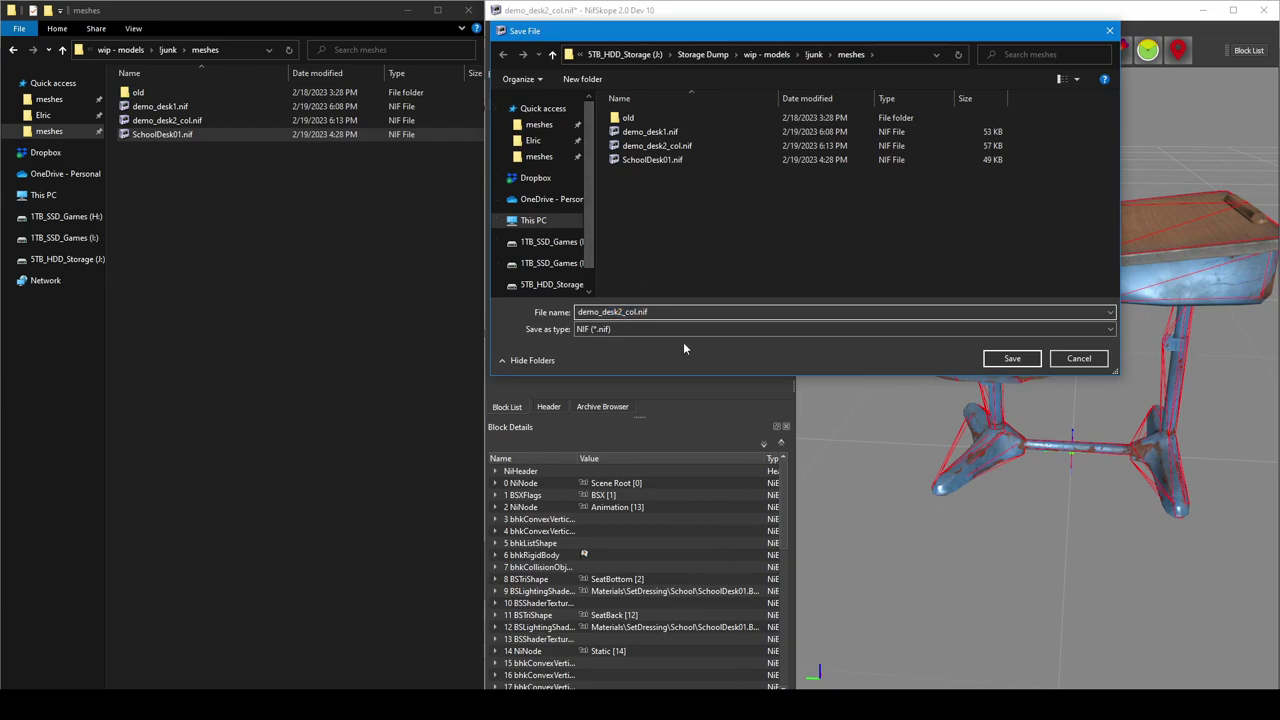
text(3)
key(Return)
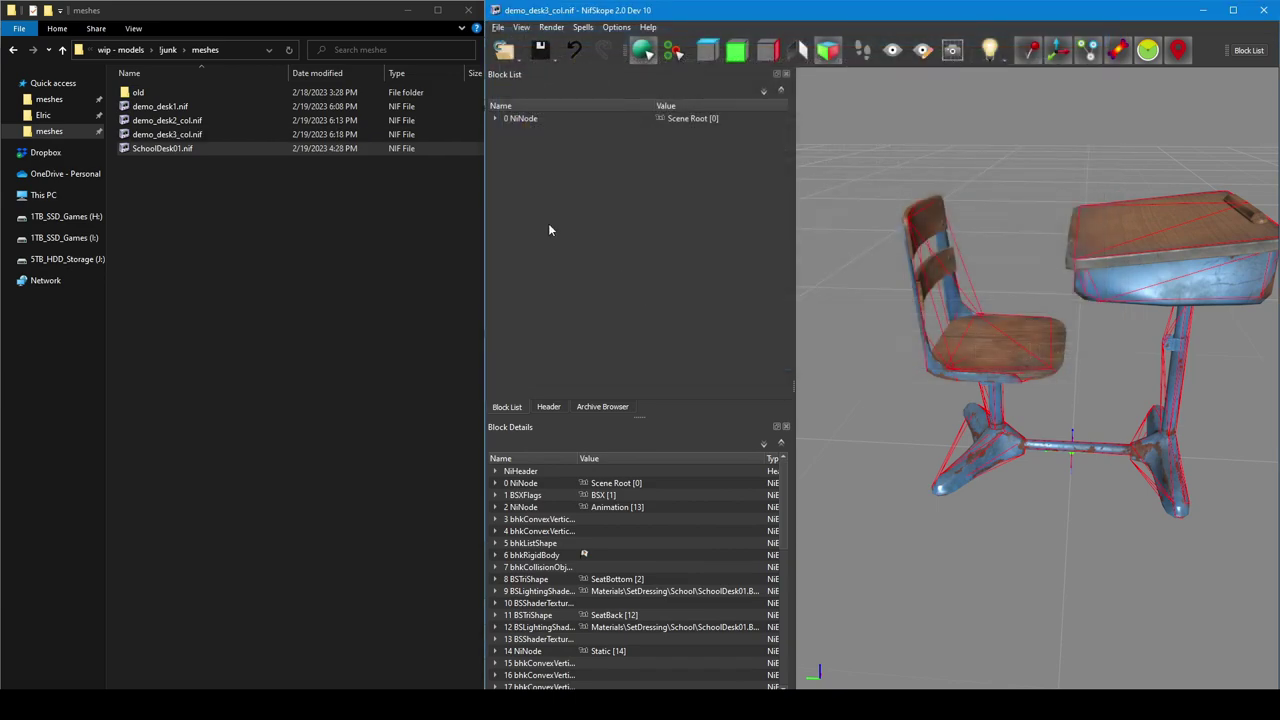
Minimize NifSkope, dismiss the leftover hull message and return to the meshes folder in File Explorer.
click(1204, 10)
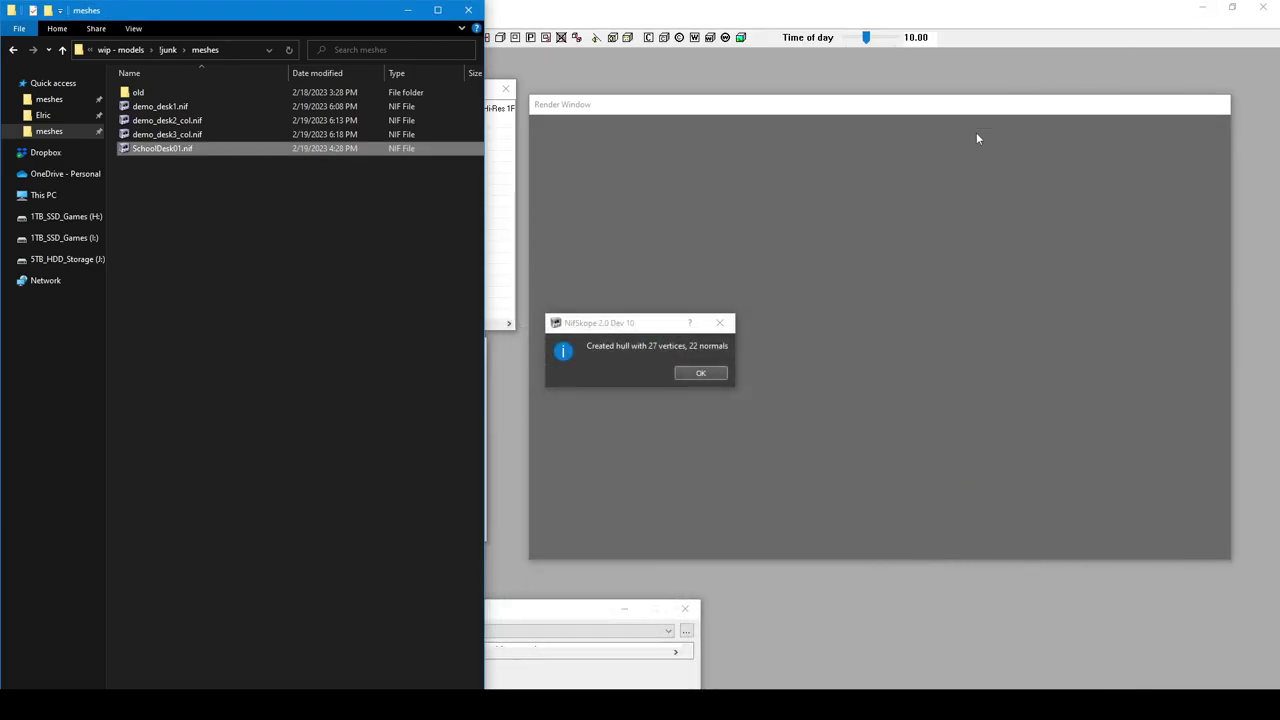
click(700, 374)
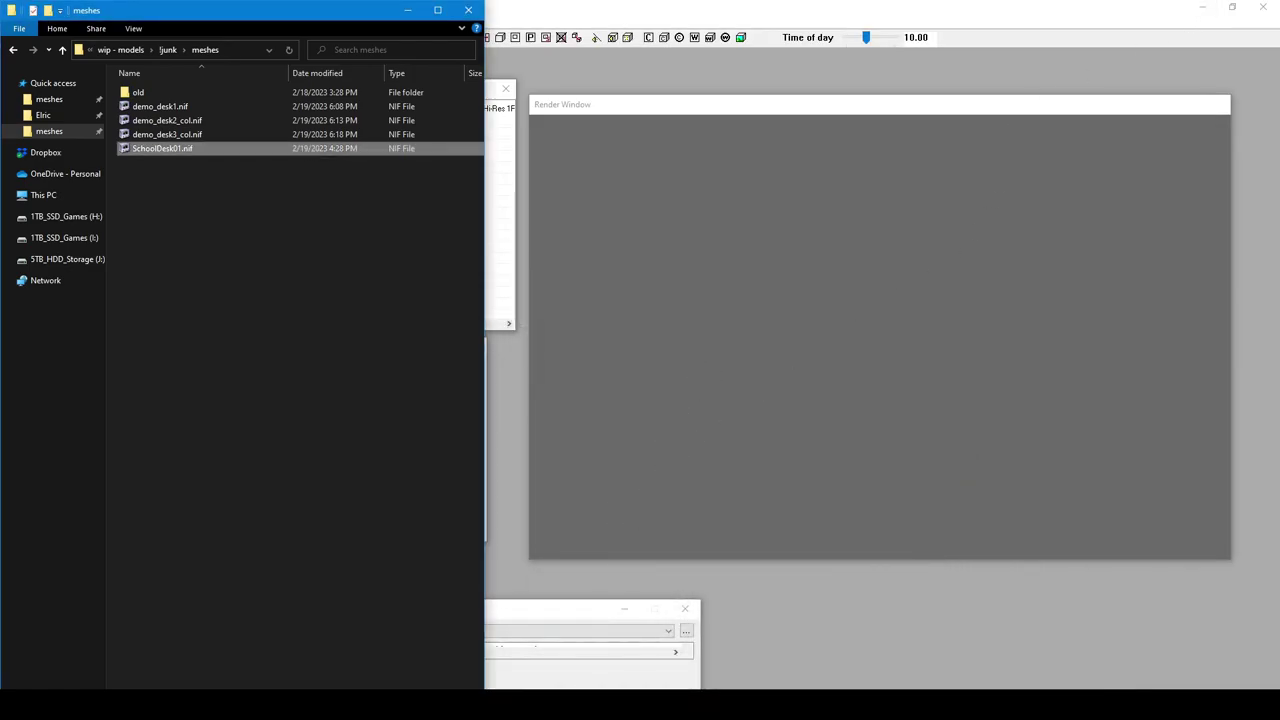
key(alt+Tab)
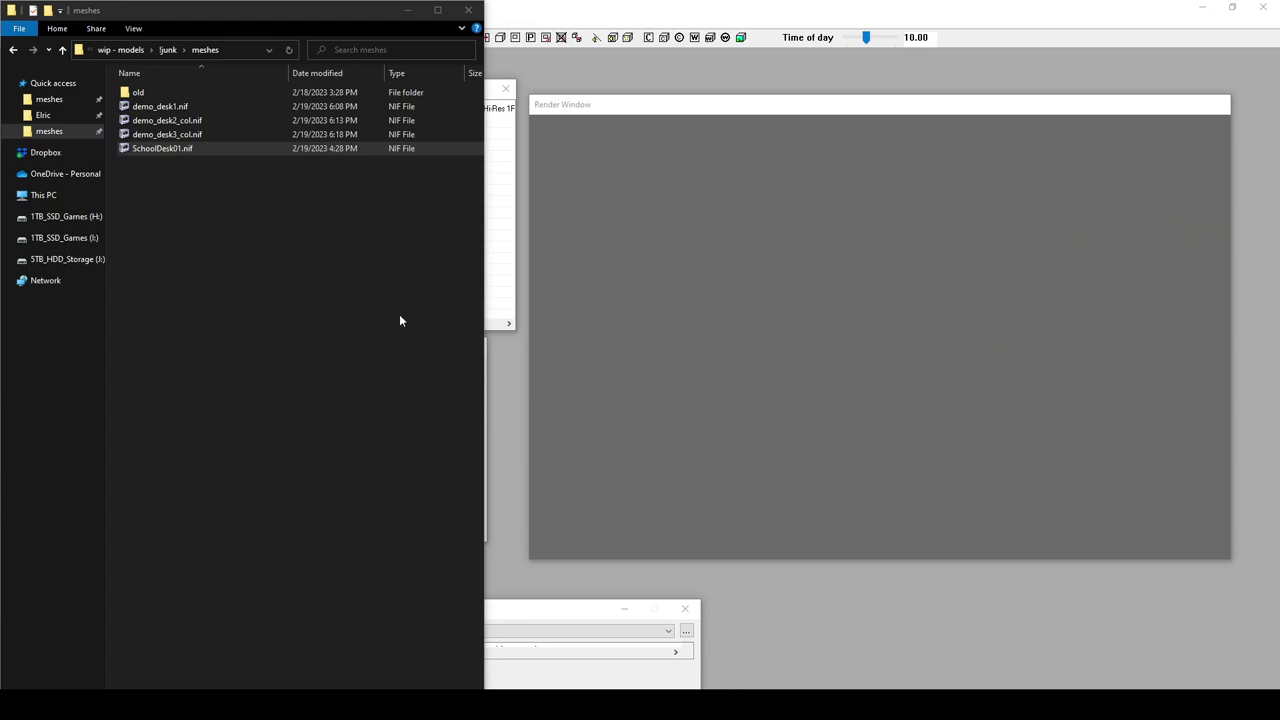
click(351, 317)
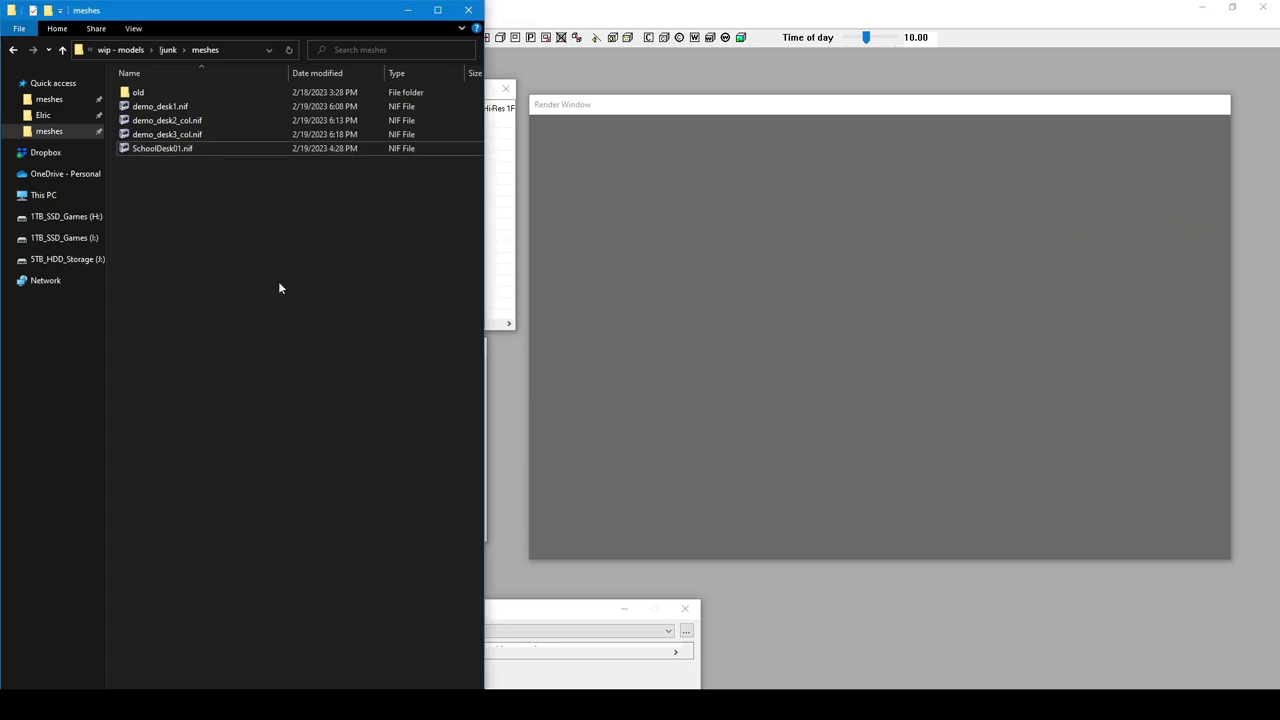
Launch Elric from its tools folder and convert demo_desk2_col.nif and demo_desk3_col.nif, closing Elric at the end.
click(68, 117)
double_click(160, 234)
click(120, 538)
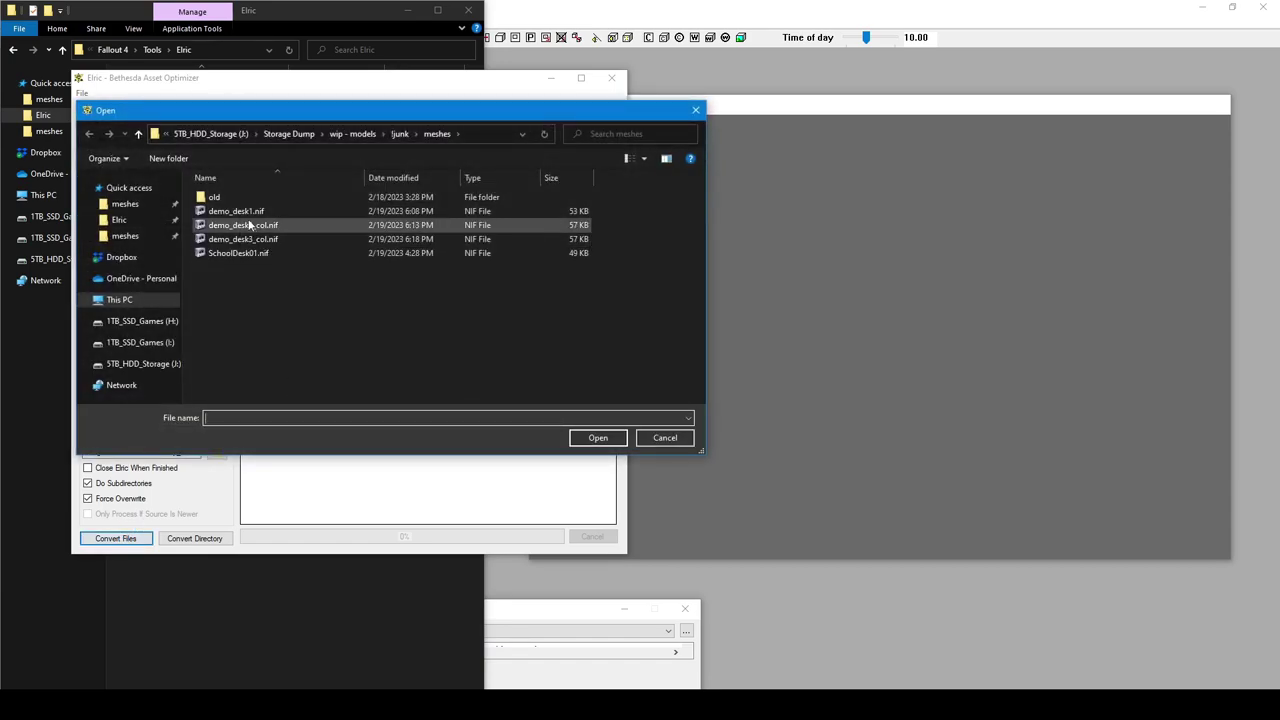
double_click(250, 225)
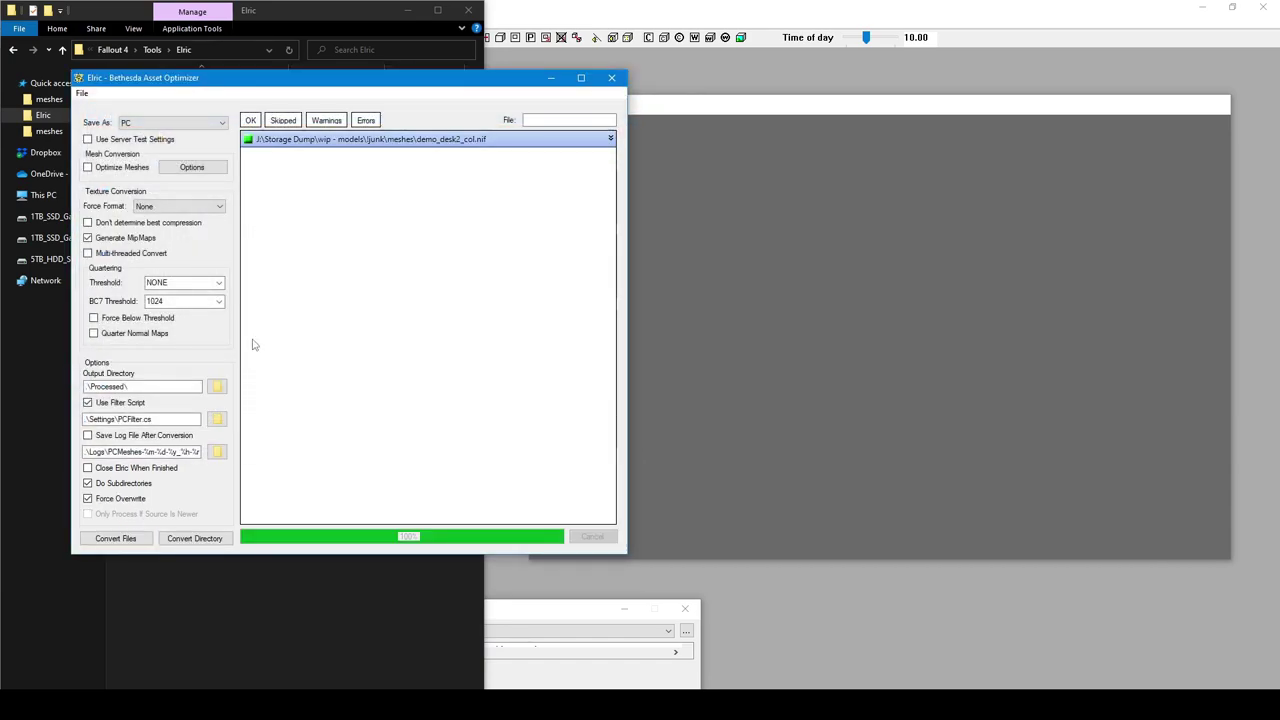
click(120, 538)
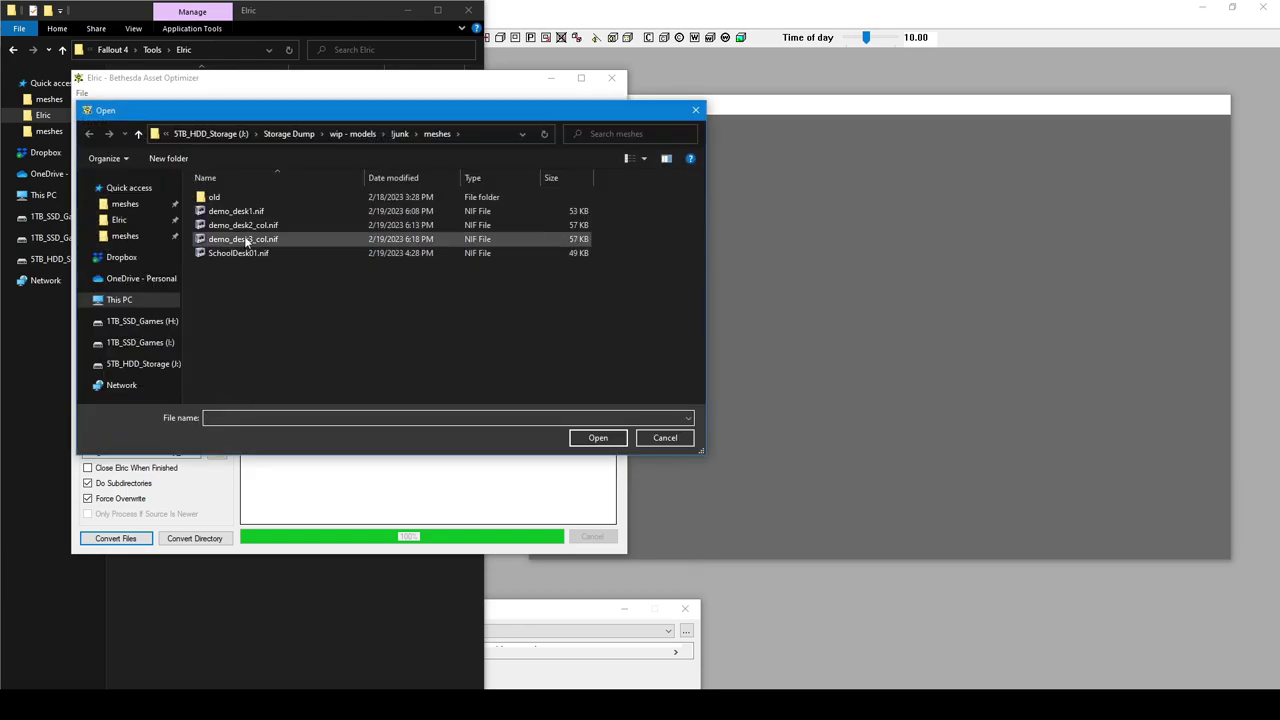
double_click(247, 241)
click(611, 77)
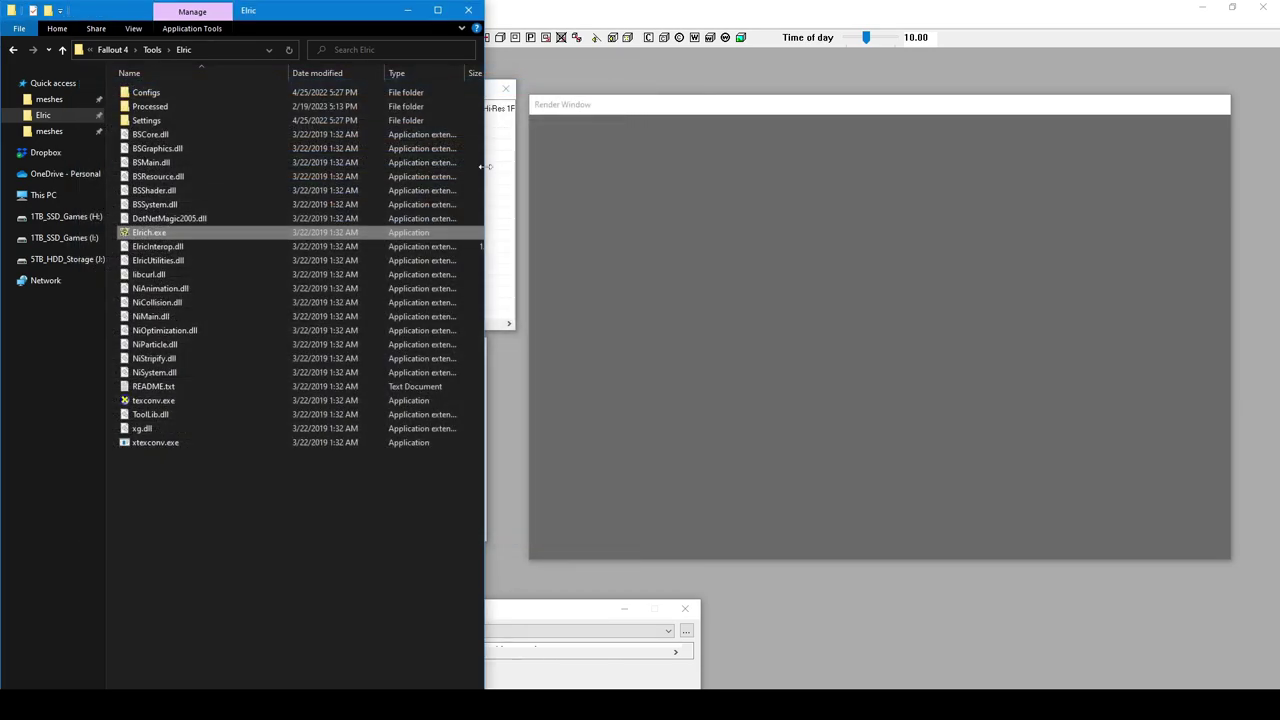
Copy both converted desk files from Elric's Processed folder to Fallout 4's Data\meshes folder and add them to the Creation Kit as statics.
double_click(169, 107)
drag(200, 146, 155, 96)
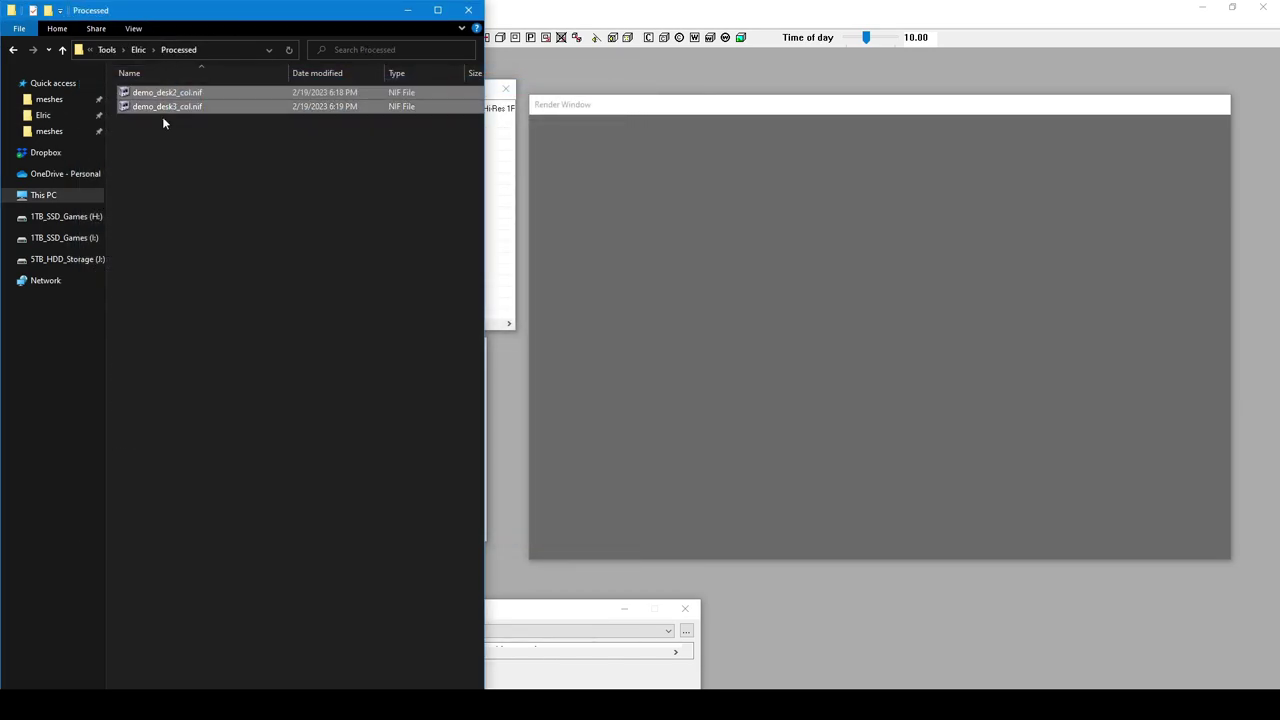
click(49, 99)
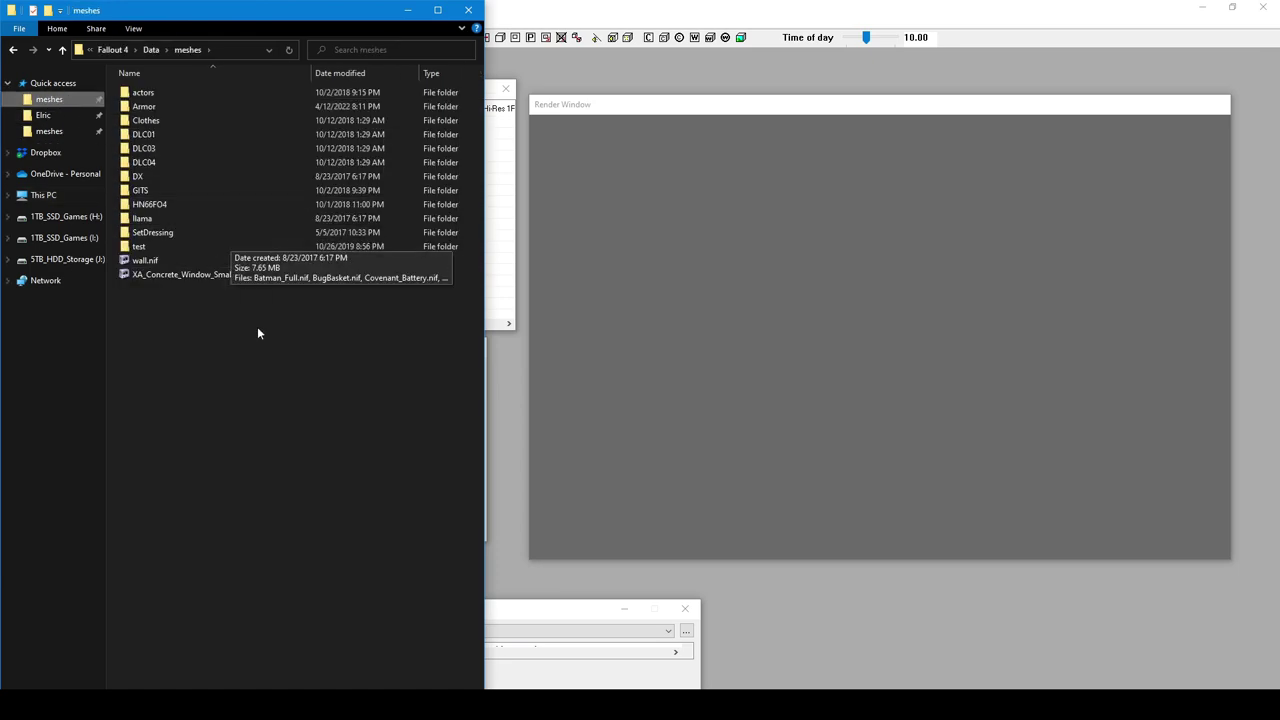
key(ctrl+v)
drag(190, 264, 500, 197)
Preview the demo_desk2_col static with its collision displayed and examine the hulls around the desk and seat.
double_click(205, 123)
drag(702, 254, 797, 366)
key(F4)
scroll(805, 293, up, 3)
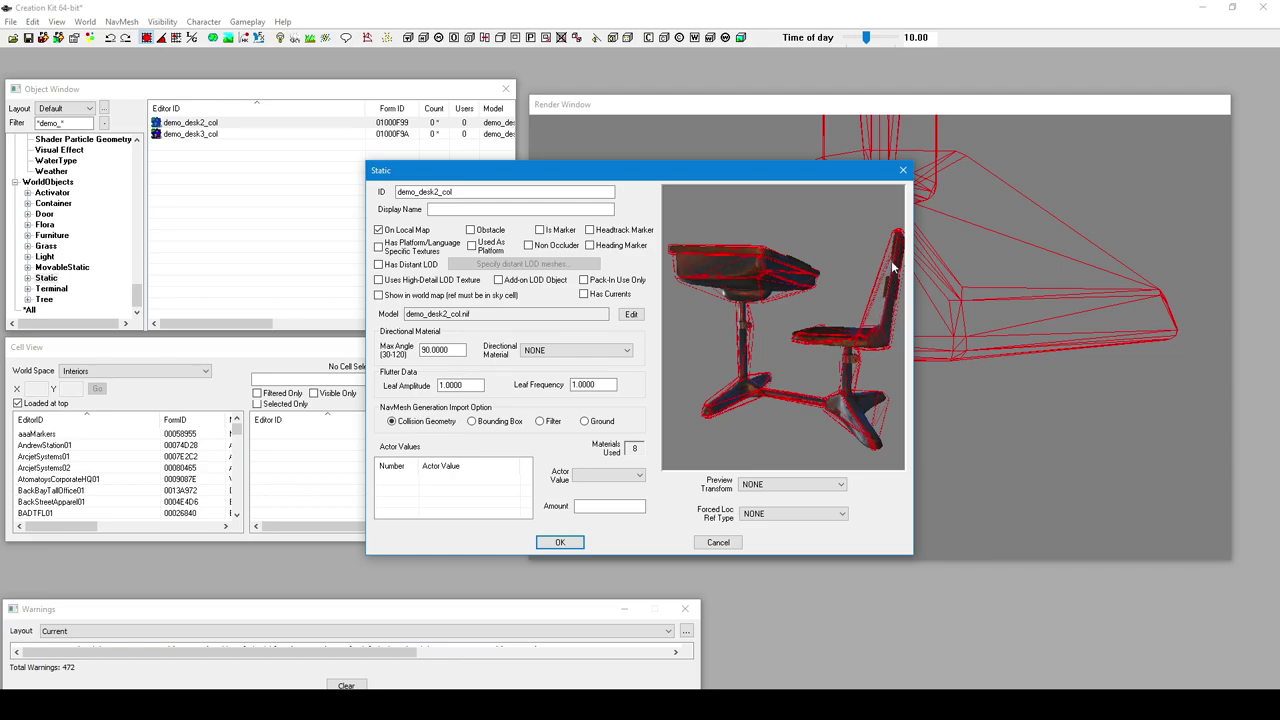
drag(766, 343, 714, 346)
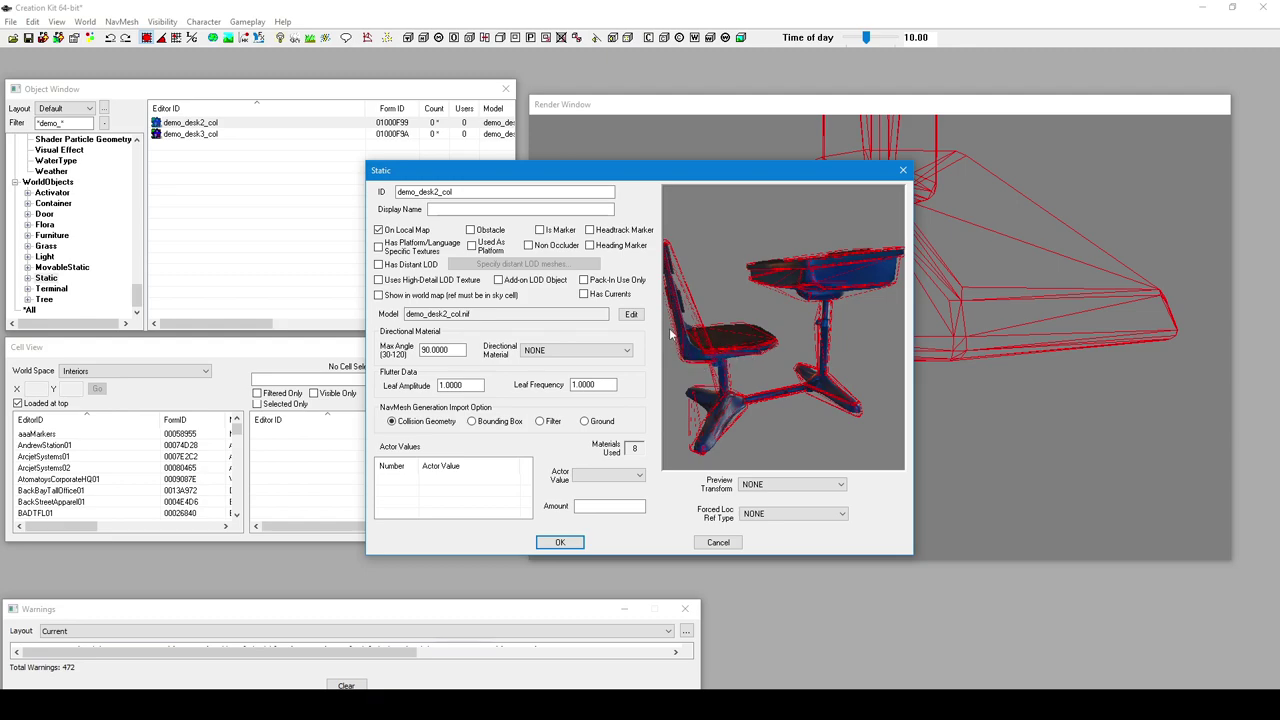
drag(727, 345, 804, 305)
click(903, 170)
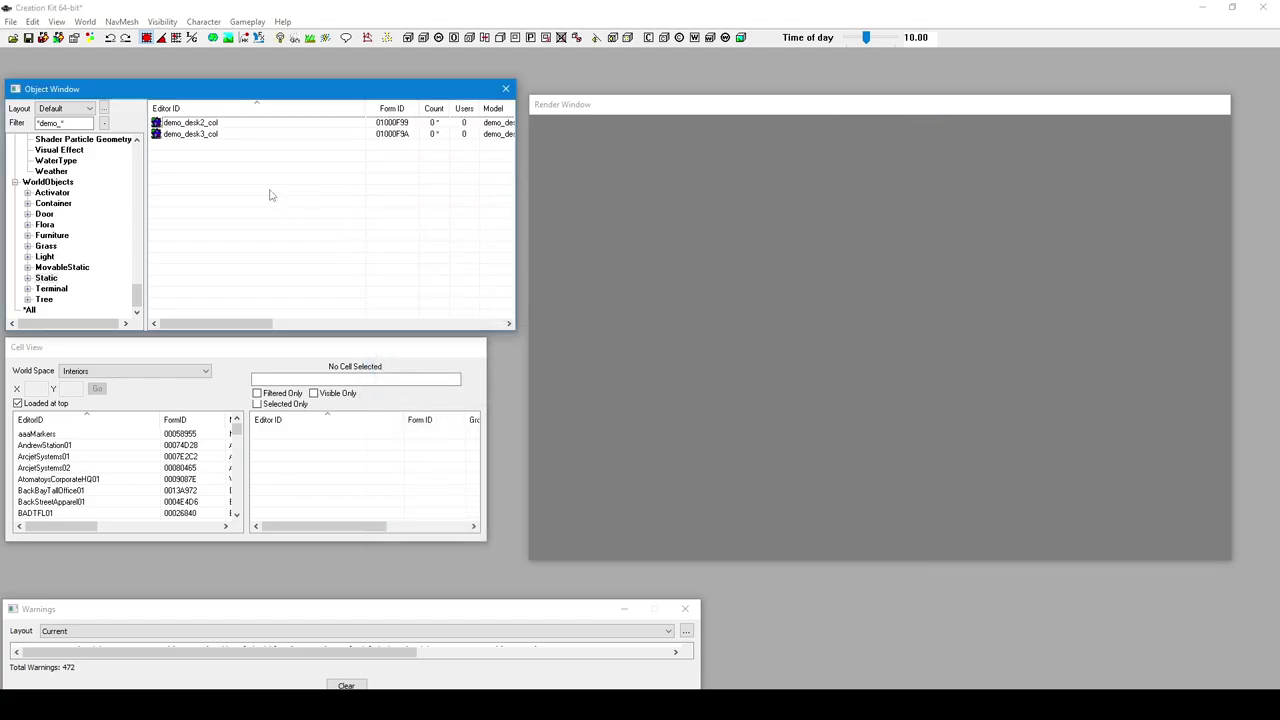
Preview the demo_desk3_col static and examine how closely its collision hulls fit the desk and seat.
double_click(201, 135)
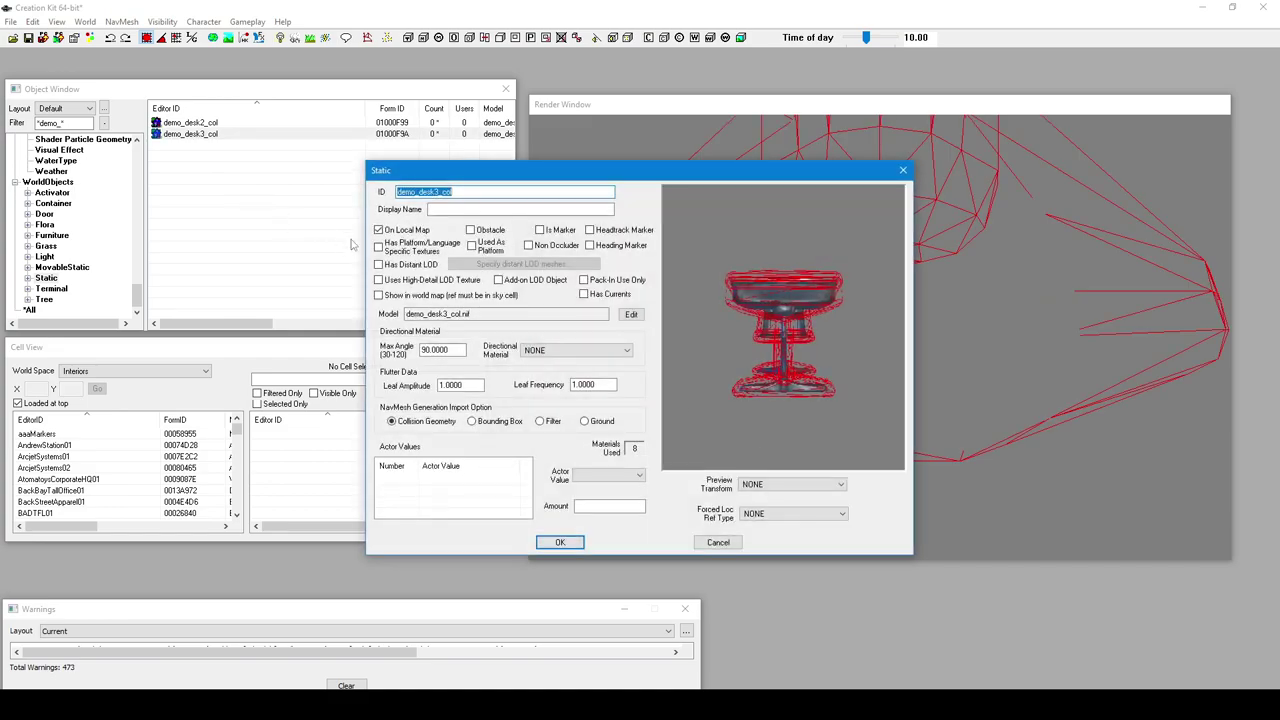
mouse_move(722, 324)
mouse_down()
mouse_move(867, 346)
mouse_move(745, 345)
mouse_move(728, 318)
mouse_move(829, 338)
mouse_move(737, 311)
mouse_up()
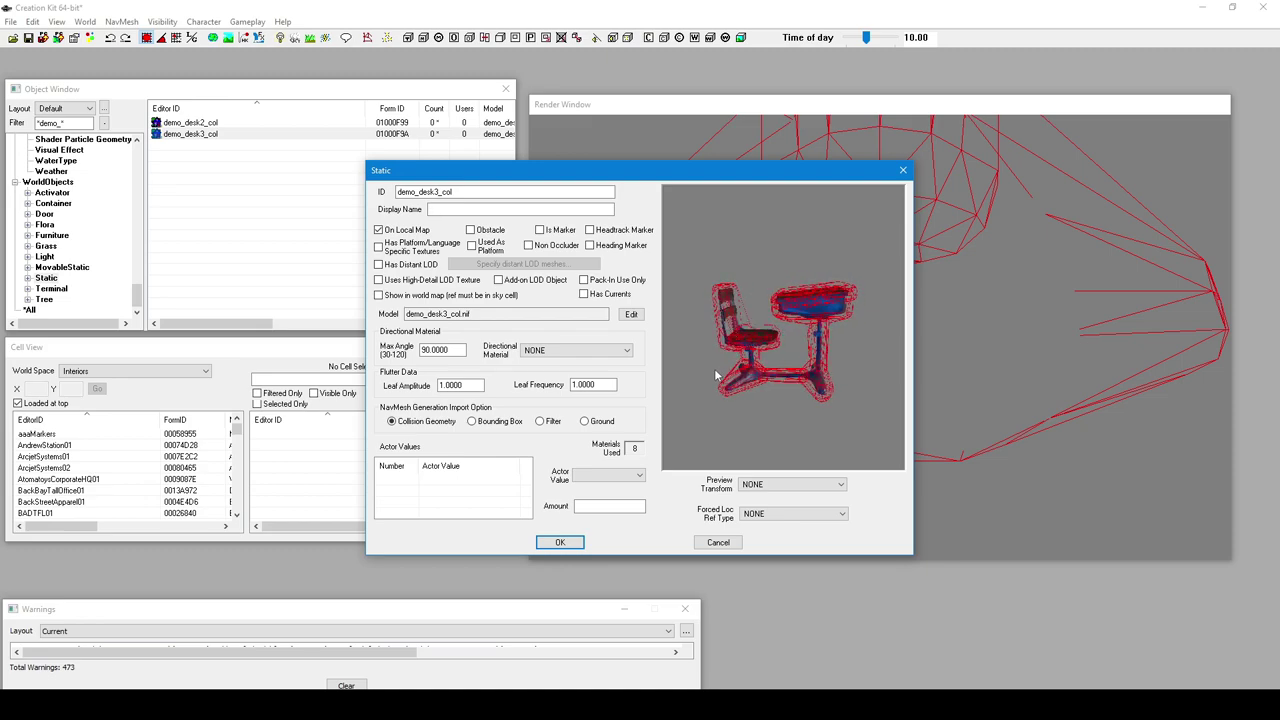
scroll(830, 313, up, 6)
mouse_move(847, 316)
mouse_down()
mouse_move(728, 313)
mouse_move(729, 328)
mouse_move(731, 296)
mouse_move(854, 312)
mouse_up()
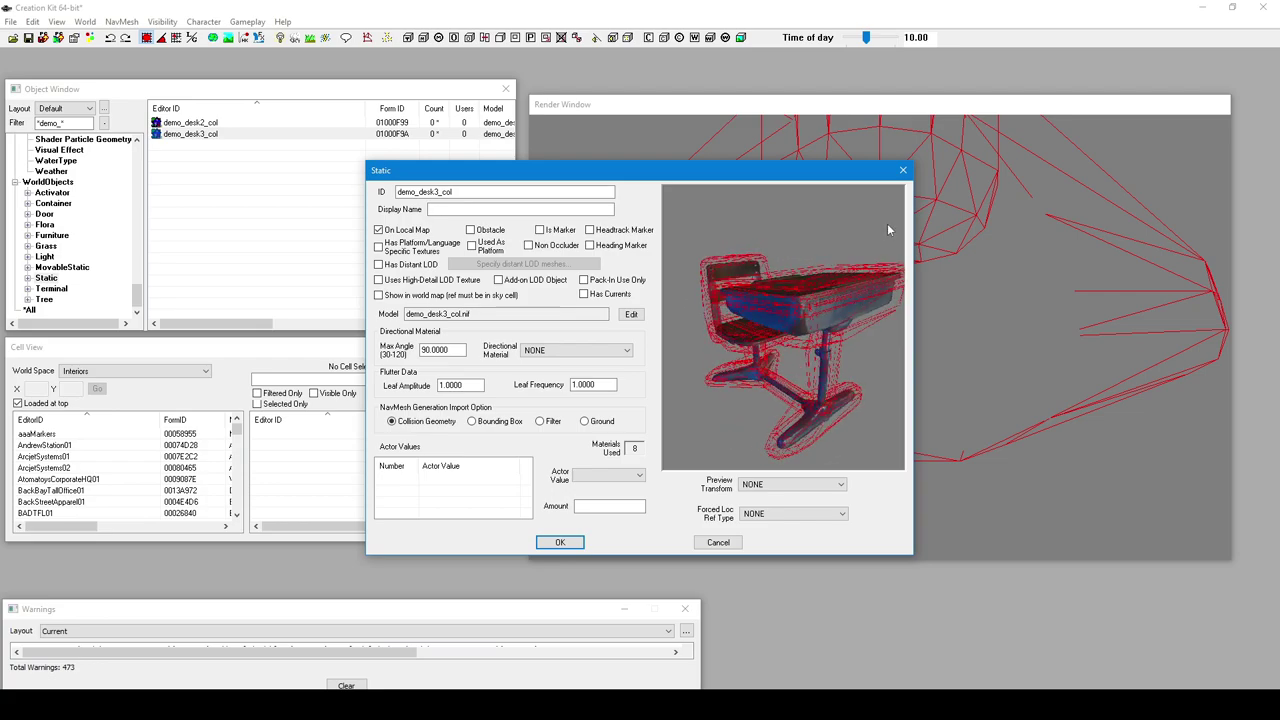
click(903, 171)
Reopen demo_desk3_col.nif from the junk meshes folder in NifSkope and select the front post's convex shape under Static.
key(alt+Tab)
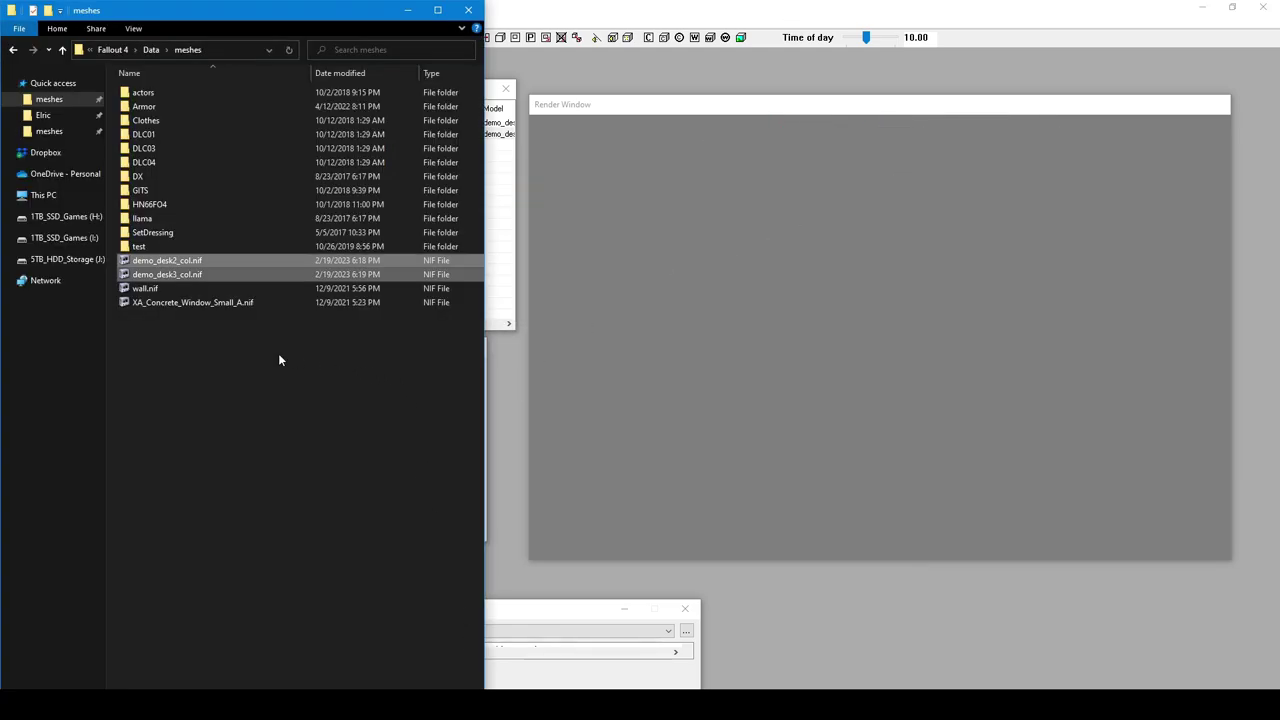
click(216, 379)
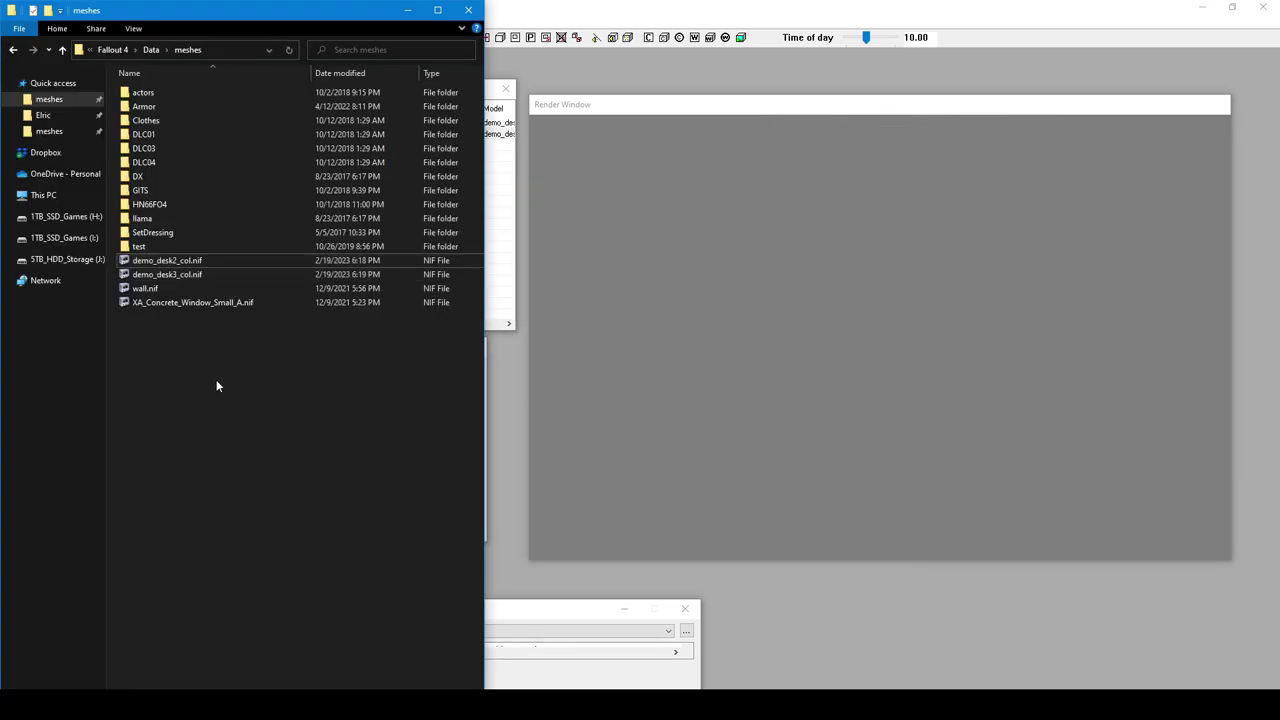
click(50, 134)
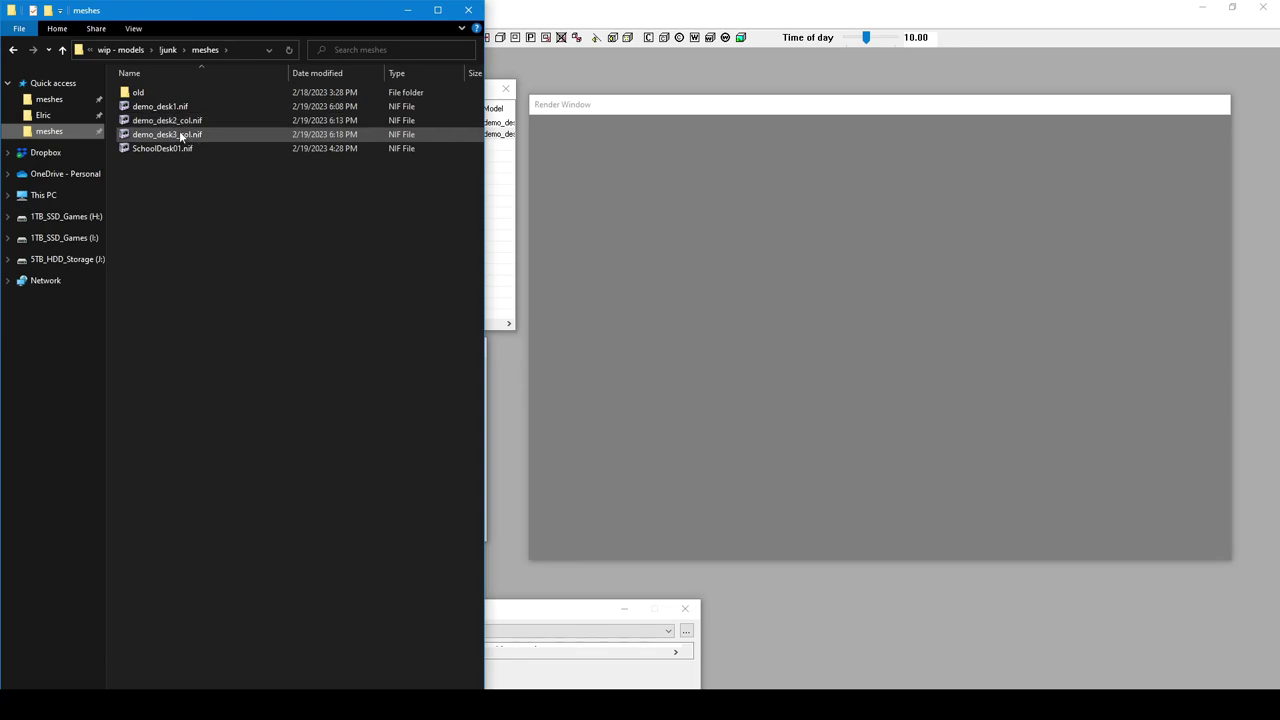
click(181, 136)
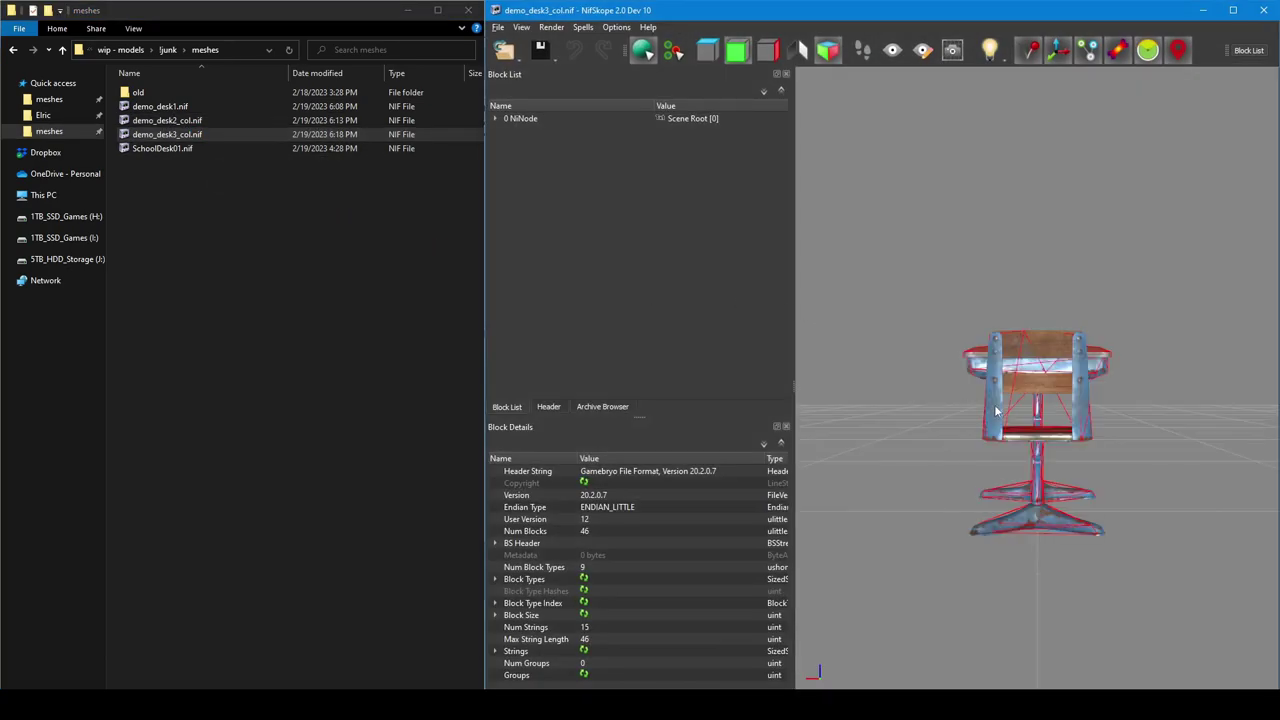
drag(996, 410, 1022, 398)
click(1030, 430)
click(1102, 412)
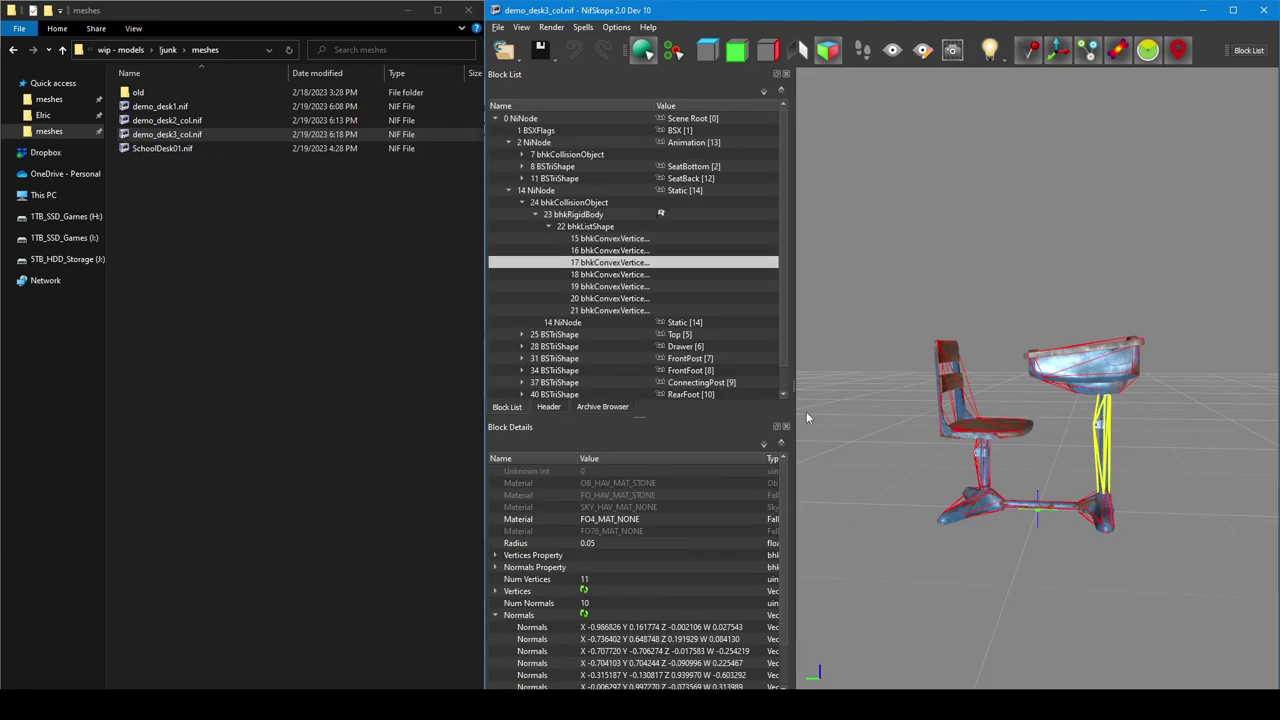
Check the Radius property of the drawer's convex shape and return to the Creation Kit's desk statics.
click(618, 240)
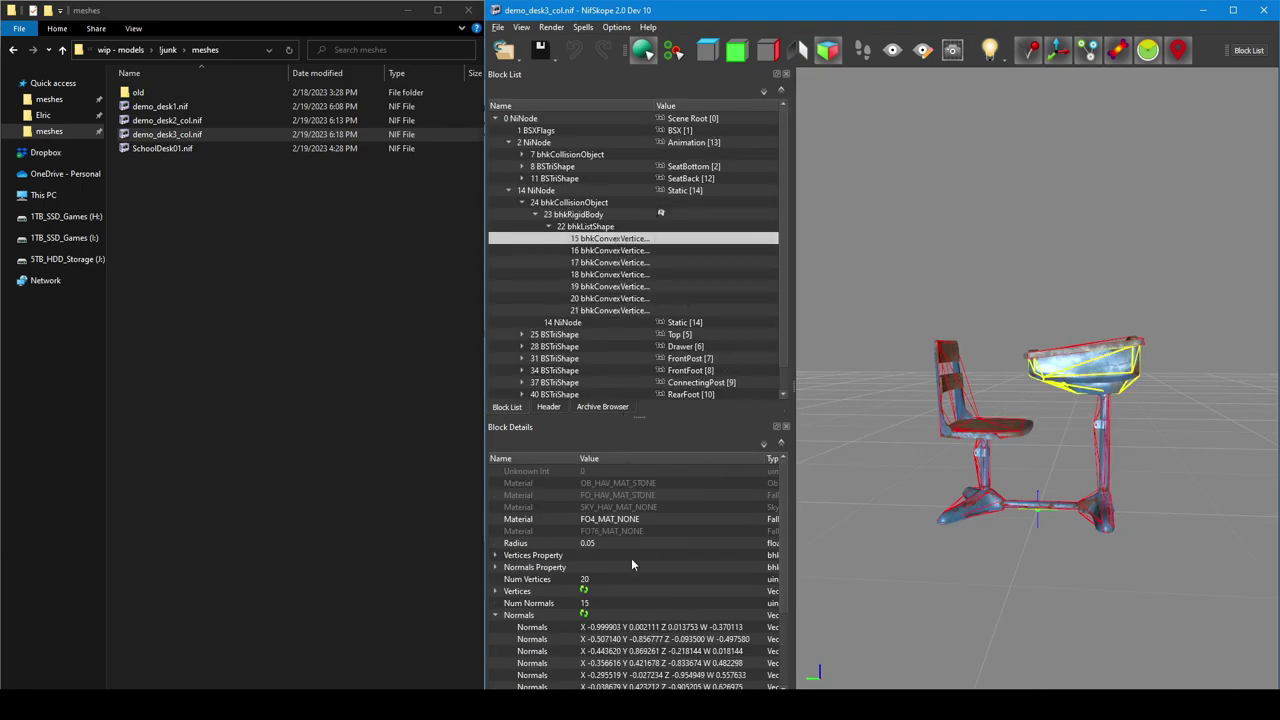
click(592, 545)
mouse_move(620, 548)
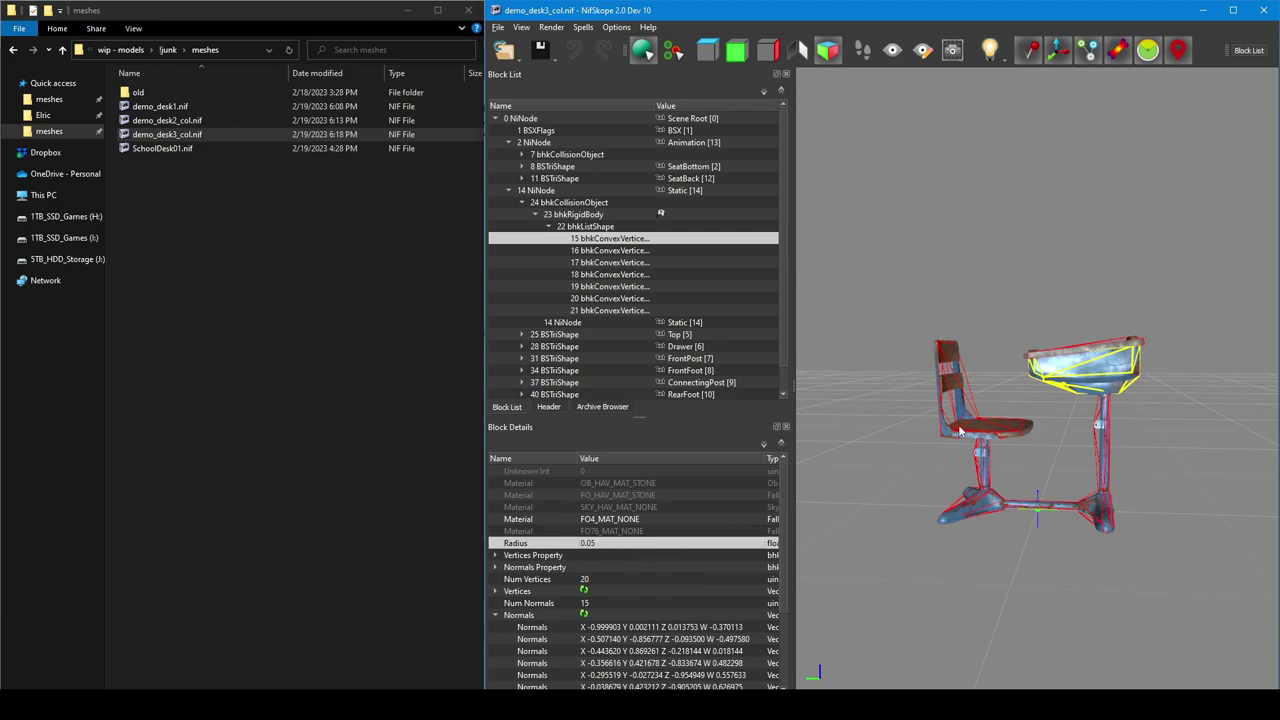
click(887, 283)
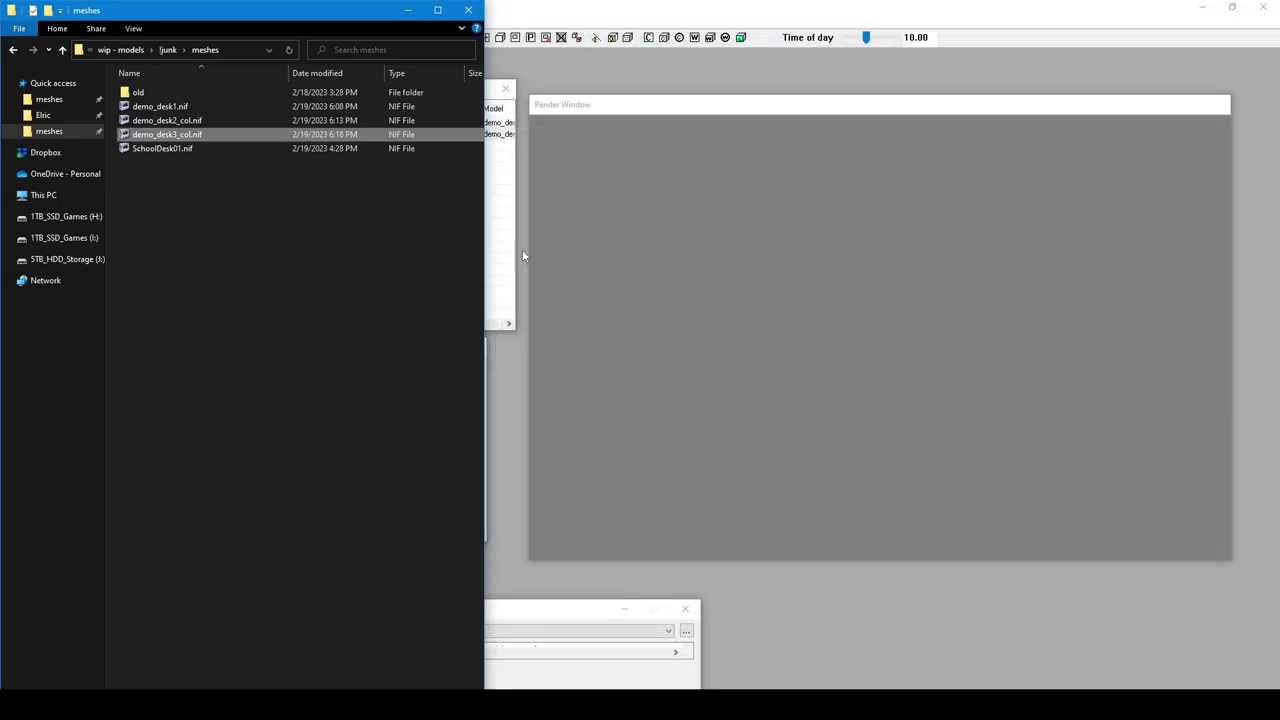
click(497, 225)
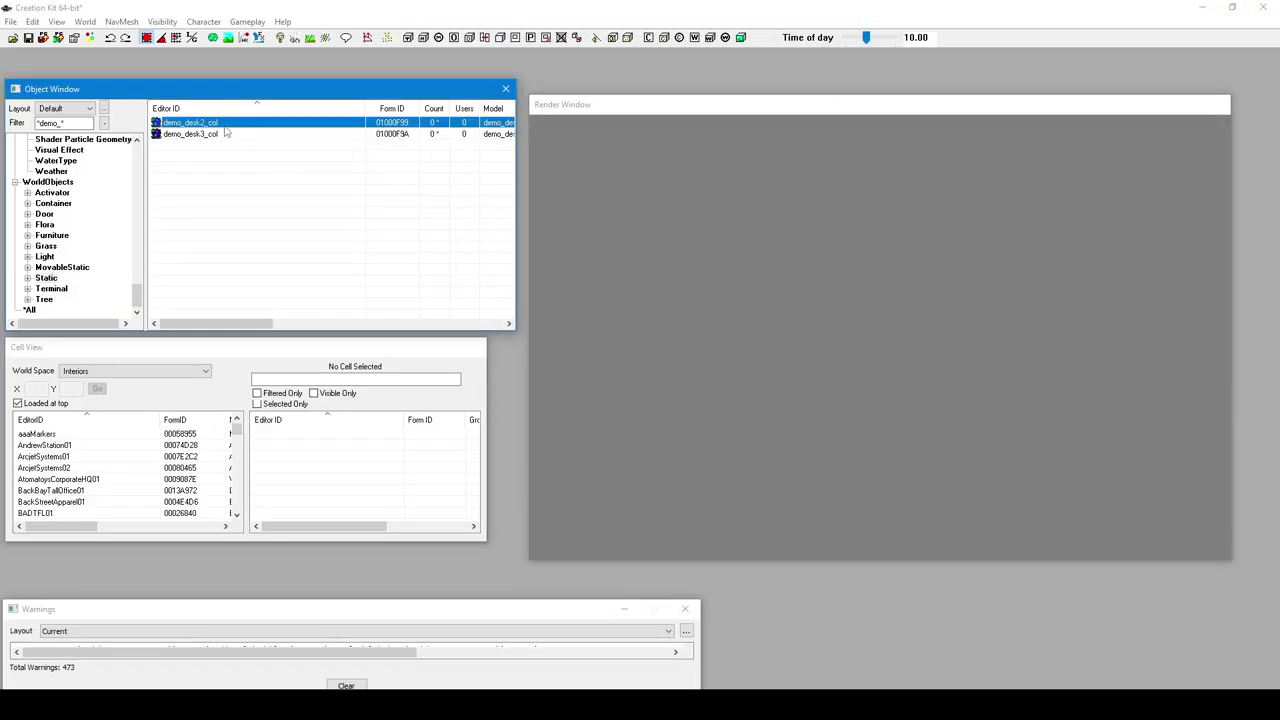